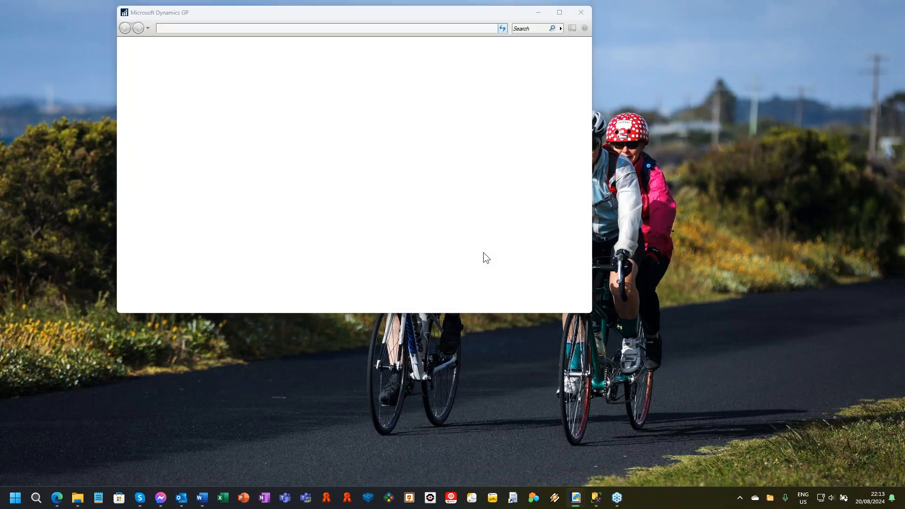
Log in with the account password, open the Fabrikam, Inc. company and dismiss the note index warning.
type("*****")
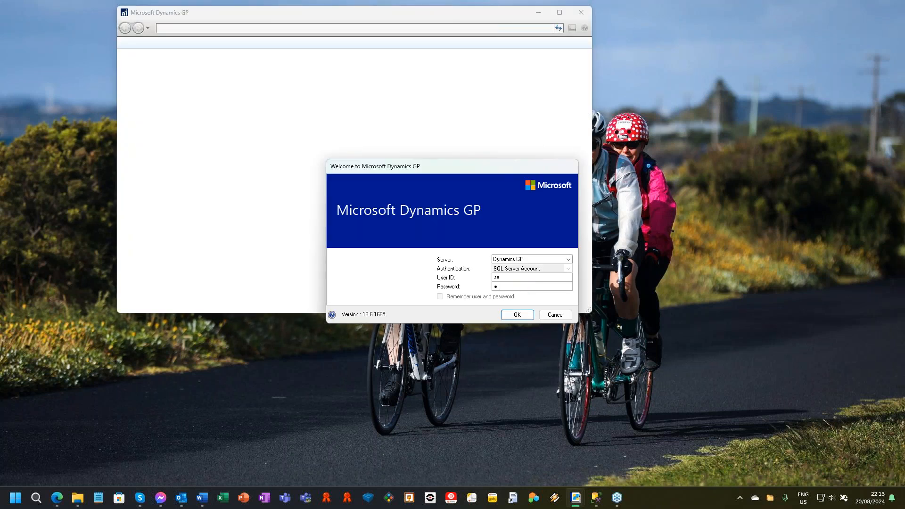
type("***")
key("Return")
left_click(520, 320)
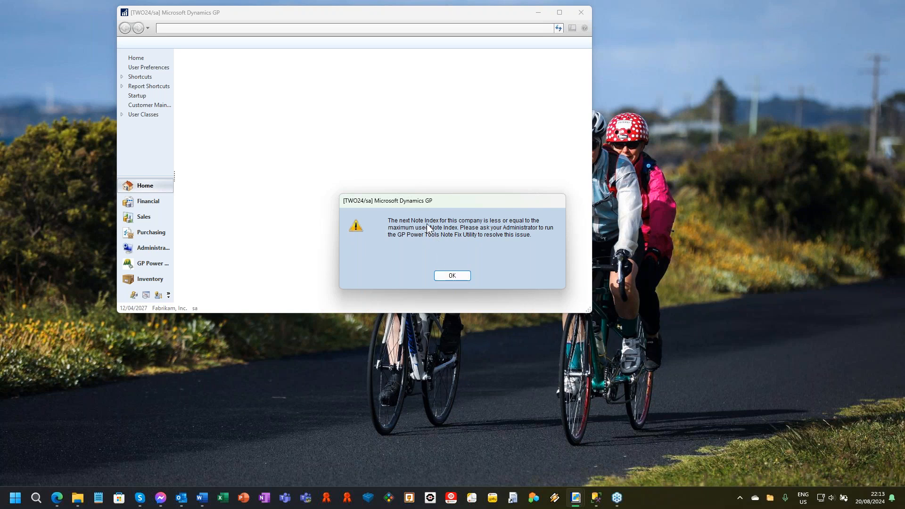
left_click(441, 276)
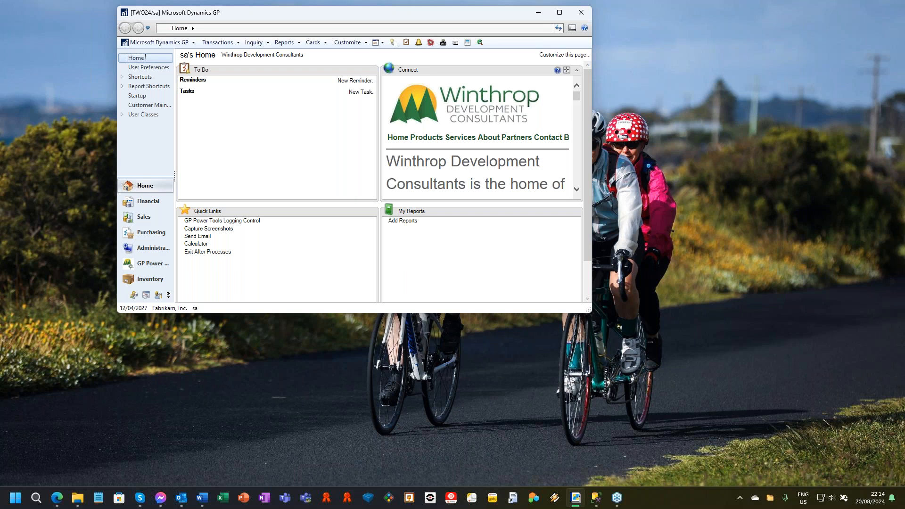
Maximize the main window, then open version A of Customer Maintenance on the first customer record.
double_click(469, 17)
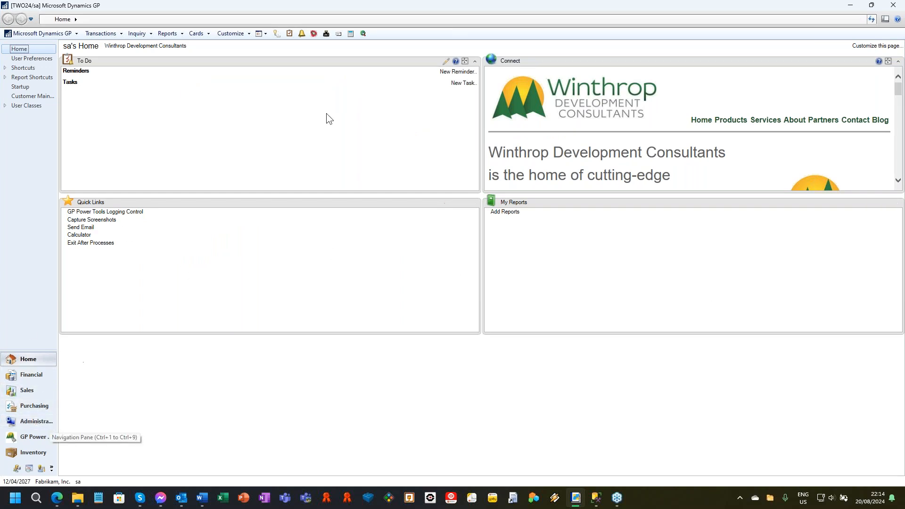
left_click(200, 35)
mouse_move(216, 67)
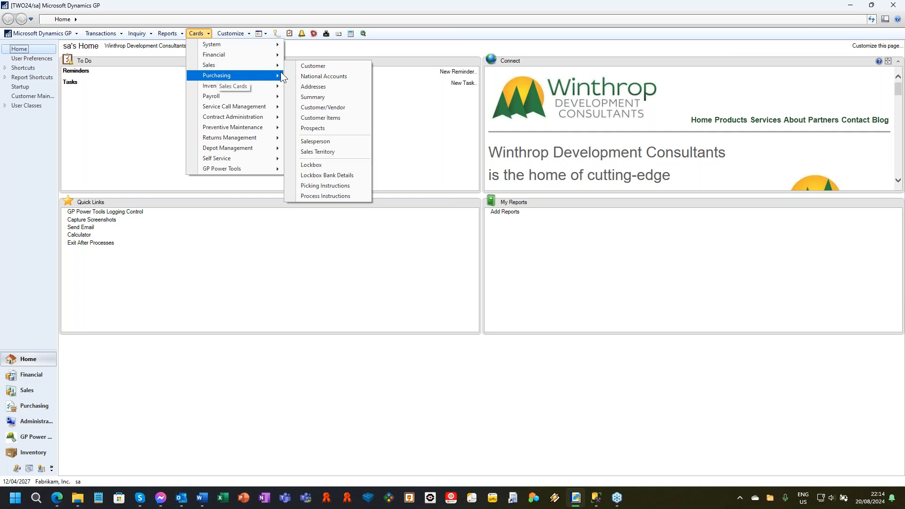
left_click(310, 69)
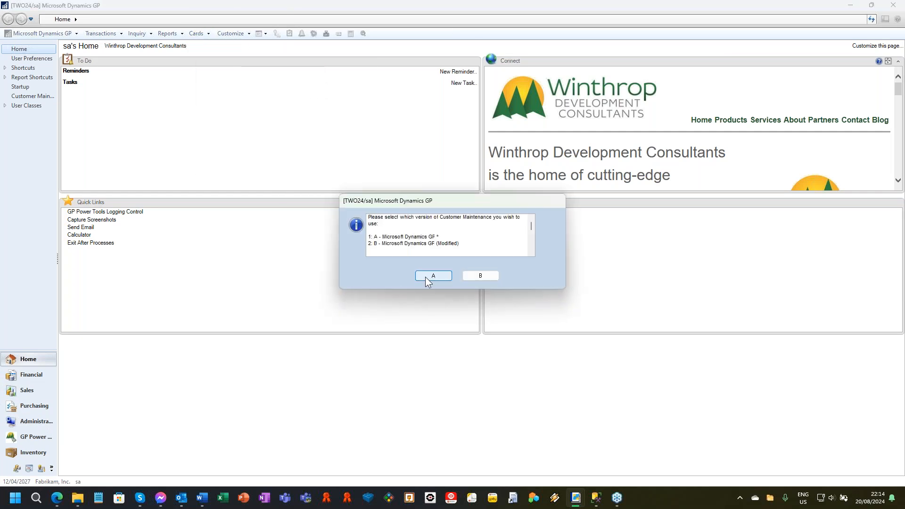
left_click(433, 275)
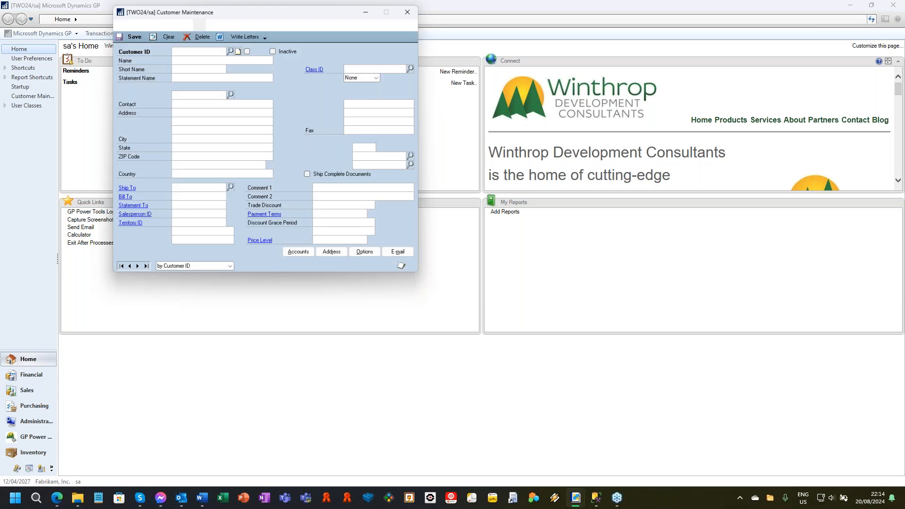
left_click_drag(256, 7, 301, 25)
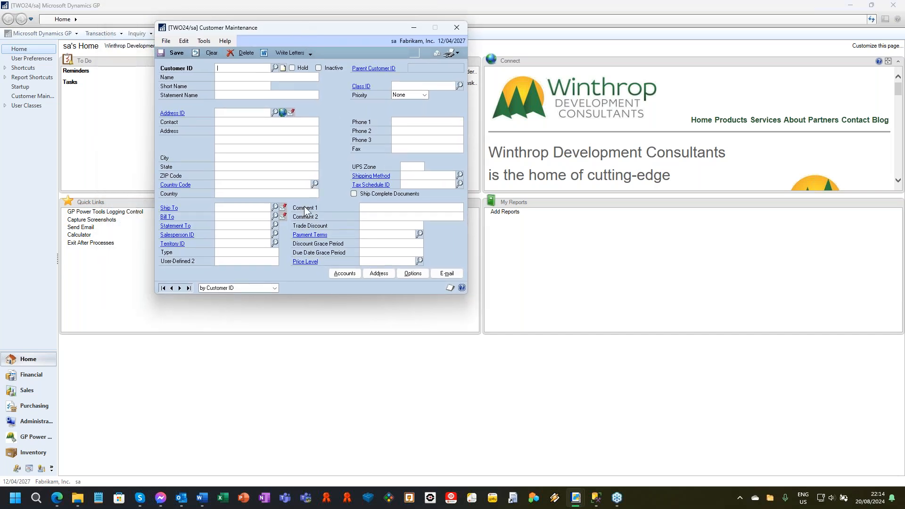
left_click(162, 288)
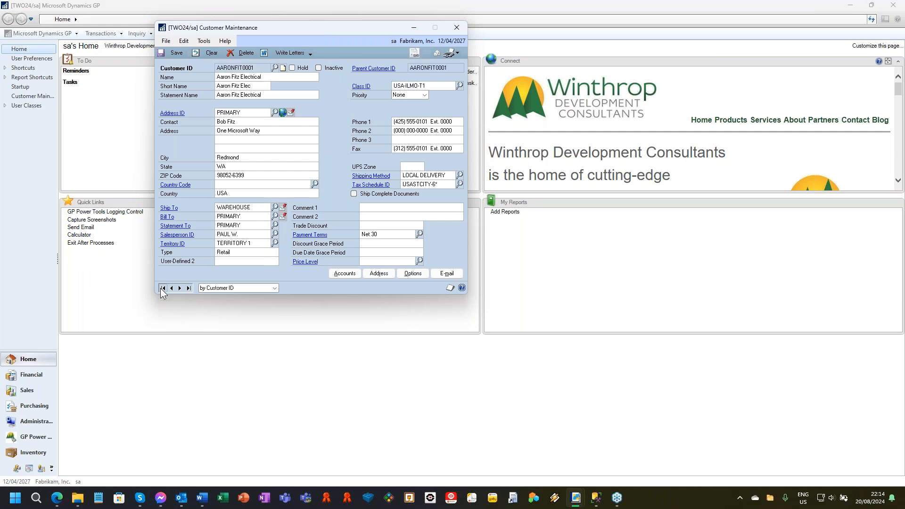
Open the customer's account and options windows, moving the options window so both are partly visible.
left_click(342, 277)
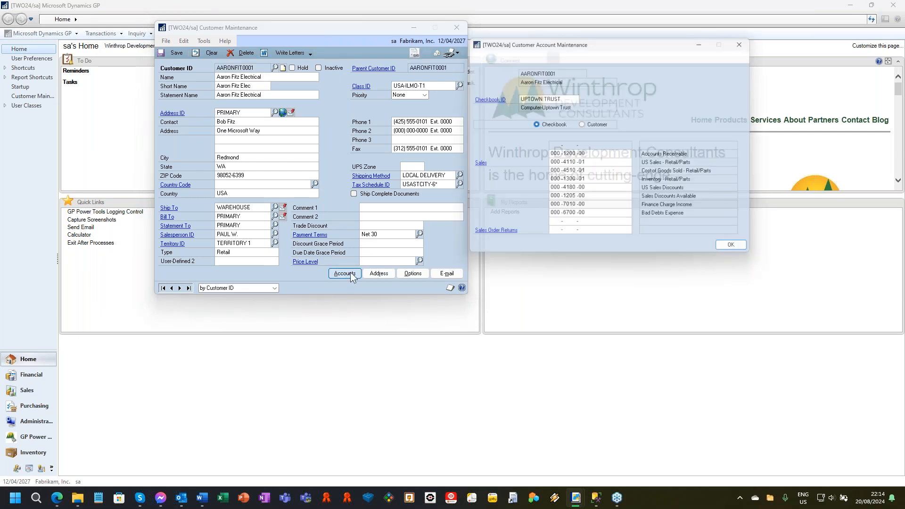
left_click(413, 277)
left_click_drag(630, 67, 716, 104)
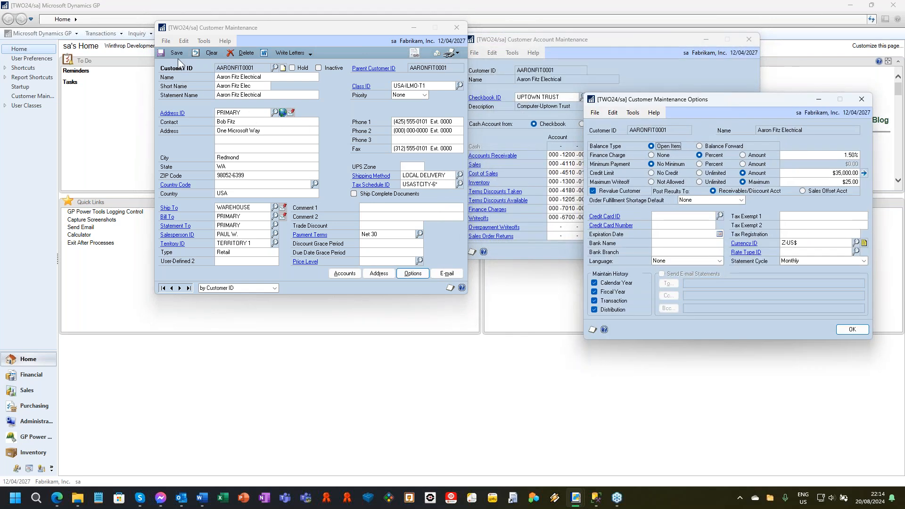
Open the customer lookup and the address lookup from the Customer Maintenance window.
left_click(275, 69)
left_click(275, 68)
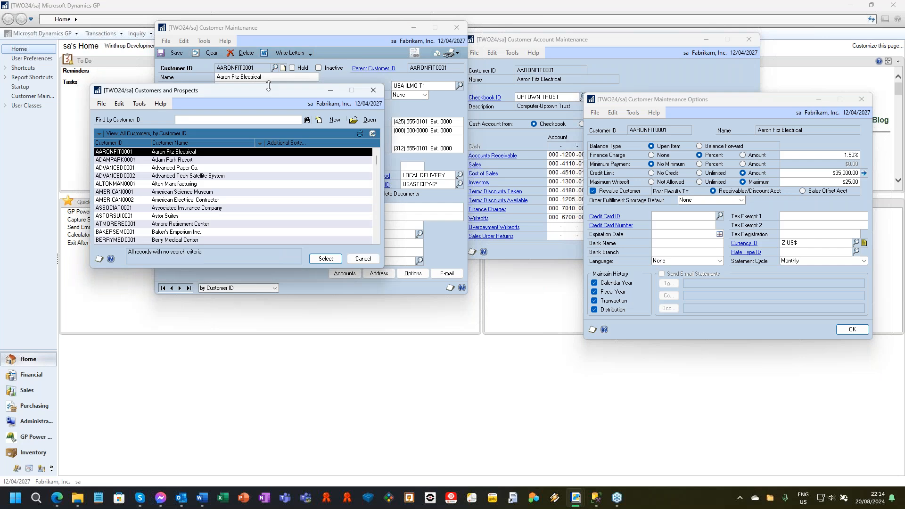
left_click(275, 112)
left_click(275, 112)
Open the customer's address maintenance window and the EFT bank details for the PRIMARY address.
left_click(380, 274)
left_click(379, 274)
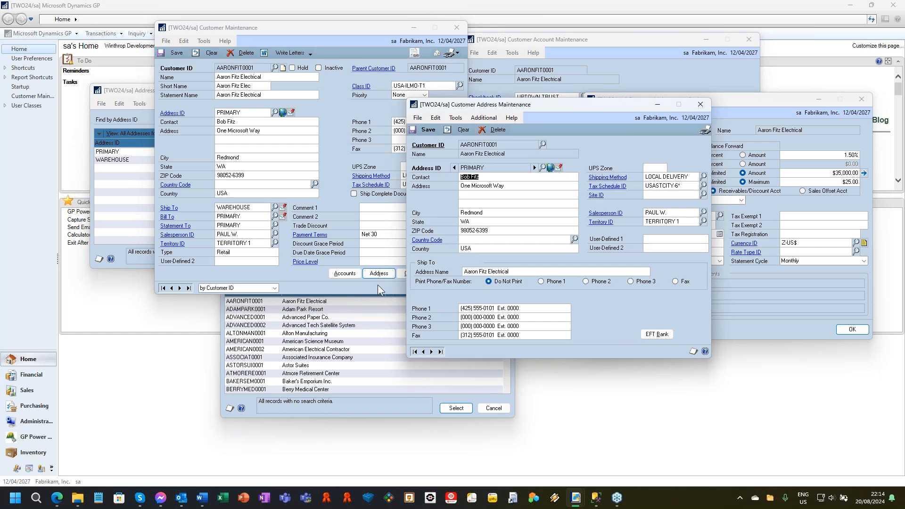
left_click(377, 285)
left_click(409, 273)
left_click(566, 346)
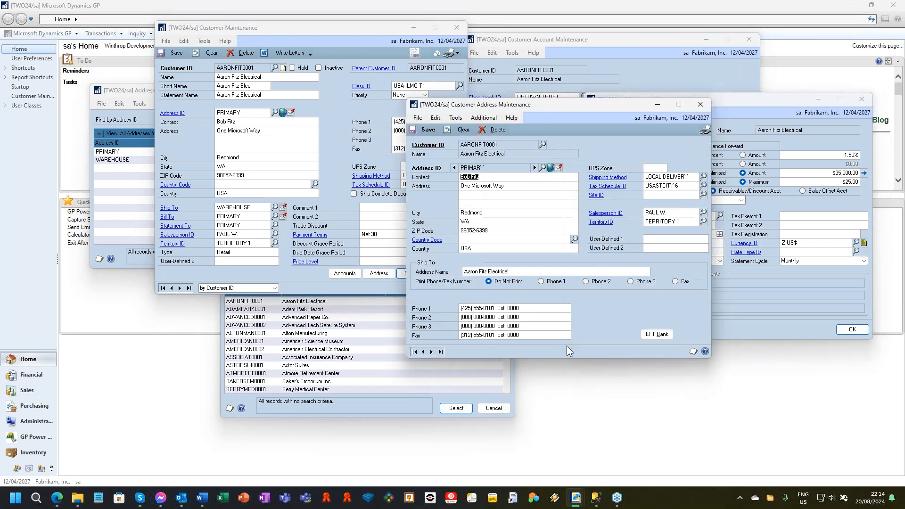
left_click(668, 337)
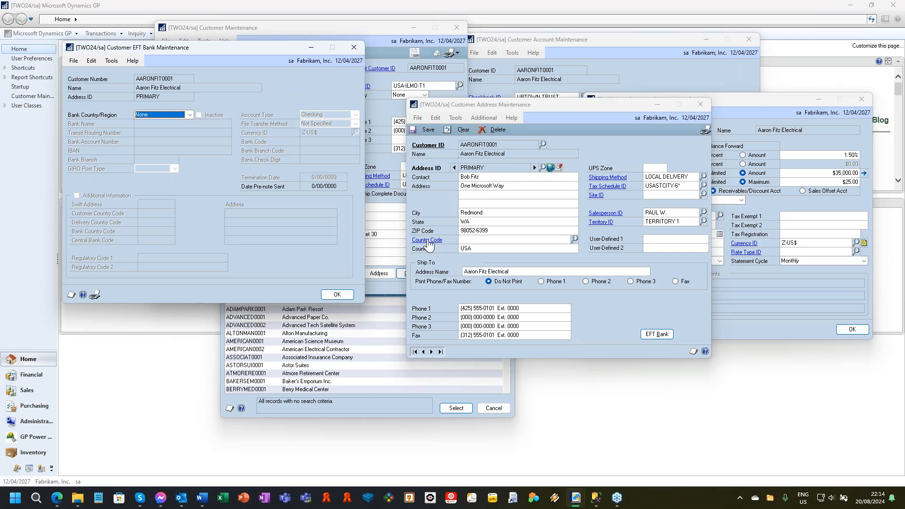
Open the setup windows for the address's shipping method and tax schedule, moving the tax schedule window to uncover the other.
left_click(613, 178)
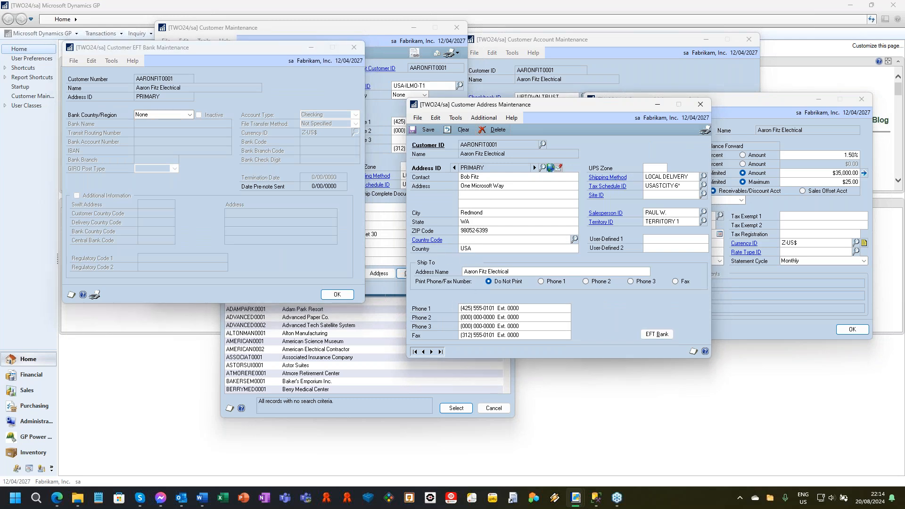
left_click(608, 186)
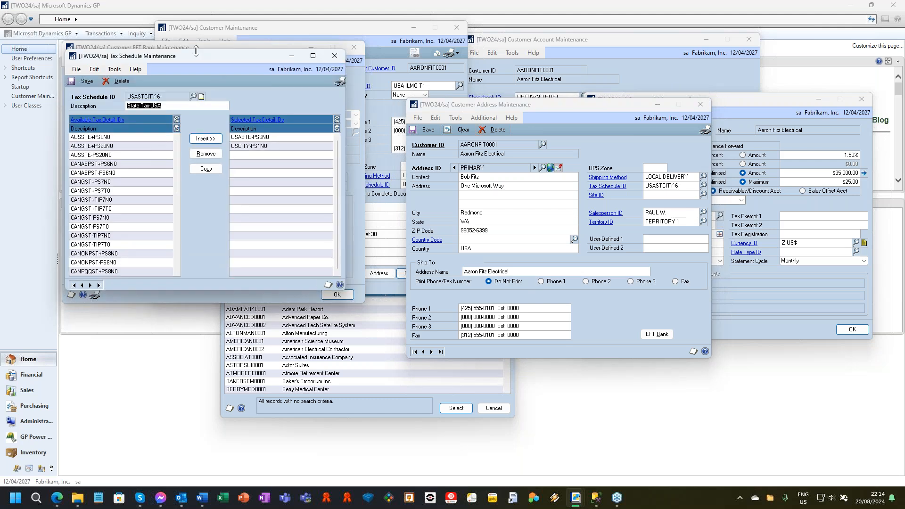
left_click_drag(194, 58, 249, 112)
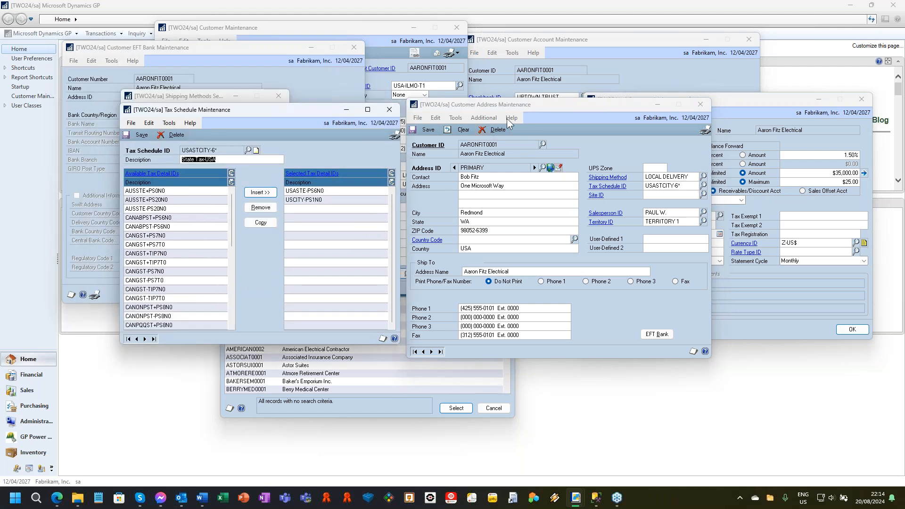
Capture screenshots of the open windows, excluding the two SmartList lookups, and create an email with them attached.
left_click(460, 119)
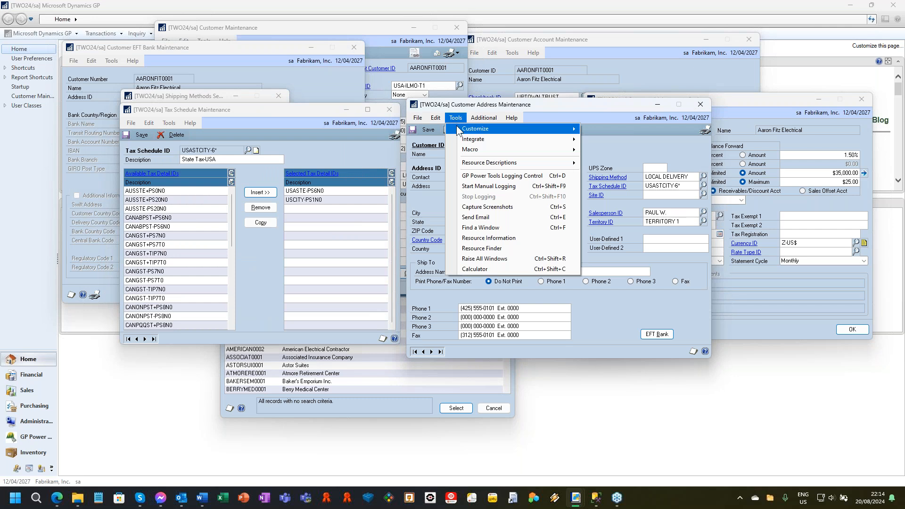
left_click(501, 207)
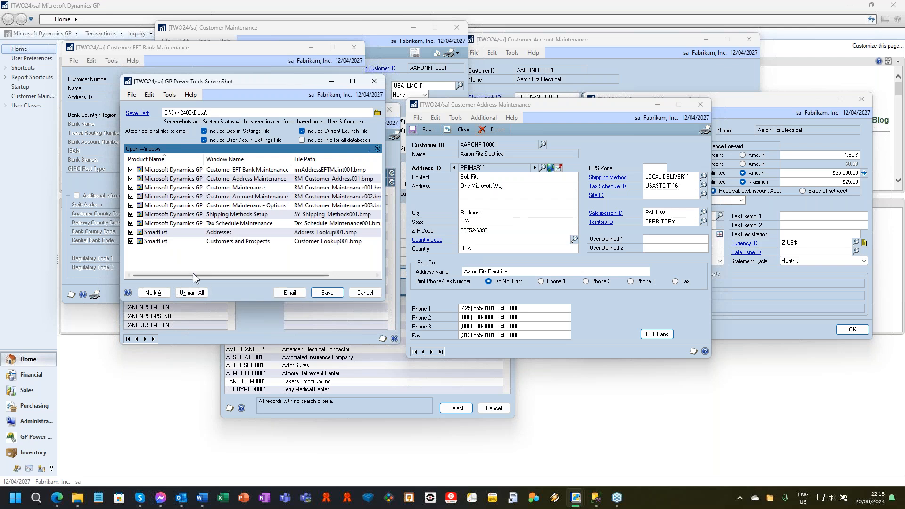
left_click(131, 232)
left_click(131, 241)
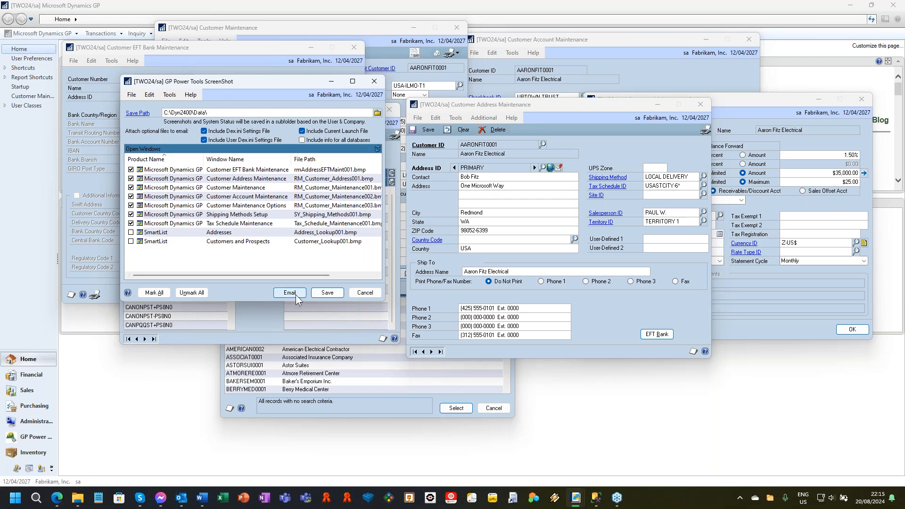
left_click(289, 293)
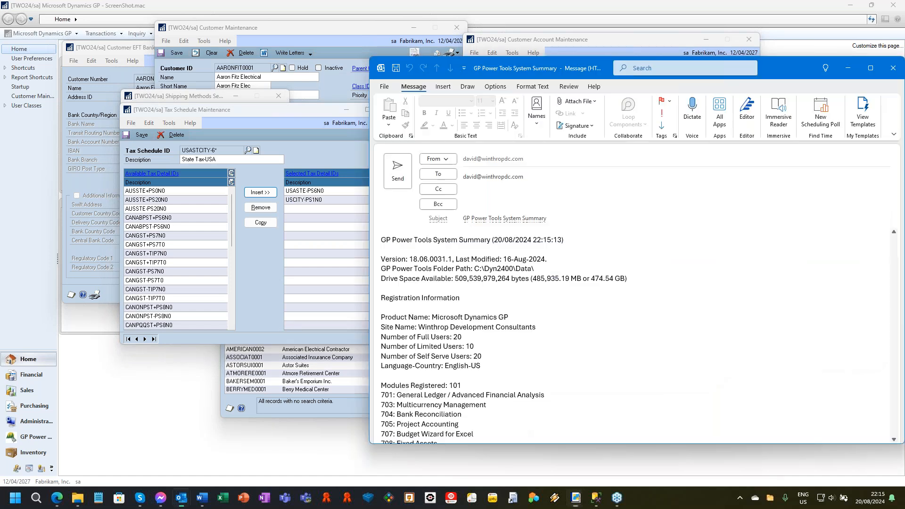
left_click_drag(581, 67, 437, 28)
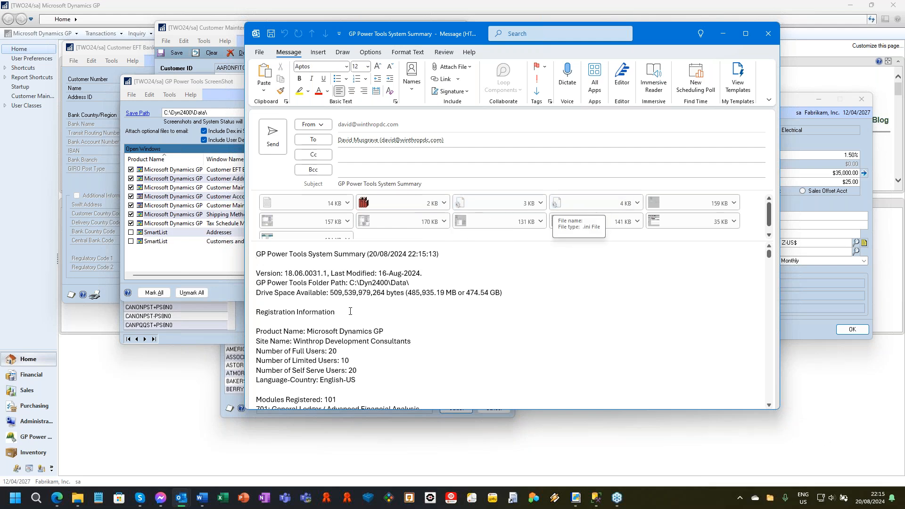
Open the attached System Summary.txt and review its registered modules, environment, SQL Server, database and product information.
double_click(312, 202)
left_click(458, 244)
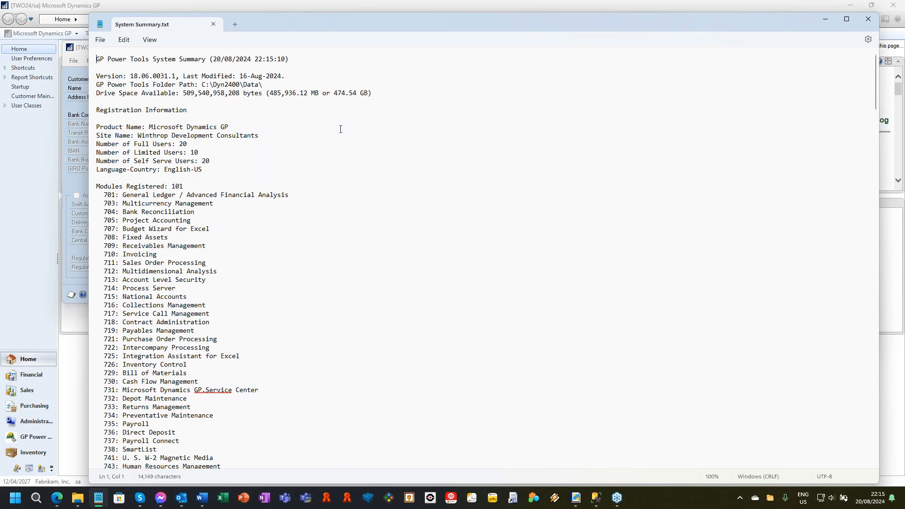
scroll(303, 151, "down", 6)
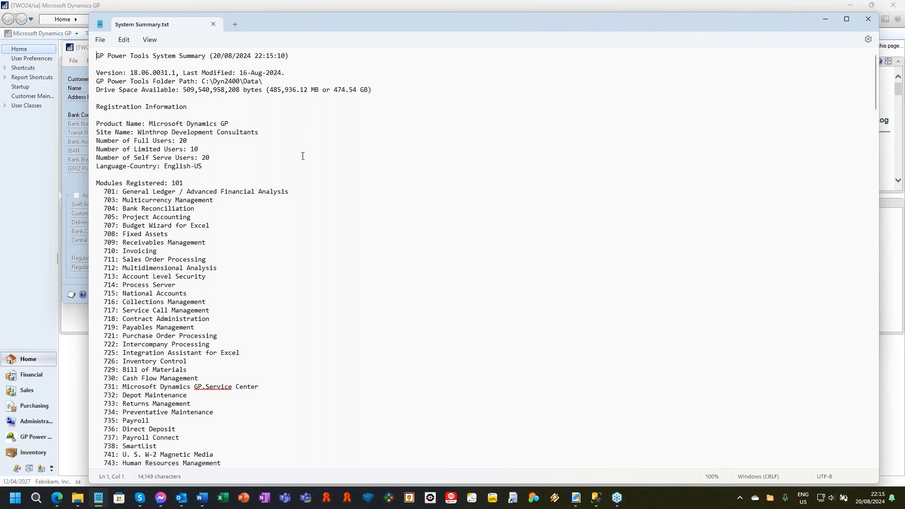
scroll(208, 124, "down", 20)
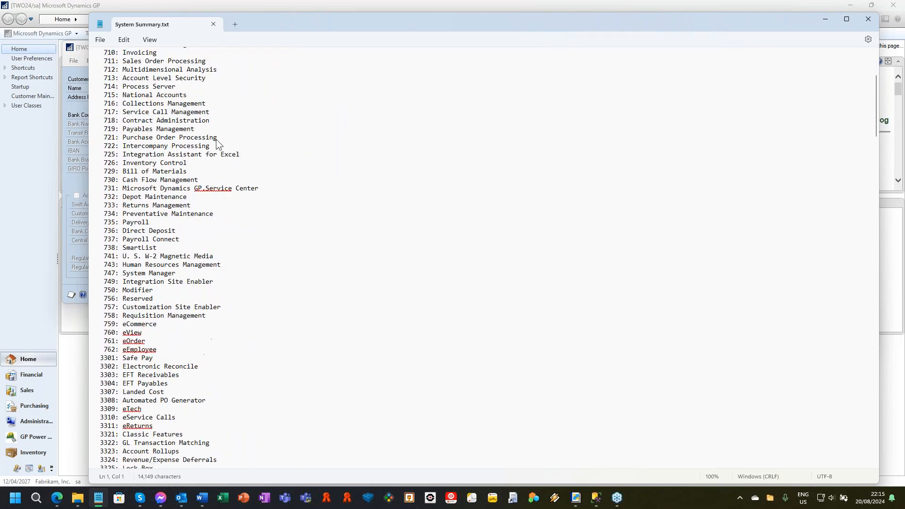
scroll(208, 218, "down", 5)
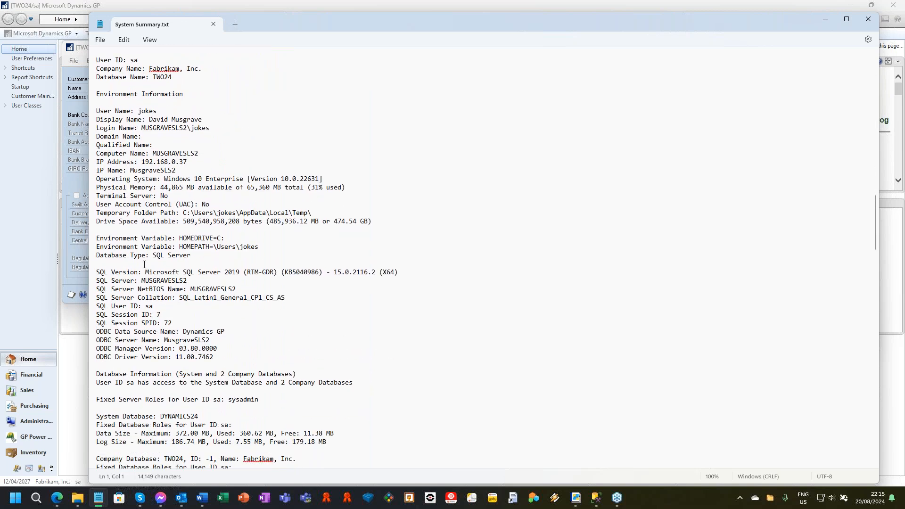
scroll(127, 186, "down", 4)
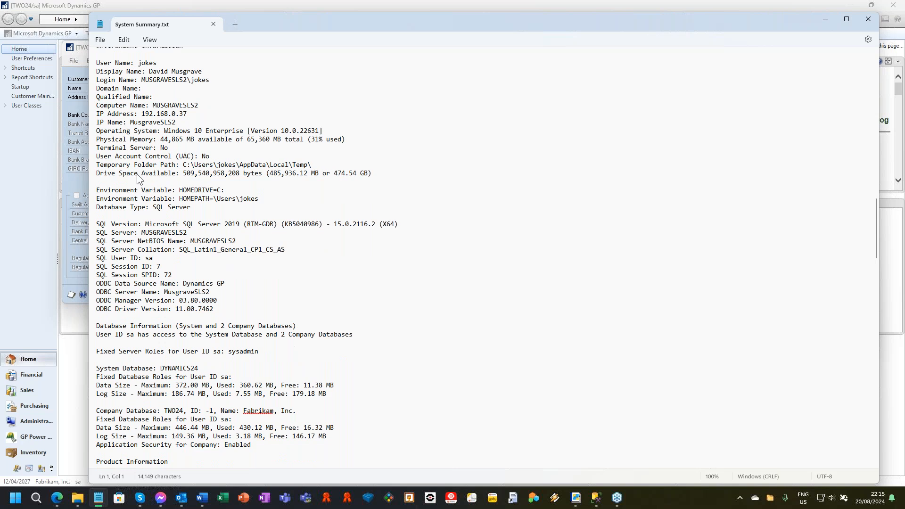
scroll(117, 198, "down", 3)
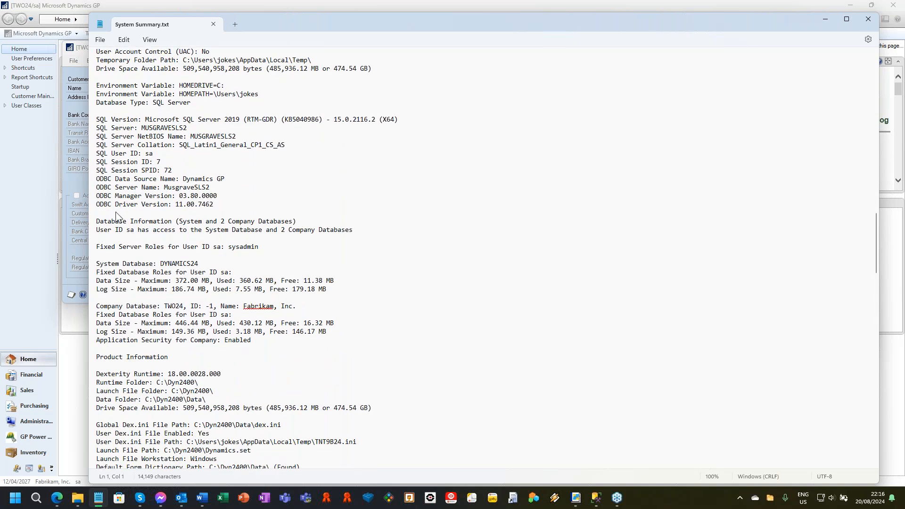
scroll(179, 222, "down", 4)
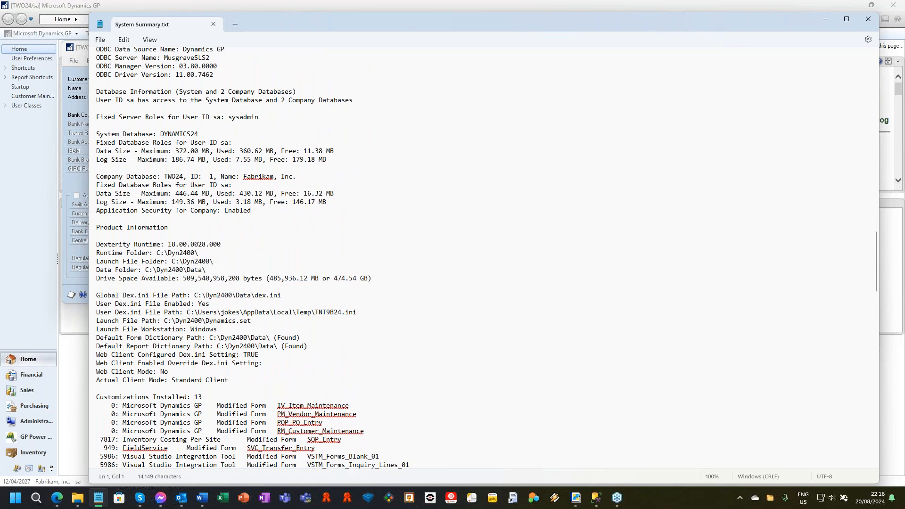
scroll(260, 258, "down", 4)
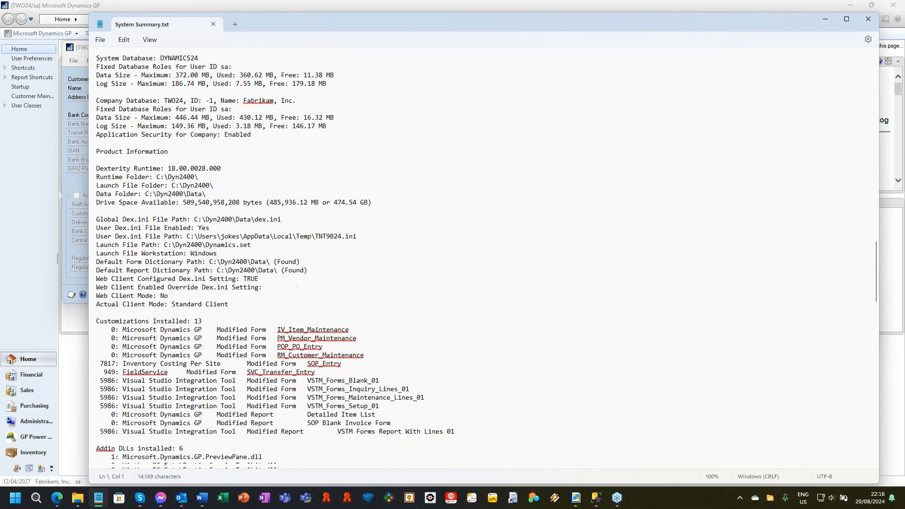
scroll(260, 258, "down", 4)
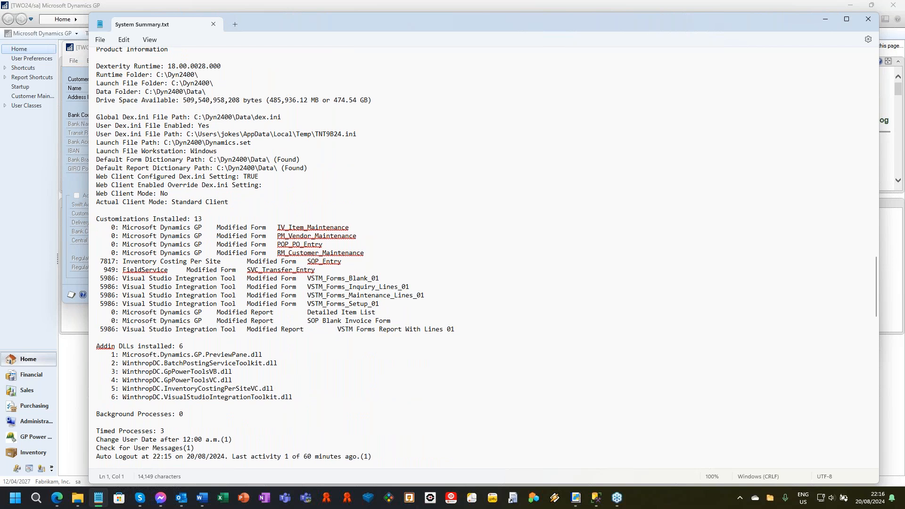
Review the installed customizations, add-in DLLs, timed processes, product dictionaries and attachment information through to the end of the system summary.
scroll(120, 150, "down", 2)
scroll(193, 190, "down", 3)
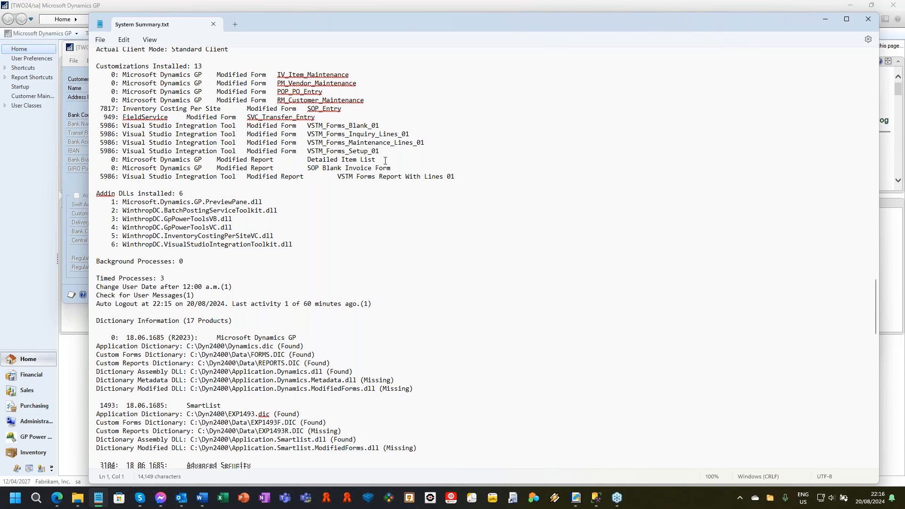
scroll(385, 160, "down", 1)
scroll(385, 160, "down", 5)
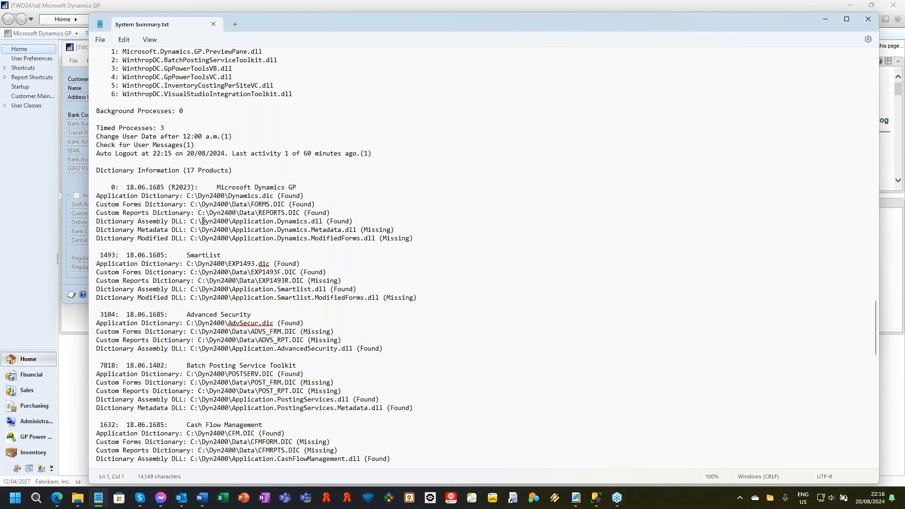
scroll(399, 233, "down", 1)
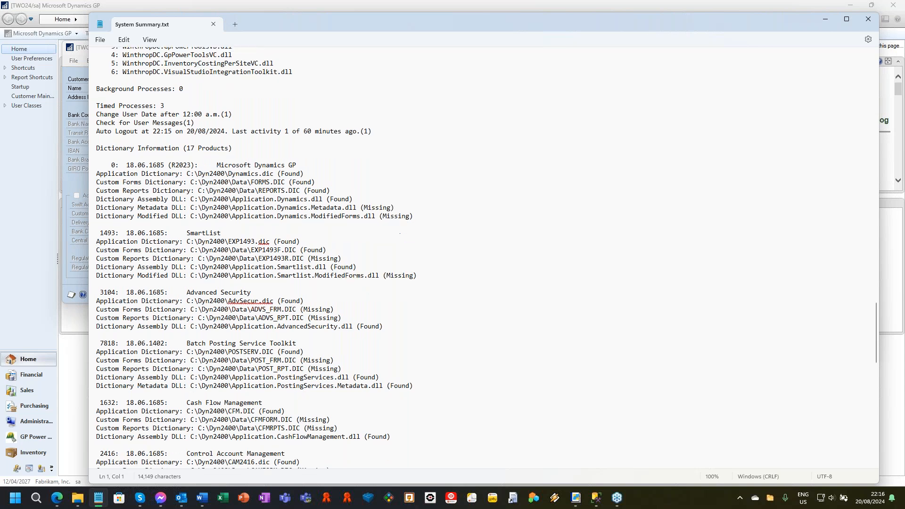
scroll(400, 233, "down", 5)
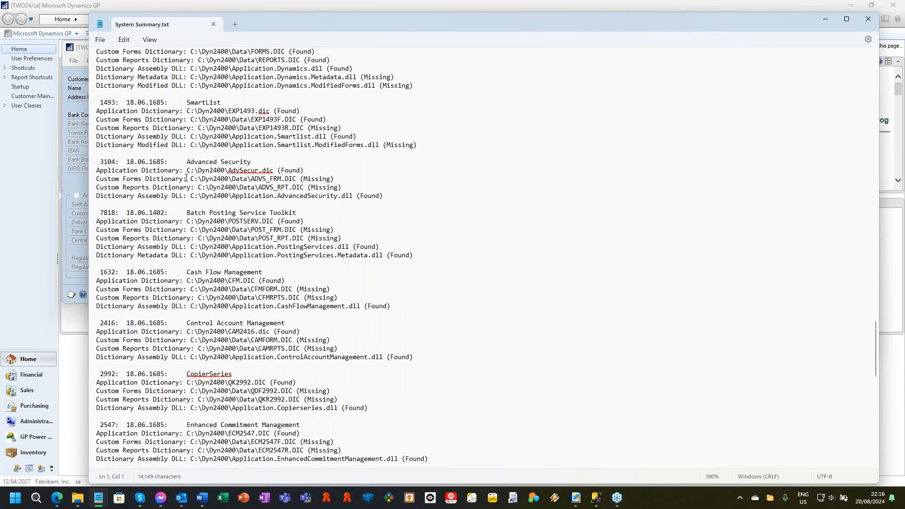
scroll(399, 233, "down", 9)
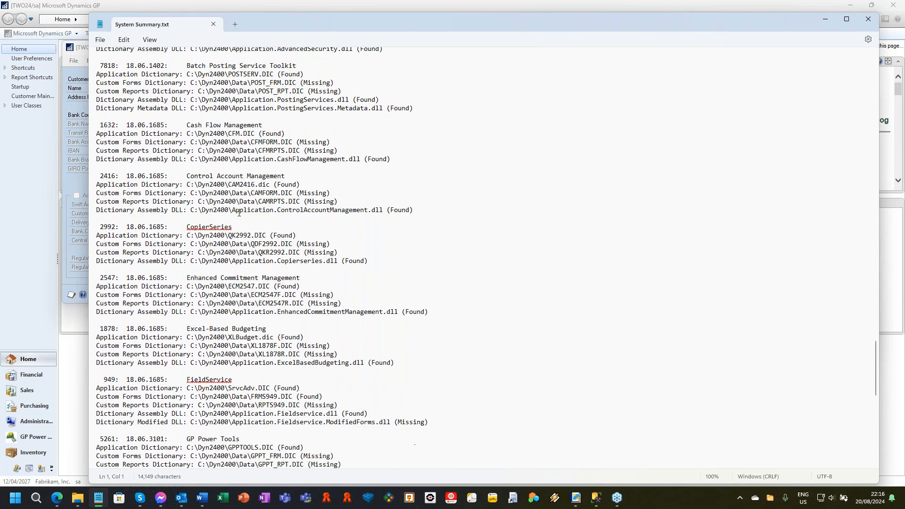
scroll(399, 233, "down", 3)
scroll(169, 374, "down", 12)
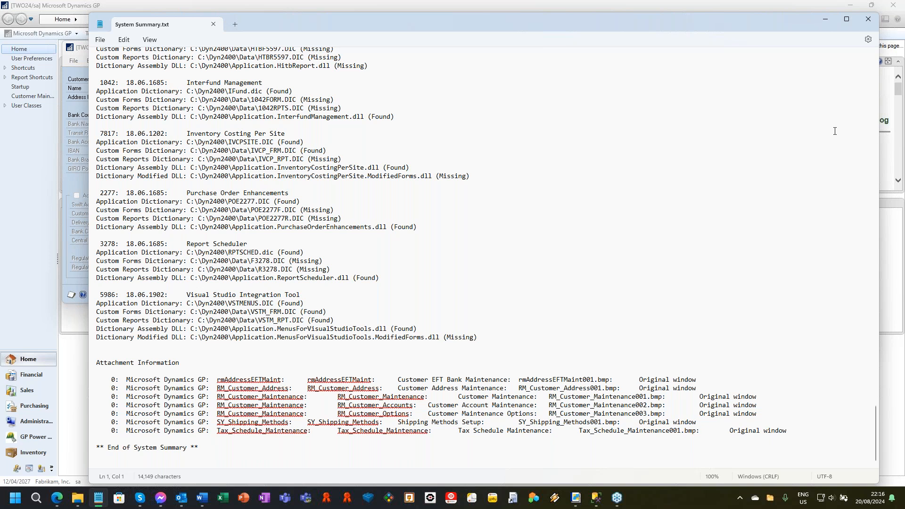
Close the system summary file, the email message with the screenshots and the GP Power Tools ScreenShot window.
left_click(871, 18)
left_click(768, 30)
left_click(466, 273)
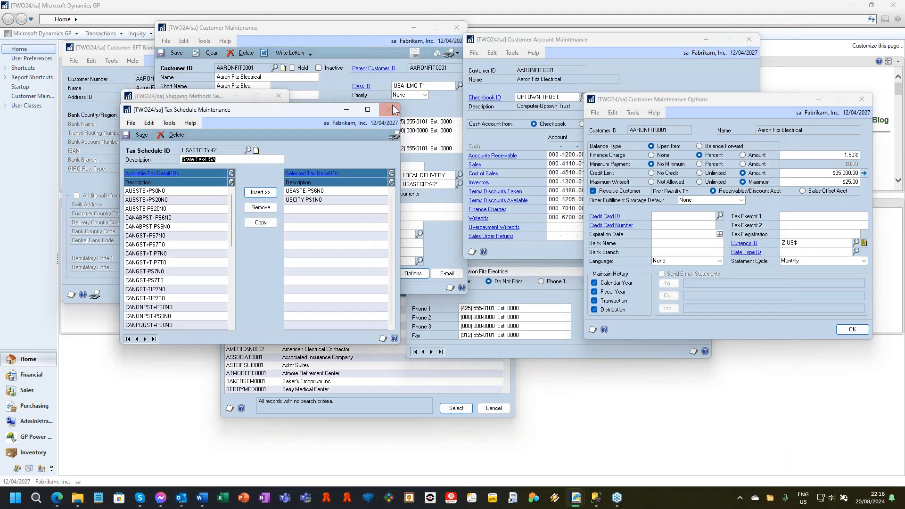
left_click(389, 109)
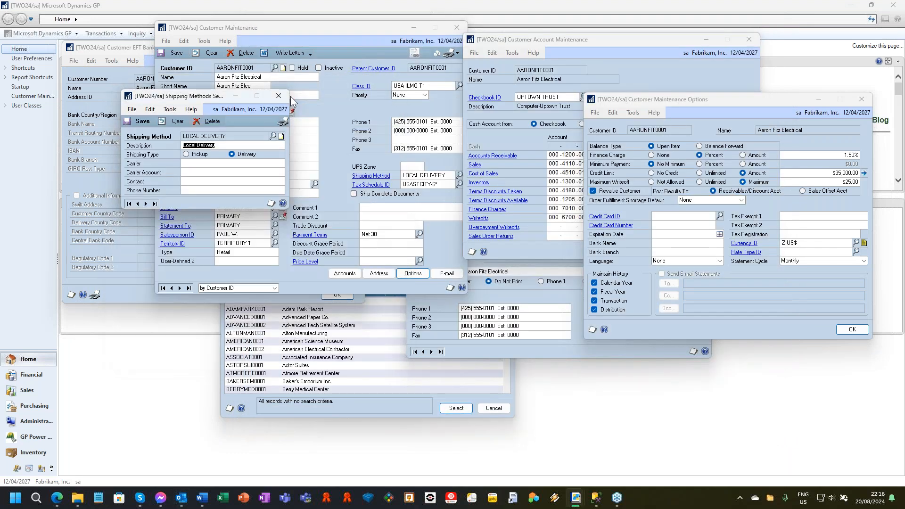
Close the shipping methods, customer options, customer accounts, EFT bank and customer address windows.
left_click(279, 96)
left_click(861, 99)
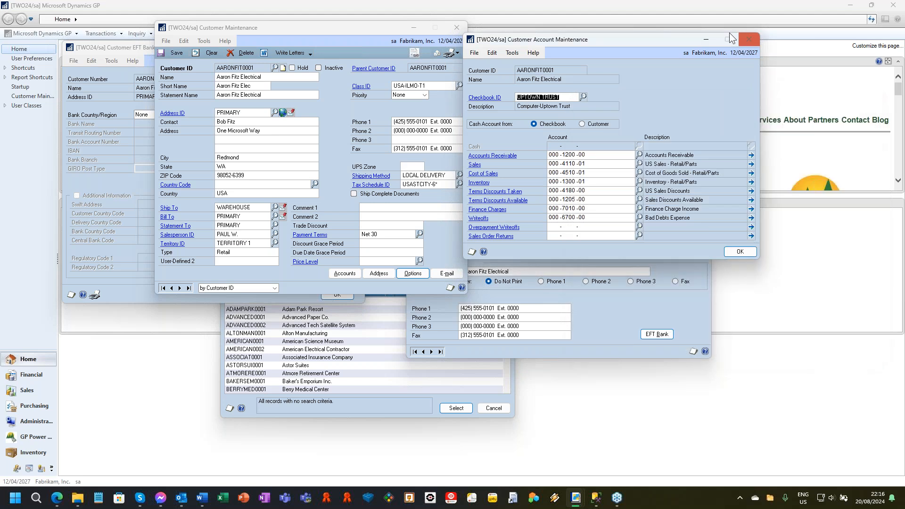
left_click(749, 40)
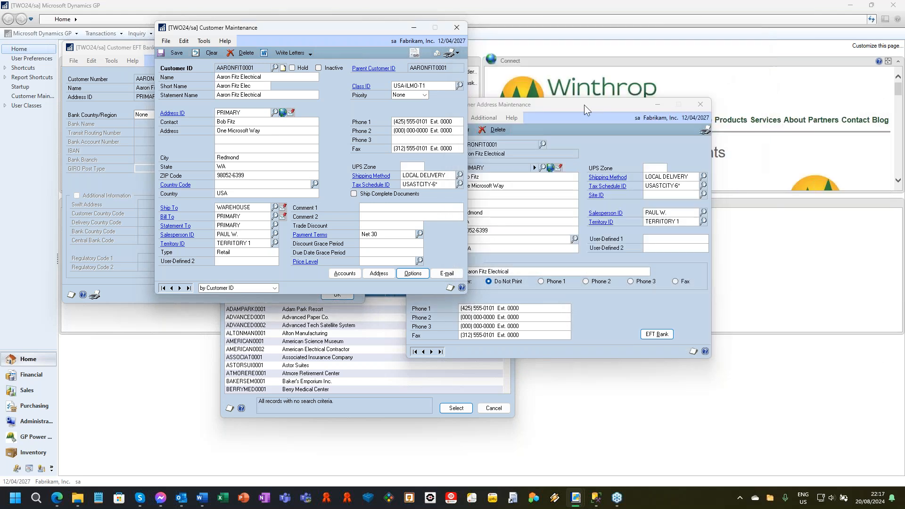
left_click_drag(584, 109, 706, 54)
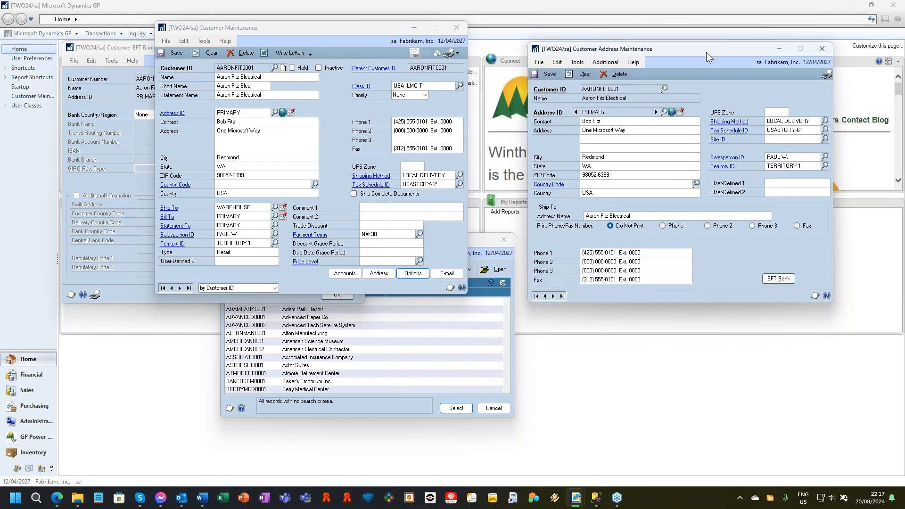
left_click(821, 50)
left_click(137, 290)
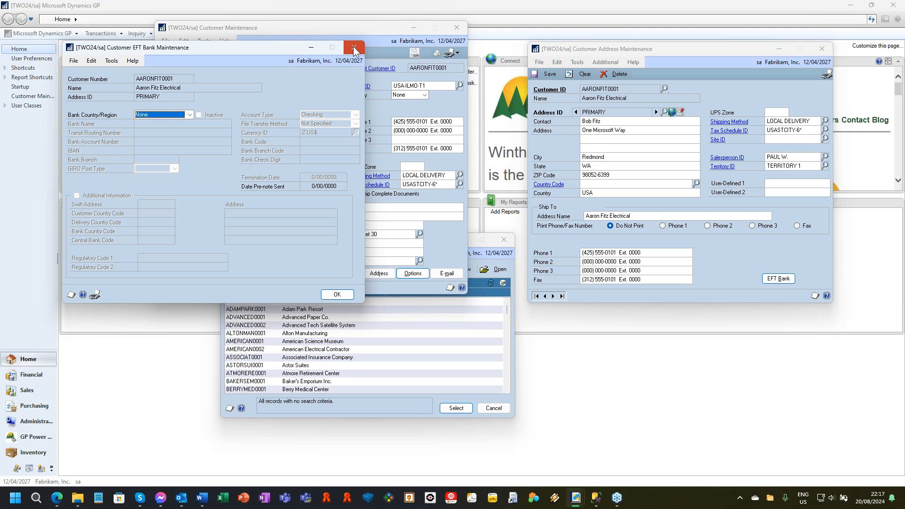
left_click(822, 49)
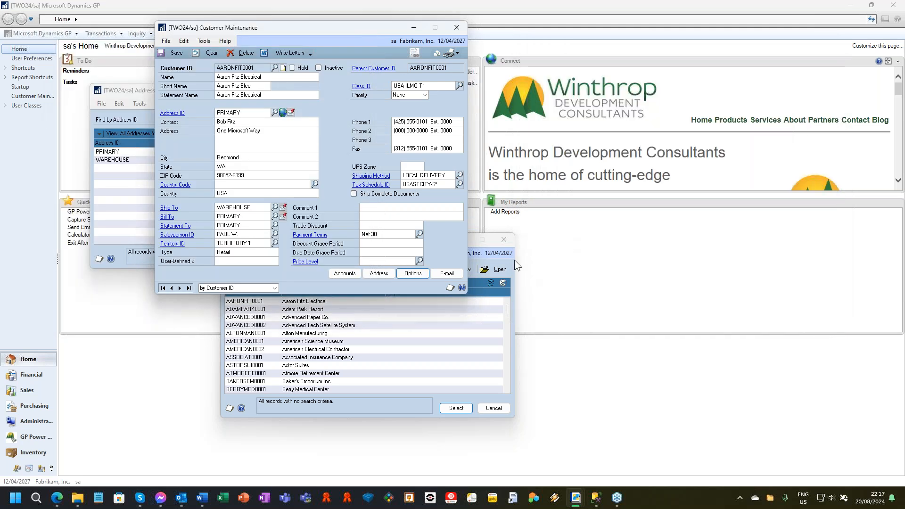
Close the customer and address lookups, leaving only the Customer Maintenance window open.
left_click(504, 241)
left_click(129, 92)
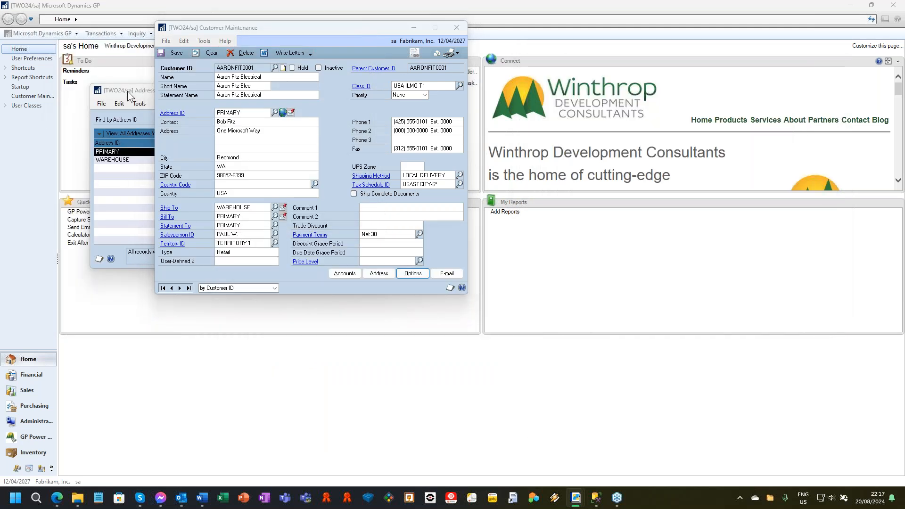
left_click(373, 90)
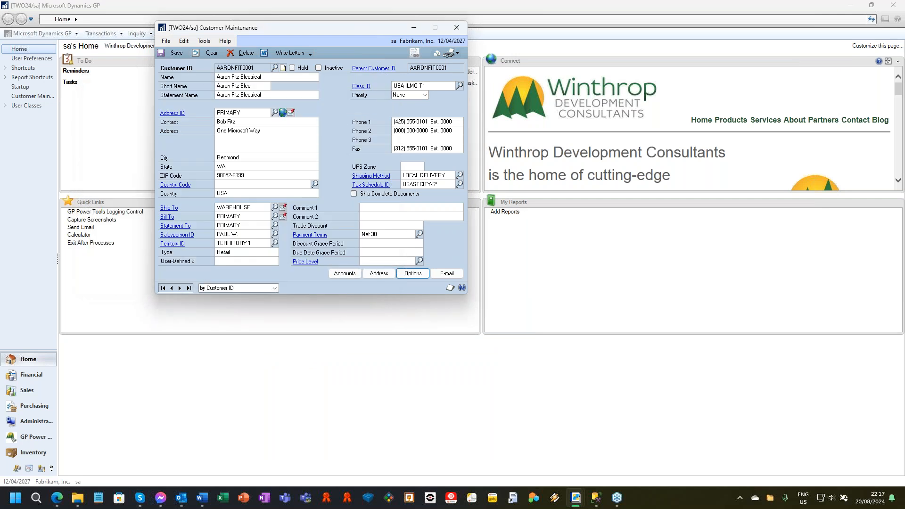
Start GP Power Tools manual logging from the Customer Maintenance window and save the displayed customer record.
left_click_drag(279, 31, 292, 69)
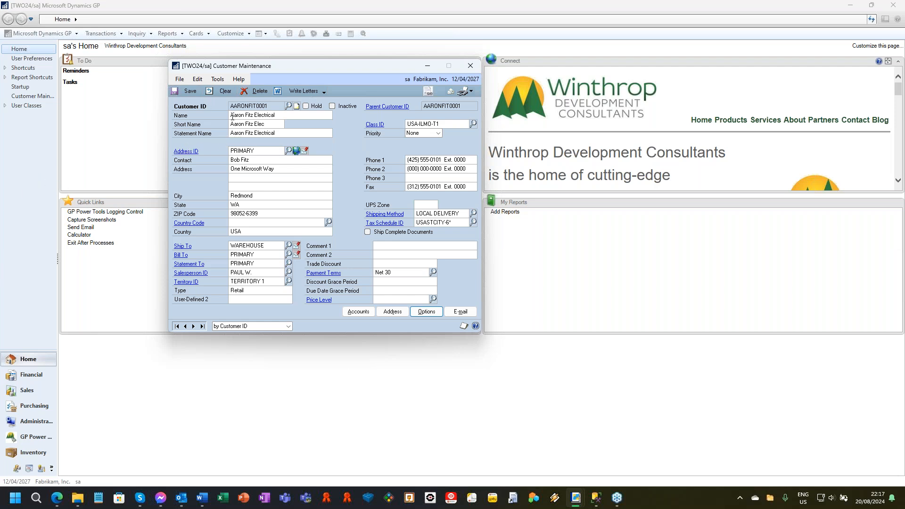
left_click(218, 79)
left_click(271, 147)
left_click(189, 91)
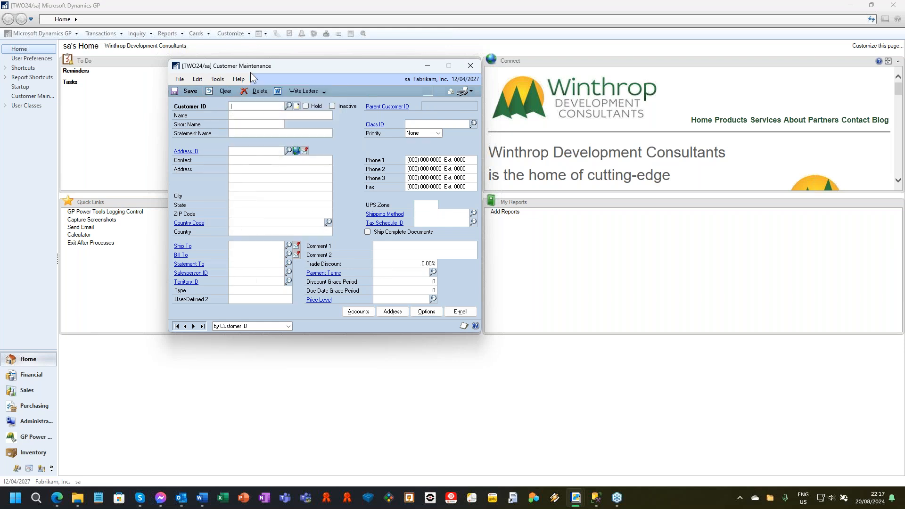
Stop manual logging and email the captured logs to the Administrator.
left_click(217, 79)
left_click(269, 160)
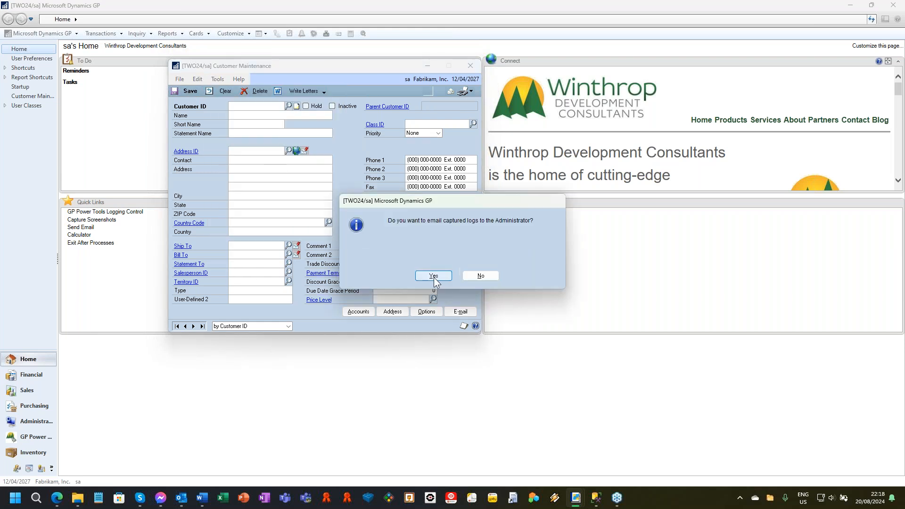
left_click(432, 276)
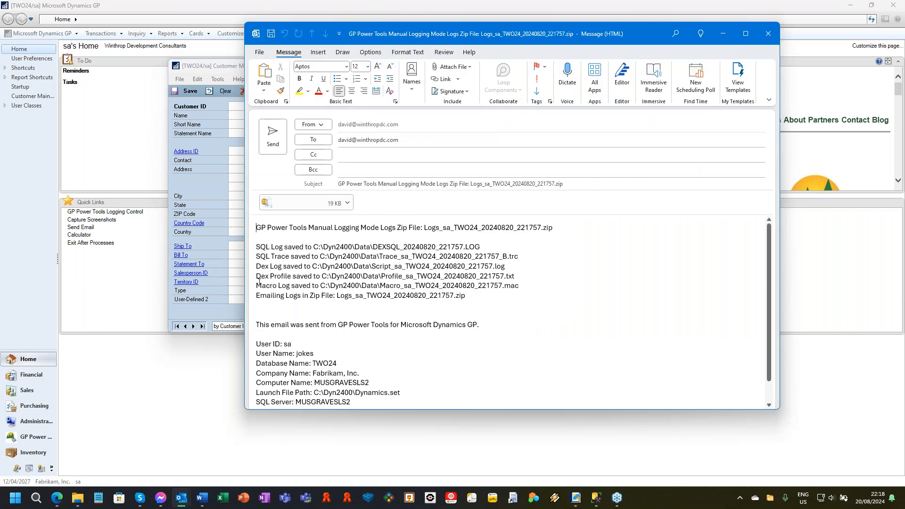
Open the zip file attached to the email and examine the DEXSQL, macro, script and profile logs it contains.
double_click(293, 200)
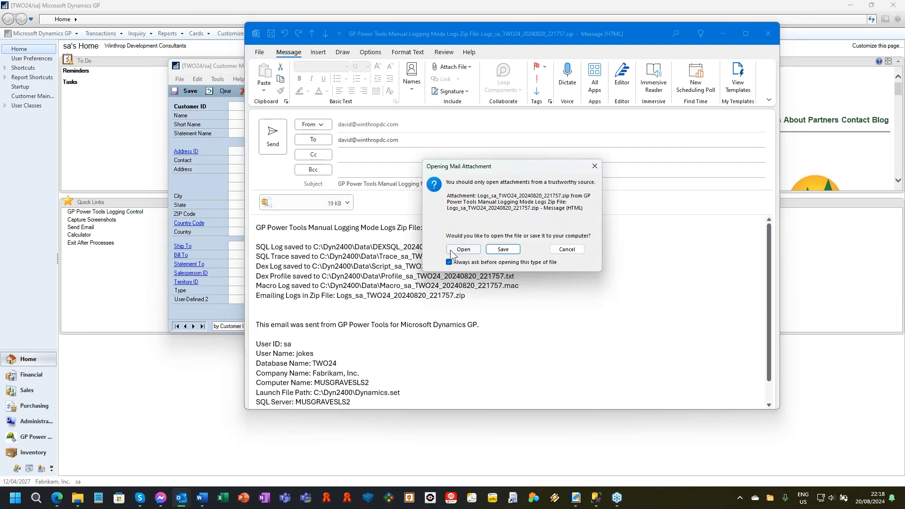
left_click(463, 249)
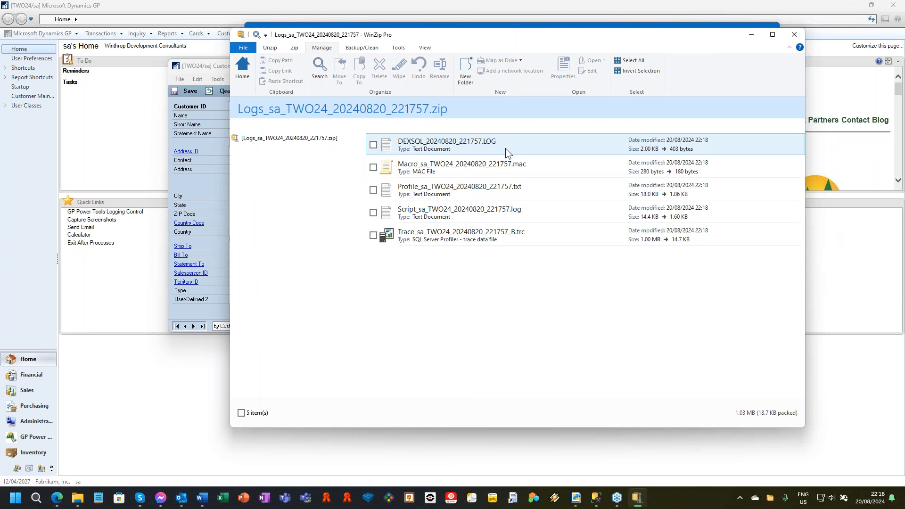
left_click(519, 140)
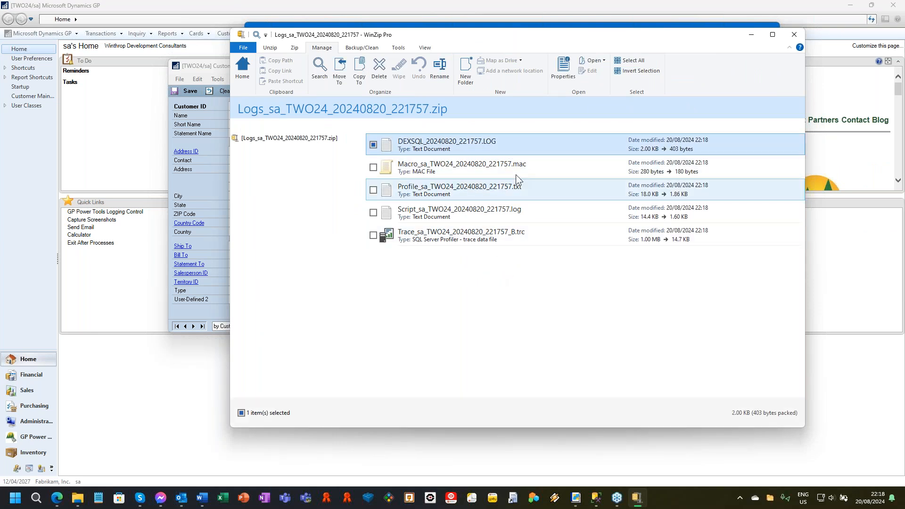
left_click(565, 173)
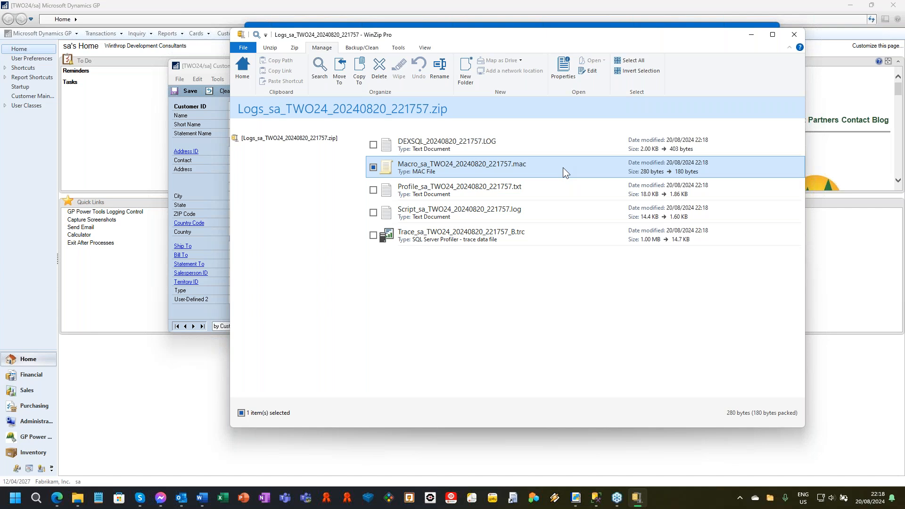
left_click(561, 210)
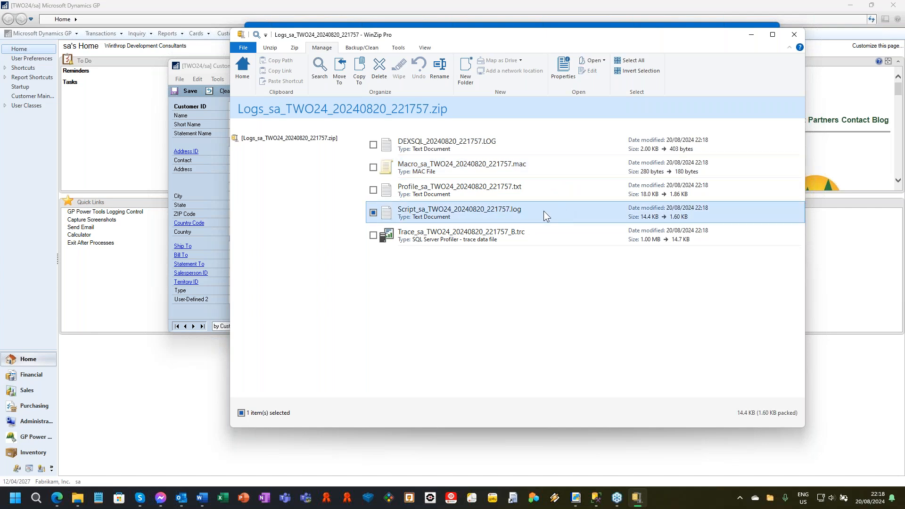
left_click(571, 195)
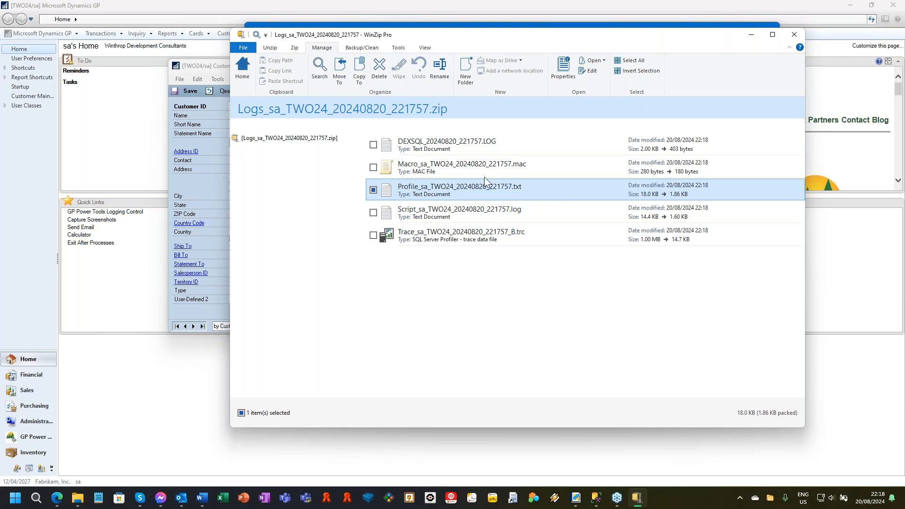
left_click(542, 146)
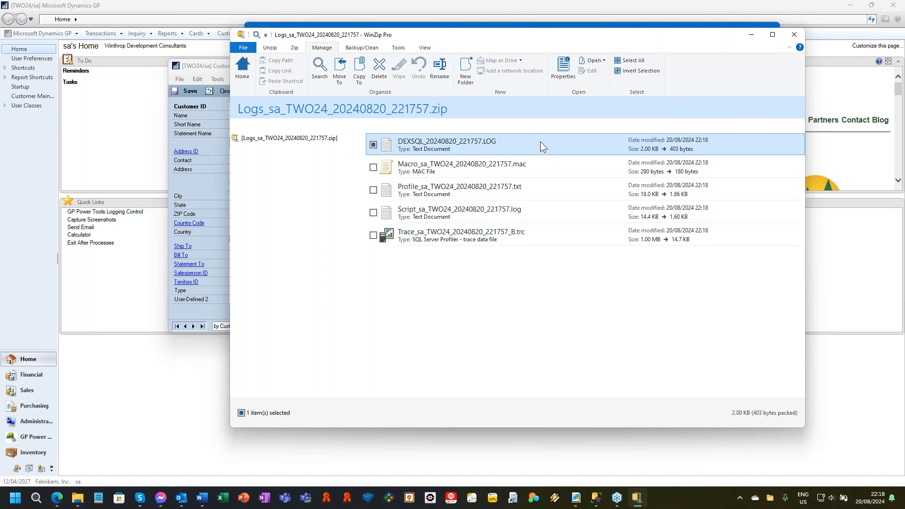
Point out the SQL trace file in the logs archive, and close the archive, the unsent log email and the Customer Maintenance window.
left_click(554, 241)
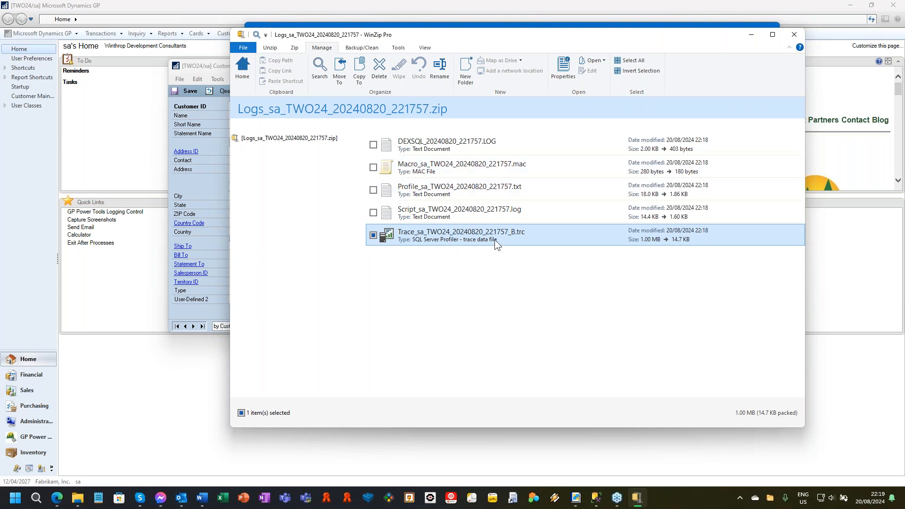
left_click(793, 35)
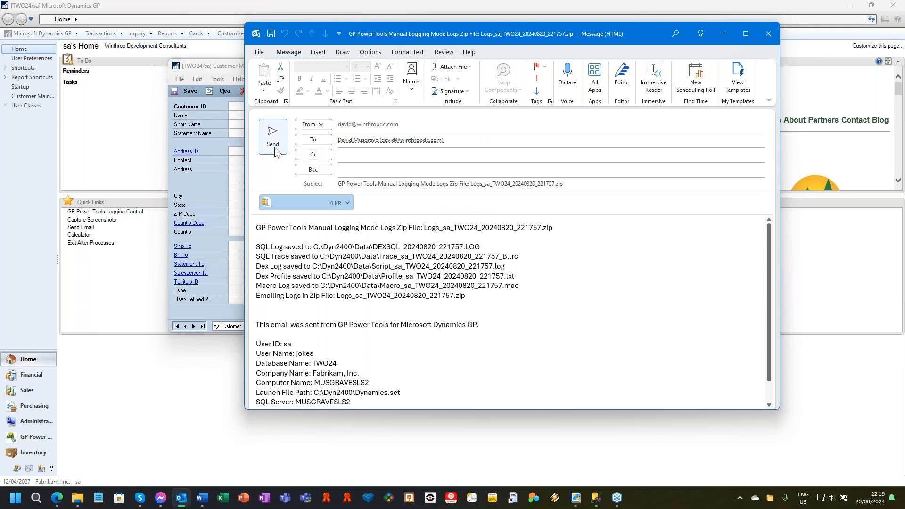
left_click(768, 33)
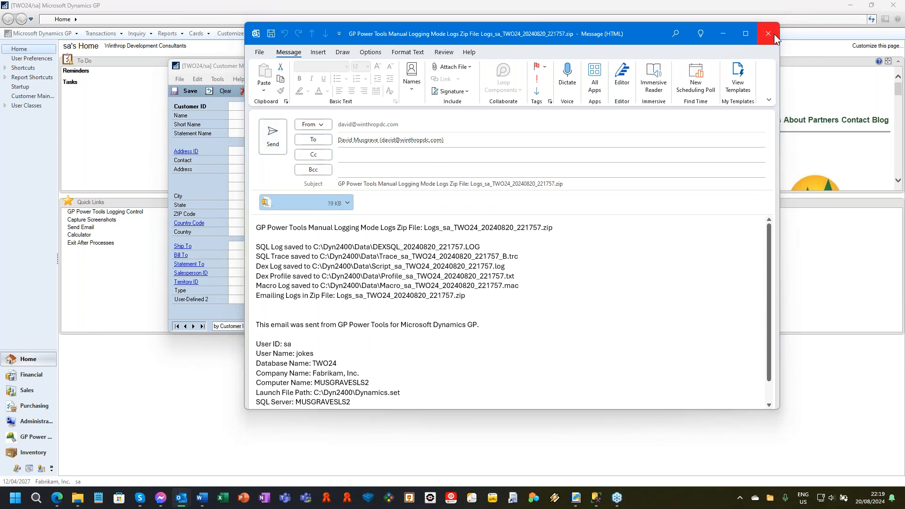
left_click(456, 273)
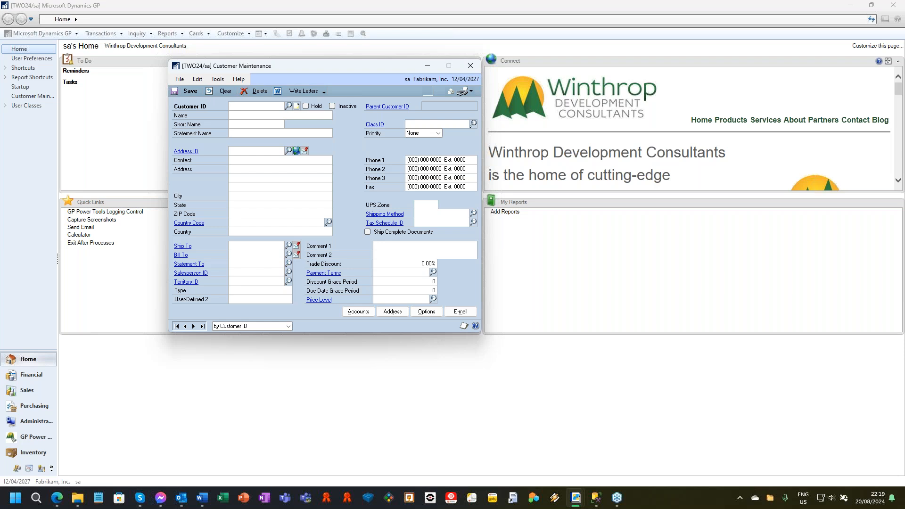
left_click(469, 67)
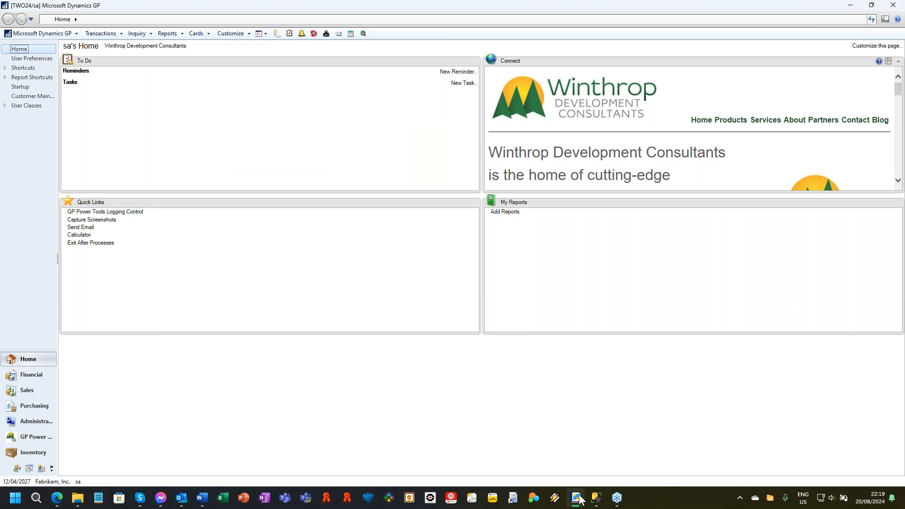
Launch a second Dynamics GP session and sign in with the other user's ID and account password.
mouse_move(580, 501)
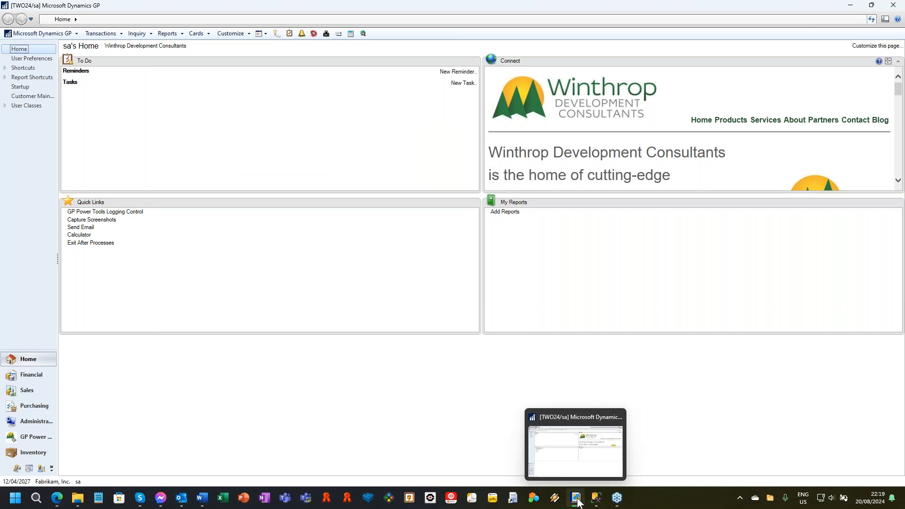
left_click(576, 499, "shift")
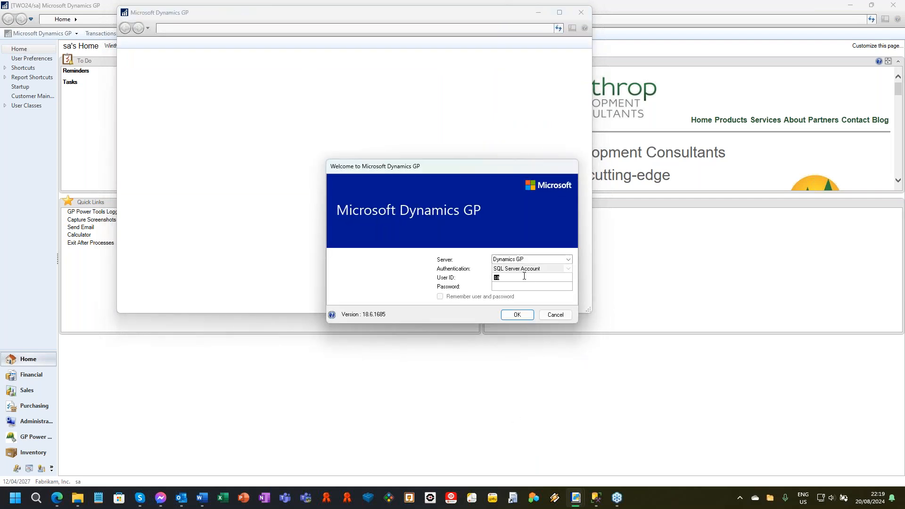
type("DA")
type("24••••••")
key("BackSpace")
key("BackSpace")
key("BackSpace")
key("BackSpace")
key("BackSpace")
key("BackSpace")
type("•••••")
key("Return")
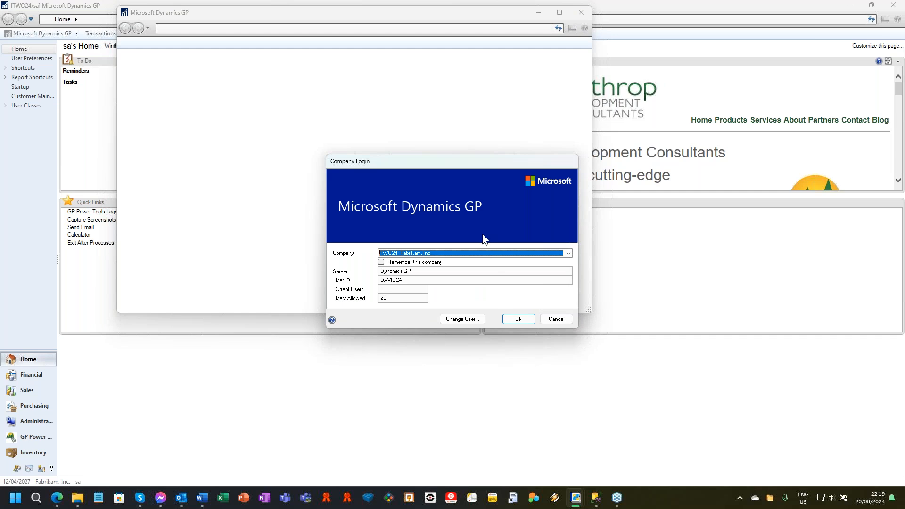
Log in to the company TST24, expand the additional information in its testing-only notice and dismiss it.
left_click(493, 253)
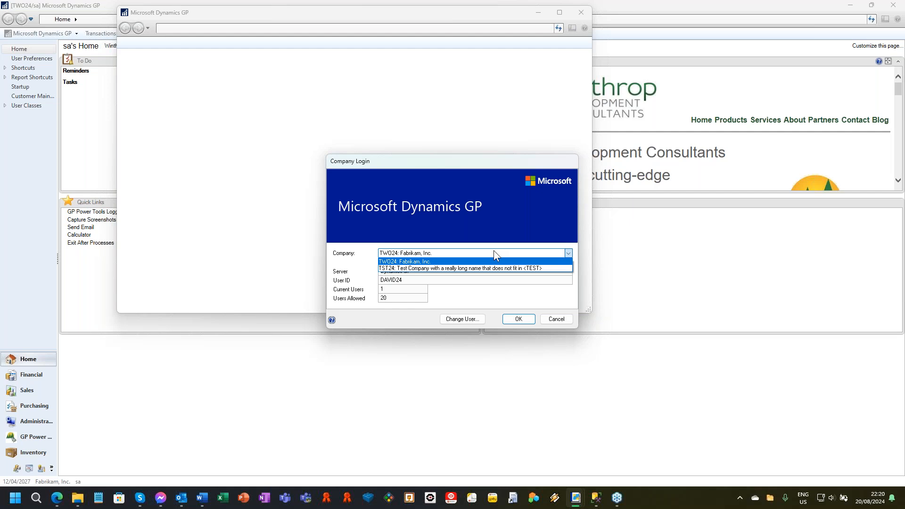
left_click(512, 268)
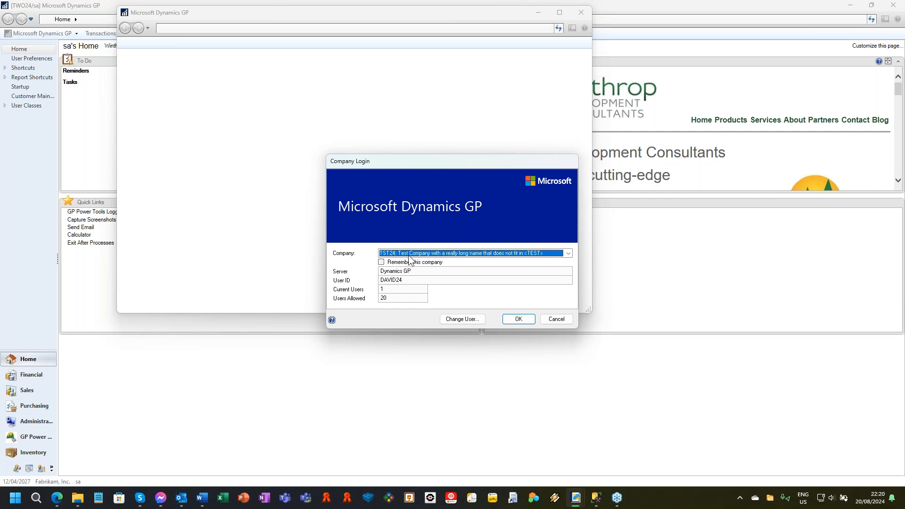
left_click(568, 253)
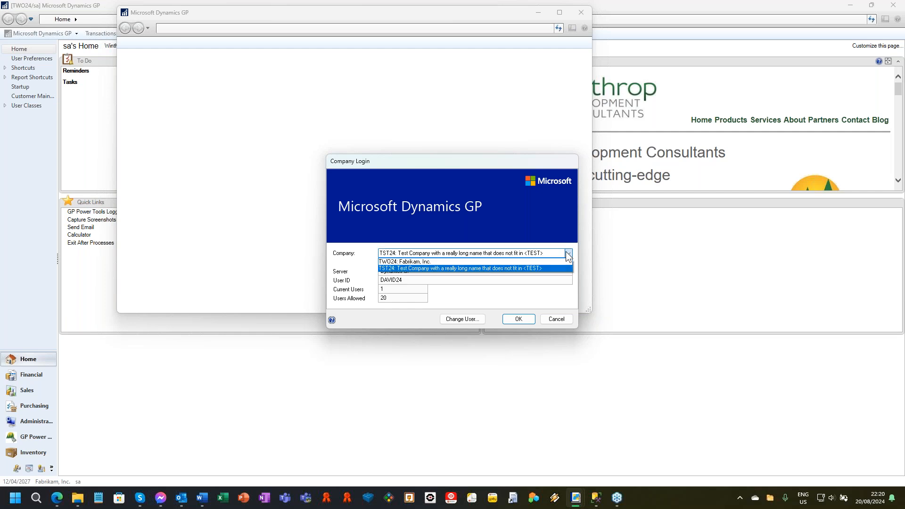
left_click(496, 267)
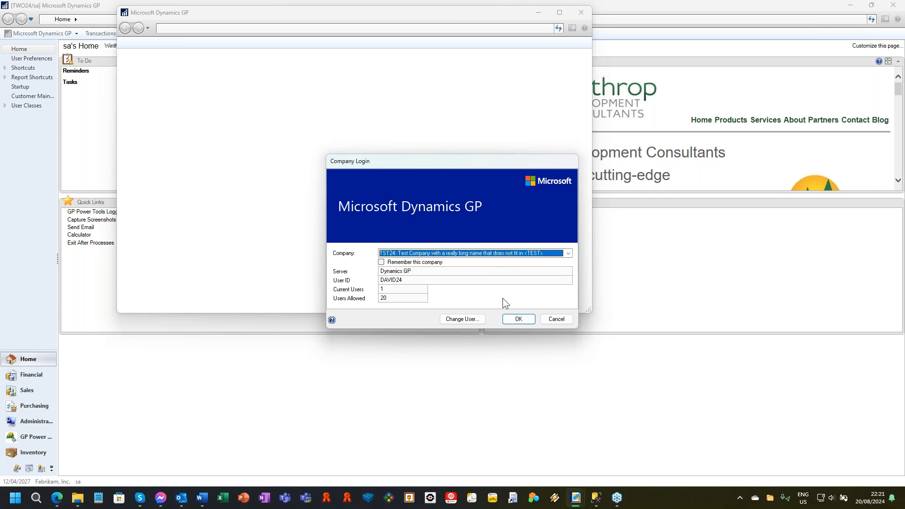
left_click(533, 321)
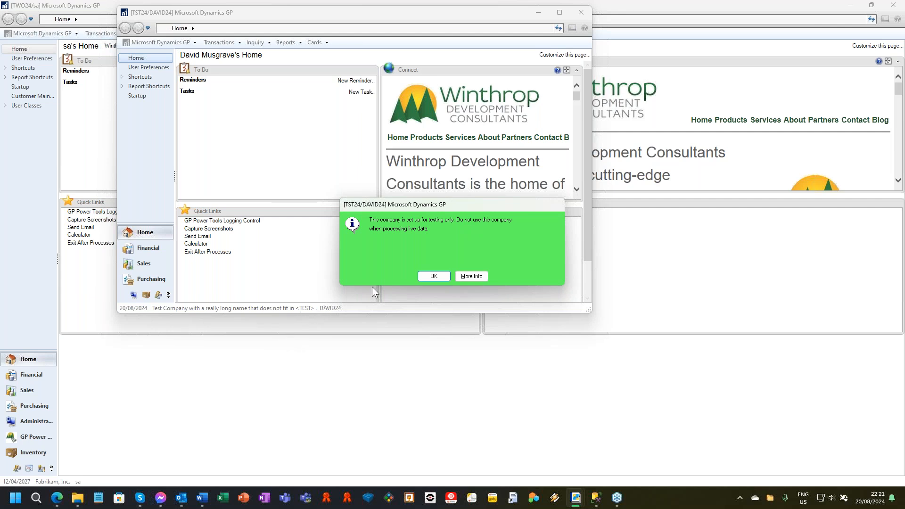
left_click(477, 275)
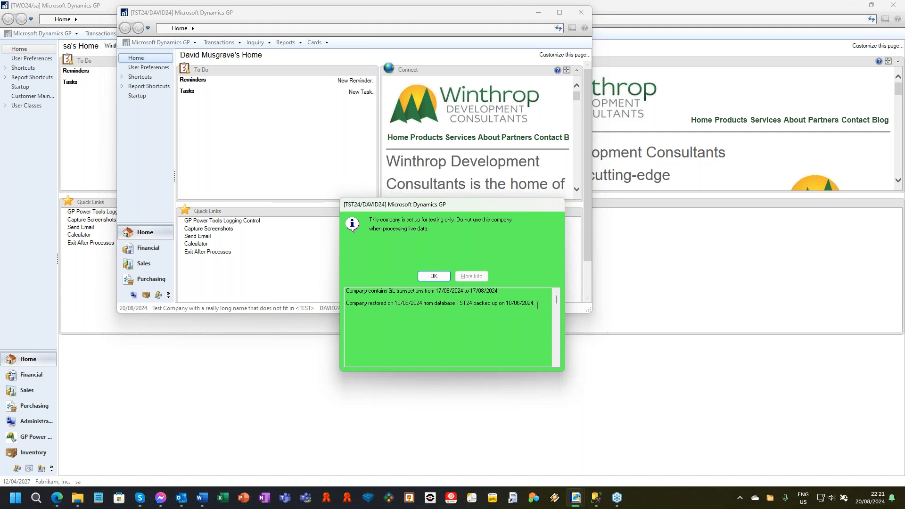
left_click(434, 276)
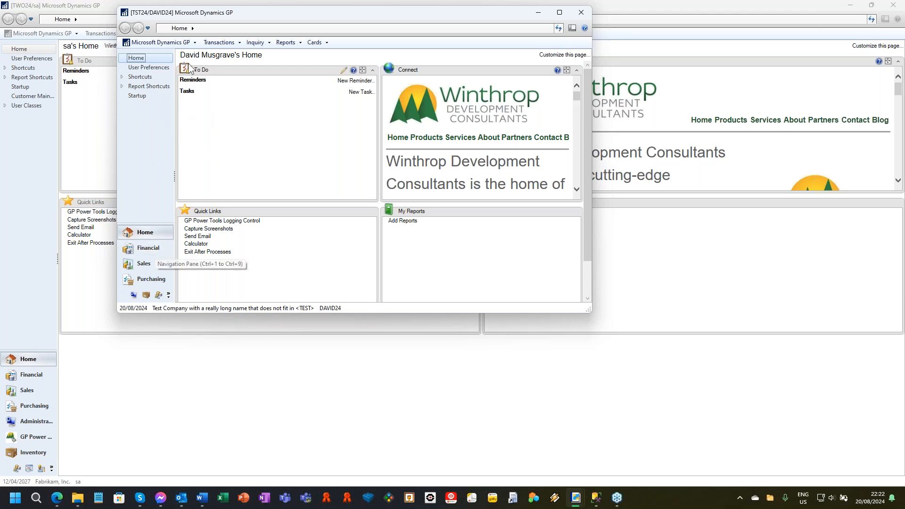
Open Sales Transaction Entry in the TST24 session using version A - Microsoft Dynamics GP, and bring its window forward.
left_click_drag(281, 12, 352, 50)
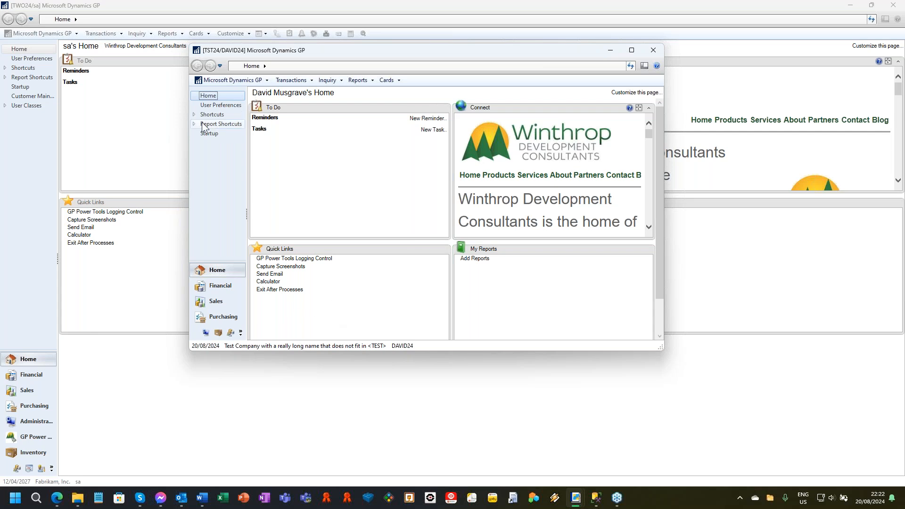
left_click(291, 81)
mouse_move(304, 103)
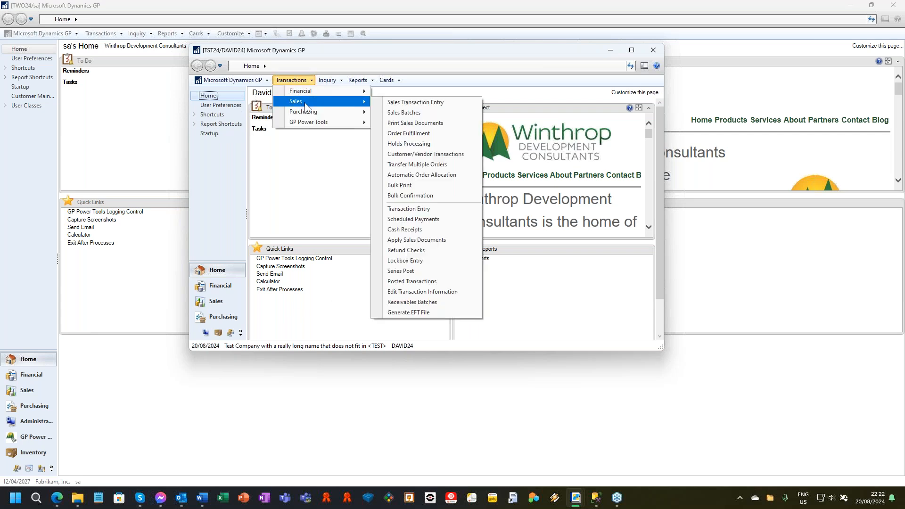
left_click(390, 102)
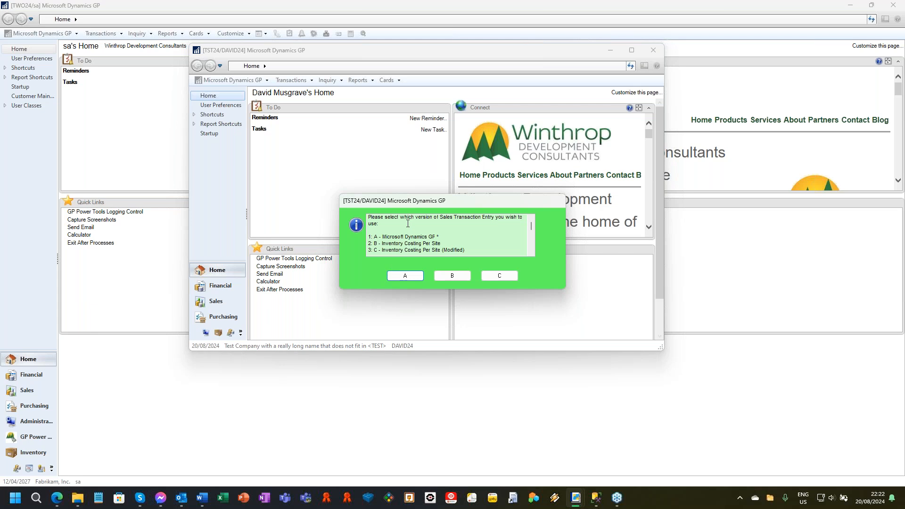
left_click(405, 277)
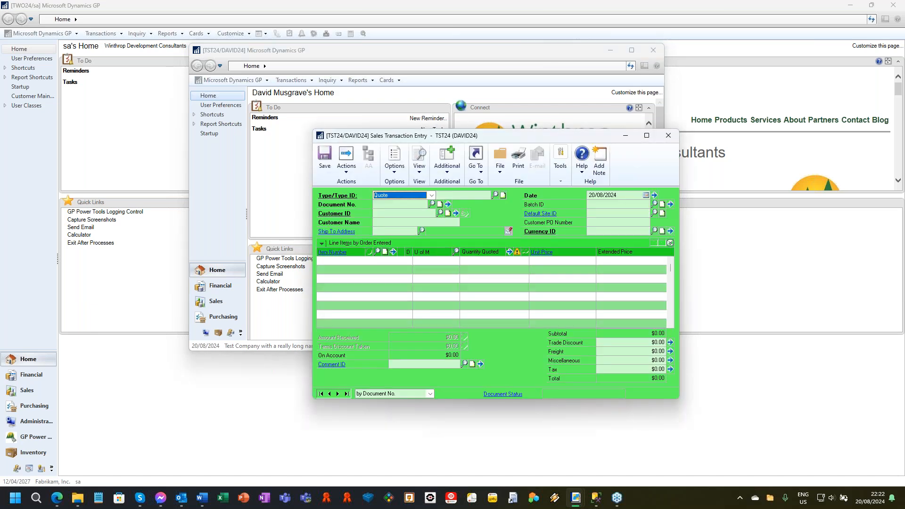
left_click_drag(529, 136, 482, 90)
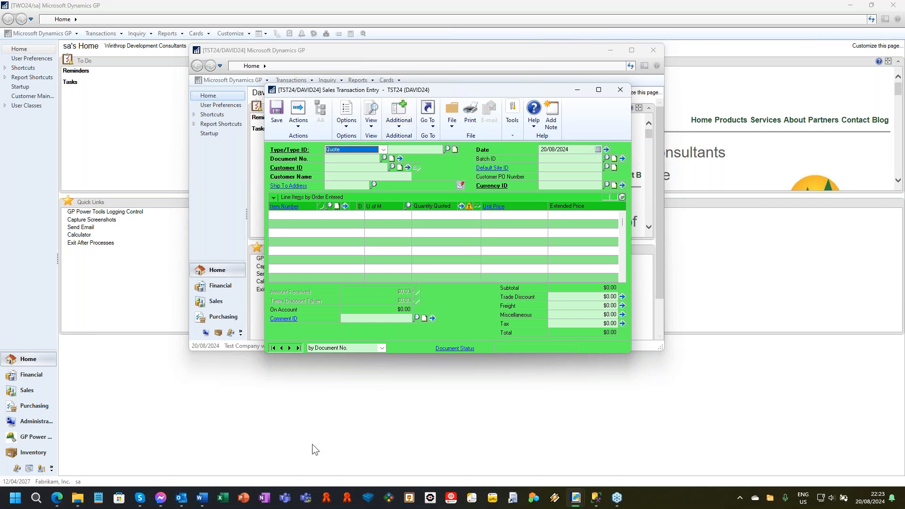
mouse_move(576, 499)
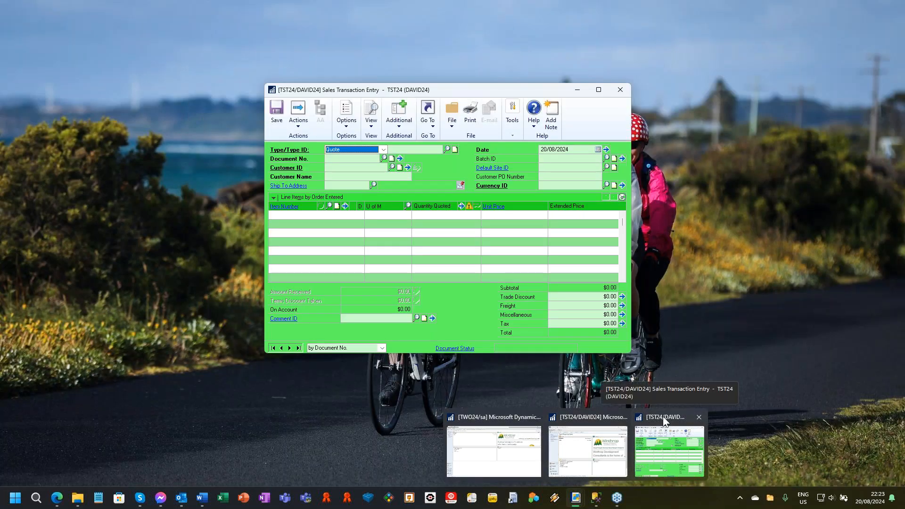
left_click(662, 415)
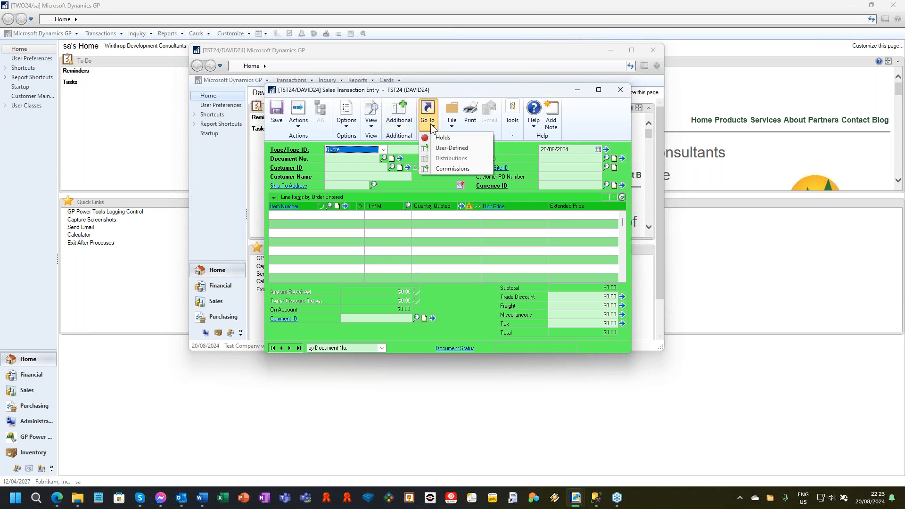
Try to open the Create Return window from Sales Transaction Entry and dismiss the security message.
mouse_move(406, 126)
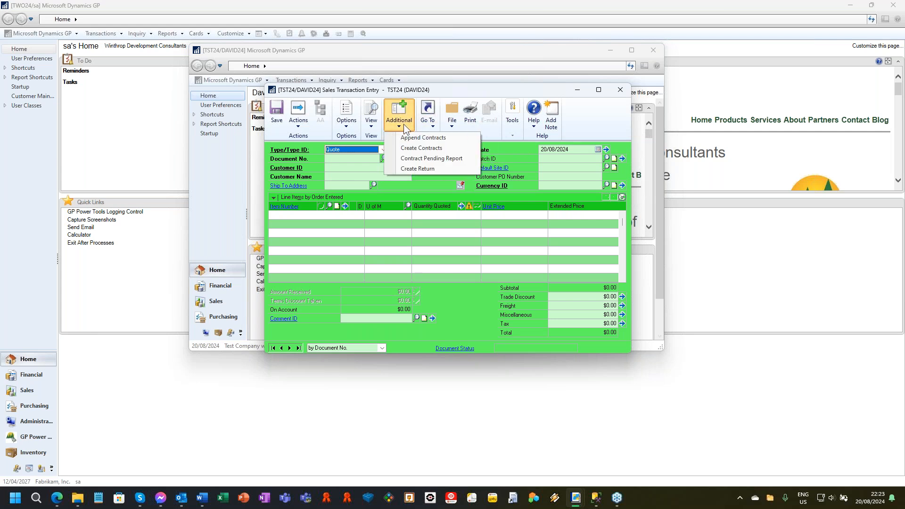
left_click(424, 170)
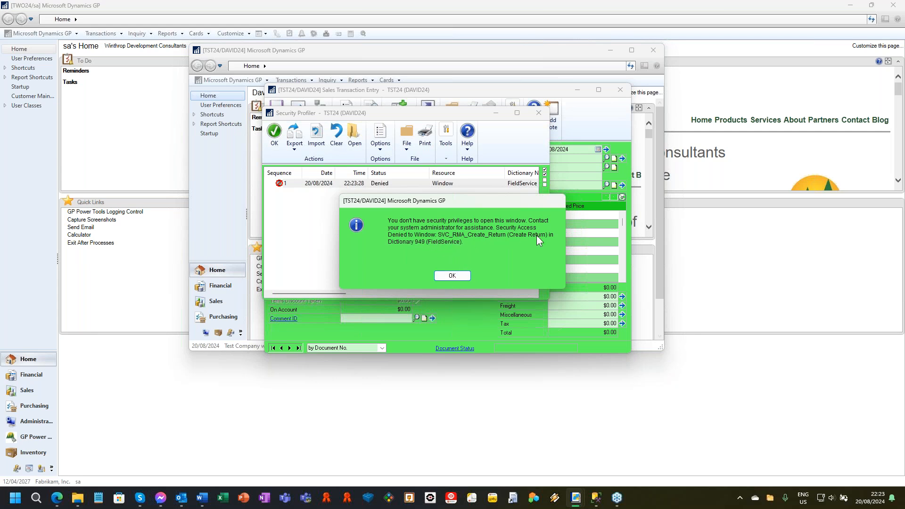
left_click(452, 275)
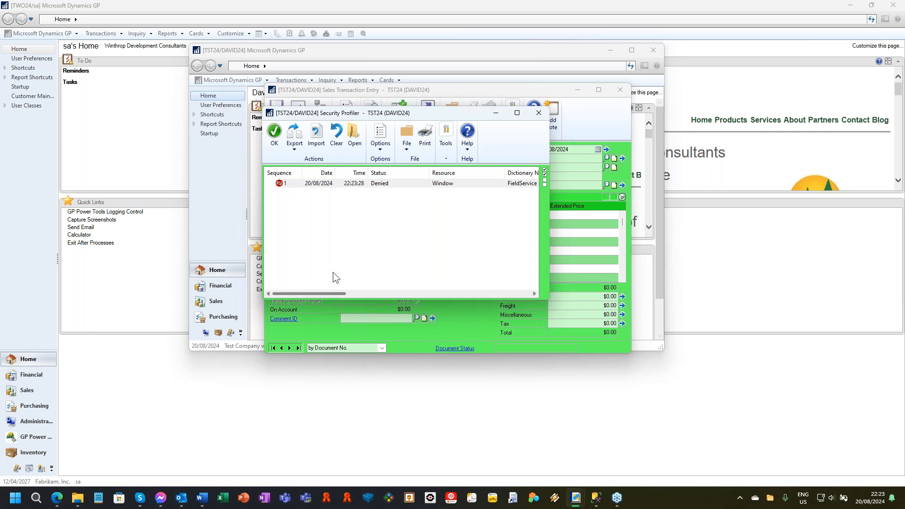
Export the denied Create Return entry from Security Profiler to a Security Profiler log file in the Data folder.
left_click(323, 183)
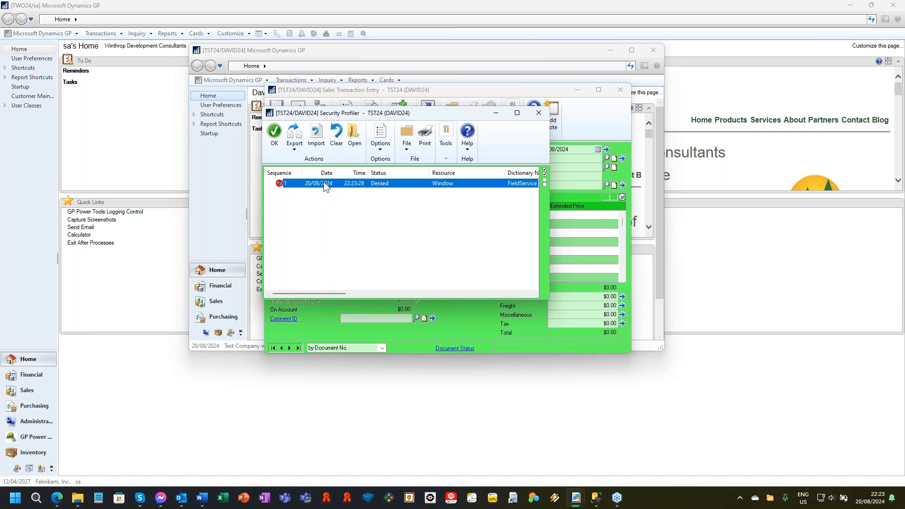
left_click(294, 137)
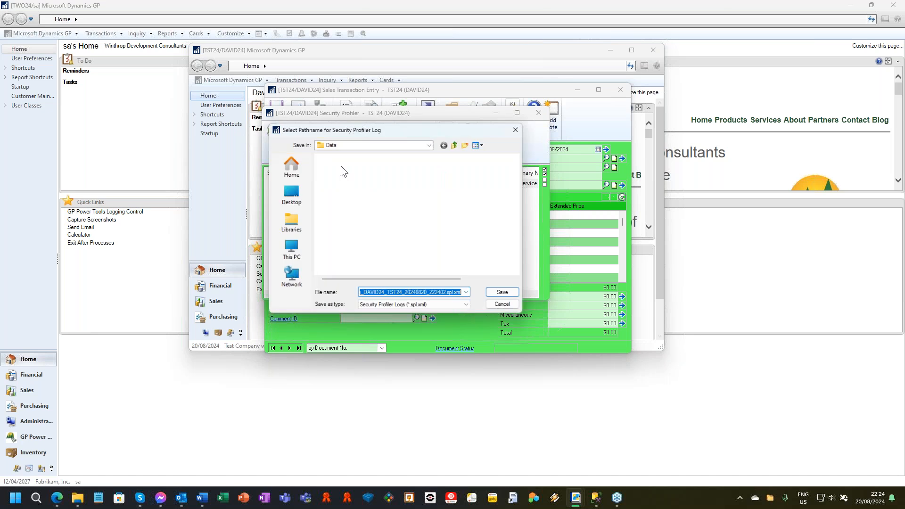
left_click(511, 297)
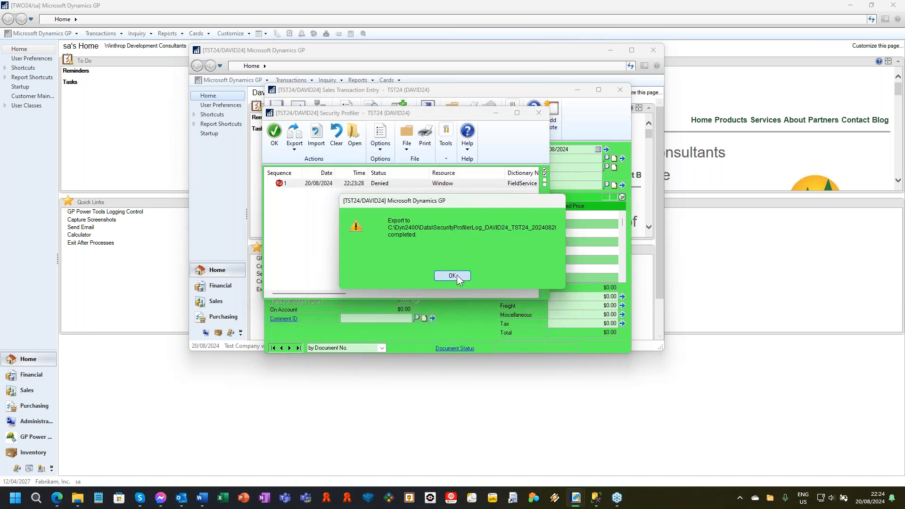
left_click(452, 278)
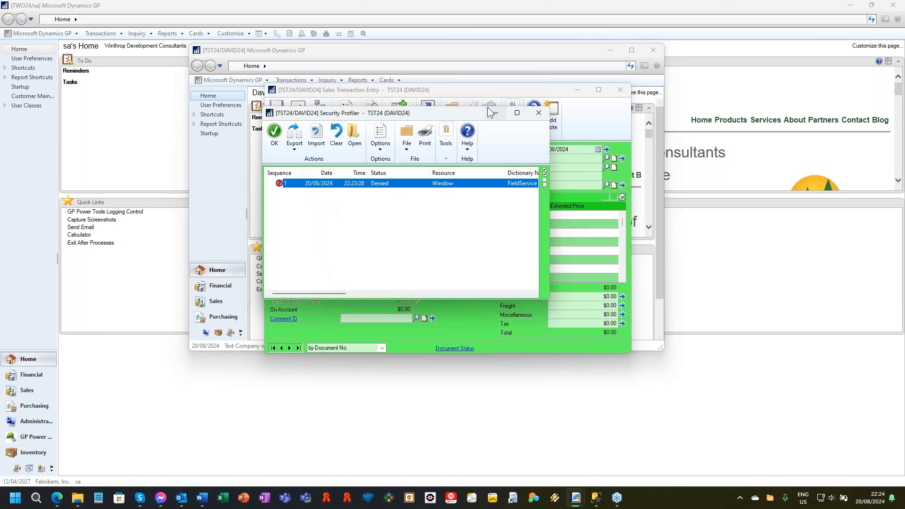
Switch back to the TWO24 session, view the Winthrop Development Consultants home page and open the GP Power Tools area page.
left_click(530, 7)
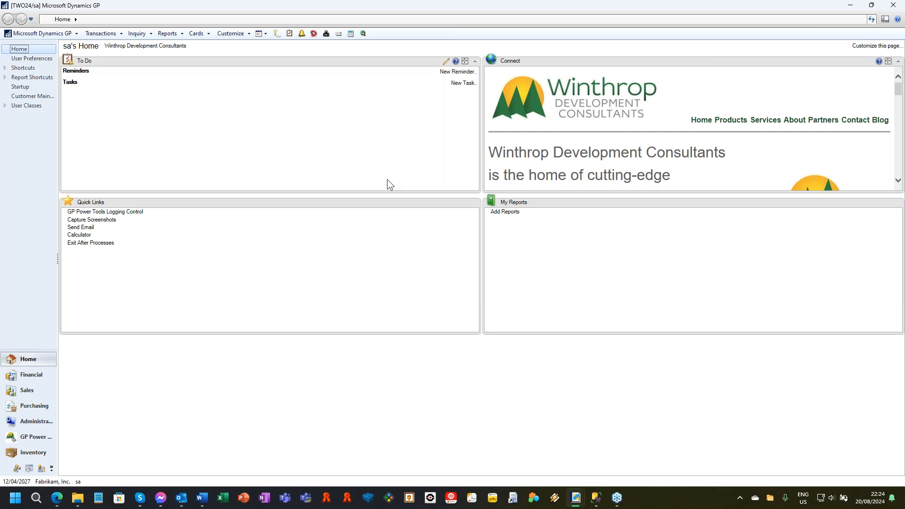
left_click(32, 437)
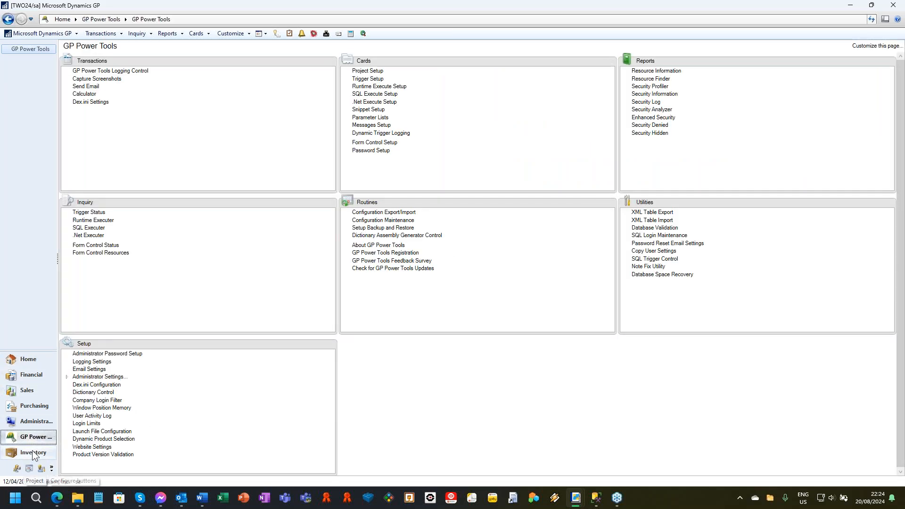
left_click(26, 361)
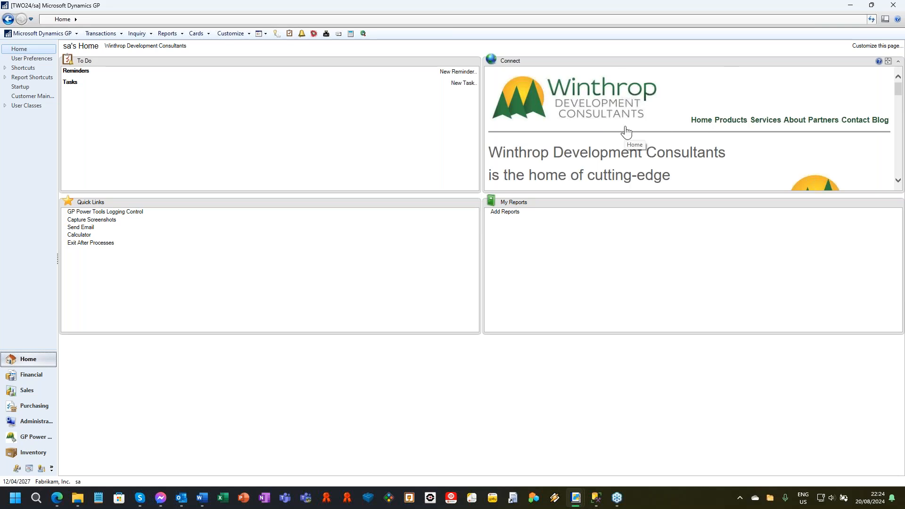
left_click(136, 46)
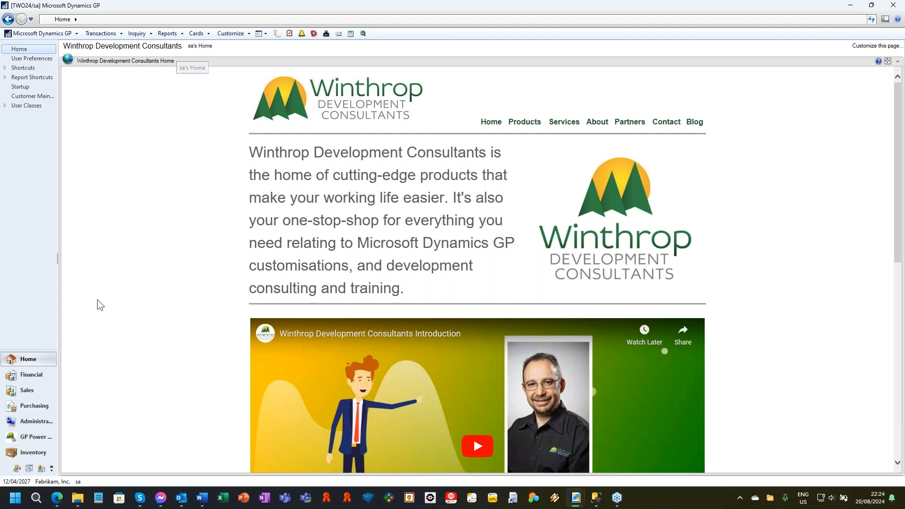
left_click(203, 51)
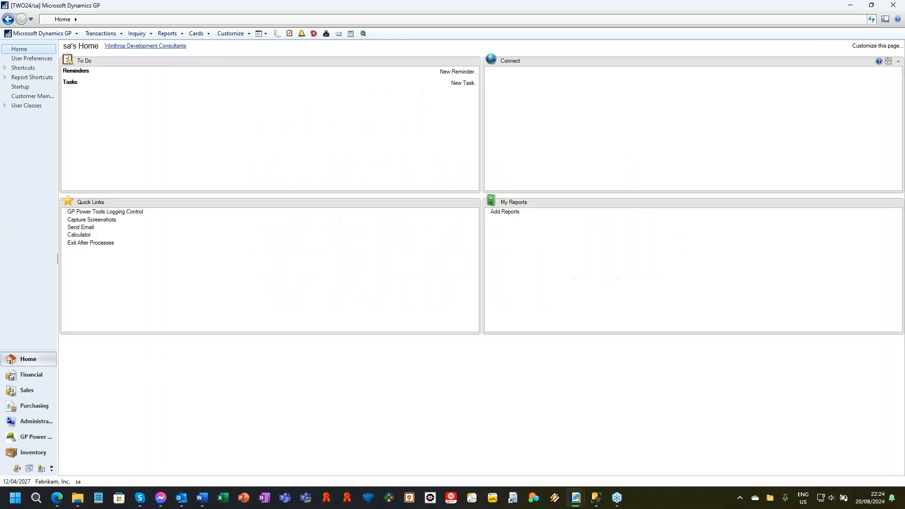
left_click(29, 436)
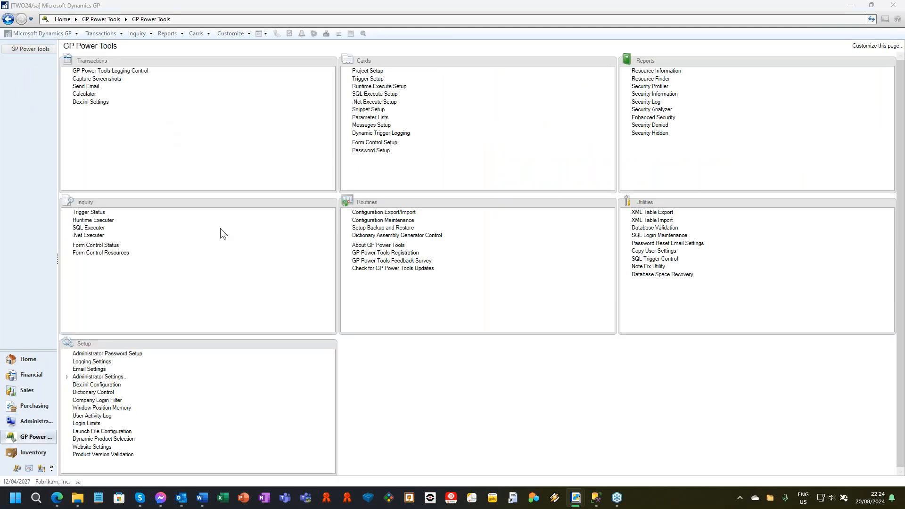
Import the exported Security Profiler log from the Data folder into Security Profiler, and widen the window to examine the denied Create Return entry.
left_click(658, 86)
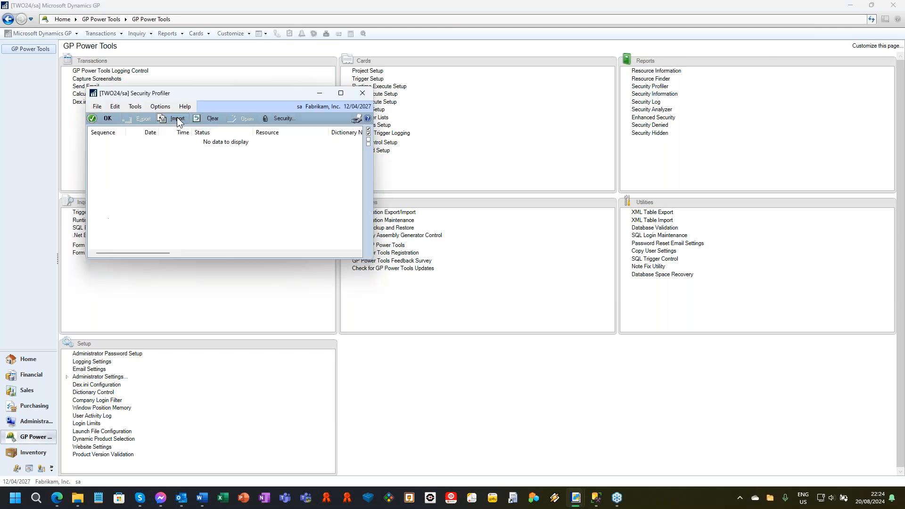
left_click(228, 175)
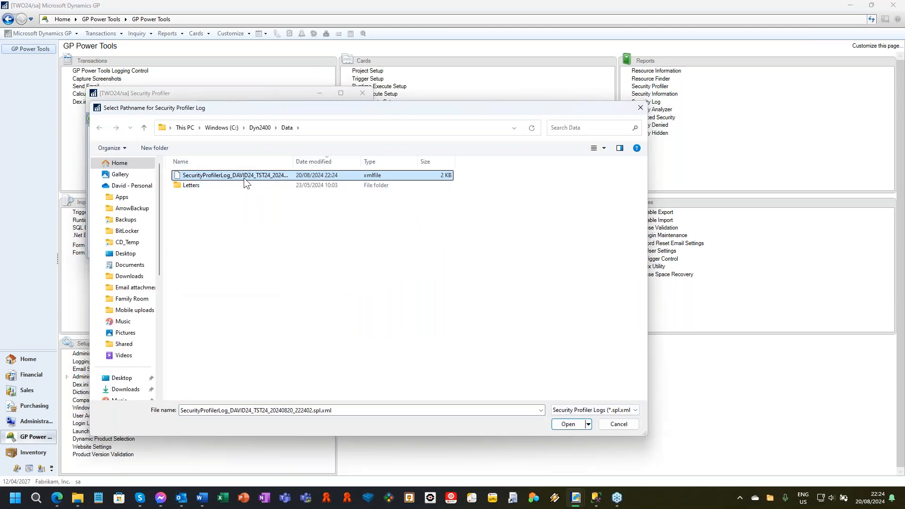
left_click(568, 423)
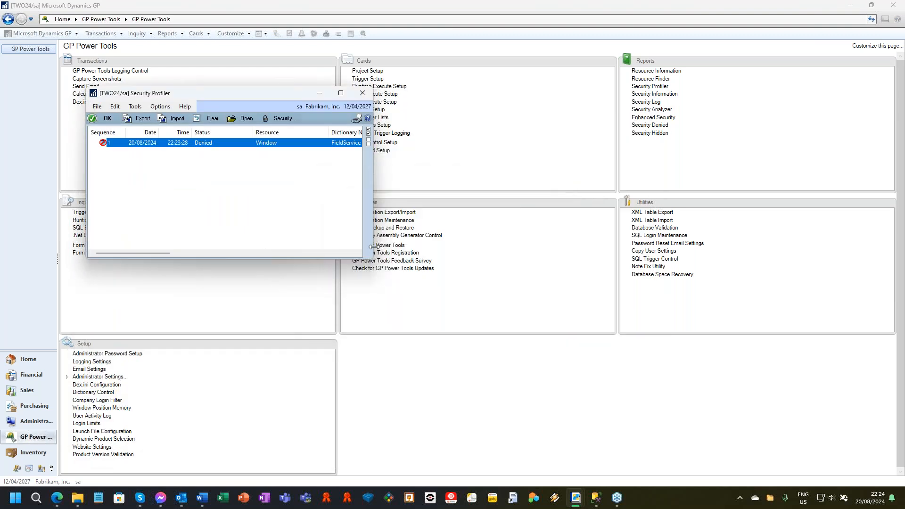
left_click_drag(372, 246, 778, 243)
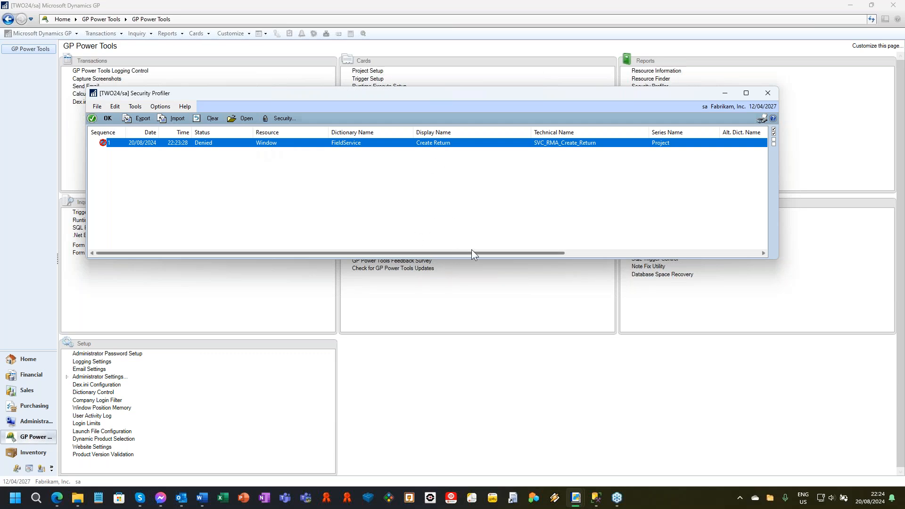
left_click_drag(472, 251, 610, 247)
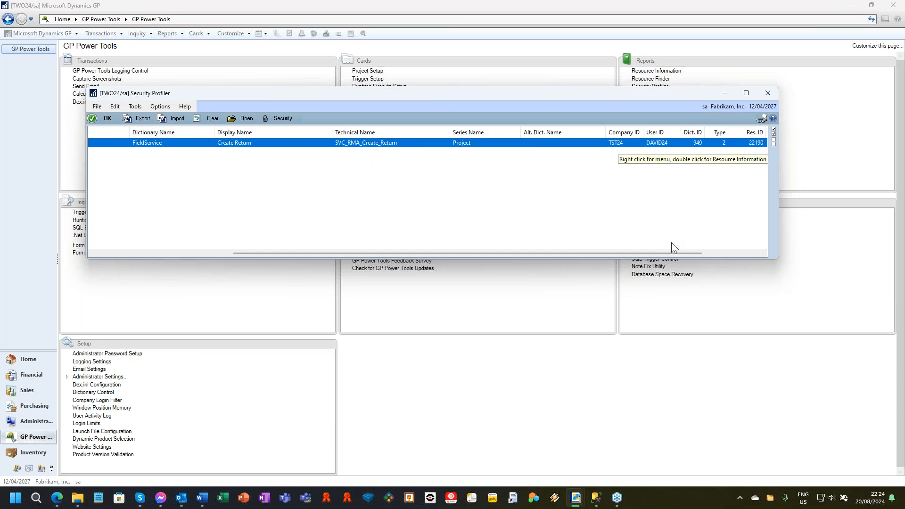
left_click_drag(677, 253, 187, 162)
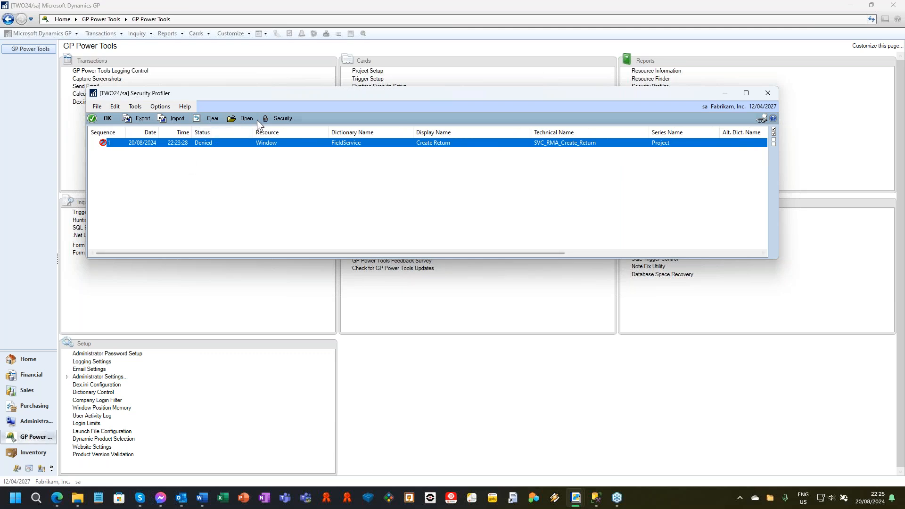
Open Security Information for the denied Create Return window and expand the system-level access down to the roles under task TRX_FSS_RT01*.
left_click(283, 119)
left_click(304, 133)
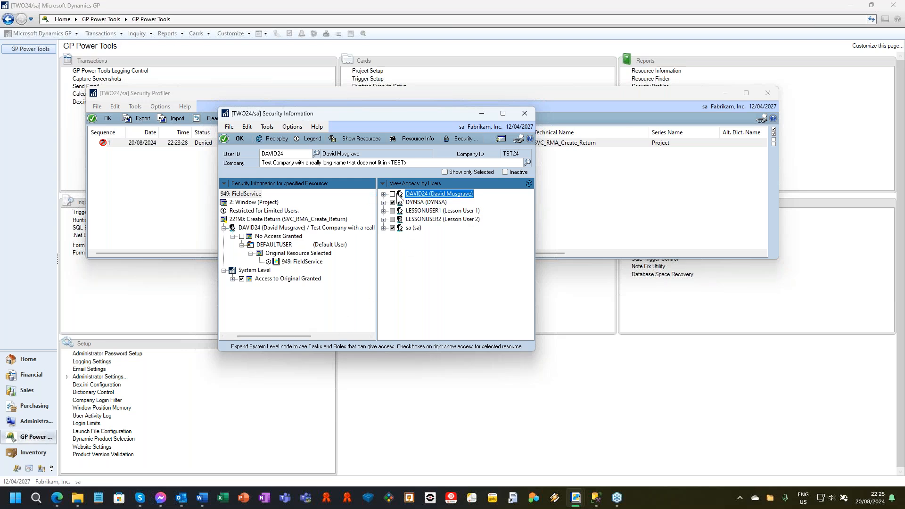
left_click_drag(272, 336, 261, 337)
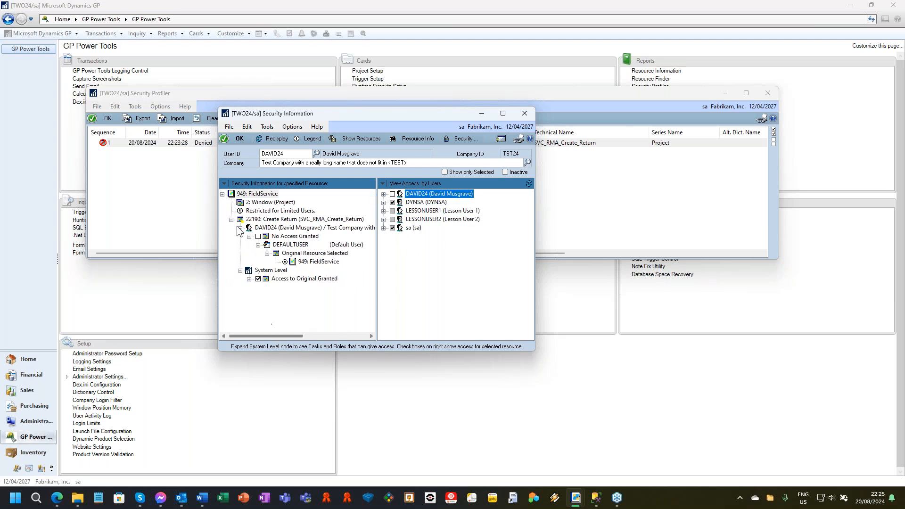
left_click(249, 279)
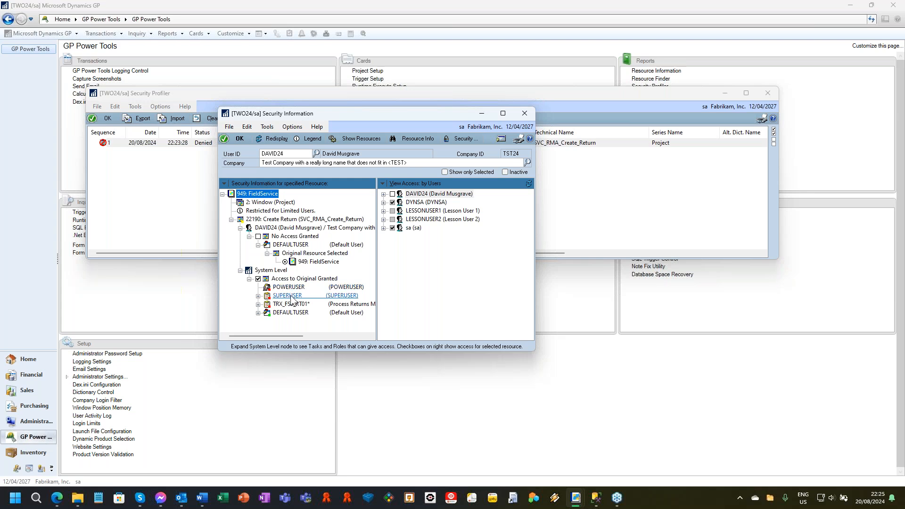
left_click(258, 304)
Enlarge the Security Information window and widen its resource tree to read the full user, task and role entries.
left_click(320, 336)
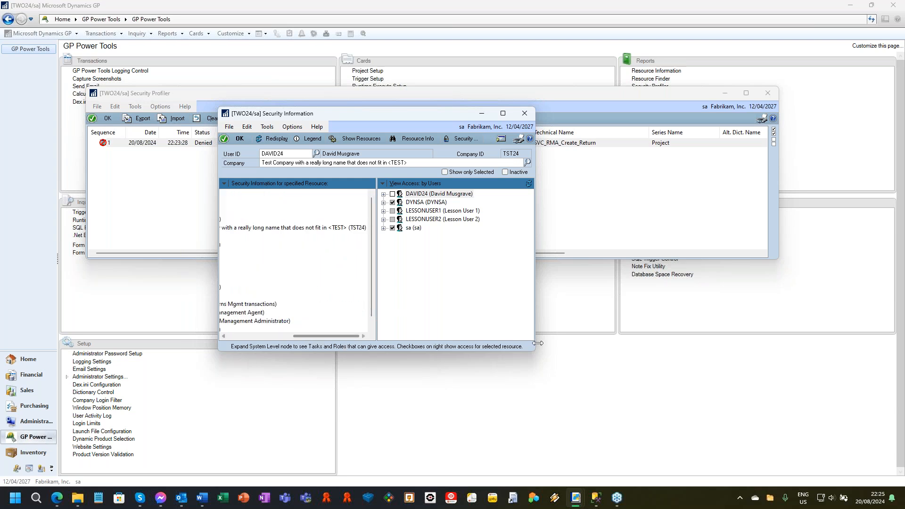
left_click_drag(535, 351, 730, 391)
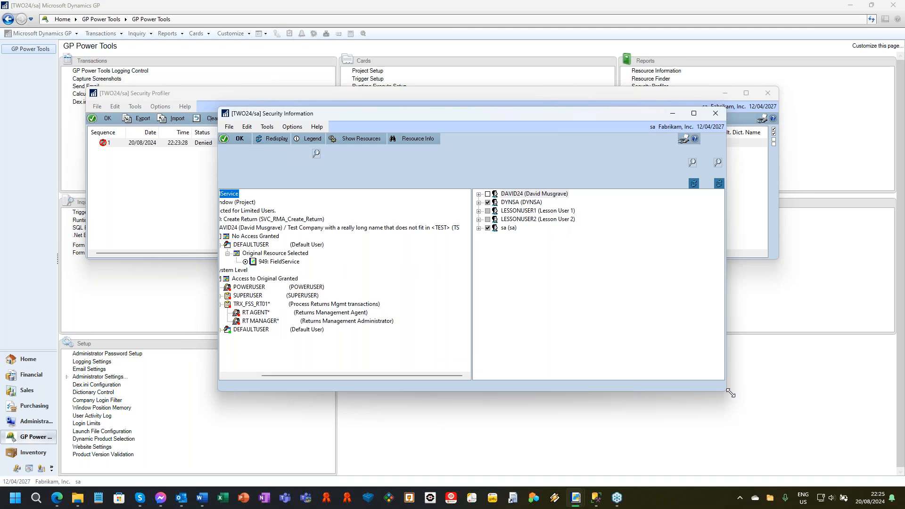
left_click_drag(473, 321, 427, 321)
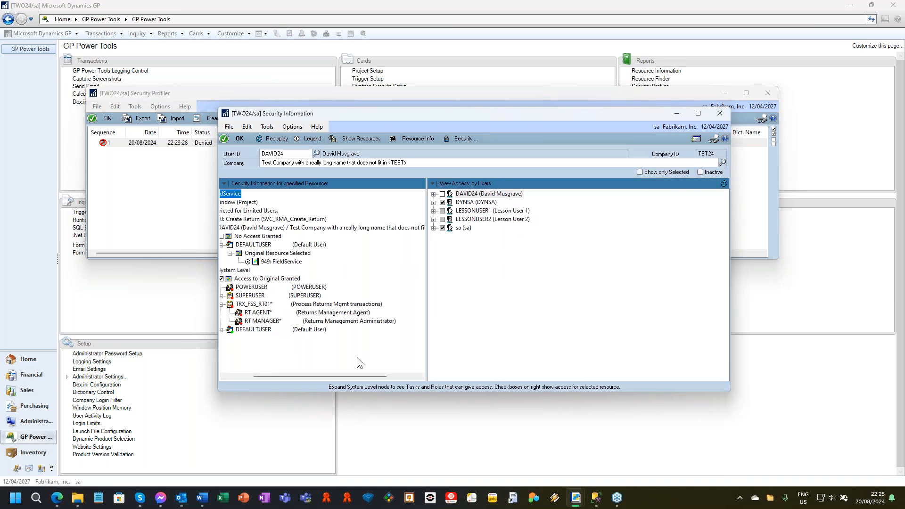
left_click_drag(360, 374, 335, 374)
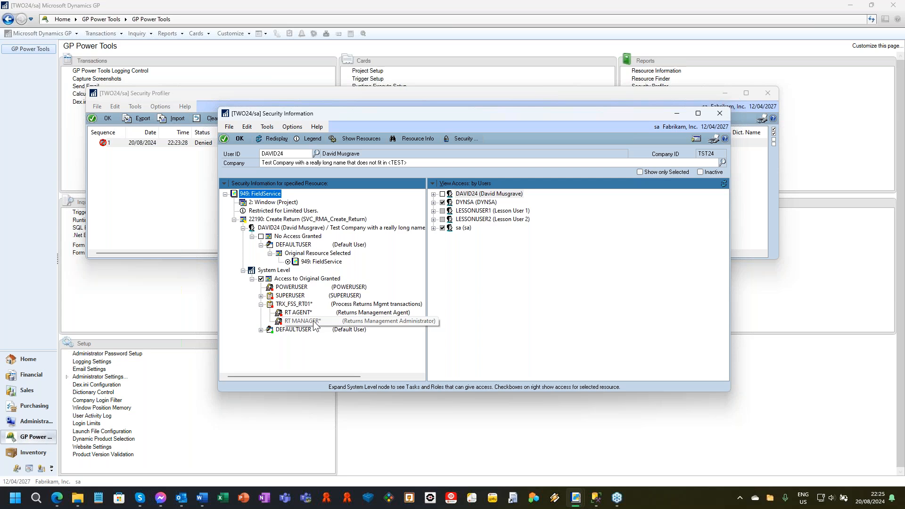
left_click_drag(425, 289, 542, 282)
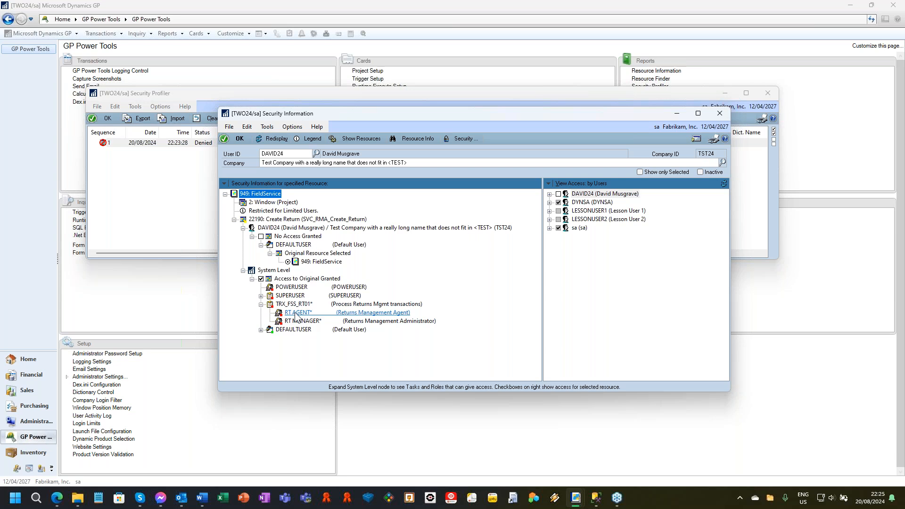
Open User Security Setup for the denied user in the TST24 test company, assign role RT AGENT*, save and acknowledge the message.
double_click(301, 228)
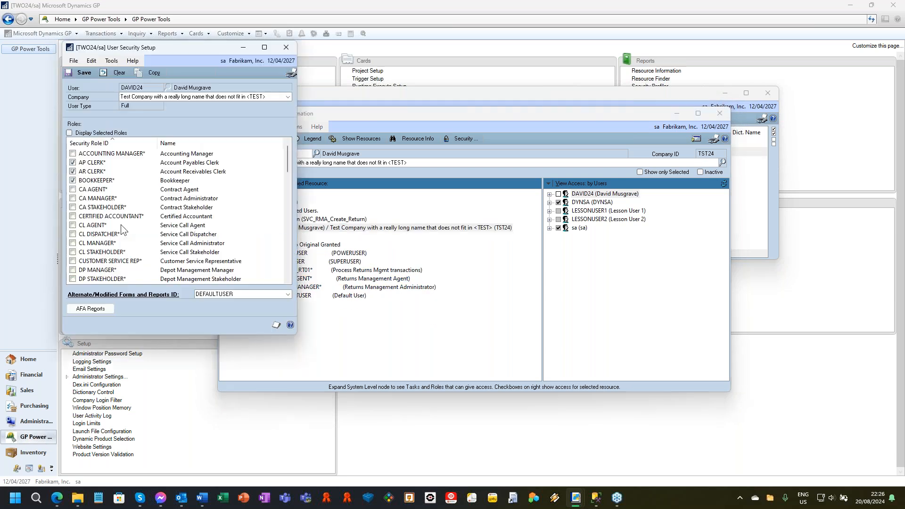
scroll(144, 229, "down", 4)
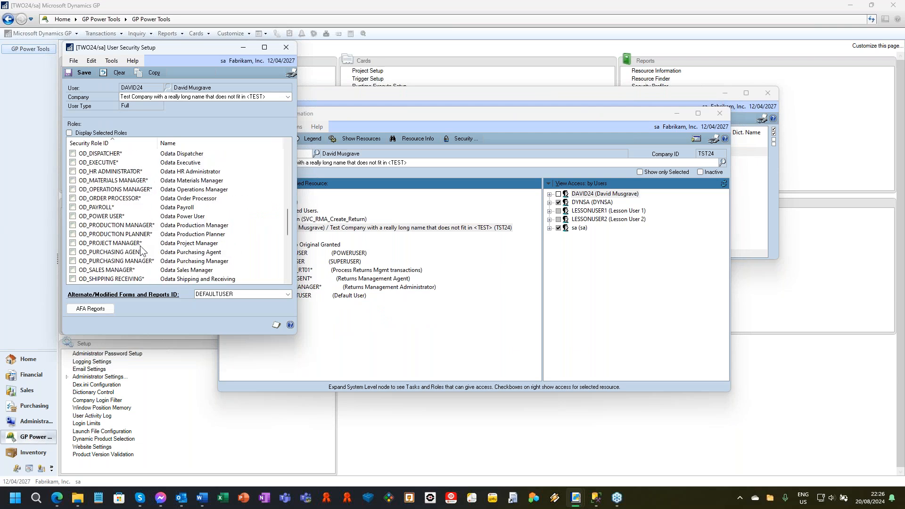
scroll(142, 250, "down", 5)
left_click(72, 269)
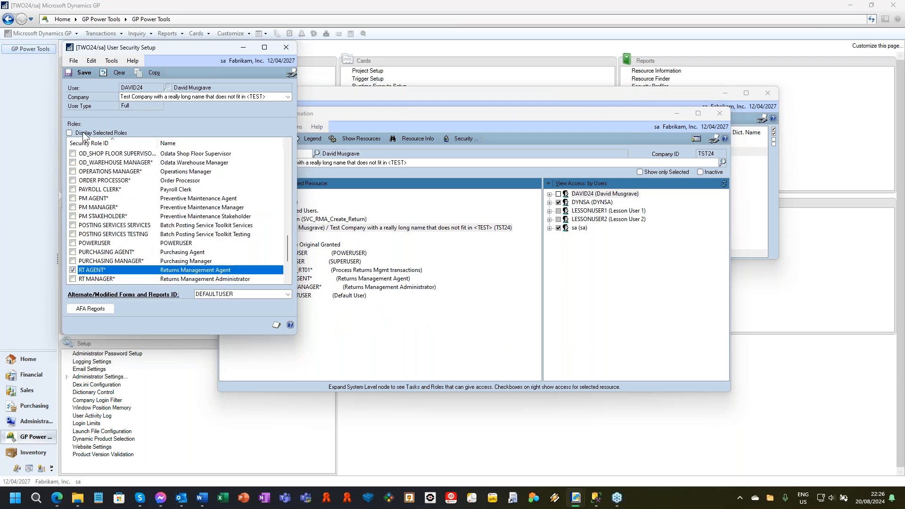
left_click(81, 73)
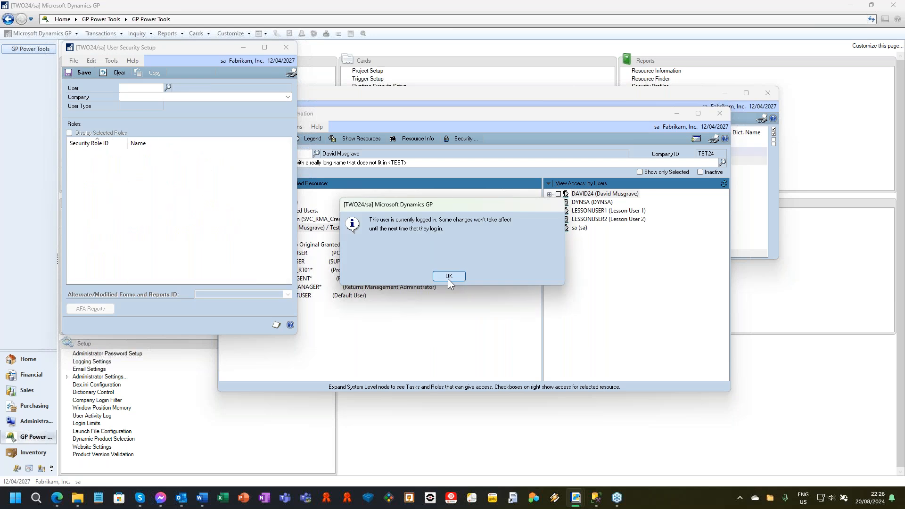
left_click(448, 277)
Return to Security Information, refresh the access by users, and expand the user's granted task, role and company entries.
left_click(406, 98)
left_click(411, 318)
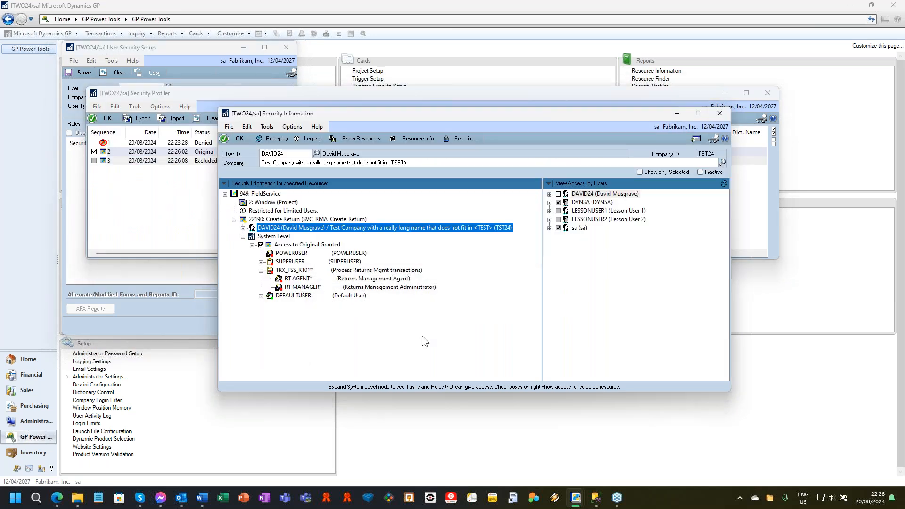
left_click(720, 182)
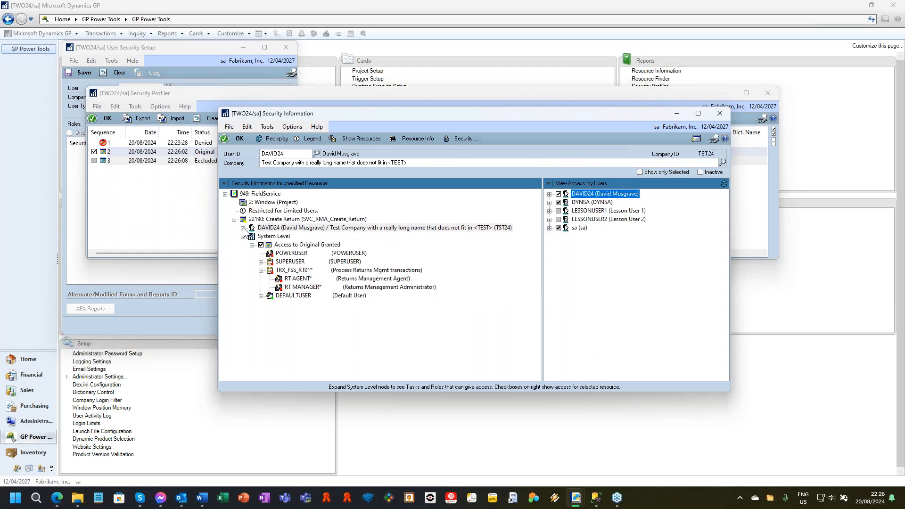
left_click(258, 228)
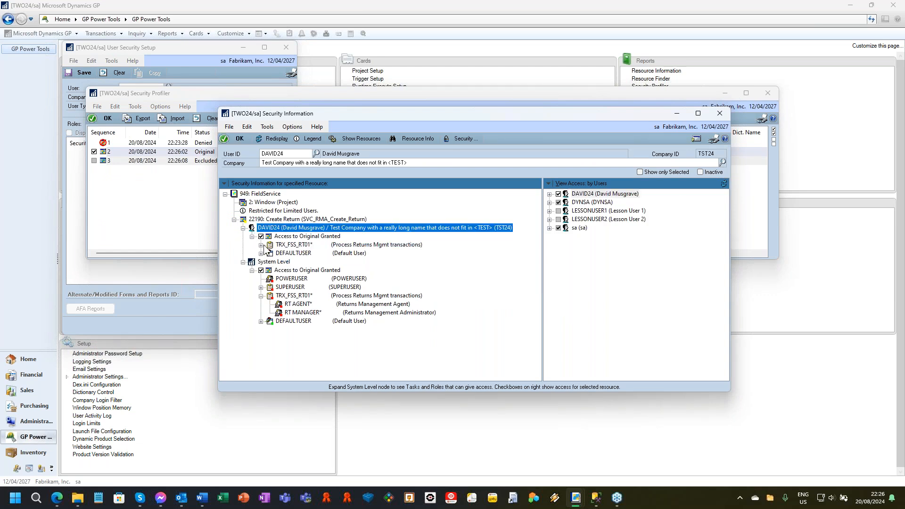
left_click(261, 245)
left_click(261, 262)
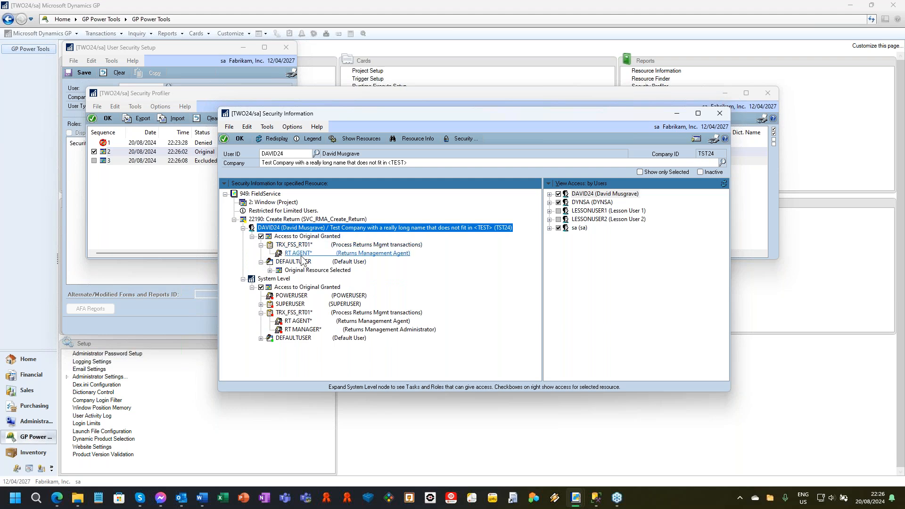
left_click(550, 194)
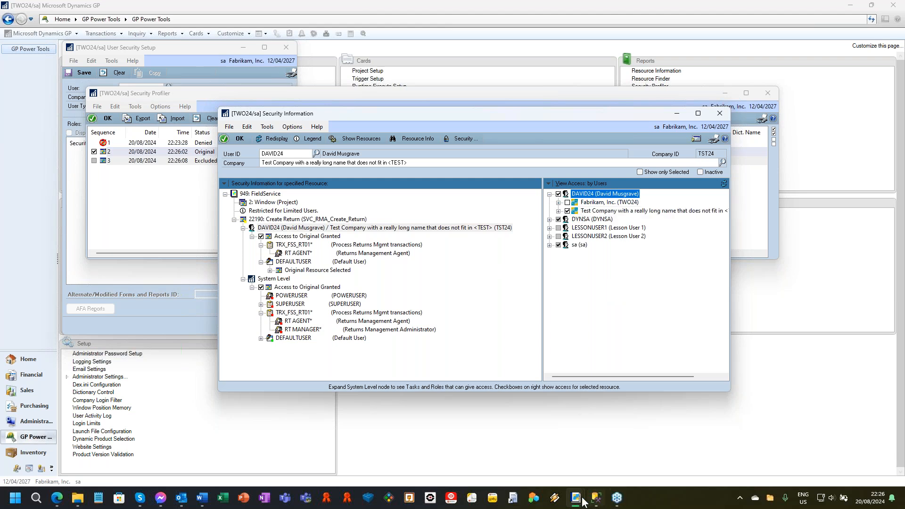
Switch to Sales Transaction Entry in the TST24 session, open the Create Return window to test access, and close it.
mouse_move(574, 503)
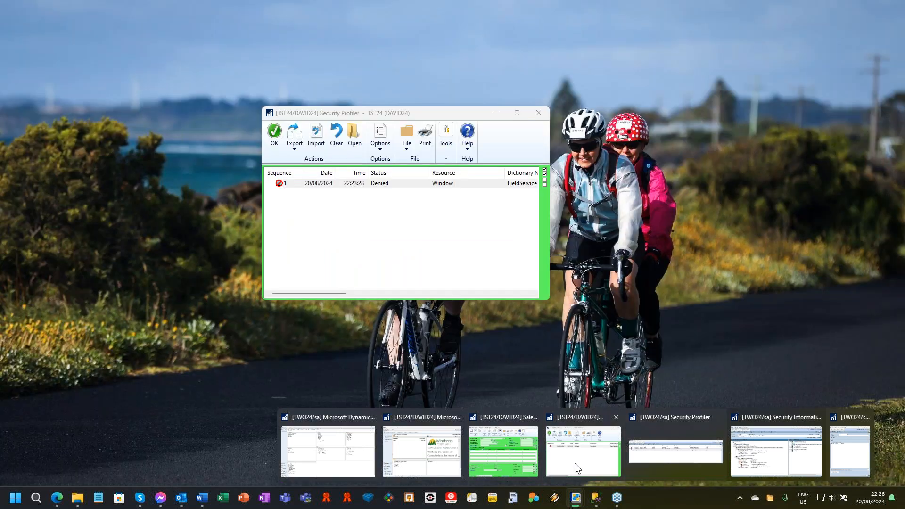
left_click(575, 463)
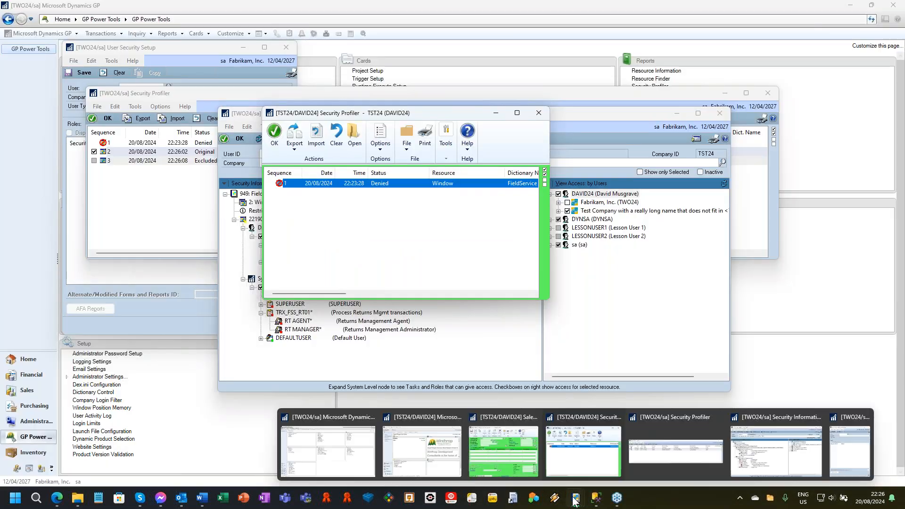
left_click(513, 460)
left_click(401, 126)
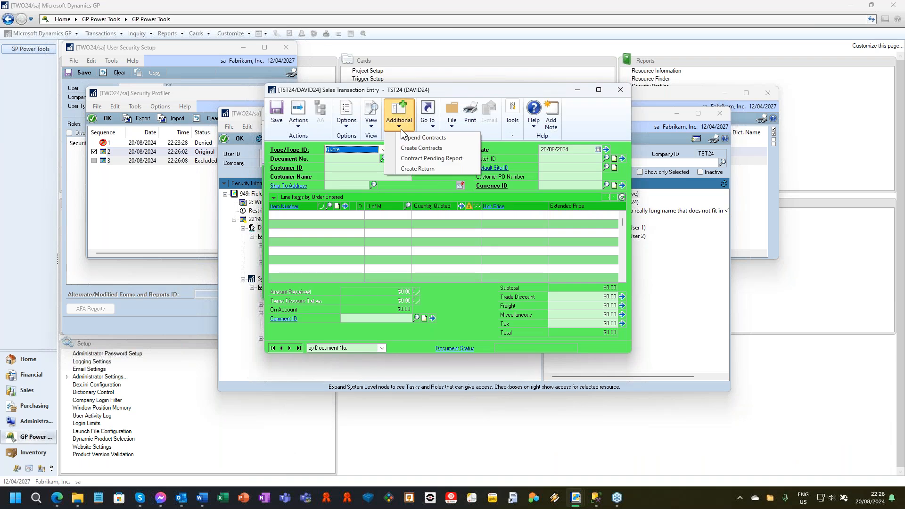
left_click(418, 168)
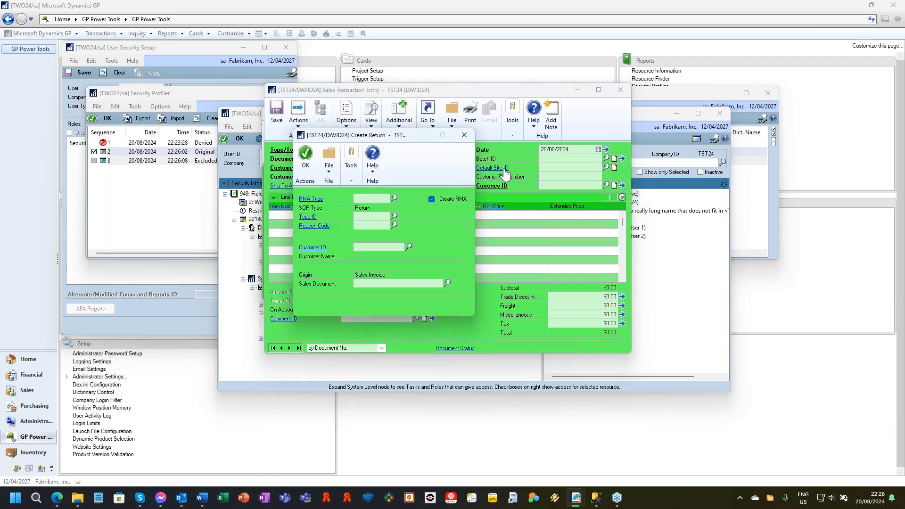
left_click(464, 136)
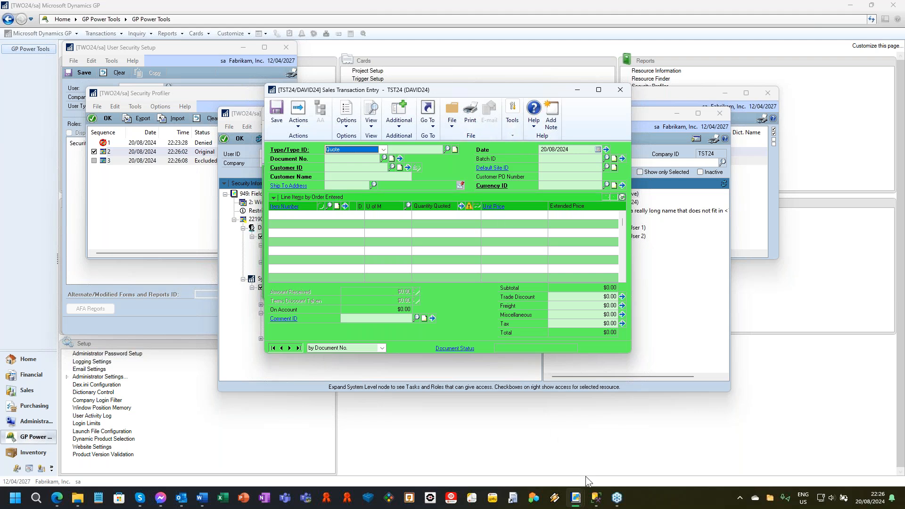
Bring the TST24 Security Profiler forward, check its entries and the Refresh Application Navigation option, and close it.
mouse_move(582, 496)
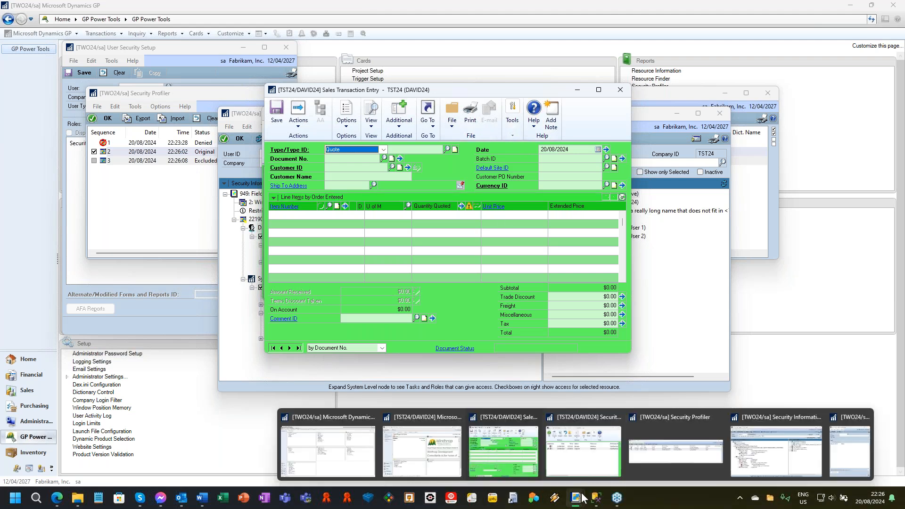
mouse_move(577, 466)
left_click(577, 467)
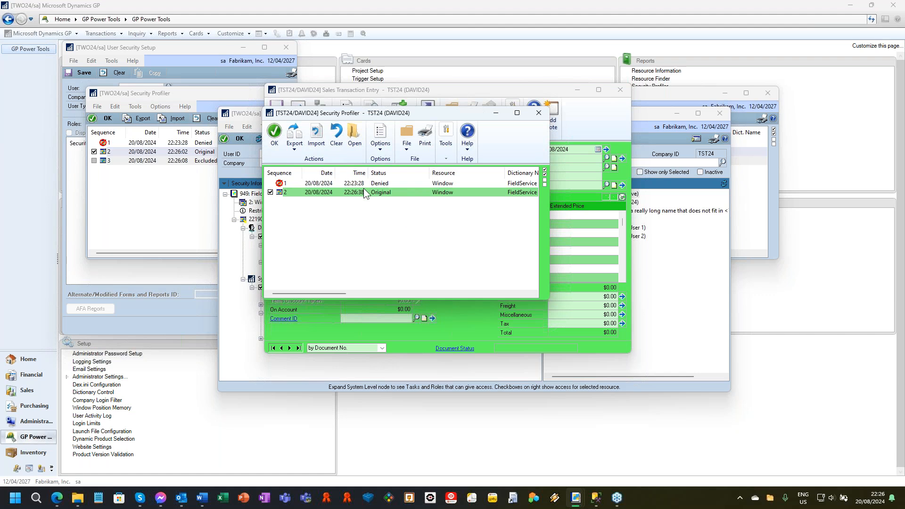
left_click(380, 137)
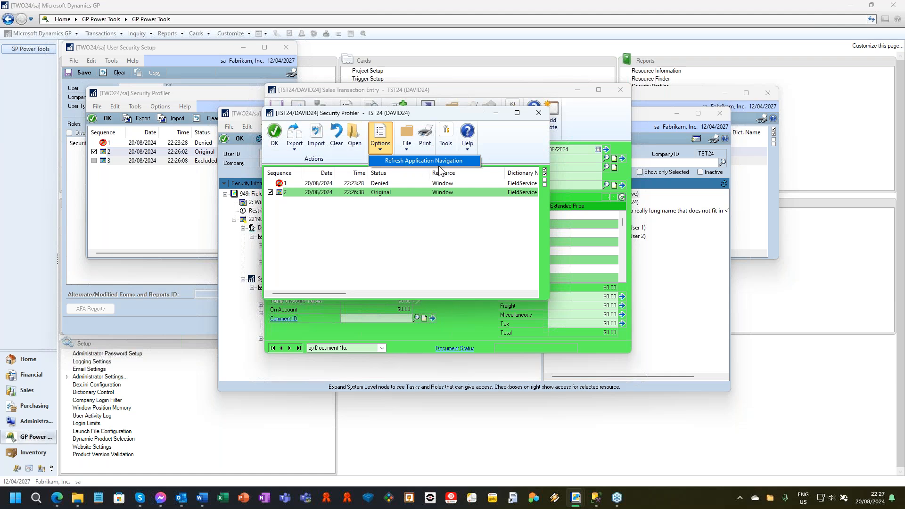
left_click(538, 113)
left_click(538, 113)
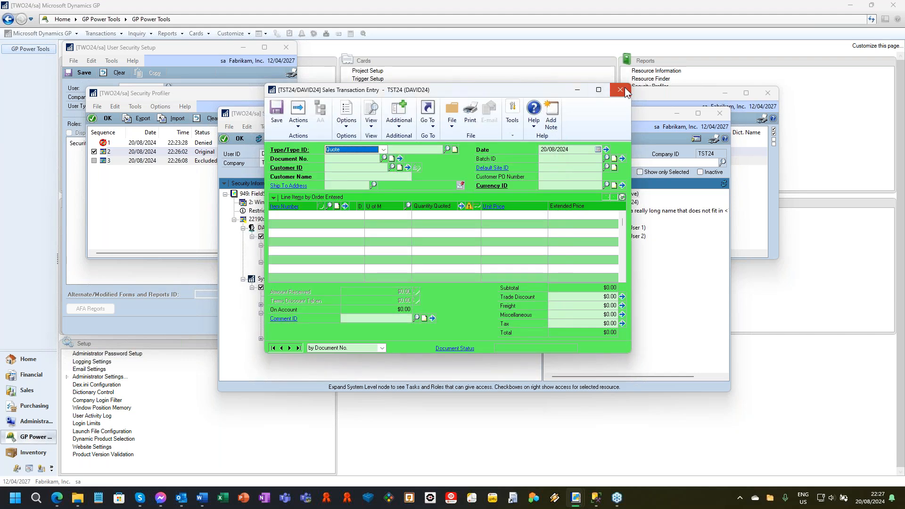
Close Sales Transaction Entry and the TST24 session, and select the user's TST24 company entry in Security Information.
left_click(620, 90)
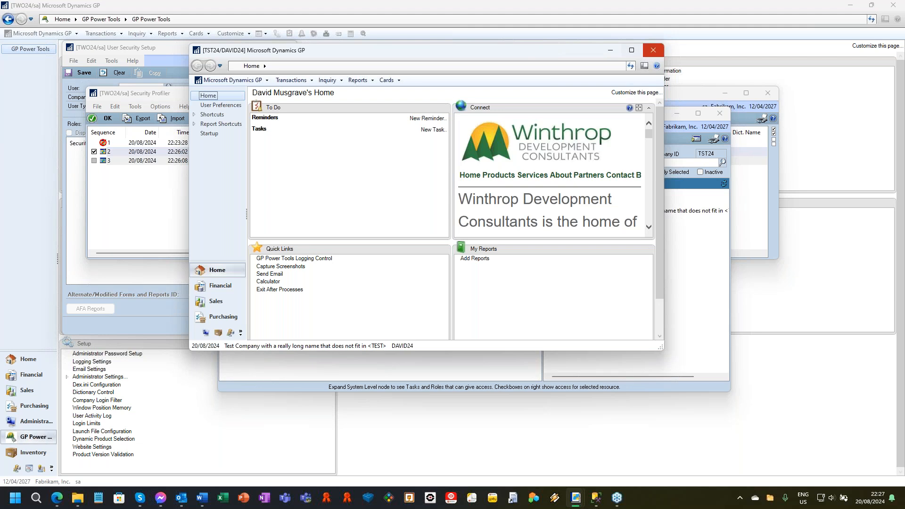
left_click(658, 50)
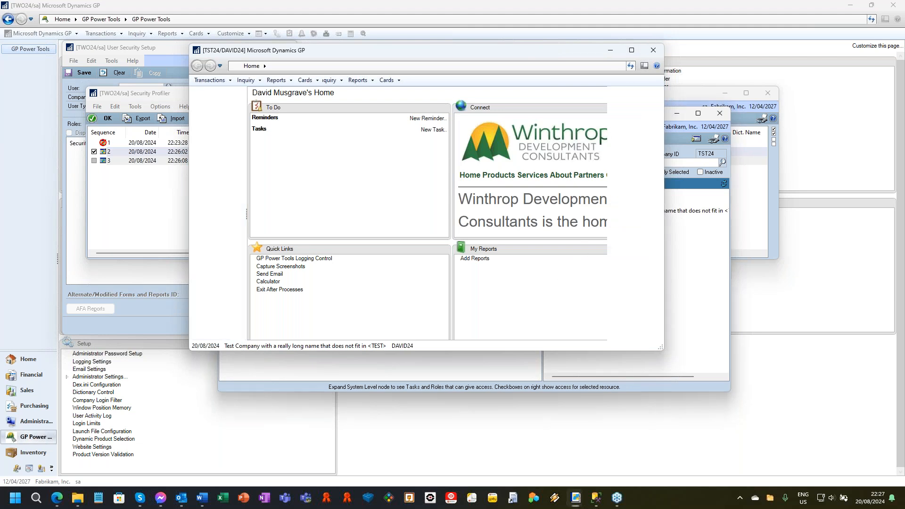
left_click(289, 228)
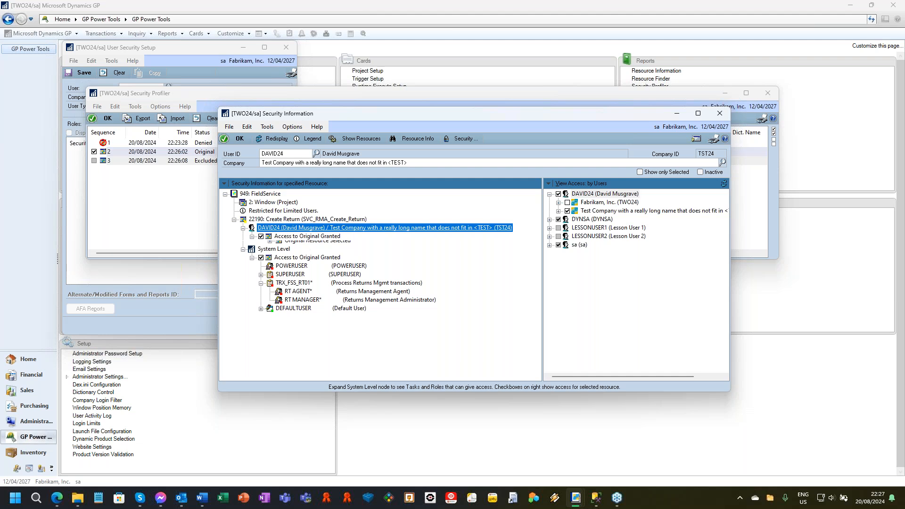
Clear the RT AGENT role for the user's TST24 company, save the user security, and close User Security Setup.
left_click(72, 189)
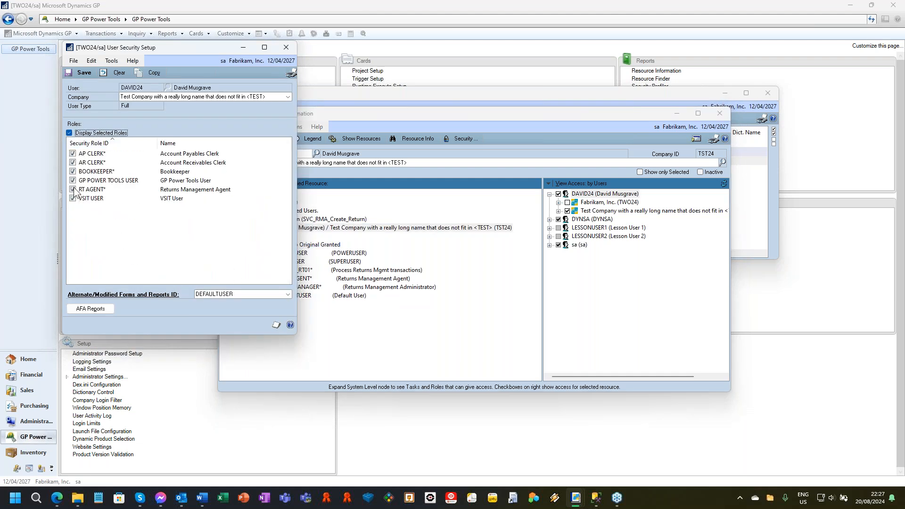
left_click(76, 73)
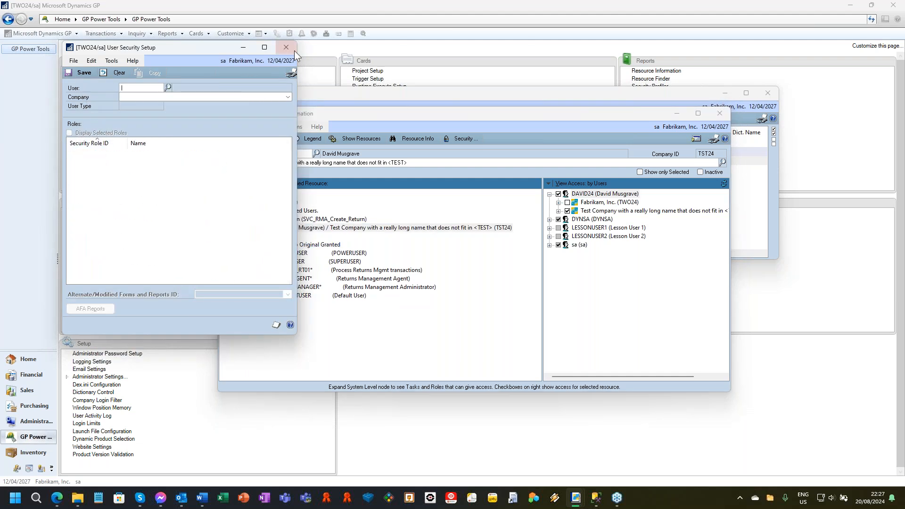
left_click(286, 47)
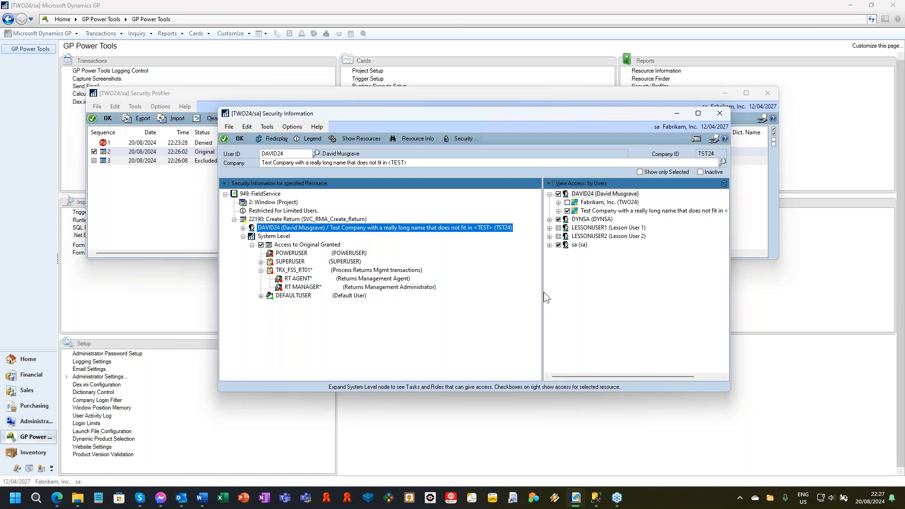
Make the Security Information window smaller with a wider access pane, and close both Security Profiler and Security Information.
left_click_drag(543, 293, 488, 291)
left_click_drag(729, 391, 698, 357)
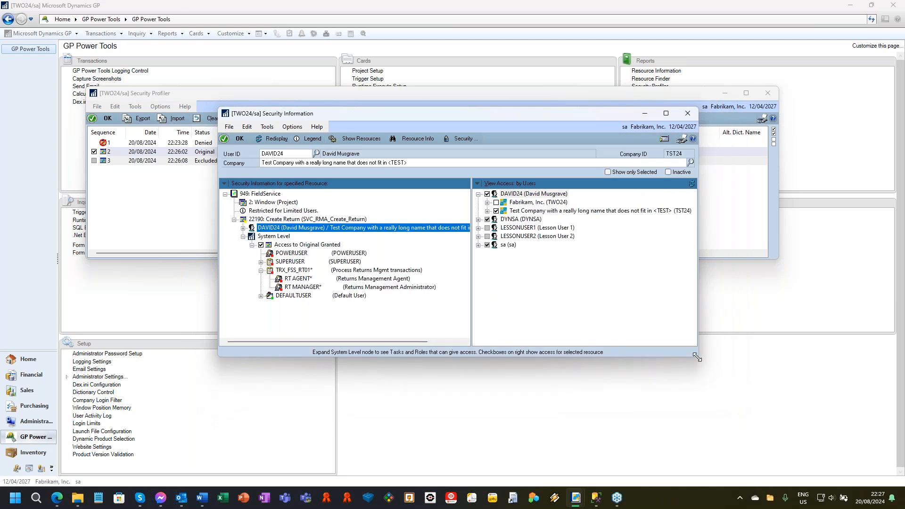
left_click(770, 97)
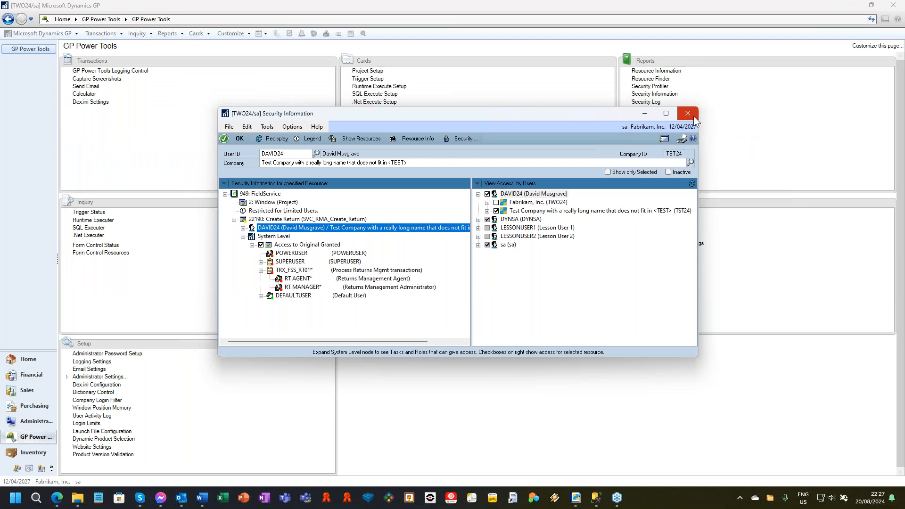
left_click(693, 116)
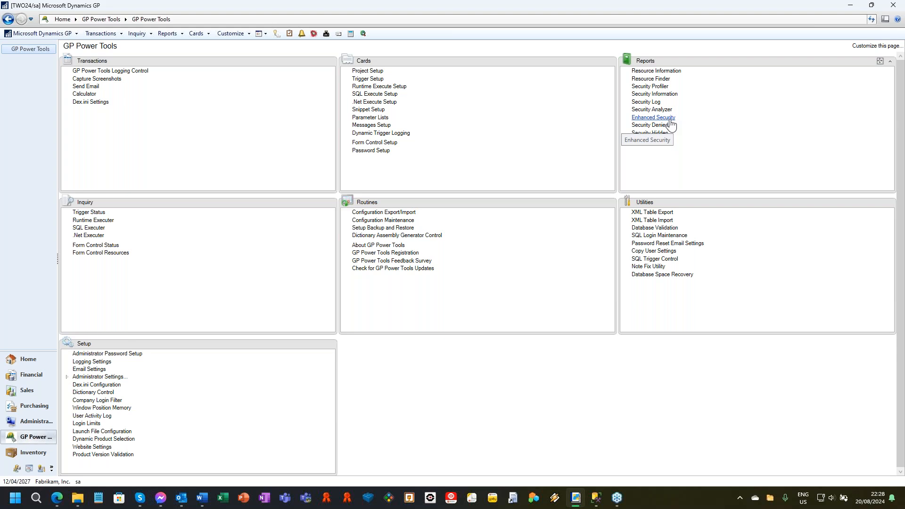
Open Enhanced Security for the first listed user and select Customer Maintenance in the Cards menu's Sales group.
left_click(670, 120)
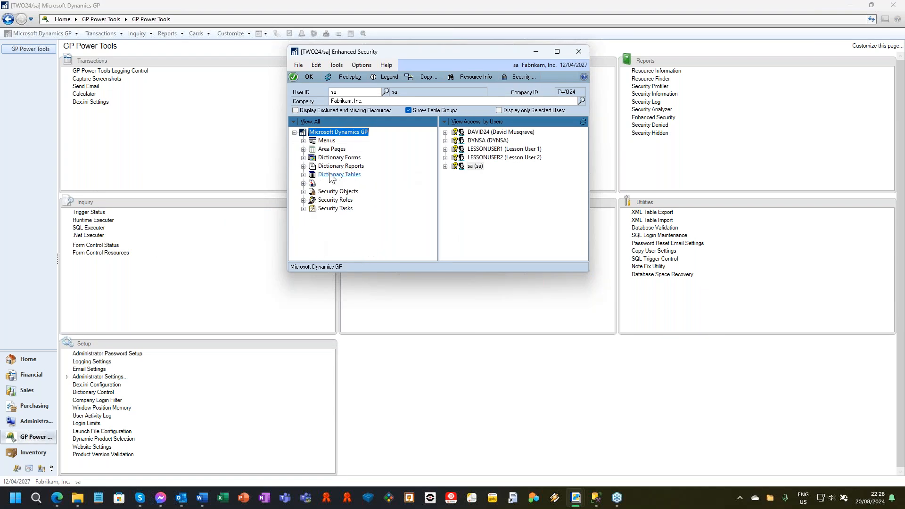
left_click(448, 133)
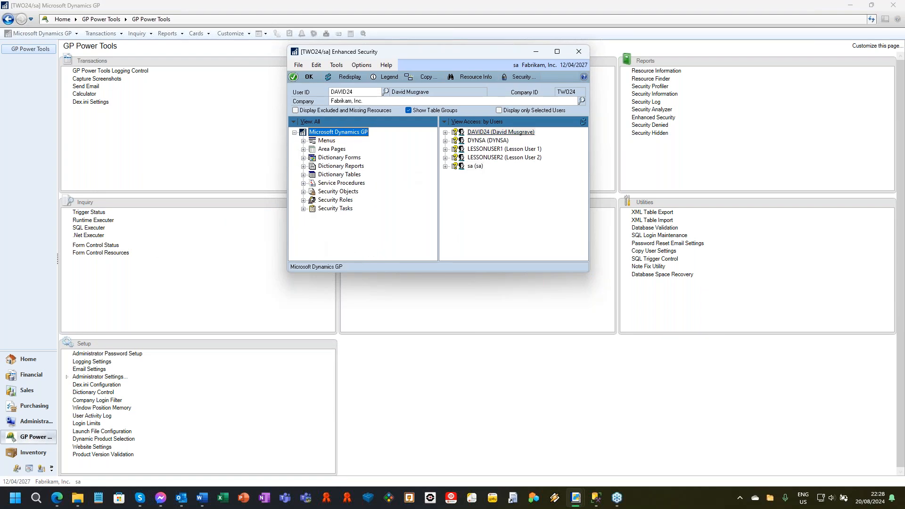
left_click(303, 141)
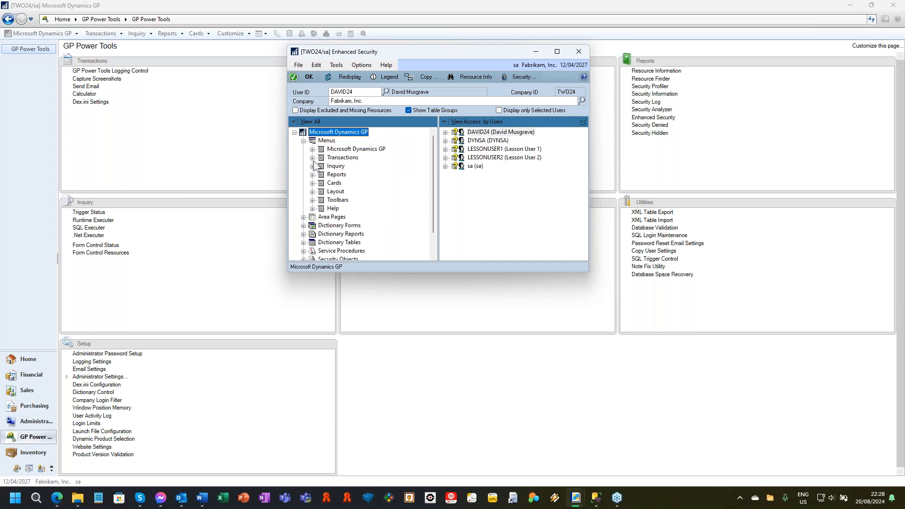
left_click(313, 183)
left_click(321, 165)
left_click(386, 140)
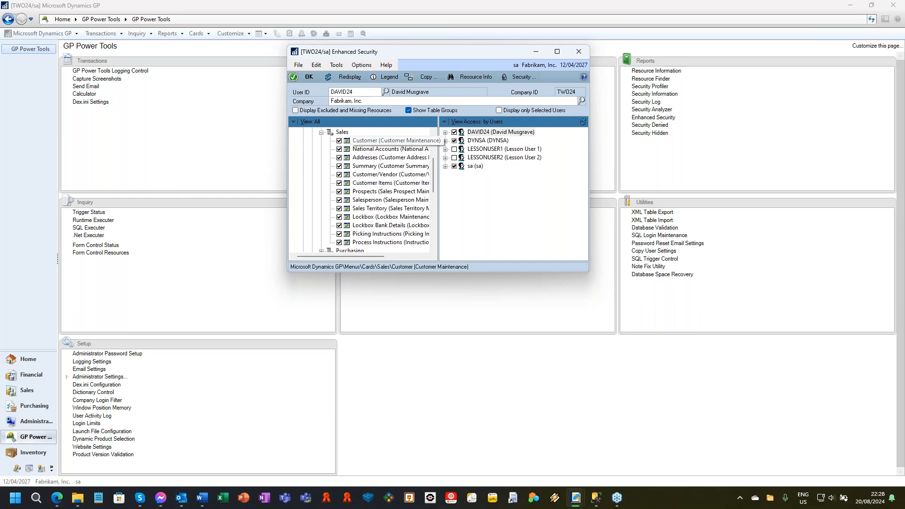
Enlarge Enhanced Security, expand the user's companies, and deny Customer Maintenance in both TWO24 and TST24.
left_click(445, 133)
left_click_drag(588, 271, 711, 307)
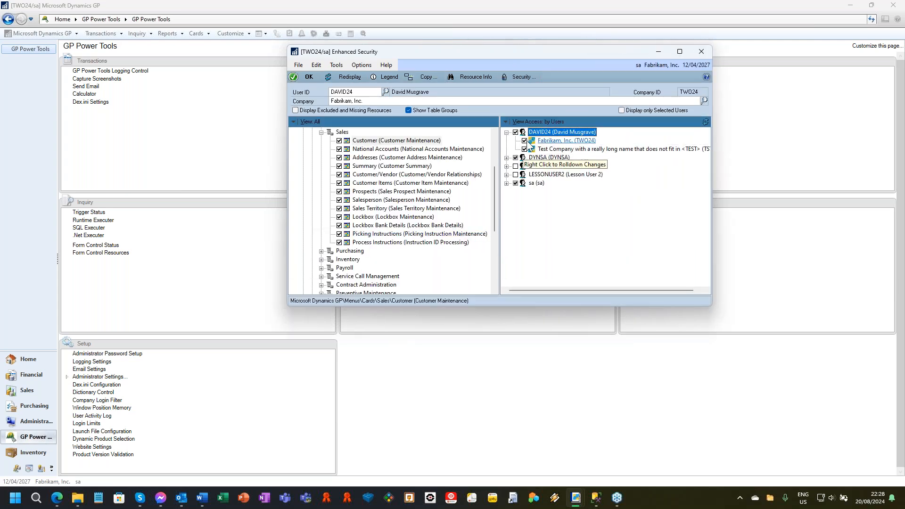
left_click(525, 140)
left_click(525, 149)
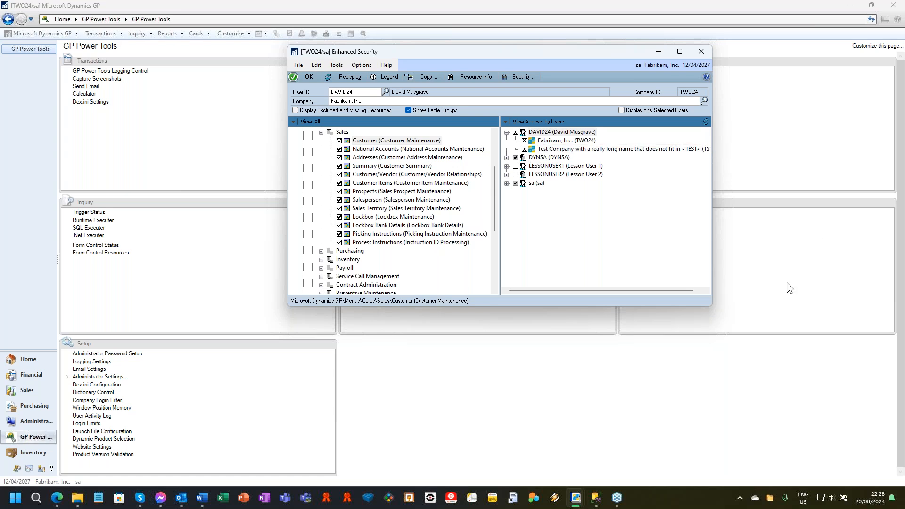
Deny the user the Return document in TWO24 and TST24, found in Security Objects under Document Access, Sales.
scroll(358, 238, "down", 2)
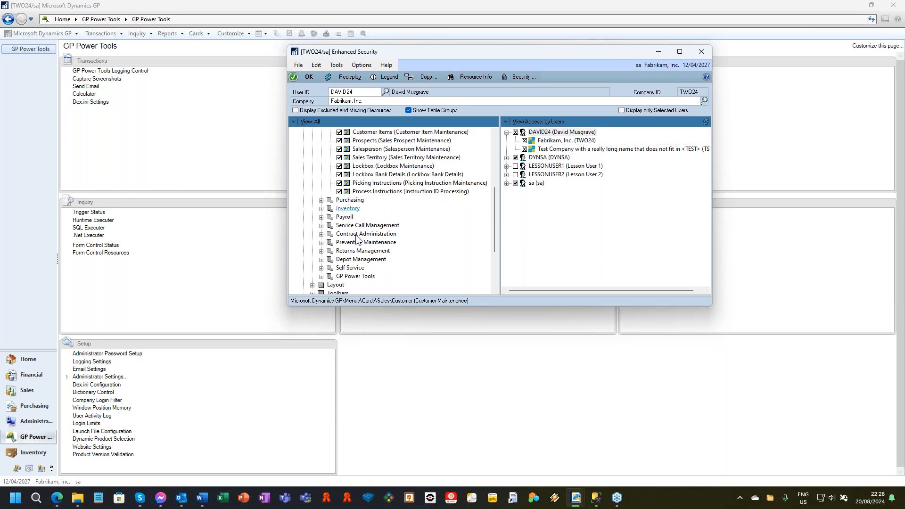
scroll(360, 240, "down", 2)
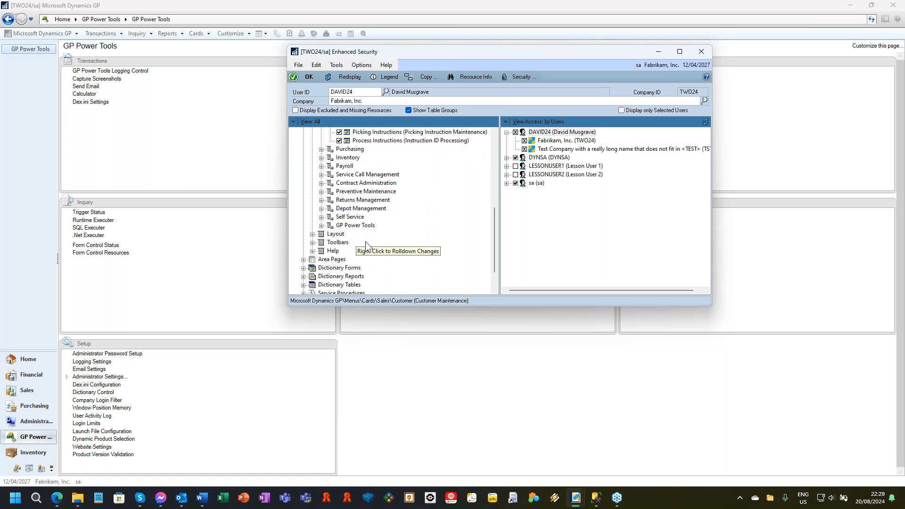
scroll(371, 264, "down", 2)
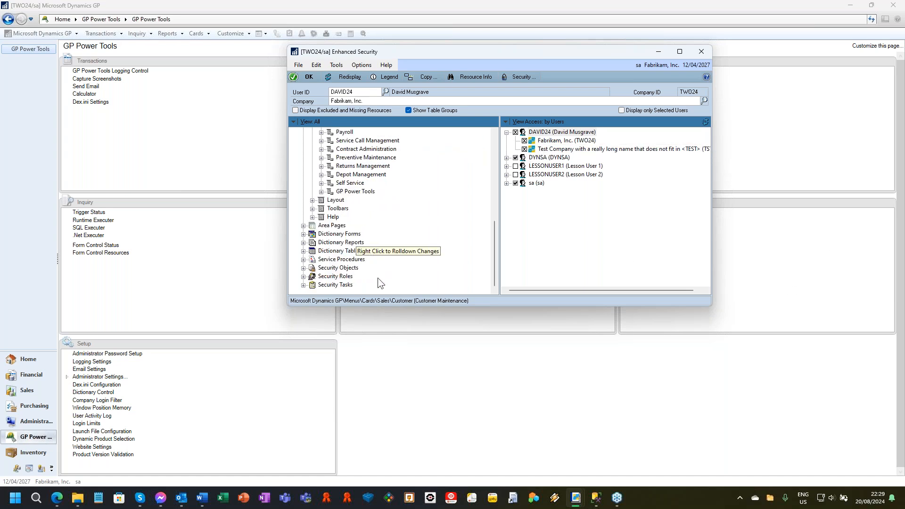
left_click(303, 268)
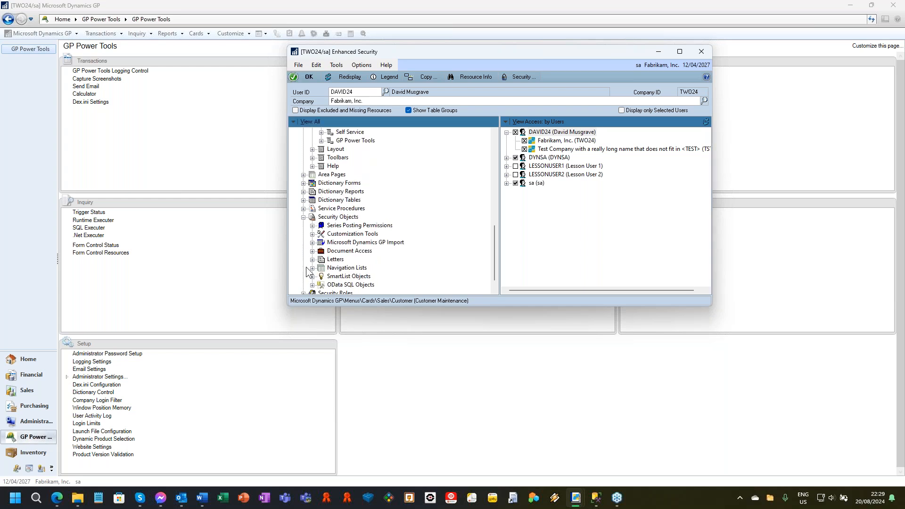
scroll(352, 261, "down", 1)
left_click(312, 234)
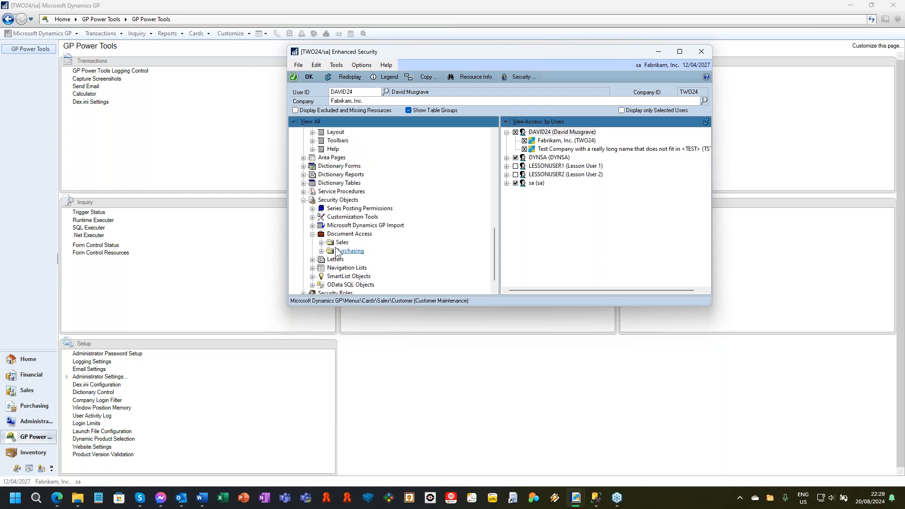
left_click(322, 242)
left_click(361, 267)
left_click(524, 140)
left_click(525, 149)
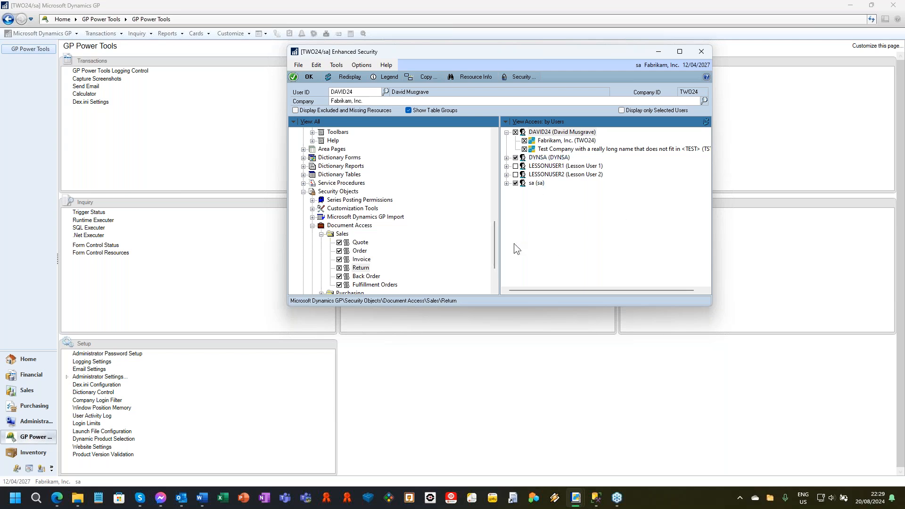
Select the denied Customer Maintenance entry and view its Security Information, placing that window clear of Enhanced Security.
left_click_drag(494, 259, 508, 159)
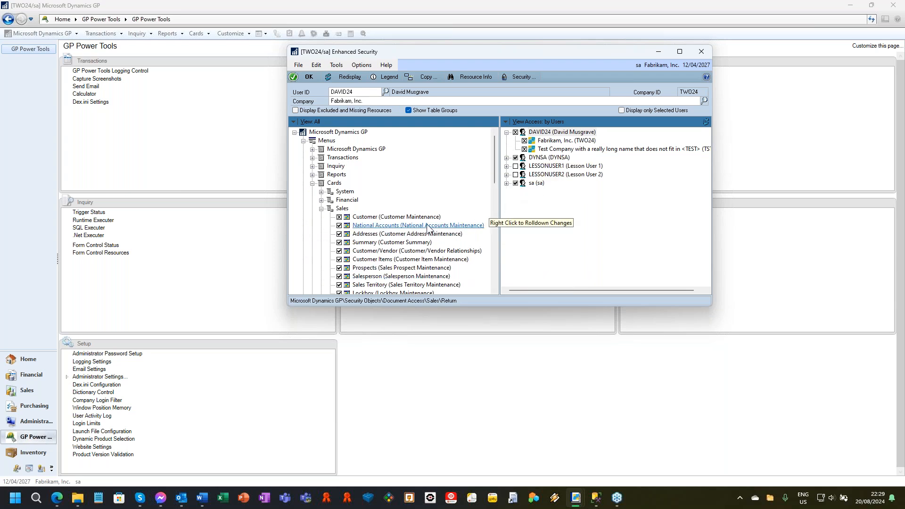
left_click(403, 217)
left_click(516, 76)
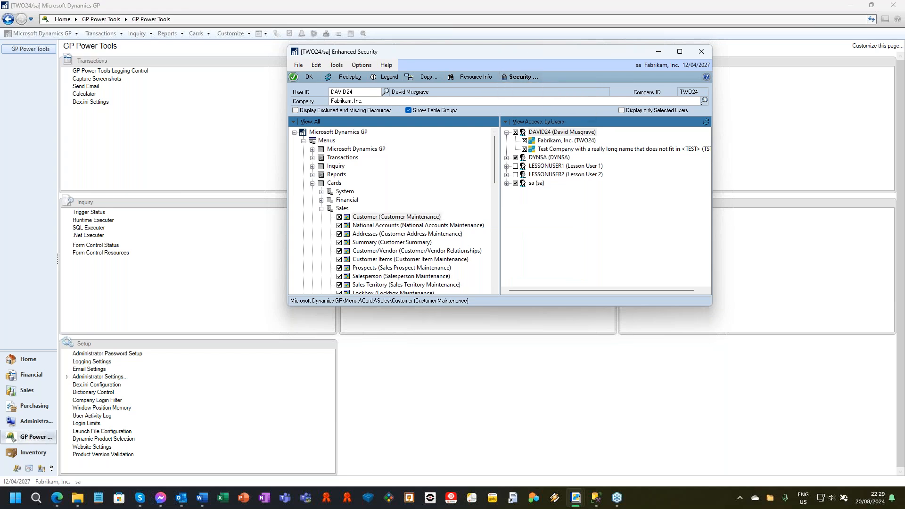
left_click(542, 89)
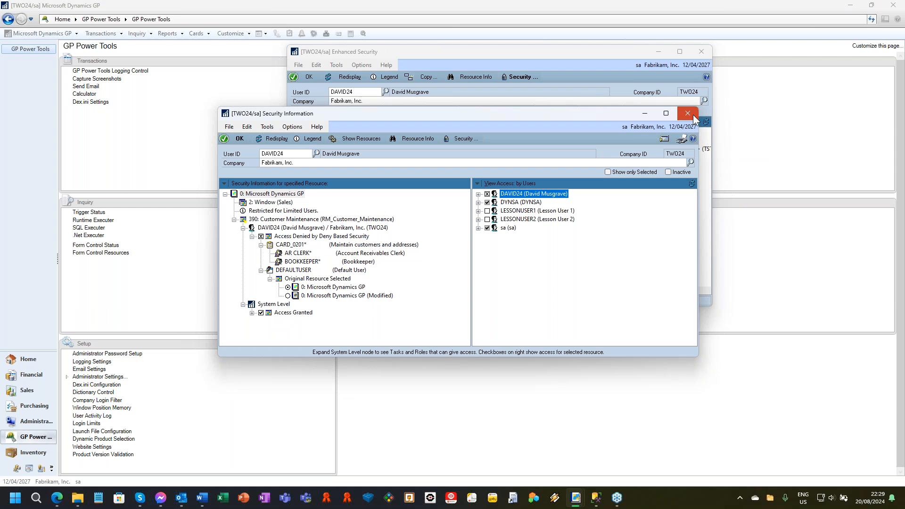
left_click_drag(534, 112, 684, 172)
In Enhanced Security, hide the Setup Checklist entry under Tools, Setup for the user in both TWO24 and TST24.
left_click(521, 51)
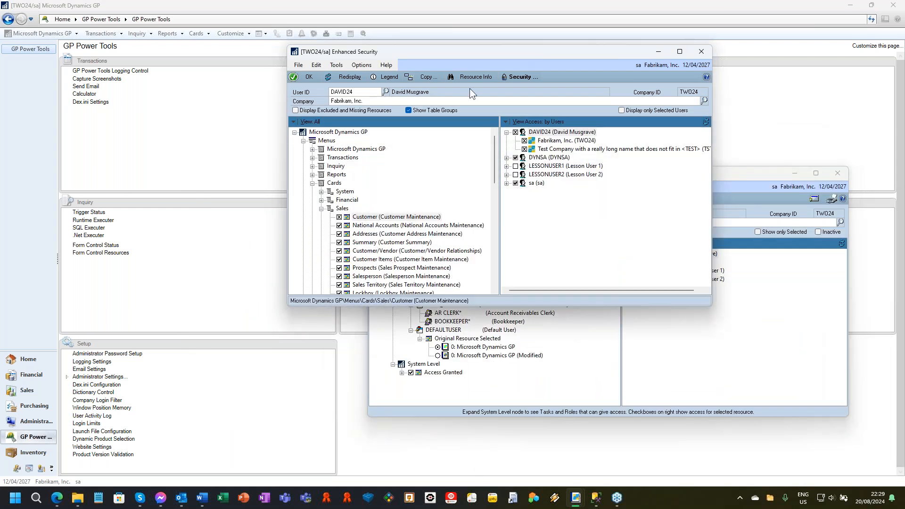
left_click(312, 149)
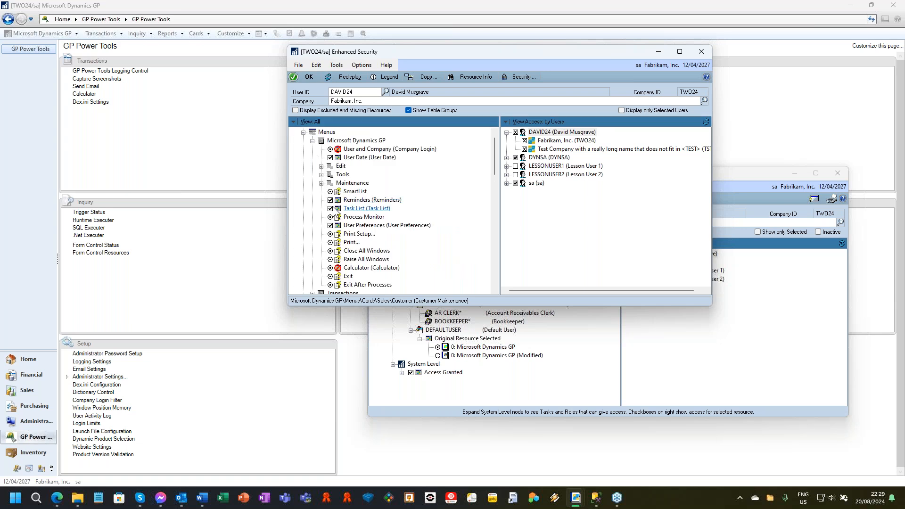
left_click(321, 174)
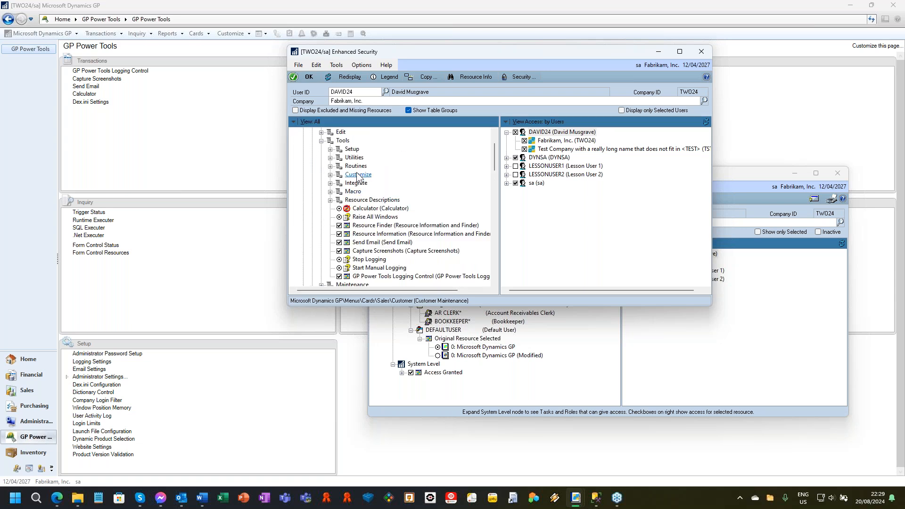
left_click(330, 149)
left_click(377, 157)
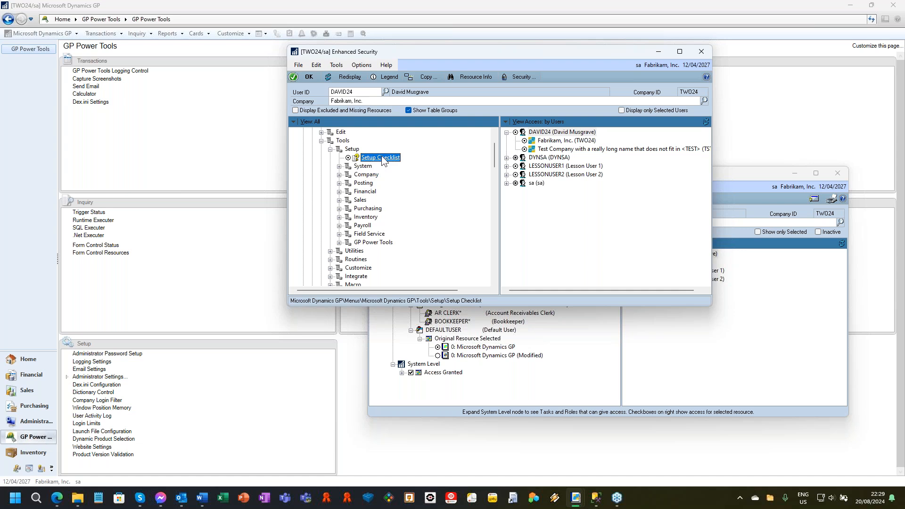
left_click(524, 148)
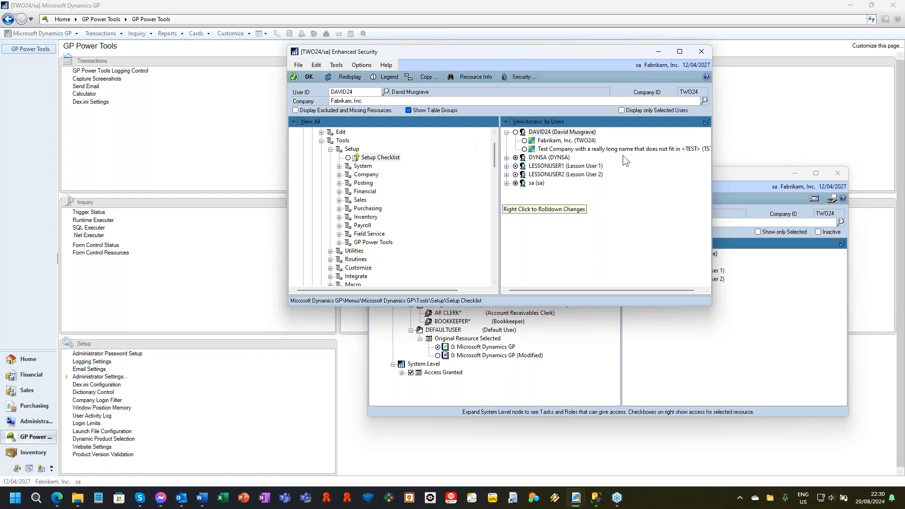
Rearrange the Enhanced Security and Security Information windows, and open the Security Denied window.
left_click_drag(578, 52, 416, 46)
left_click_drag(665, 173, 452, 167)
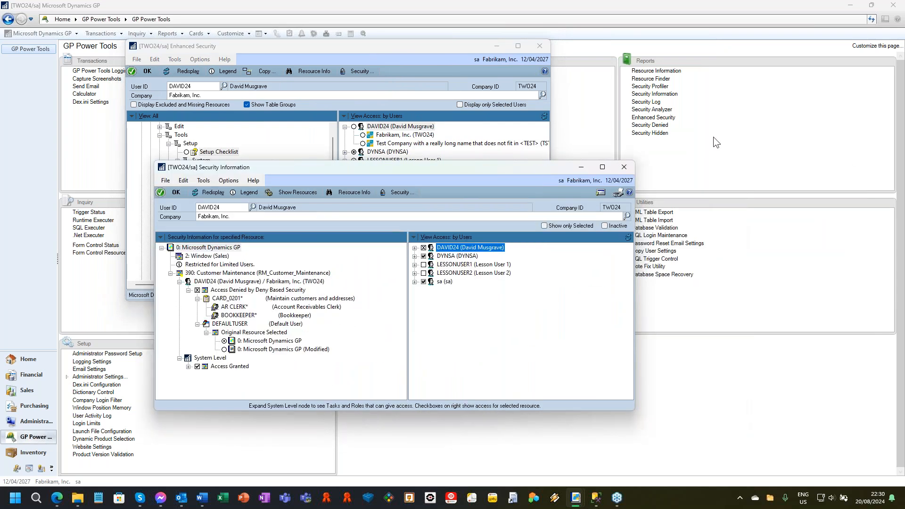
left_click(660, 125)
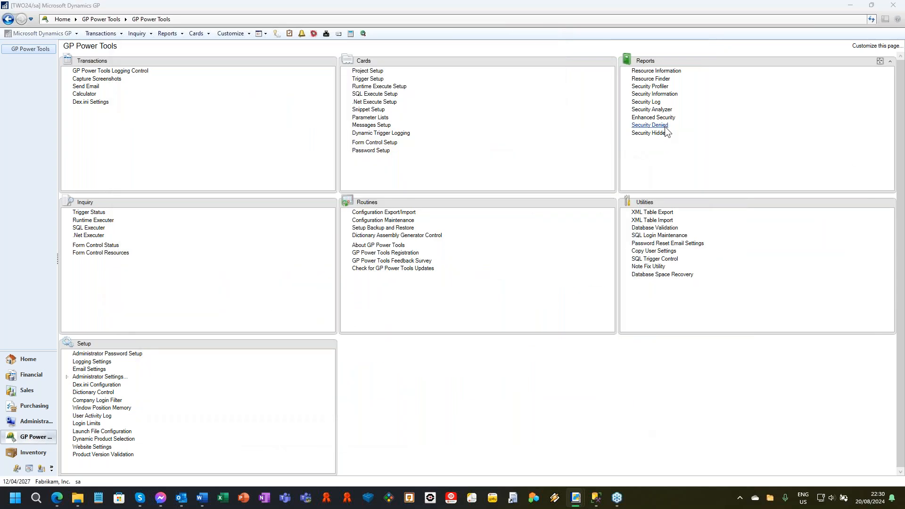
left_click_drag(600, 46, 246, 55)
Open Security Hidden, place it beside the other windows, and raise all open windows with Security Hidden in front.
left_click(659, 135)
left_click_drag(349, 35, 679, 58)
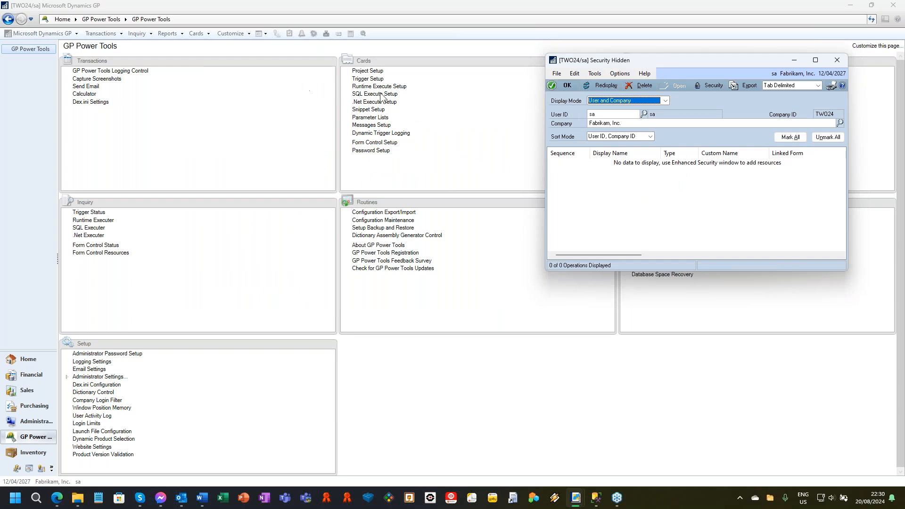
left_click(594, 73)
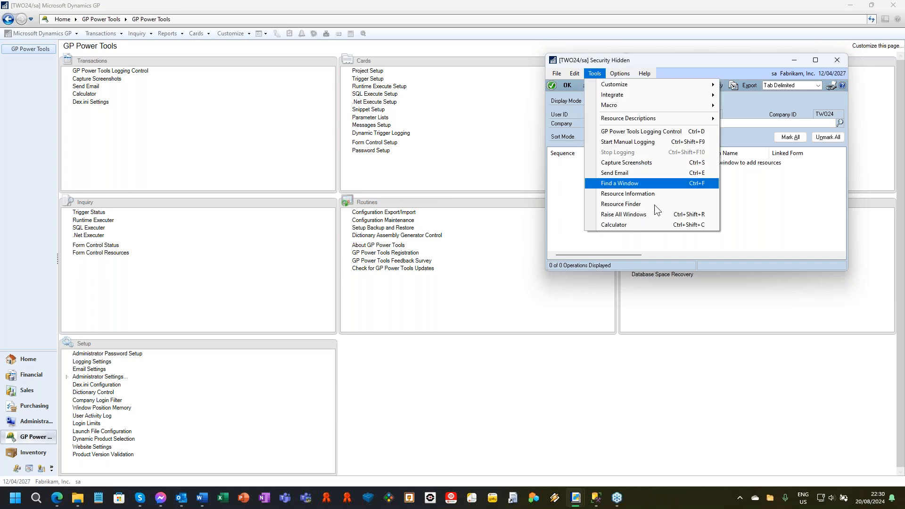
left_click(663, 214)
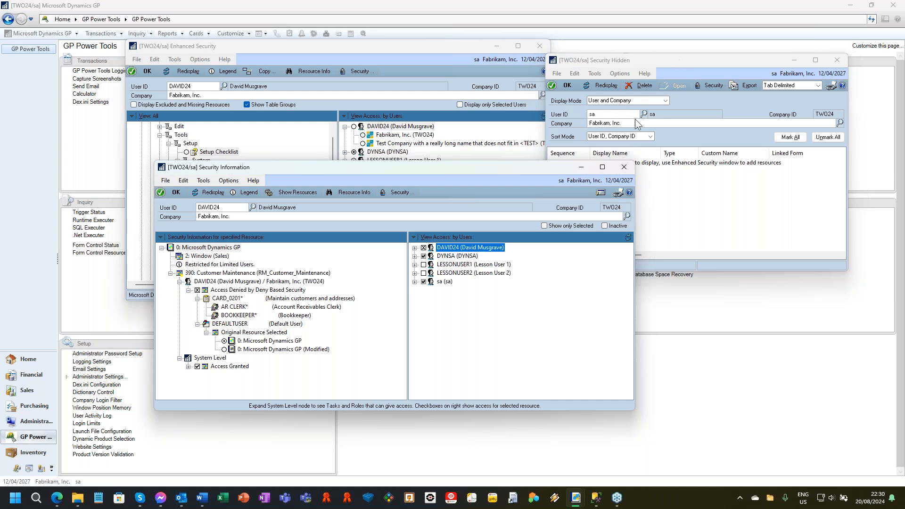
left_click(710, 195)
Display all users for all companies in Security Hidden, and delete all the hidden Setup Checklist entries.
left_click(665, 100)
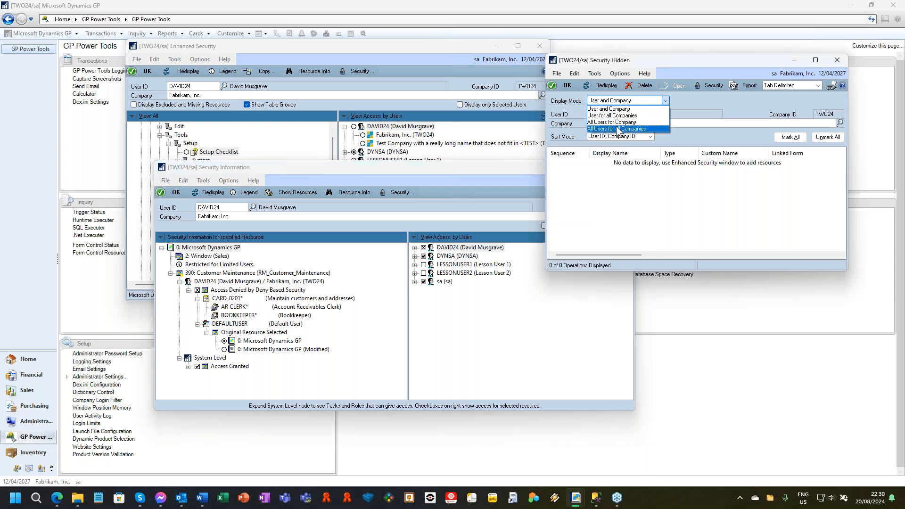
left_click(617, 129)
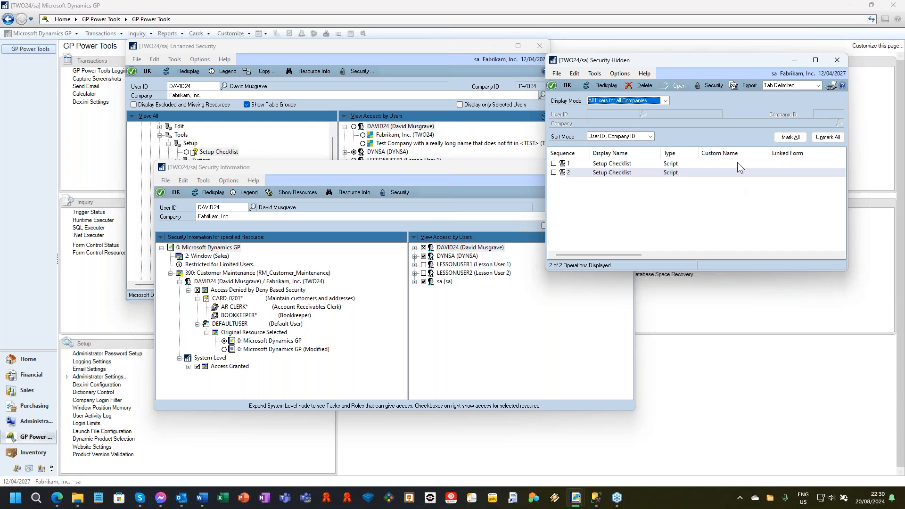
left_click(789, 137)
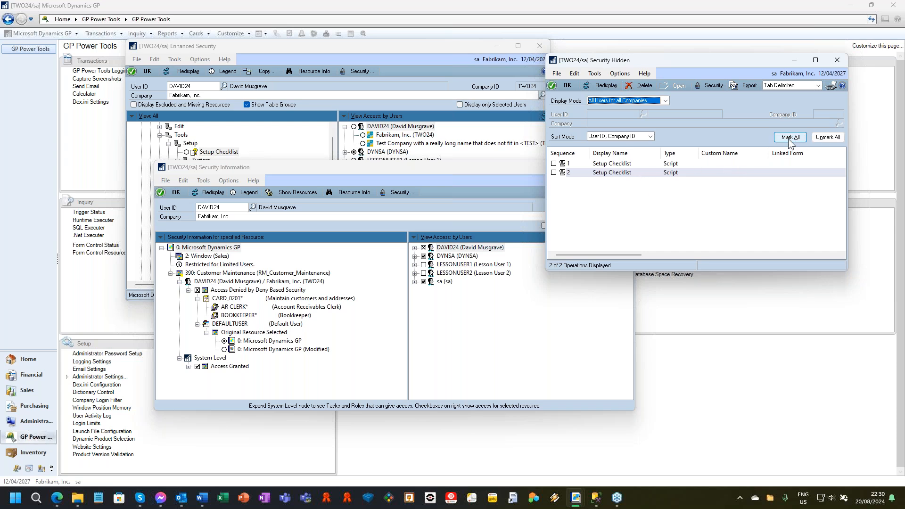
left_click(645, 84)
left_click(431, 276)
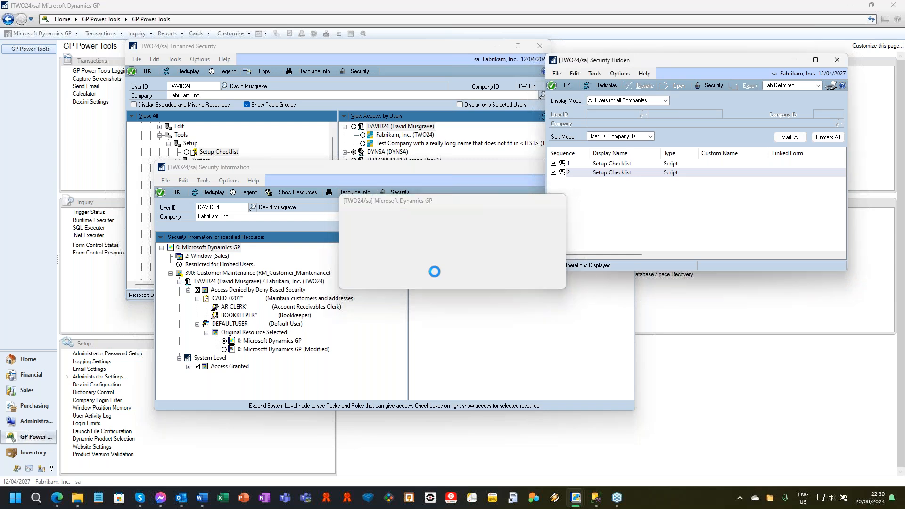
Display all users for all companies in Security Denied, and delete all the denied Customer Maintenance and Sales: Return entries.
left_click(840, 61)
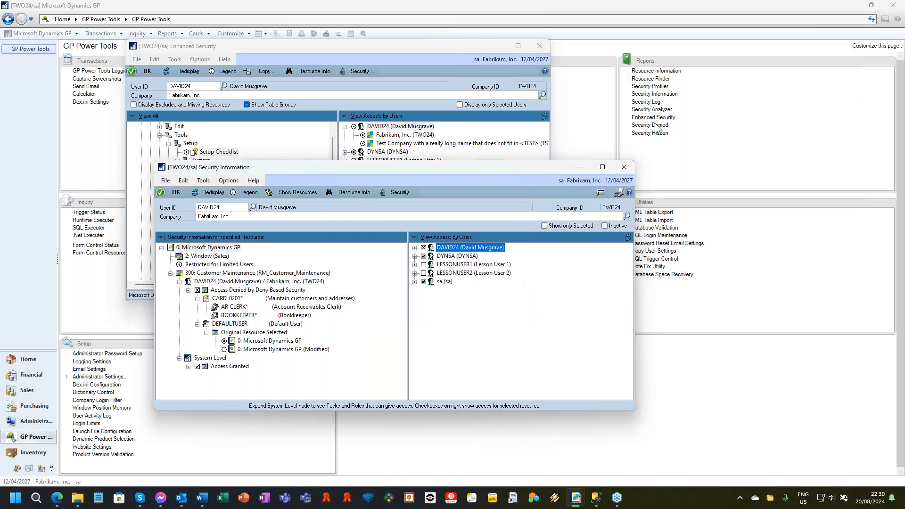
left_click(655, 124)
left_click(243, 93)
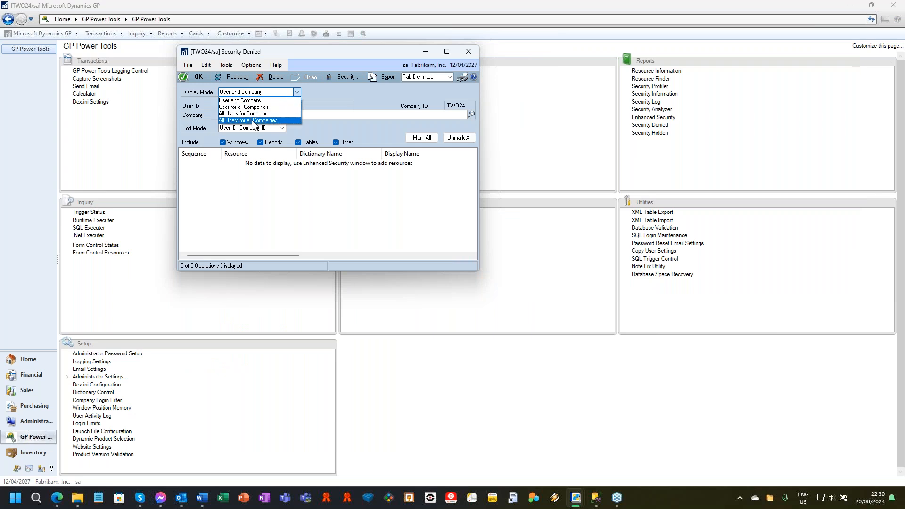
left_click(257, 119)
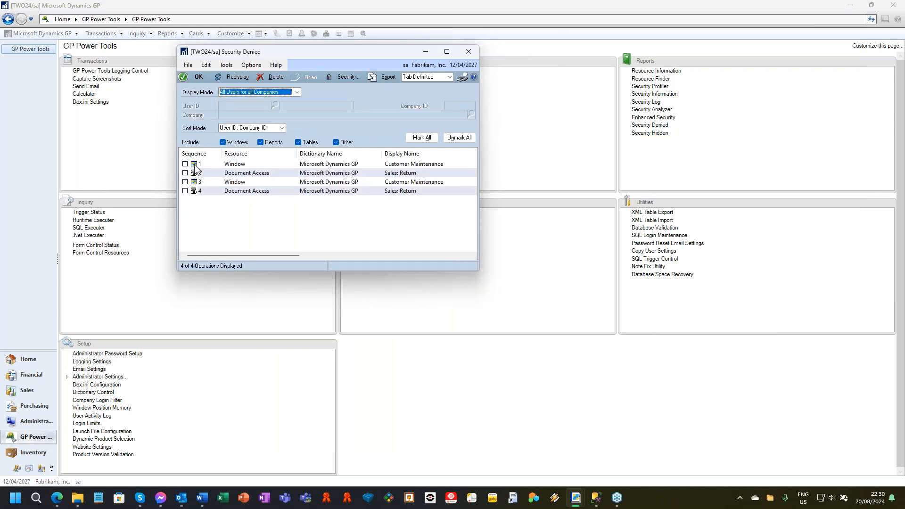
left_click(421, 137)
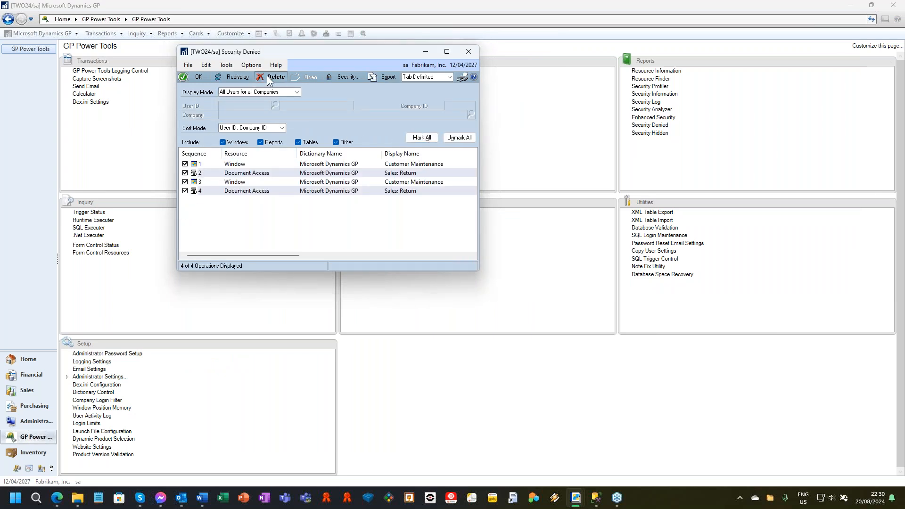
left_click(273, 77)
left_click(442, 273)
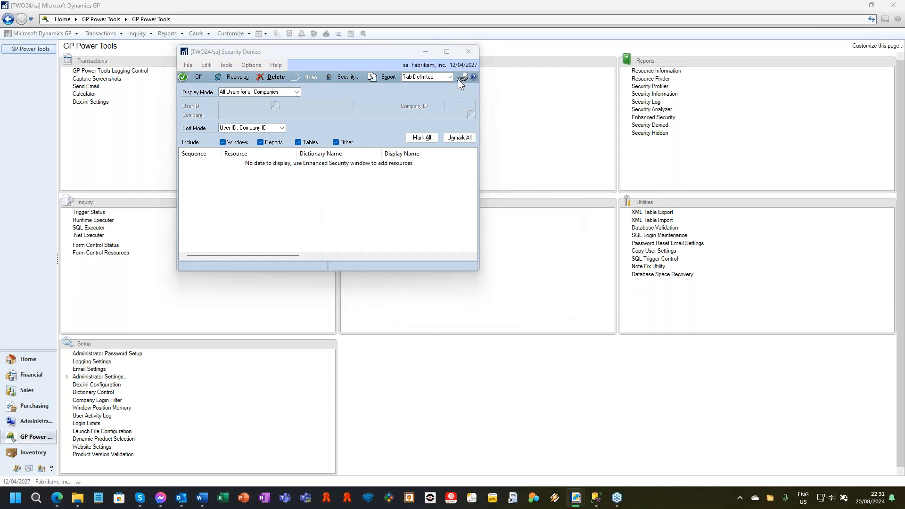
left_click(461, 77)
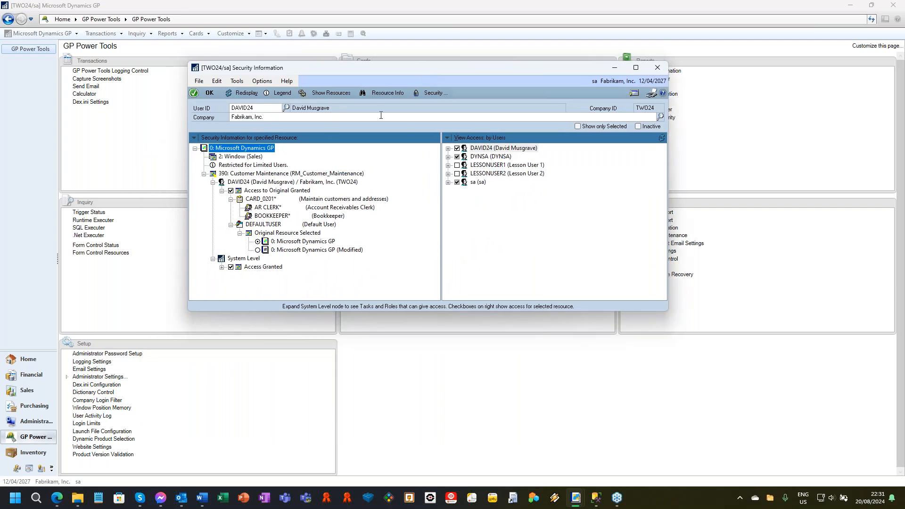
In Security Information, expand the user's Fabrikam, Inc. access to the AR CLERK role and show the resources of its CARD_0201 task.
left_click(264, 209)
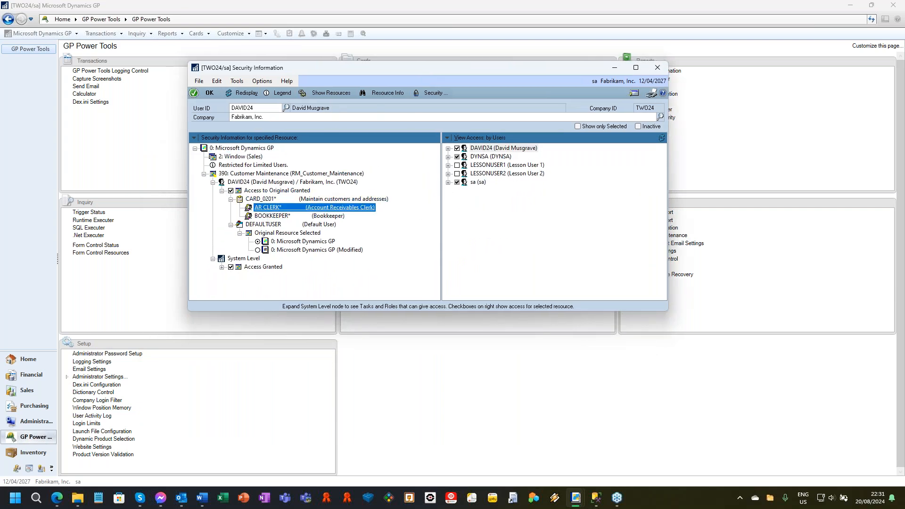
left_click(283, 199)
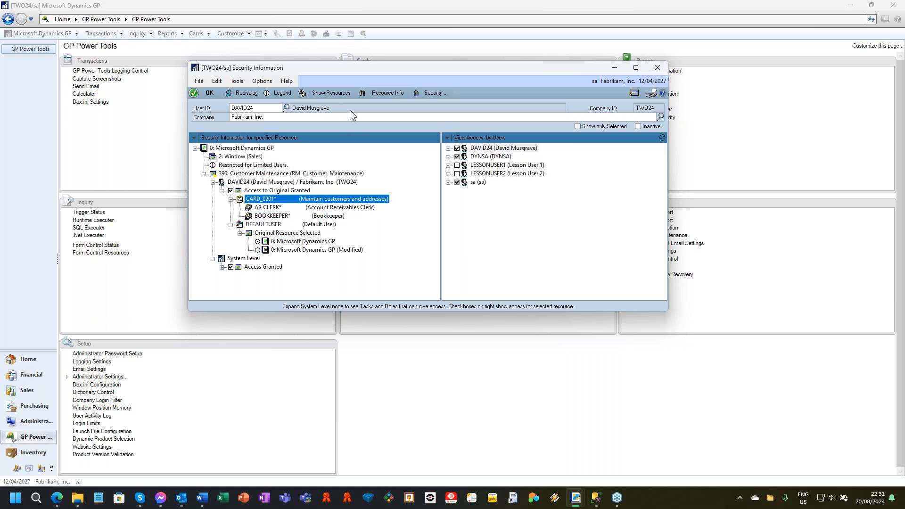
left_click(448, 149)
left_click(457, 157)
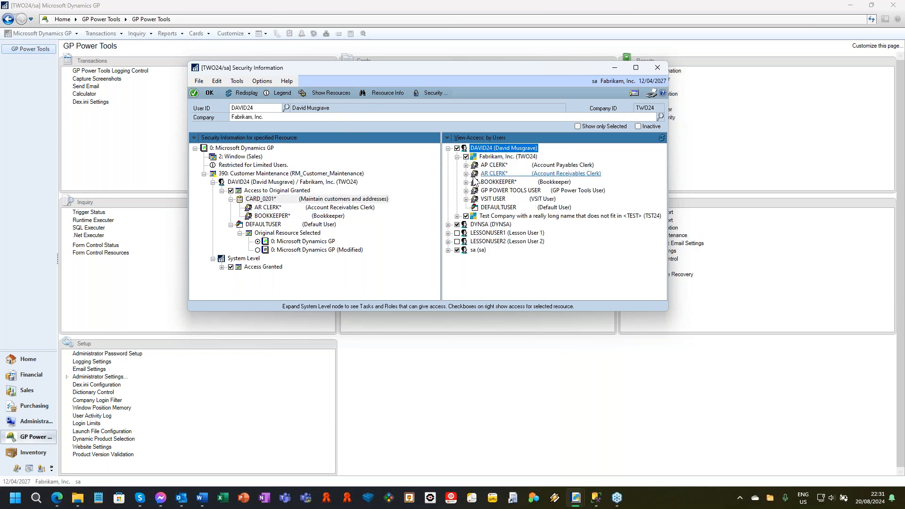
left_click(466, 165)
left_click(466, 148)
left_click(467, 166)
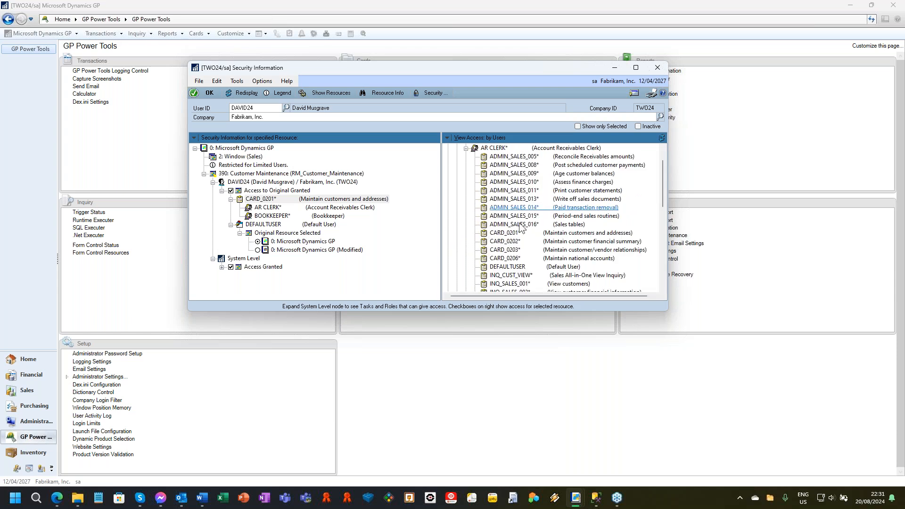
left_click(505, 233)
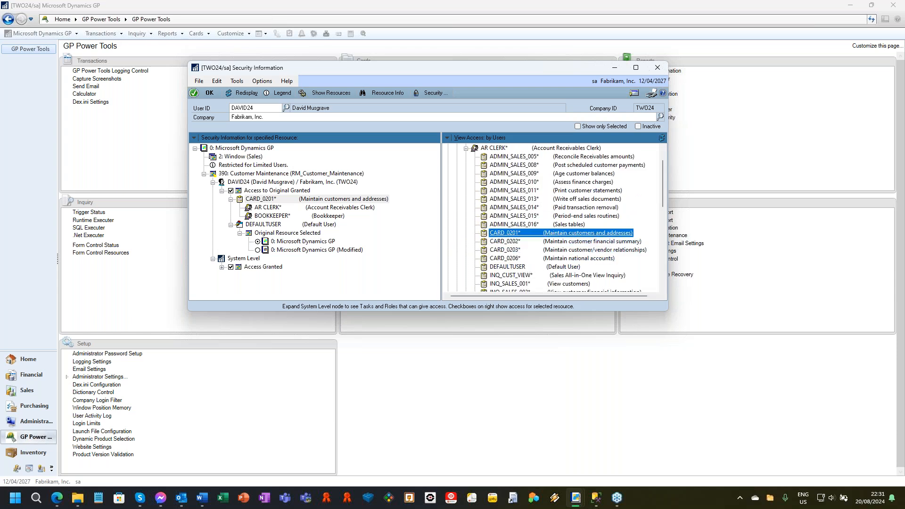
left_click(338, 93)
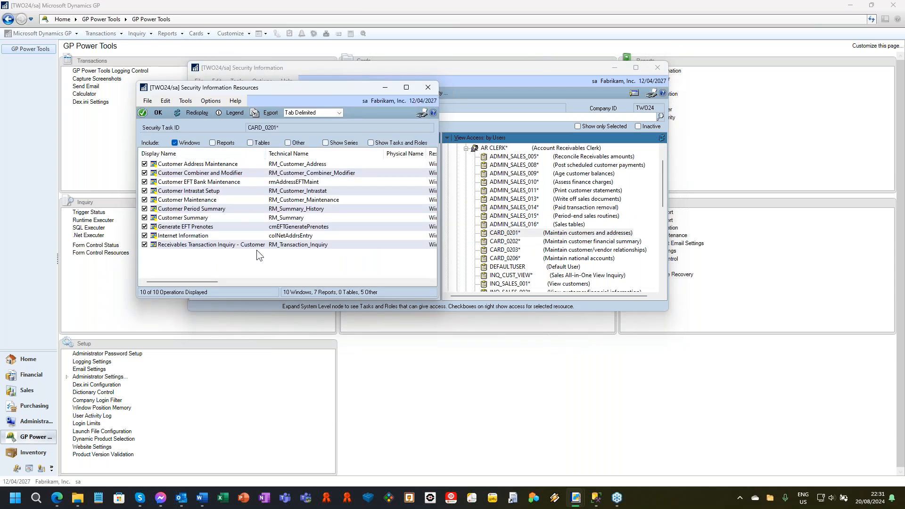
List the resources of the AR CLERK role, including reports, tables and other types as well as windows.
left_click(496, 150)
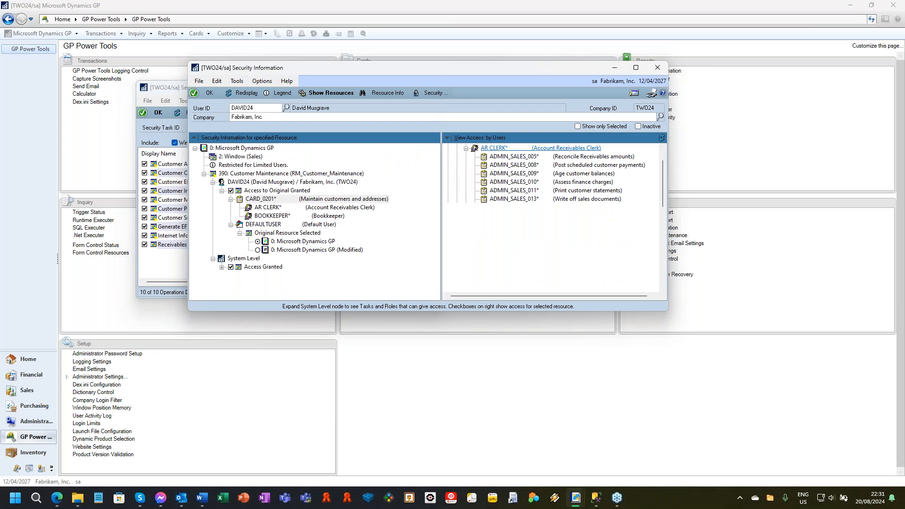
left_click(176, 87)
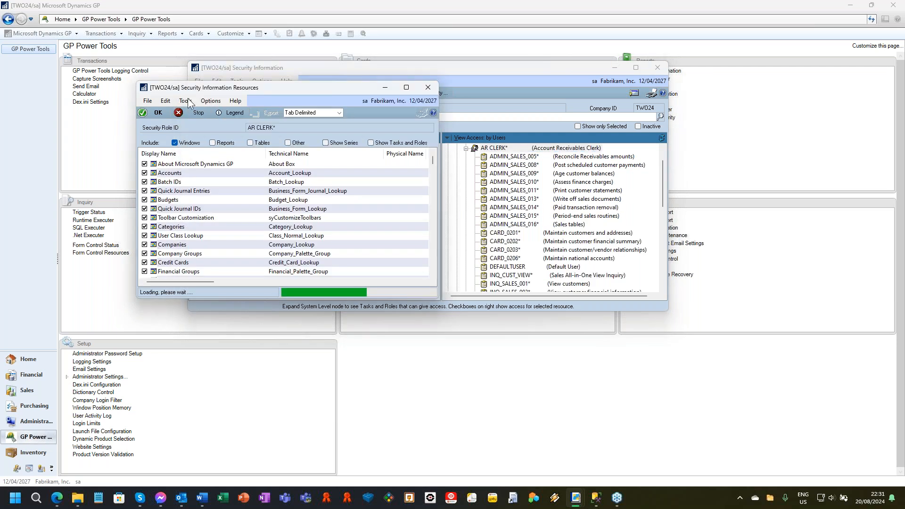
left_click(213, 143)
left_click(250, 142)
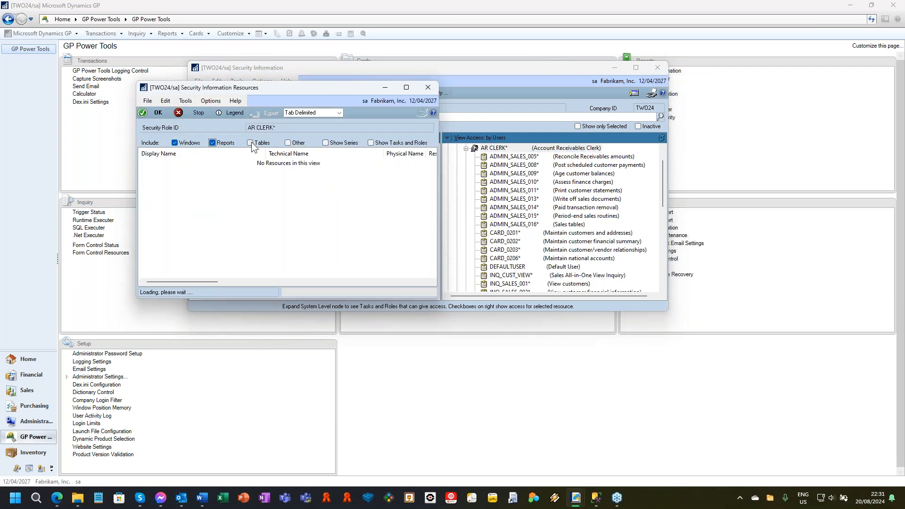
left_click(288, 142)
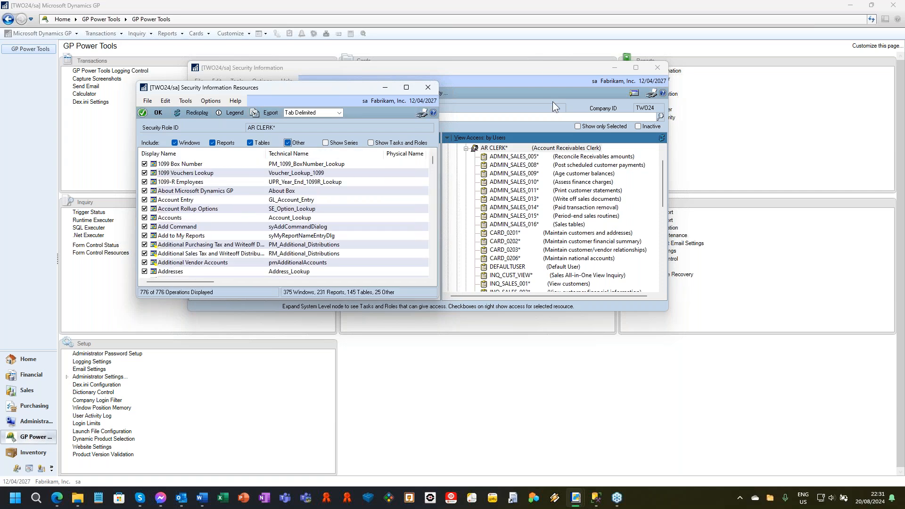
List the user's resources in Fabrikam, Inc. in an enlarged window, view the export options, and close both security windows.
left_click(503, 148)
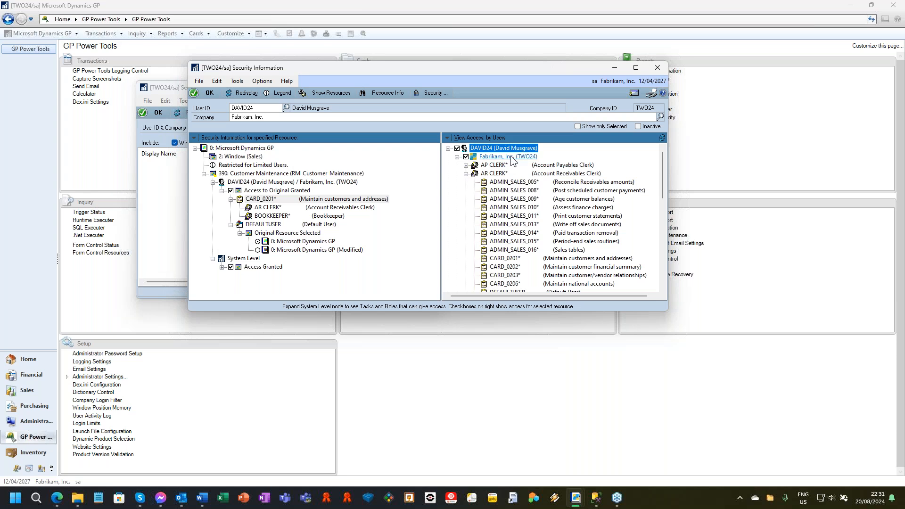
left_click(174, 91)
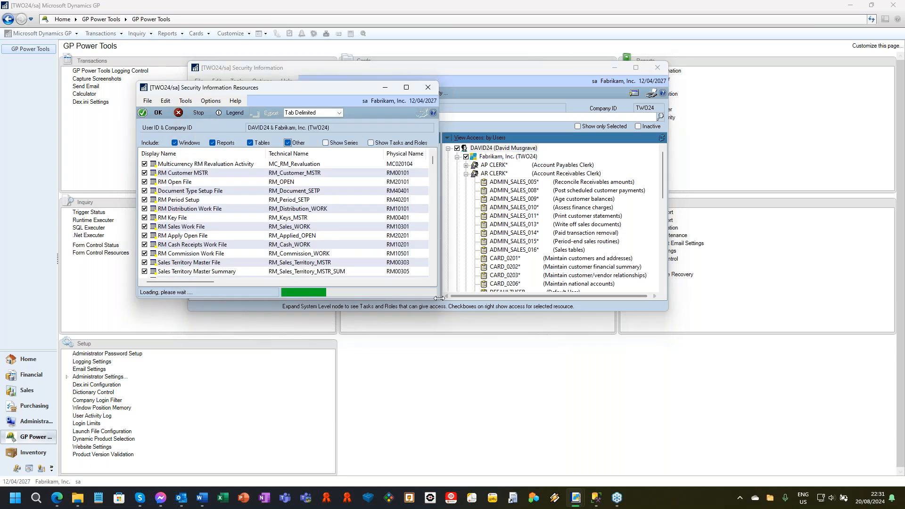
left_click_drag(439, 300, 578, 371)
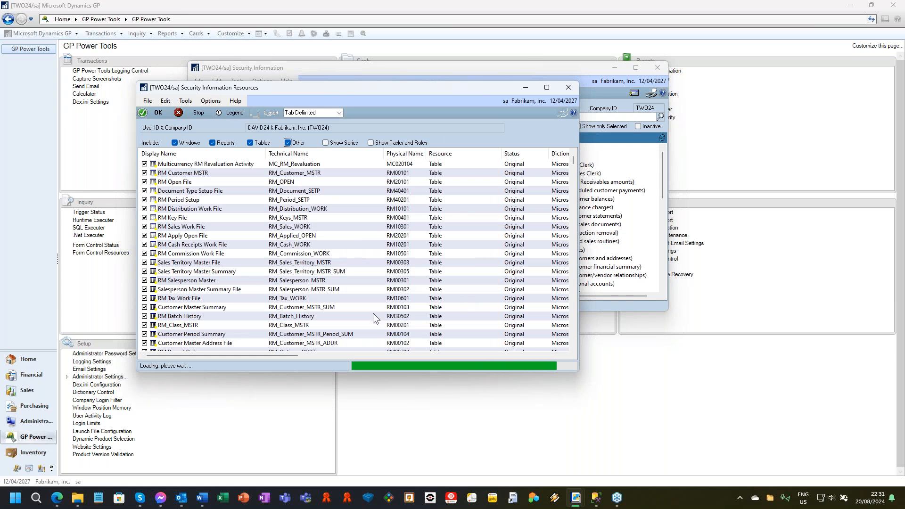
left_click(267, 113)
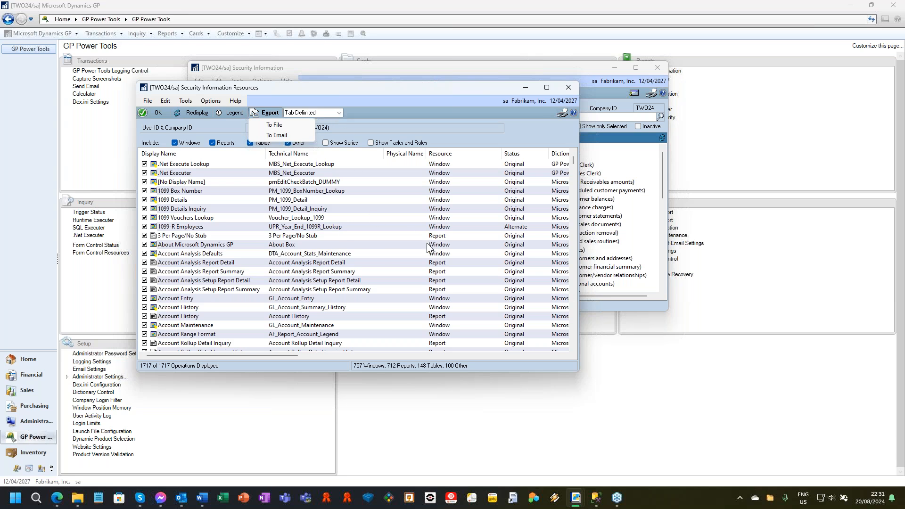
left_click(450, 90)
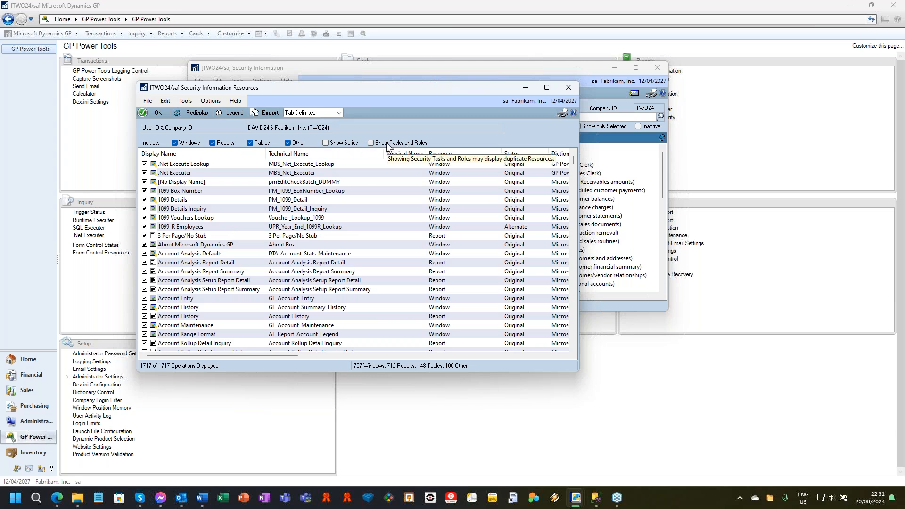
left_click(574, 88)
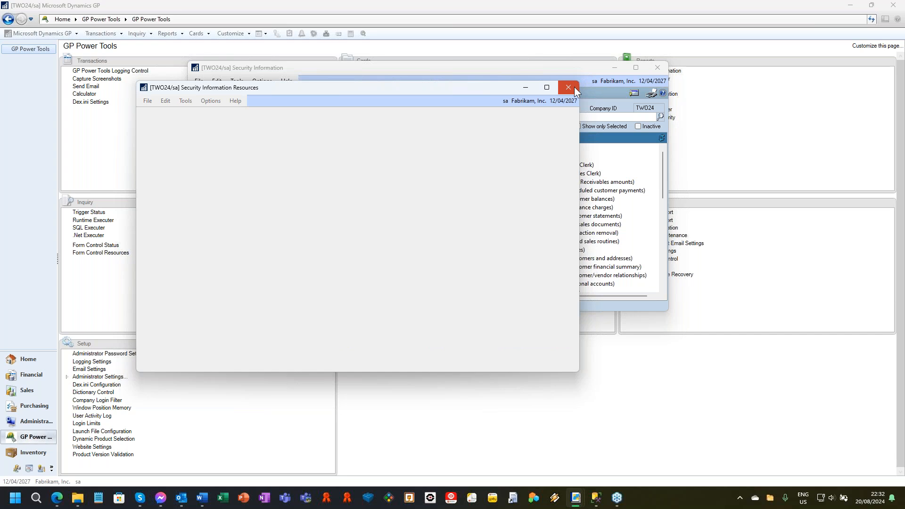
left_click(657, 69)
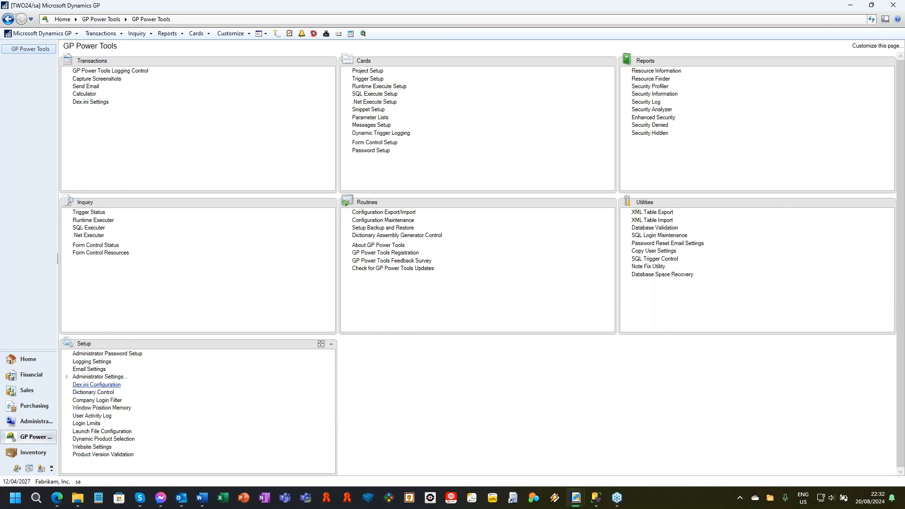
Open the User Activity Log, display all users for all companies, and enlarge the window to examine the session date and time columns.
left_click(99, 416)
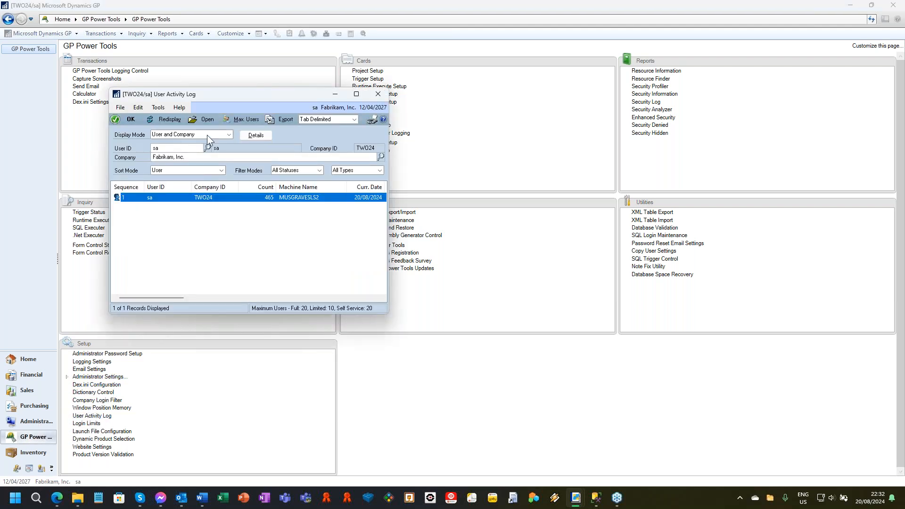
left_click(207, 135)
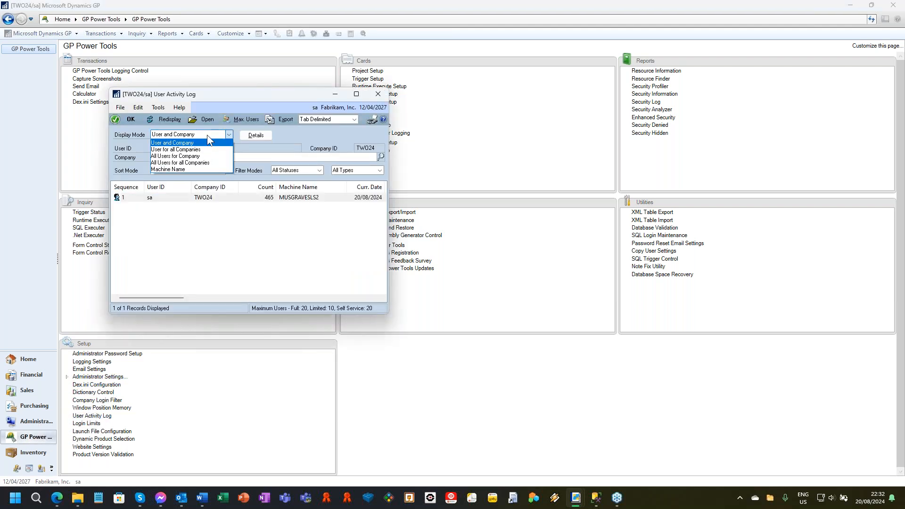
left_click(180, 162)
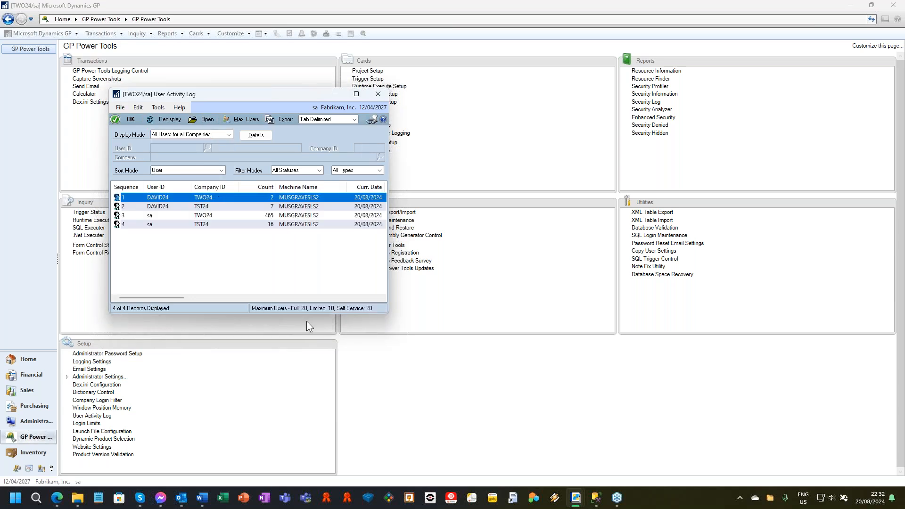
left_click_drag(390, 316, 694, 345)
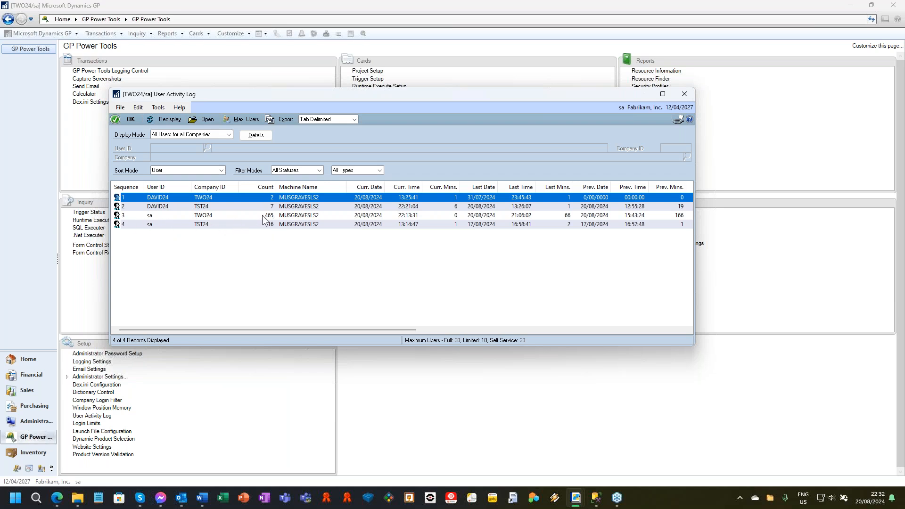
left_click(277, 215)
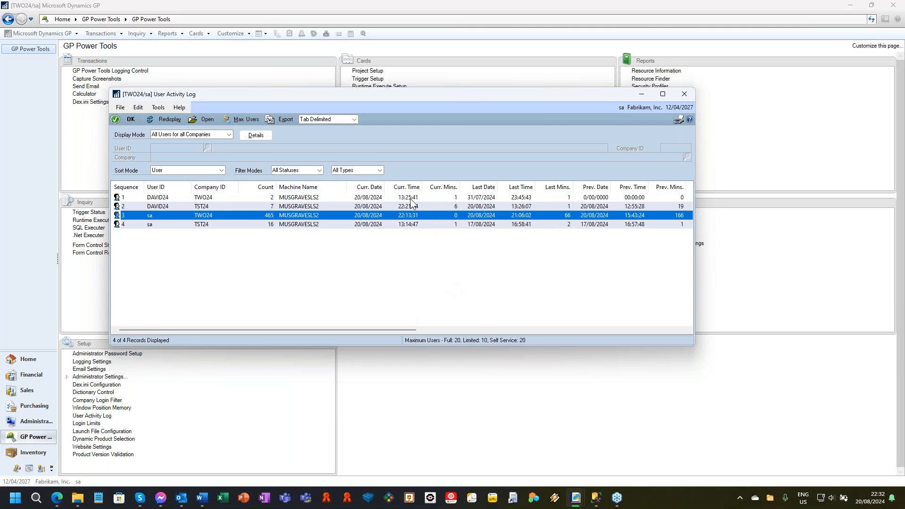
left_click_drag(363, 333, 259, 332)
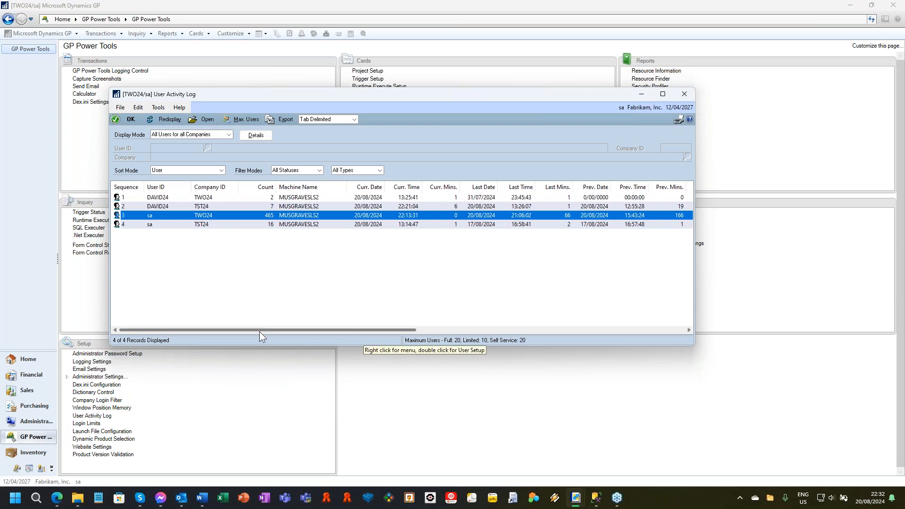
Open the log's maximum users chart, examine the login details of several days, and close the chart and the User Activity Log.
left_click(247, 119)
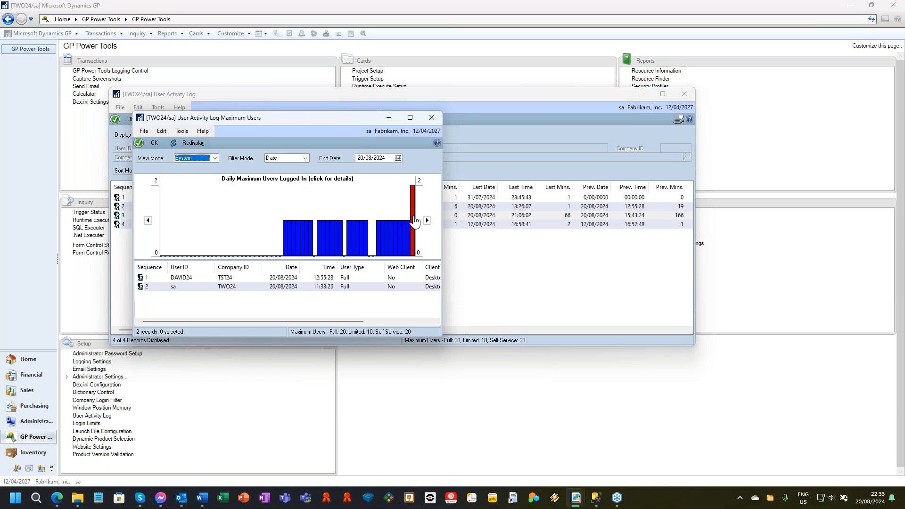
left_click(385, 240)
left_click(345, 242)
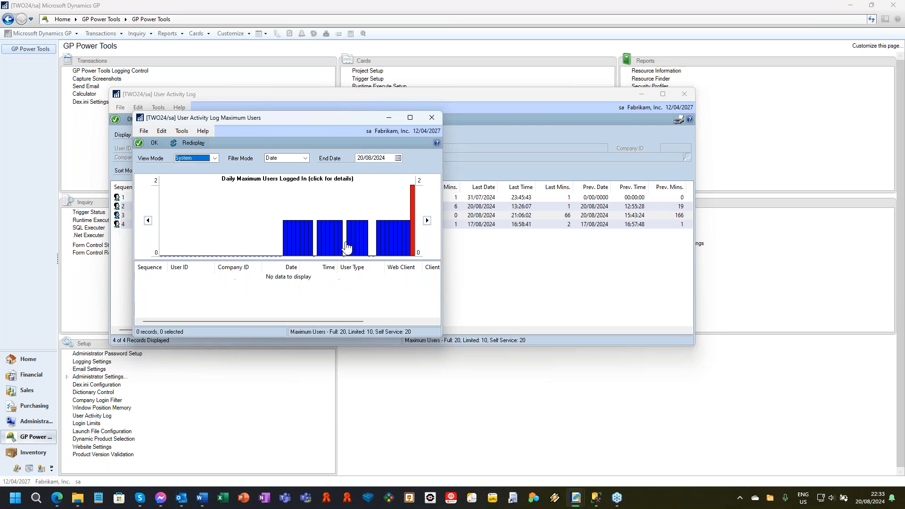
left_click(366, 244)
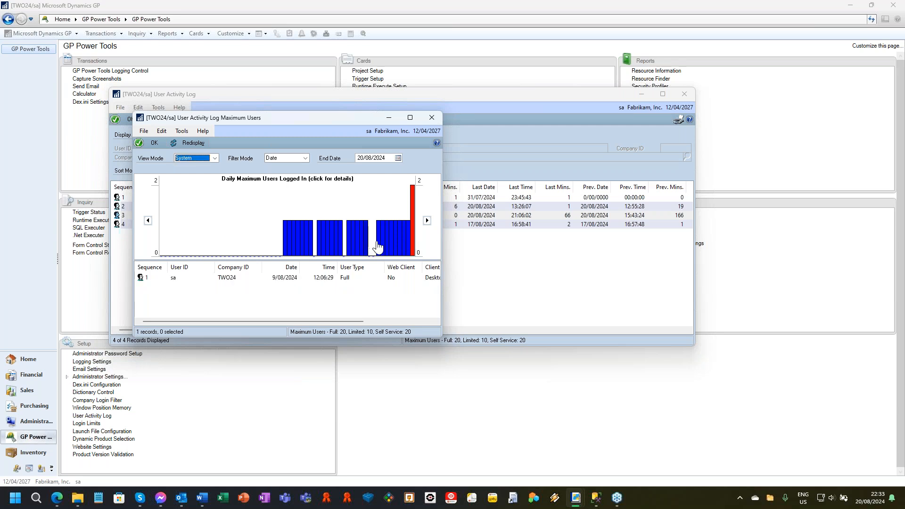
left_click(401, 243)
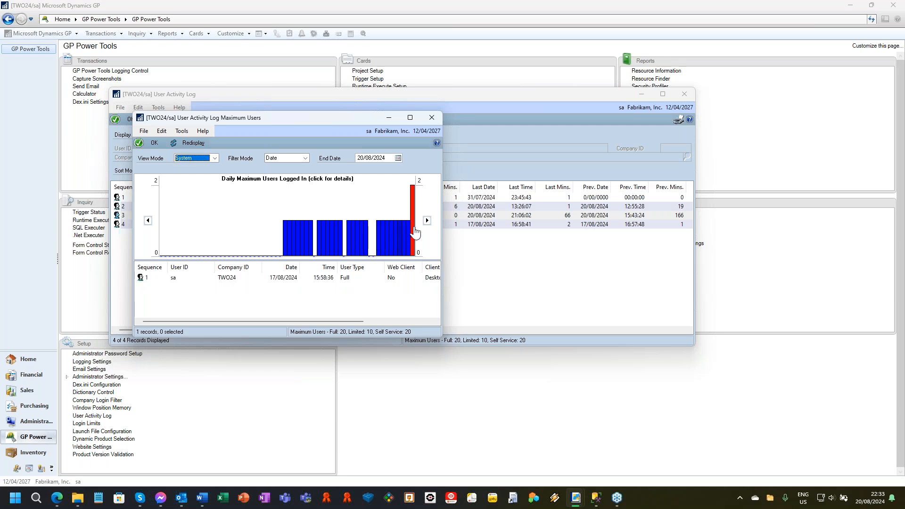
left_click(413, 229)
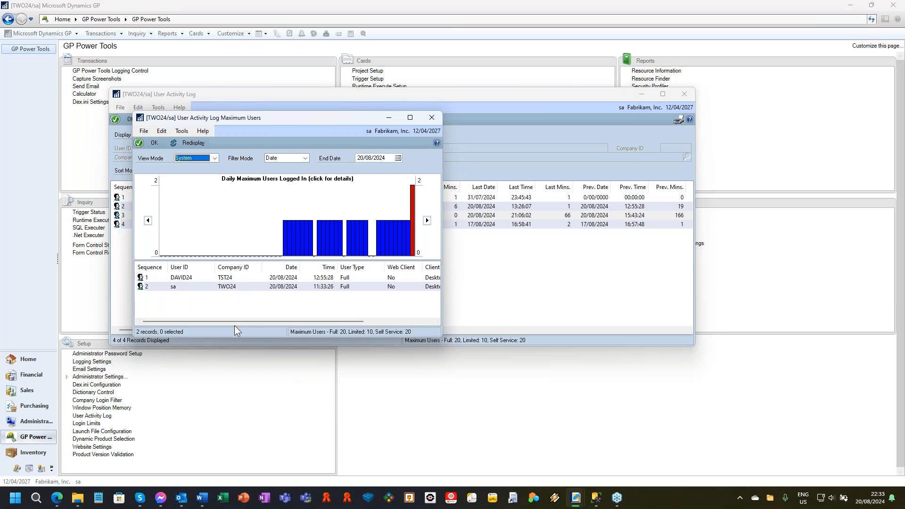
left_click(432, 118)
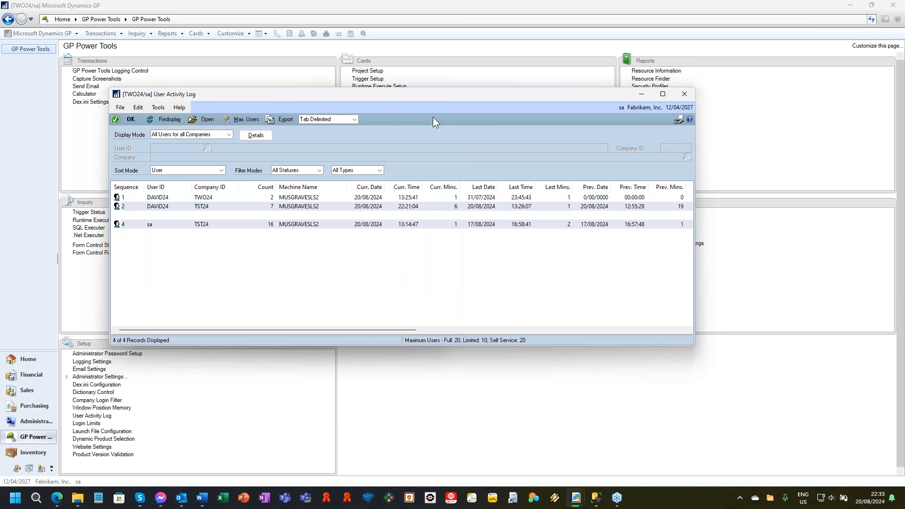
left_click(685, 96)
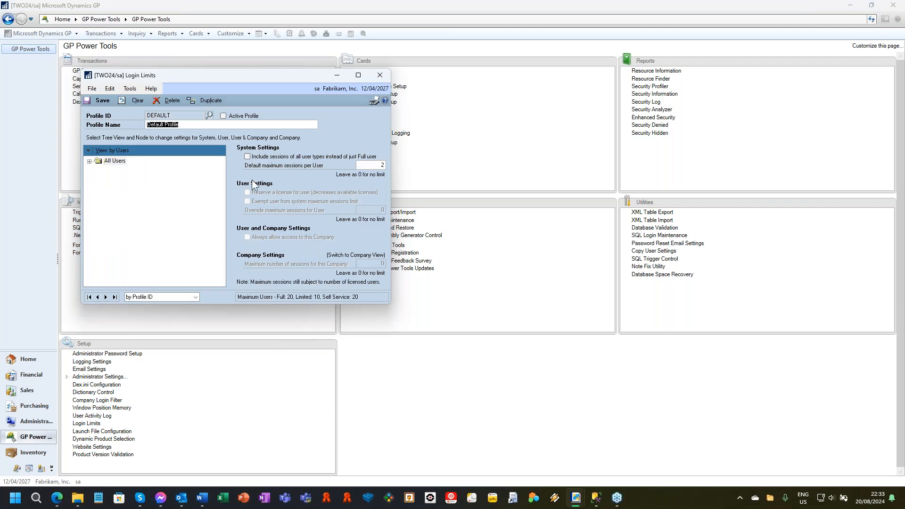
Expand All Users in Login Limits, examine the default session maximum and the sa and DYNSA user settings, and expand DYNSA's companies.
double_click(111, 161)
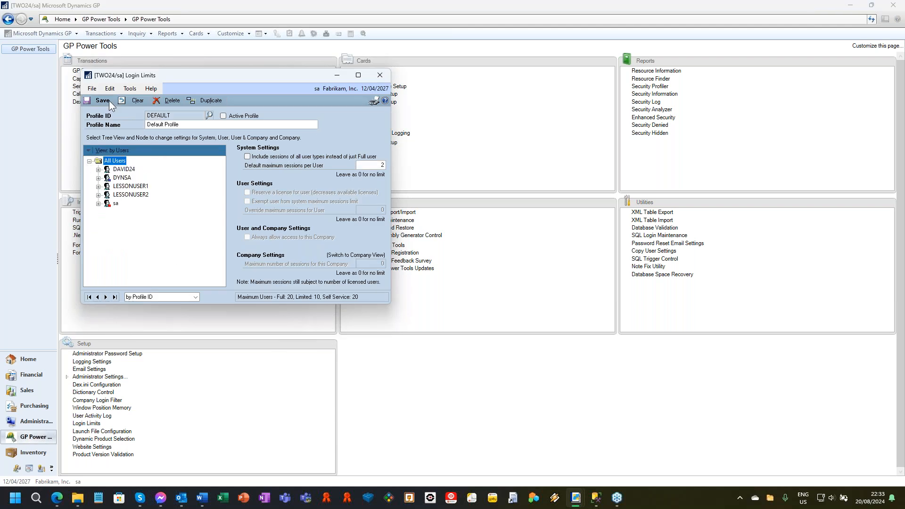
double_click(382, 165)
left_click(115, 203)
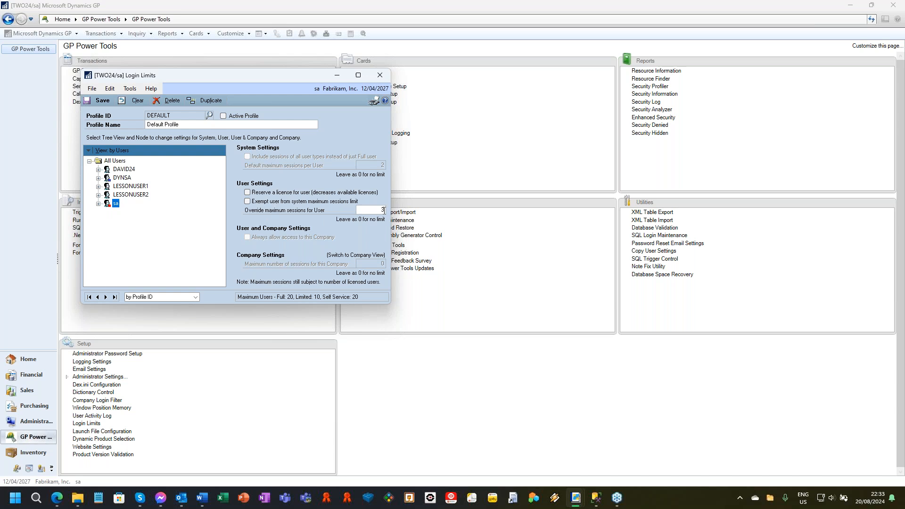
left_click(124, 178)
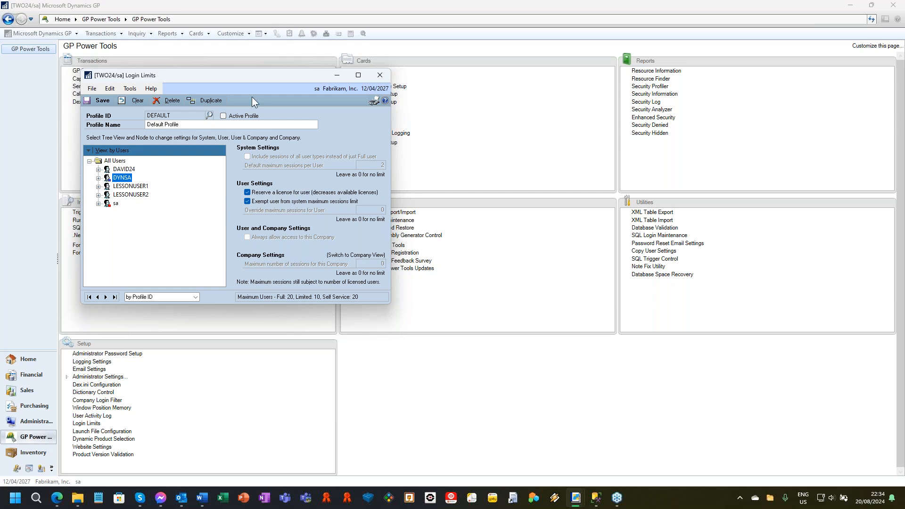
left_click_drag(241, 73, 356, 79)
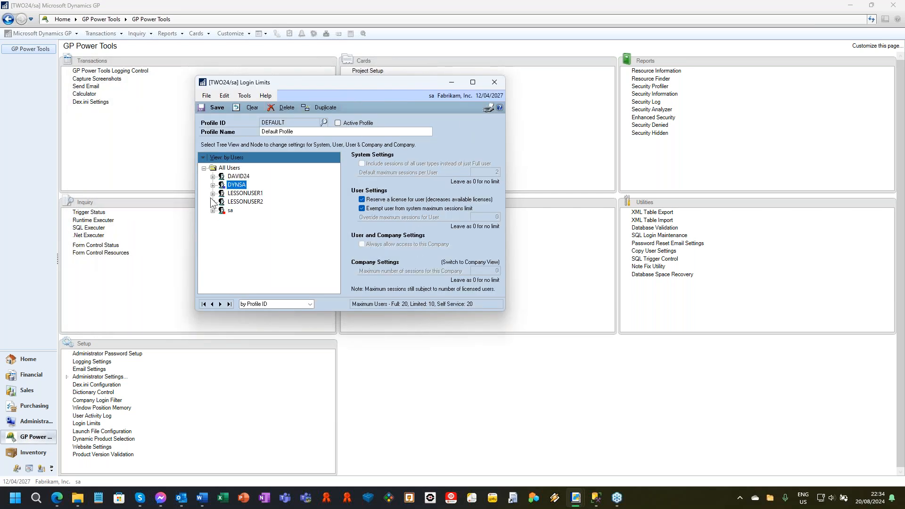
left_click(212, 185)
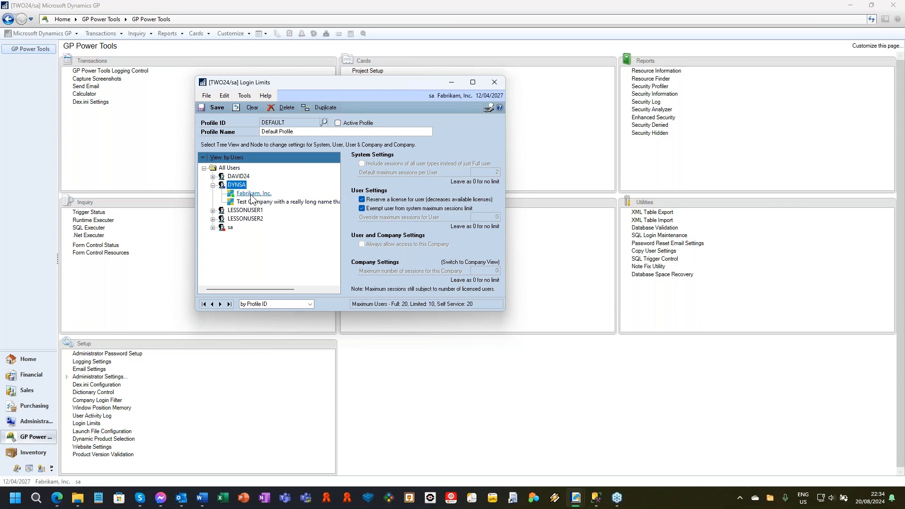
Switch the Login Limits tree to the view by company, and close the Login Limits window.
left_click(225, 158)
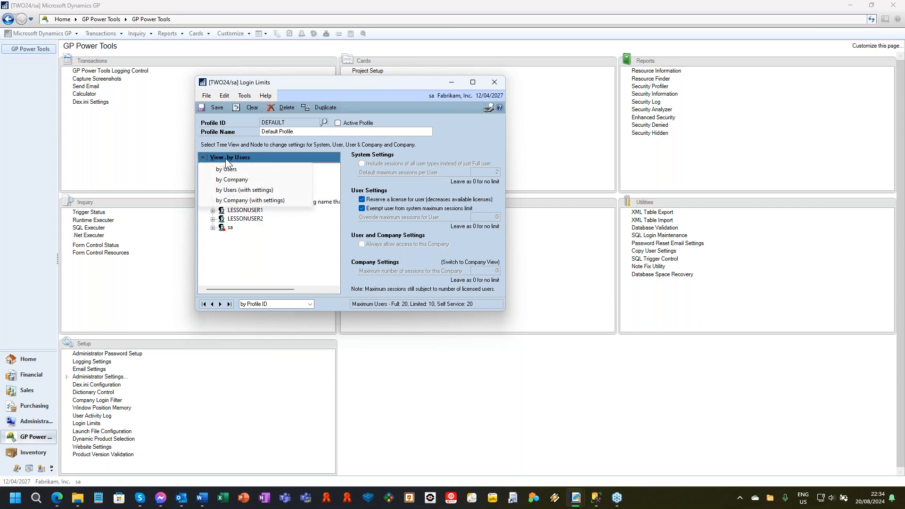
left_click(233, 180)
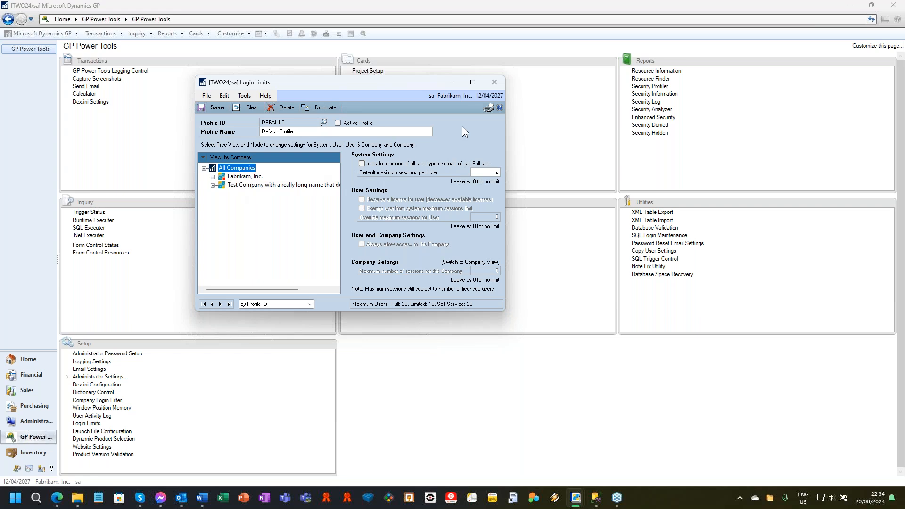
left_click(494, 82)
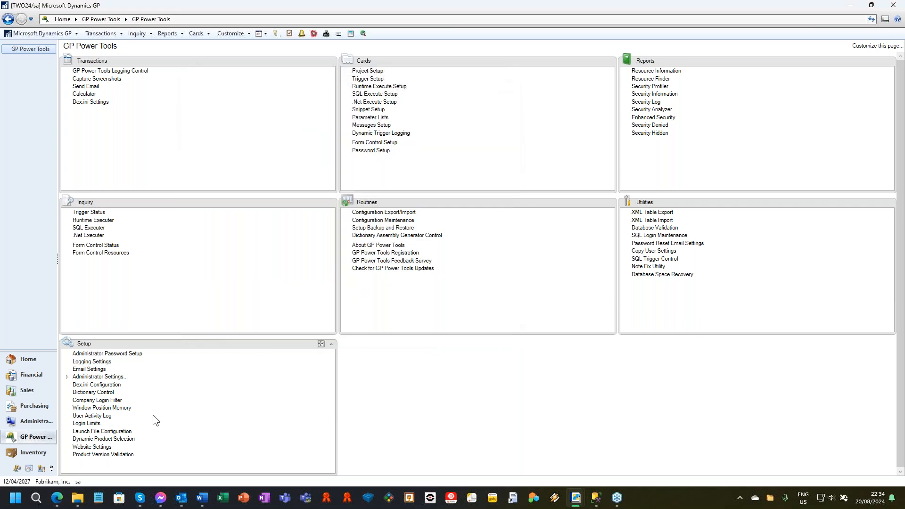
Open the License Settings under Administrator Settings to examine the user activity and automatic logout options.
left_click(67, 377)
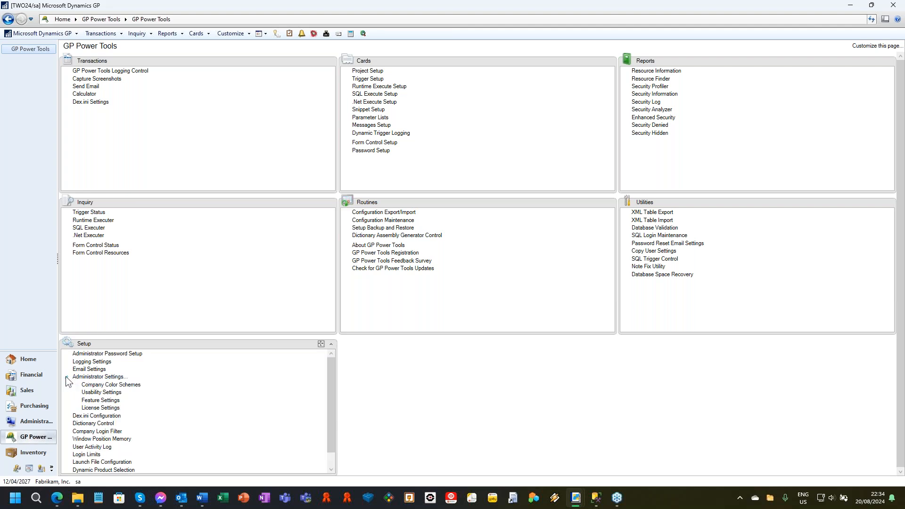
left_click(103, 409)
left_click_drag(116, 30, 275, 42)
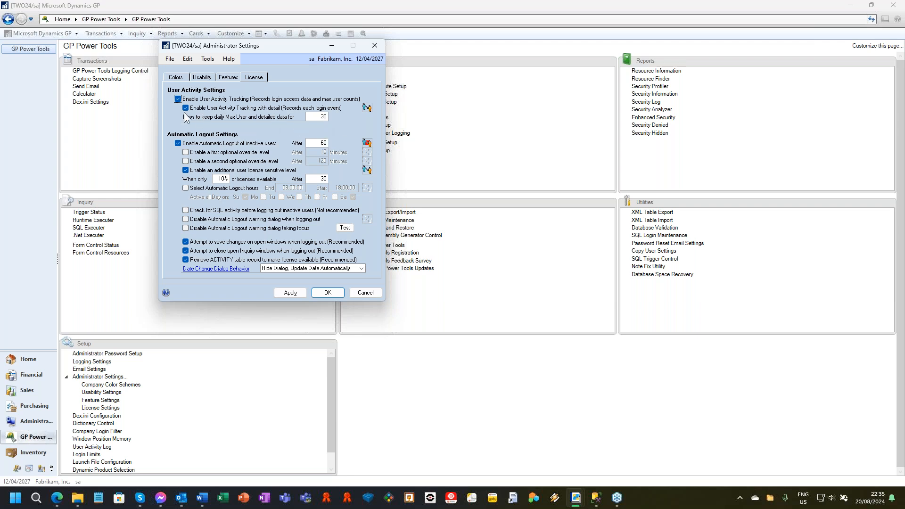
Open the user control for detailed User Activity Tracking, examine its user and company trees and other view options, and close it.
left_click(367, 108)
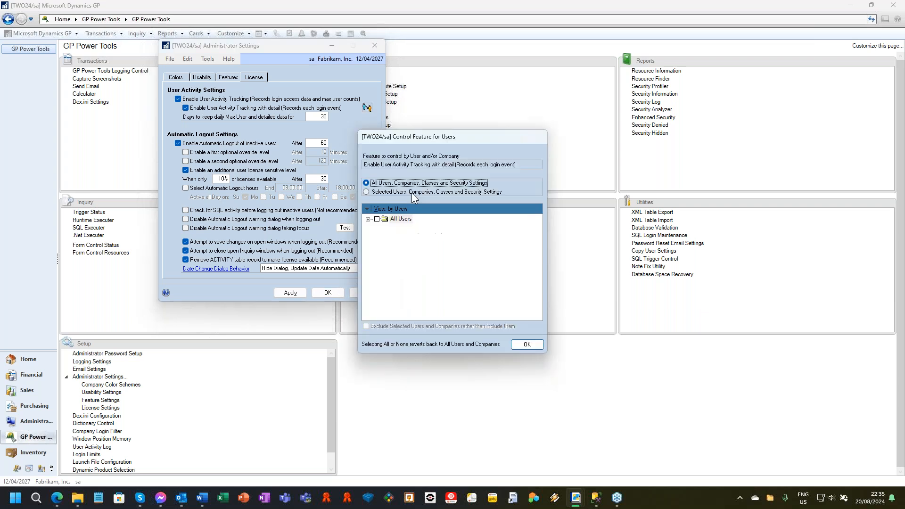
left_click_drag(445, 136, 490, 56)
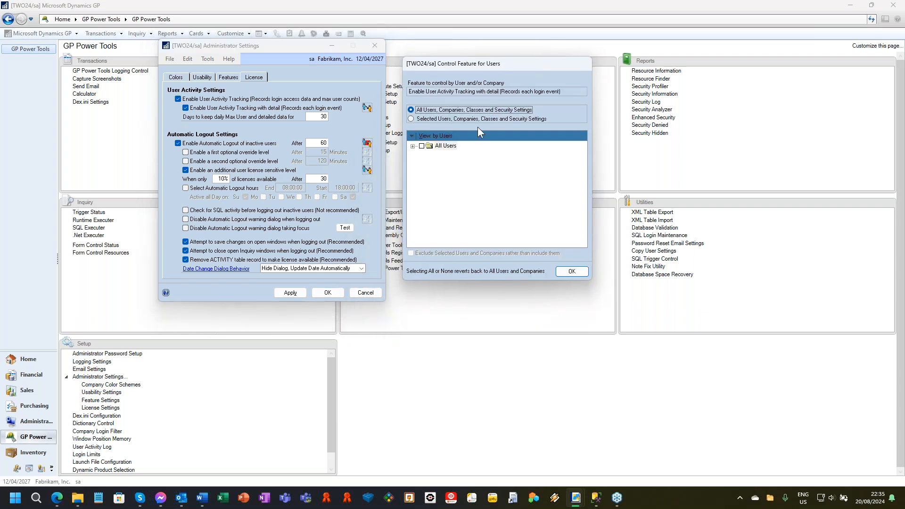
left_click(414, 147)
left_click(421, 163)
left_click(440, 136)
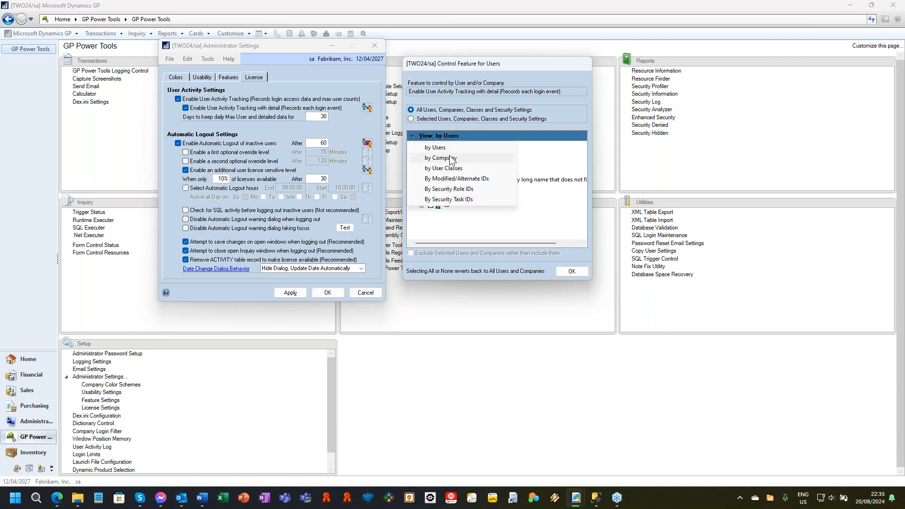
left_click(463, 157)
left_click(435, 135)
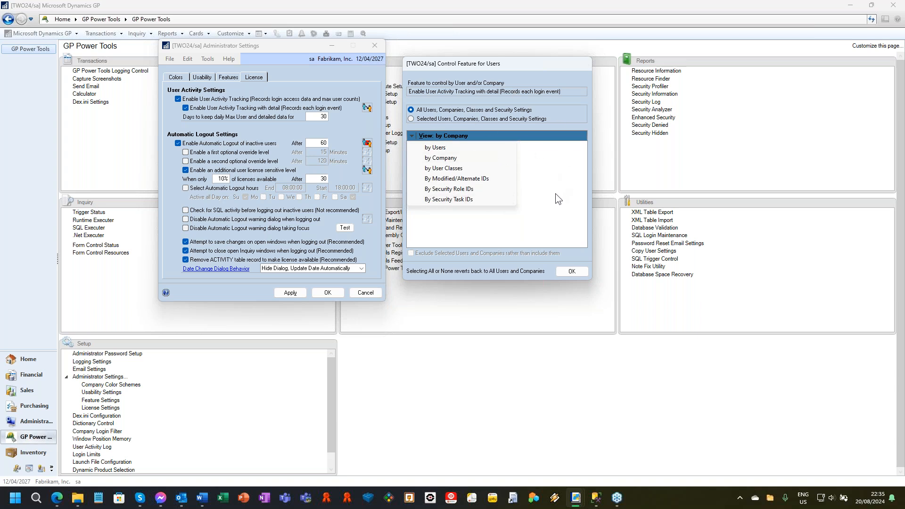
left_click(547, 66)
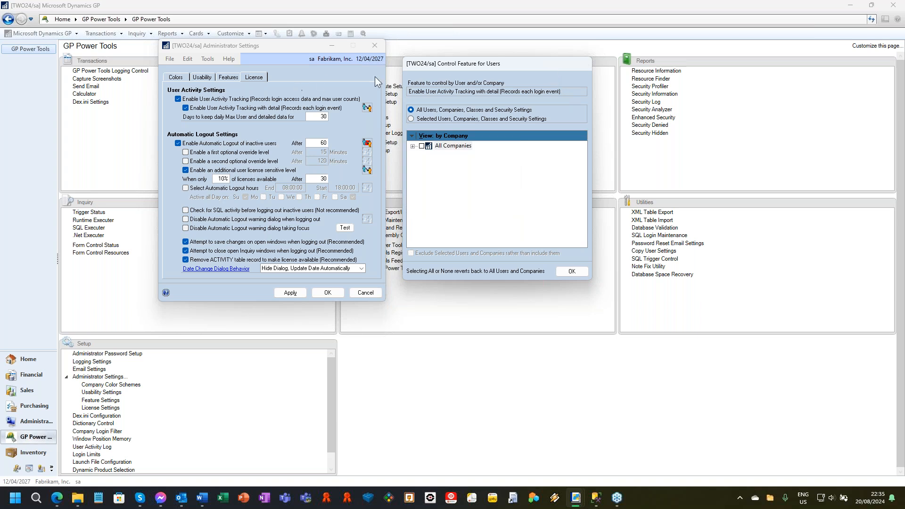
left_click(575, 272)
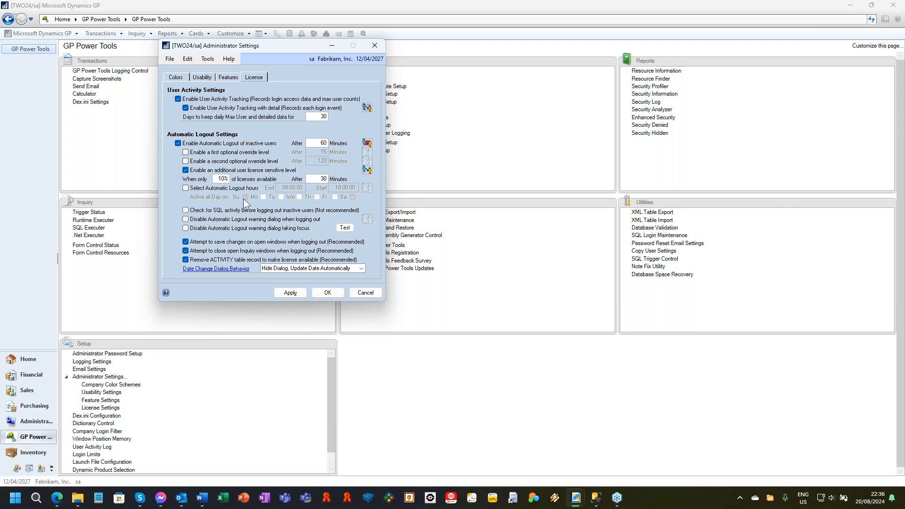
Try out the Select Automatic Logout hours option to examine its time and day fields, and disable it again.
left_click(186, 189)
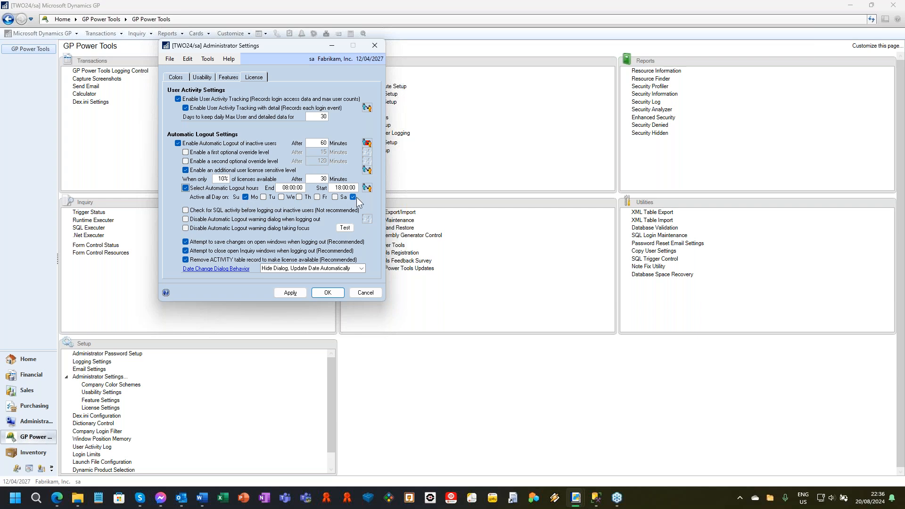
left_click(186, 188)
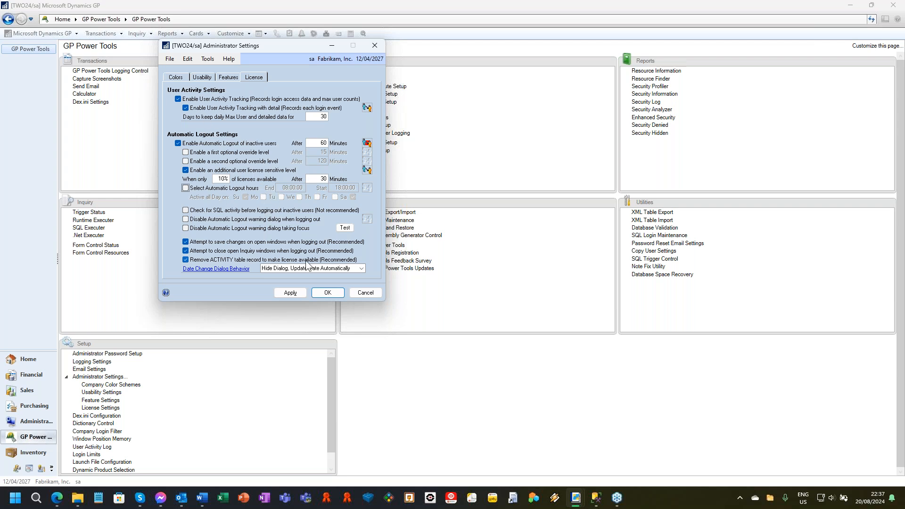
Accept the Administrator Settings and open Dictionary Control, placing its window clear of the Cards and Setup lists.
left_click(328, 295)
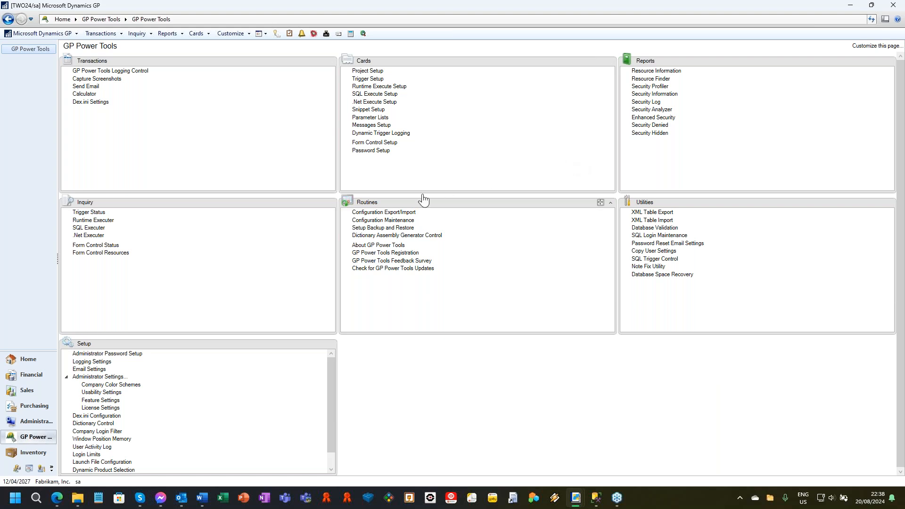
left_click(368, 212)
left_click(107, 424)
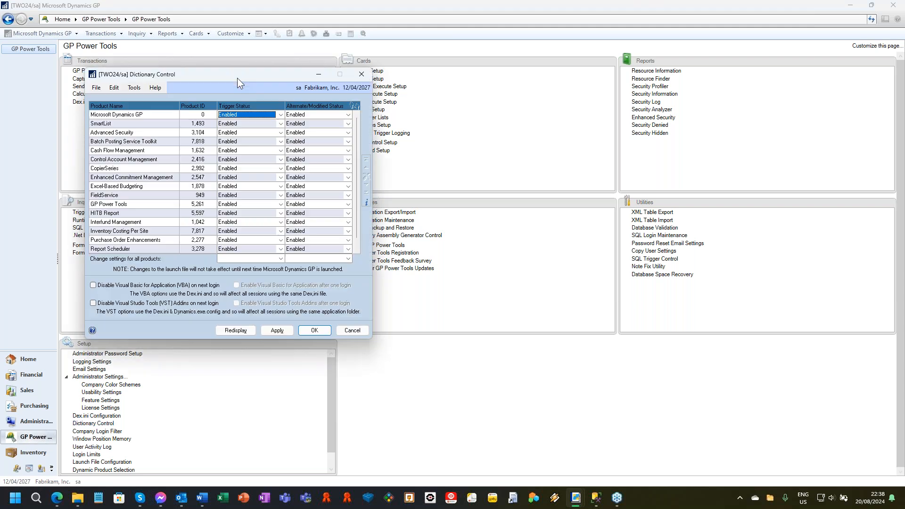
left_click_drag(238, 73, 681, 79)
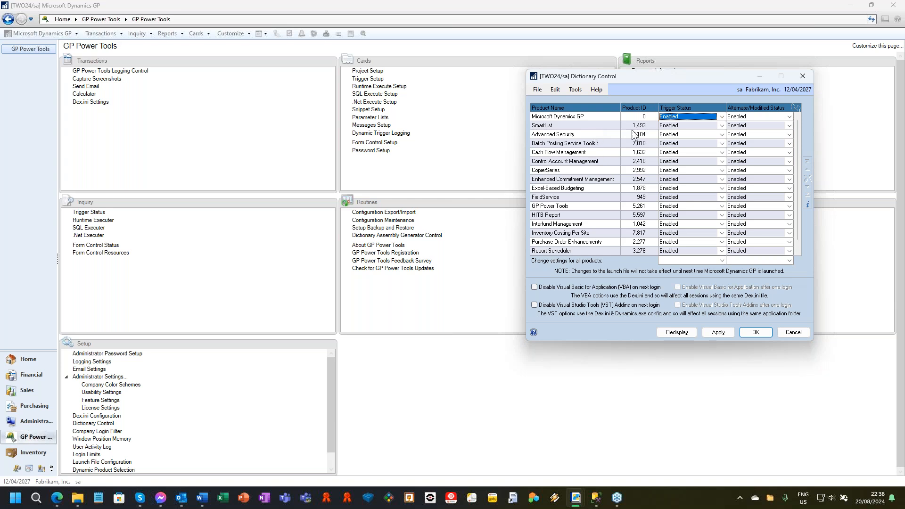
Set SmartList's Trigger Status to Disabled in Dictionary Control, look through its Alternate/Modified Status options, and apply the setting.
left_click(705, 124)
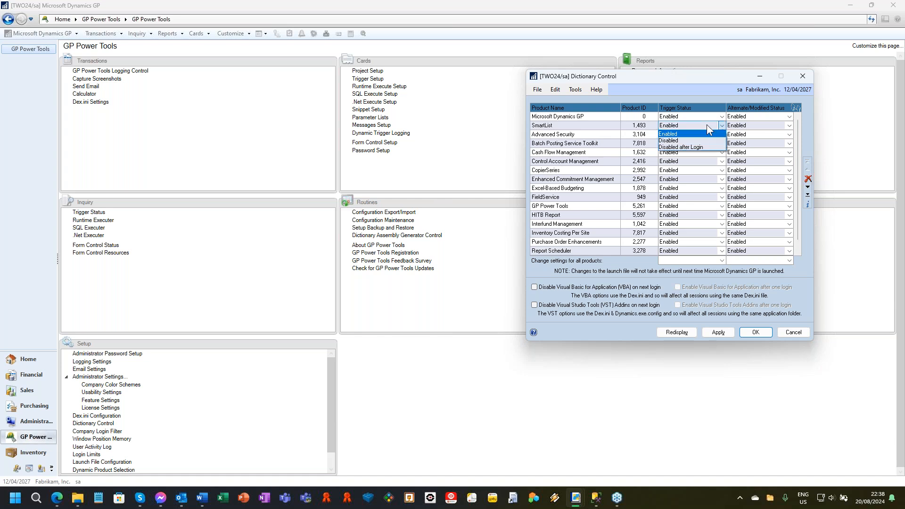
left_click(678, 140)
left_click(753, 124)
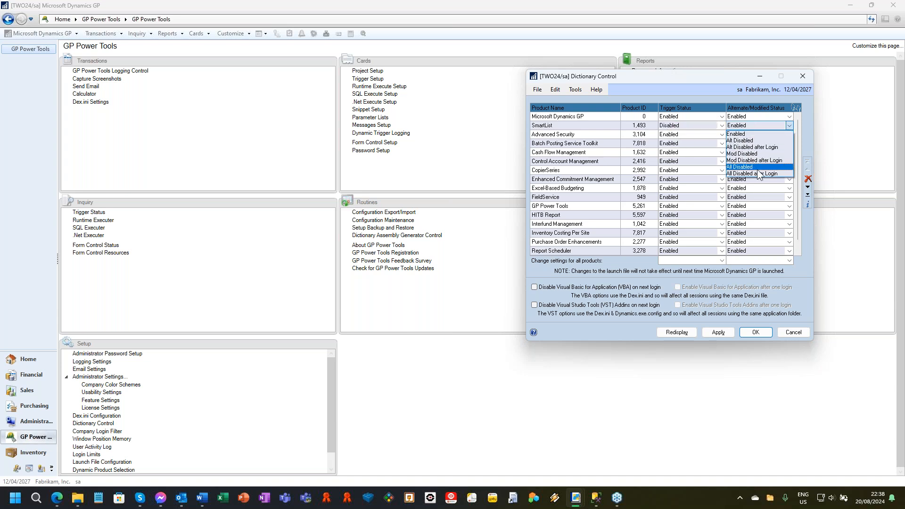
left_click(648, 81)
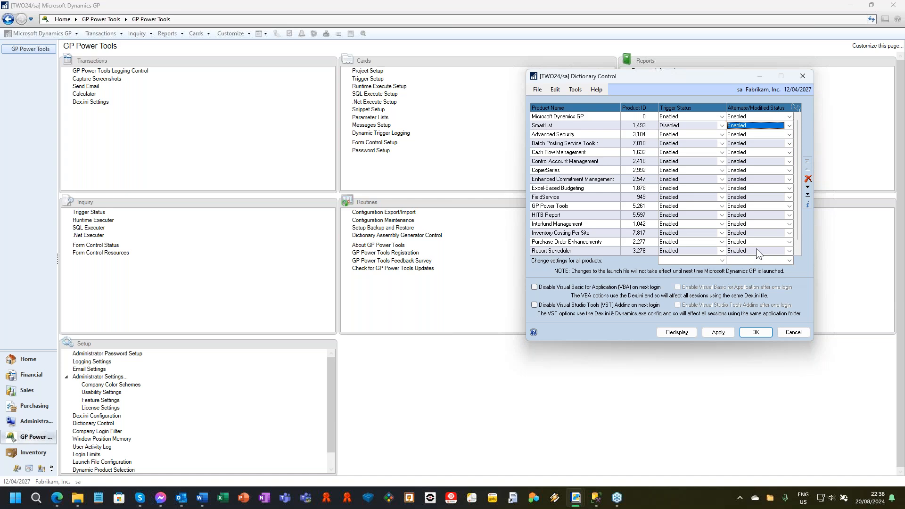
left_click(717, 331)
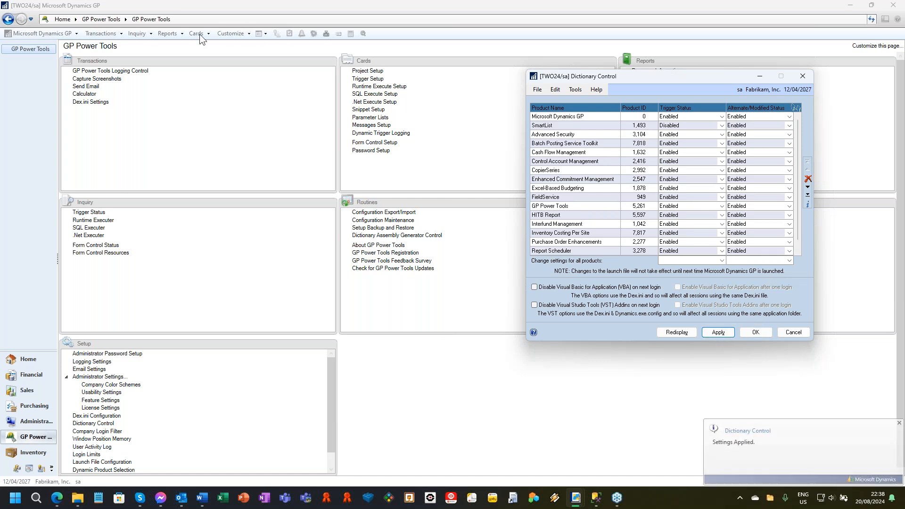
Open version A of Customer Maintenance, examine the Customer ID lookup with SmartList triggers disabled, and close the lookup.
left_click(199, 35)
left_click(199, 37)
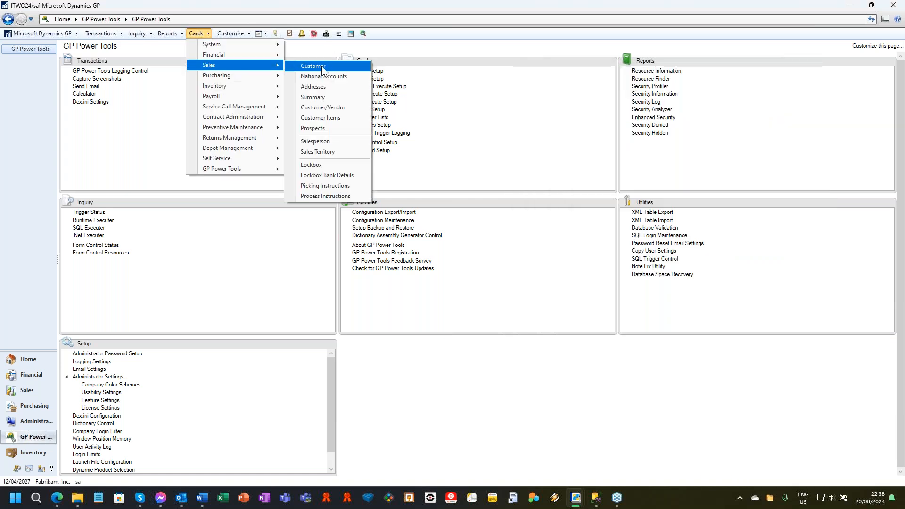
left_click(311, 66)
left_click(437, 275)
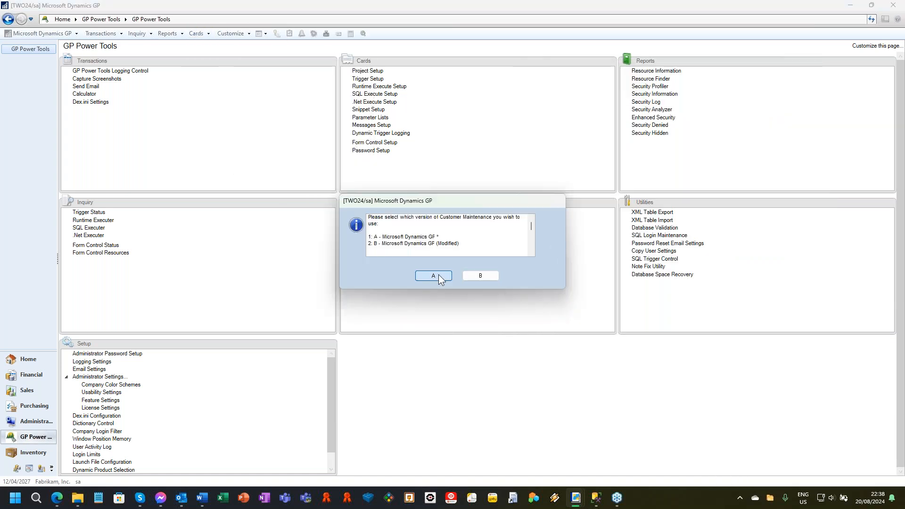
left_click(288, 106)
left_click_drag(381, 241, 468, 76)
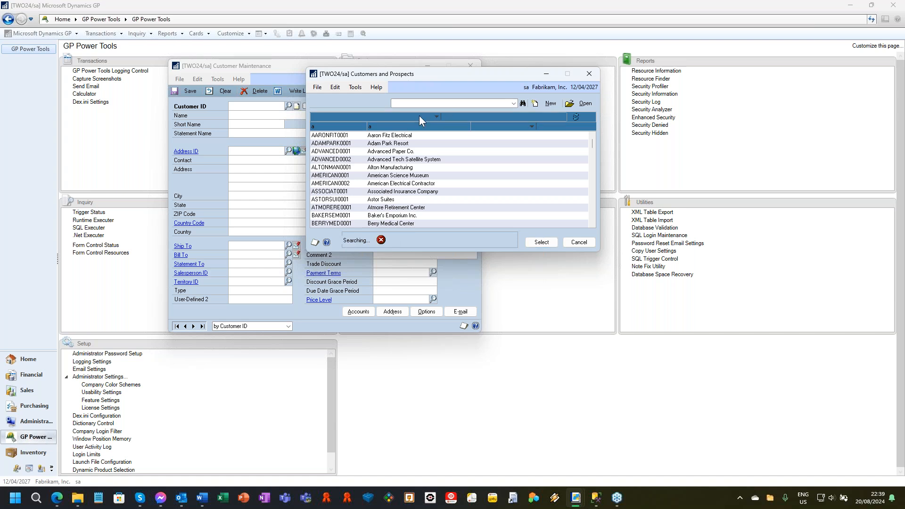
left_click_drag(446, 74, 355, 106)
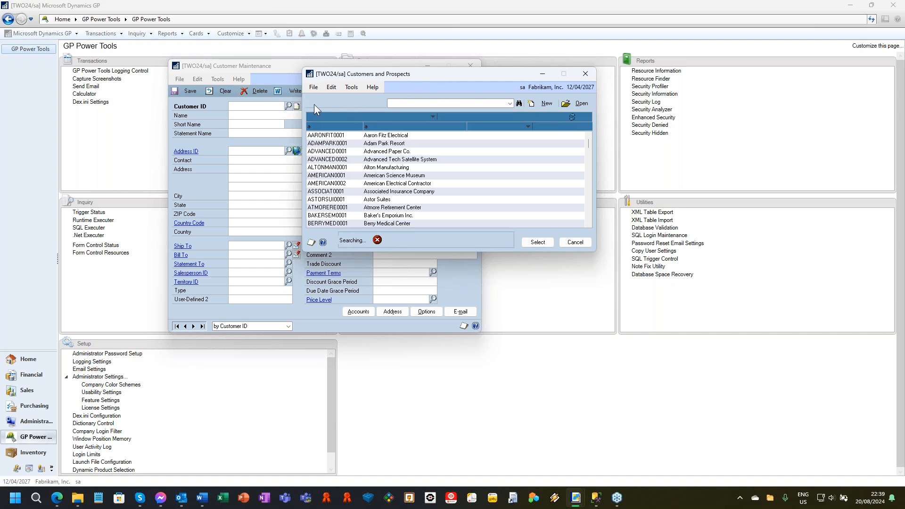
left_click(584, 73)
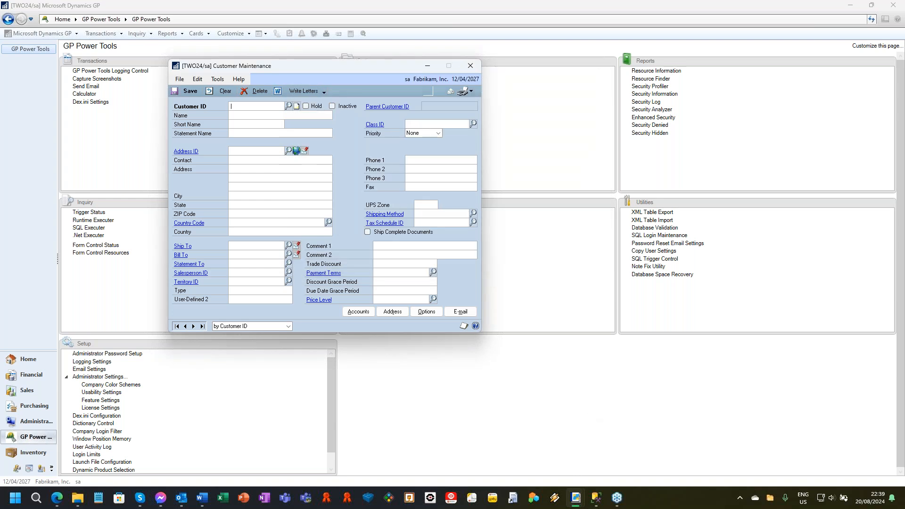
Set SmartList's Alternate/Modified Status to All Disabled, apply it, and check the Customer ID lookup.
mouse_move(575, 498)
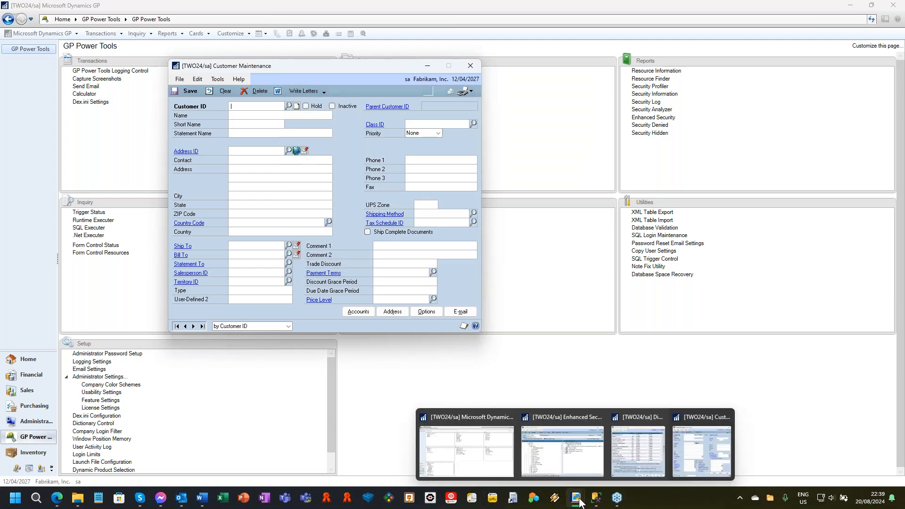
left_click(633, 461)
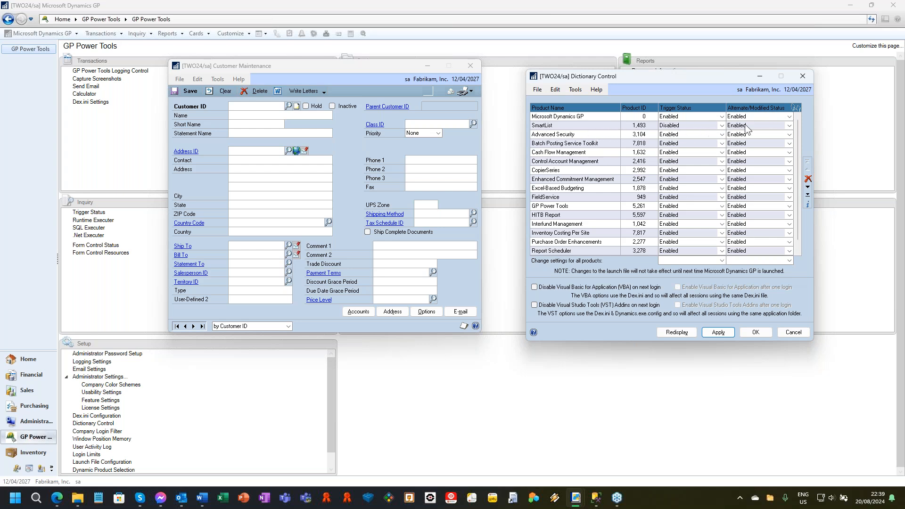
left_click(759, 125)
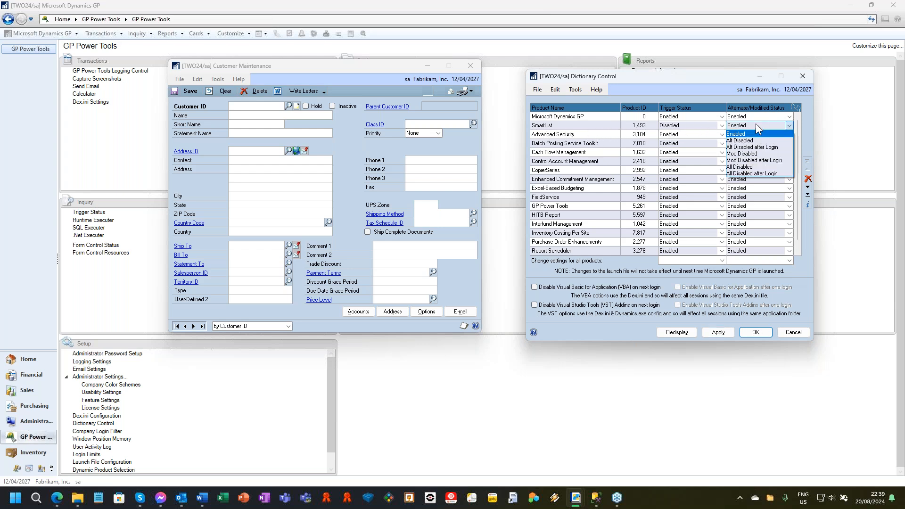
left_click(763, 167)
left_click(724, 332)
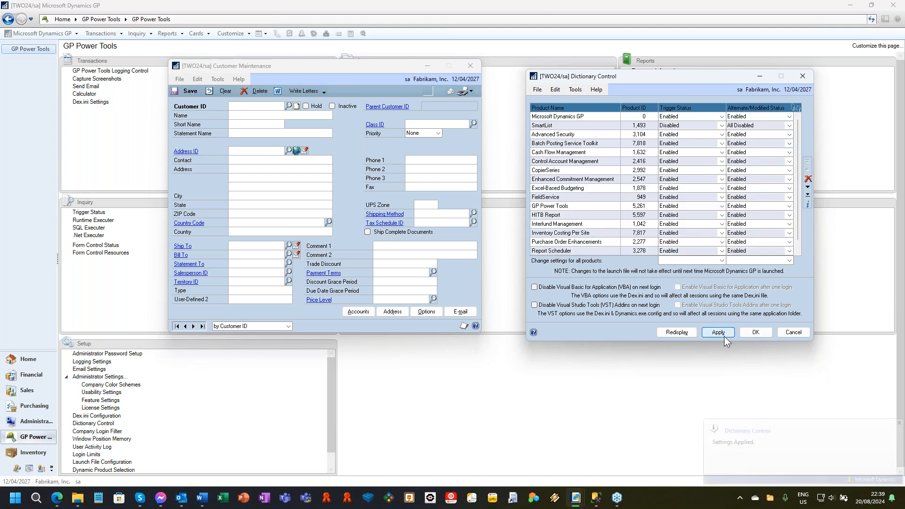
left_click(291, 108)
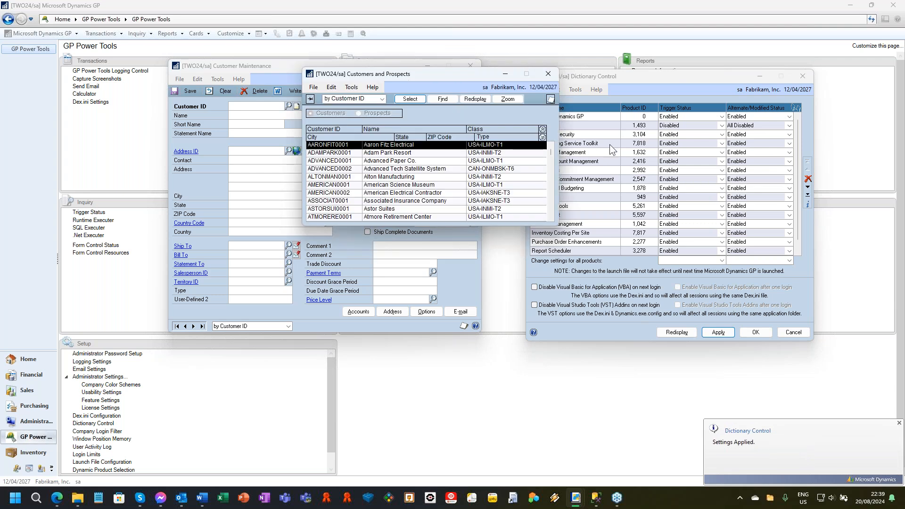
left_click(547, 74)
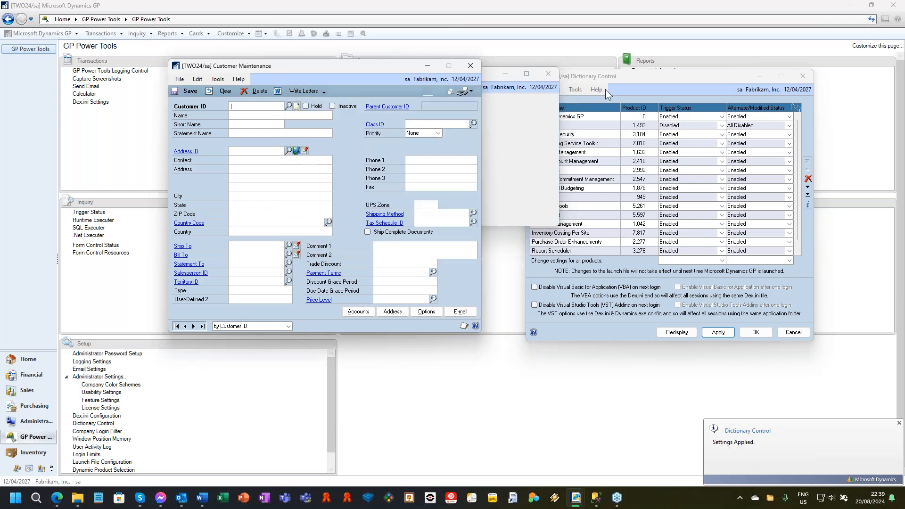
Set SmartList's Trigger Status back to Enabled, apply it, and check the Customer ID lookup again.
left_click(670, 126)
left_click(674, 135)
left_click(717, 332)
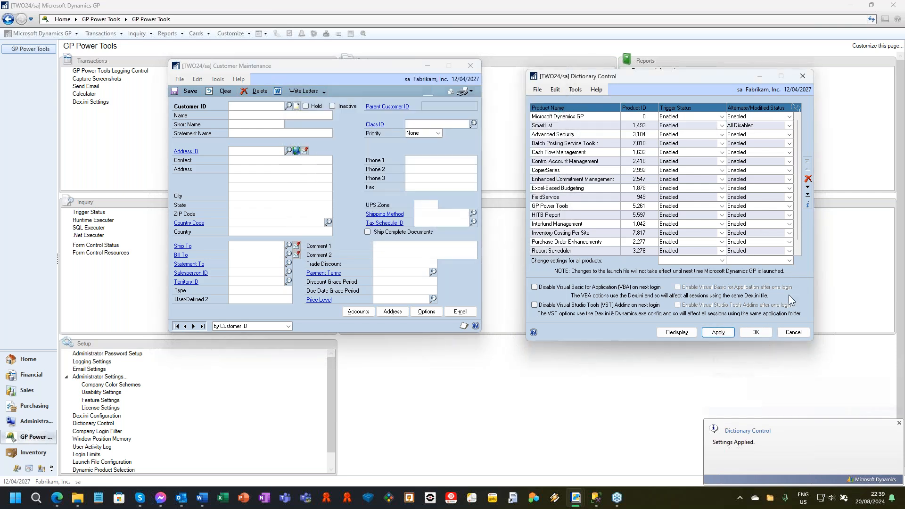
left_click(288, 105)
left_click(288, 106)
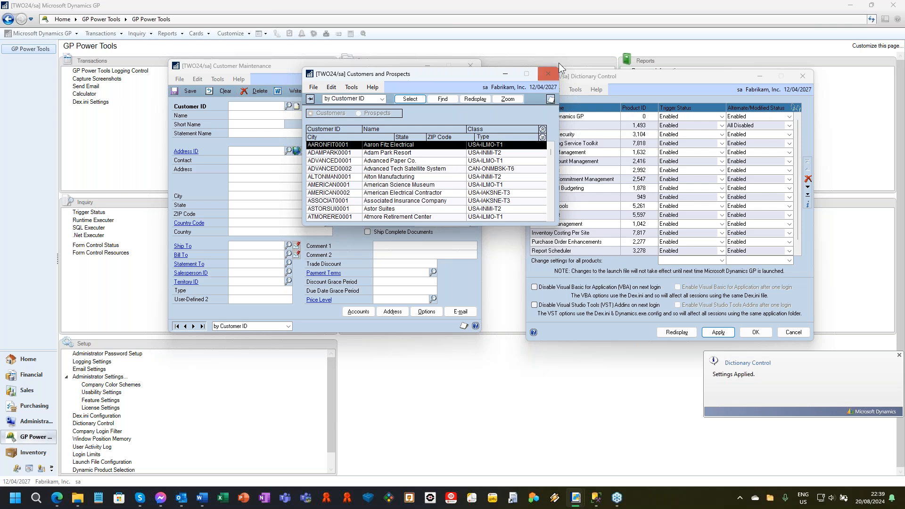
left_click(548, 73)
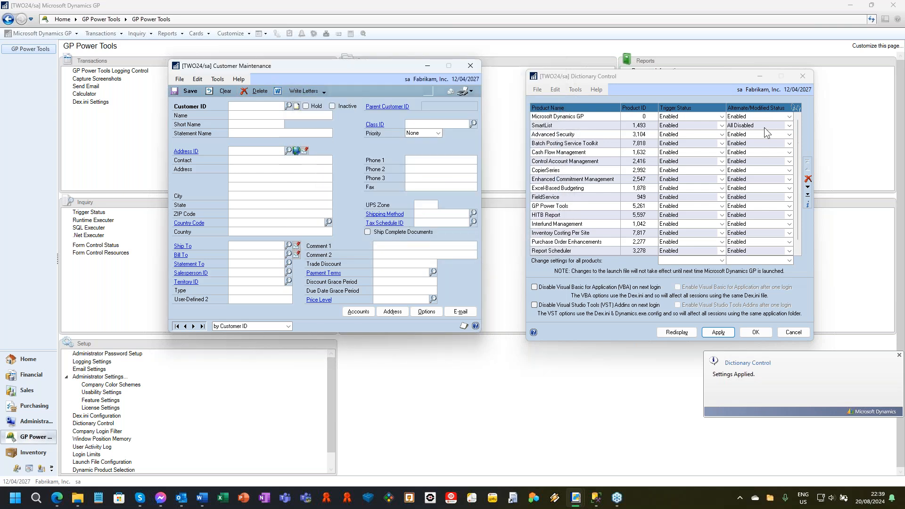
Set SmartList's Alternate/Modified Status back to Enabled, apply it, and check the Customer ID lookup.
left_click(761, 126)
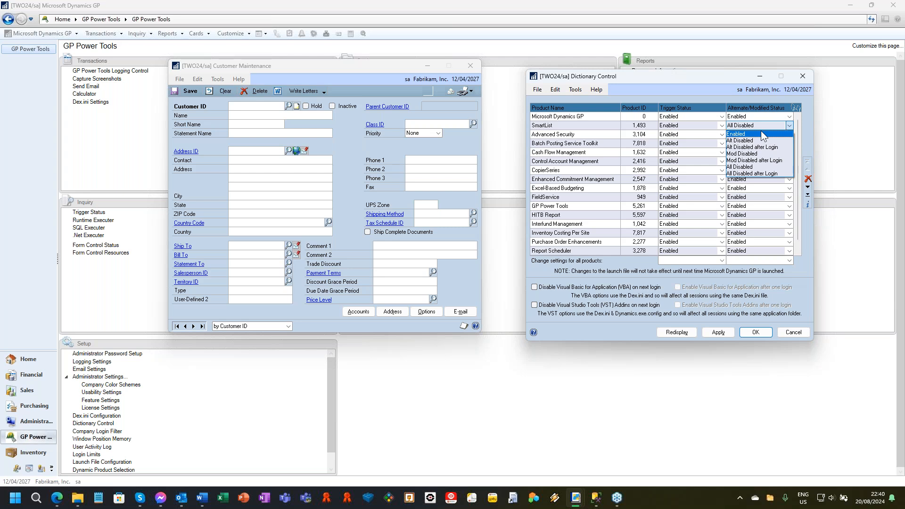
left_click(762, 134)
left_click(718, 332)
left_click(288, 106)
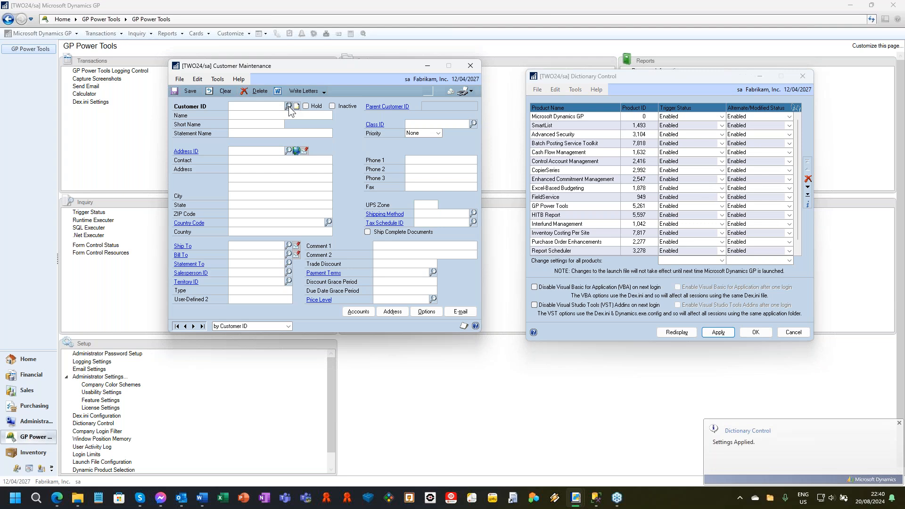
left_click(585, 75)
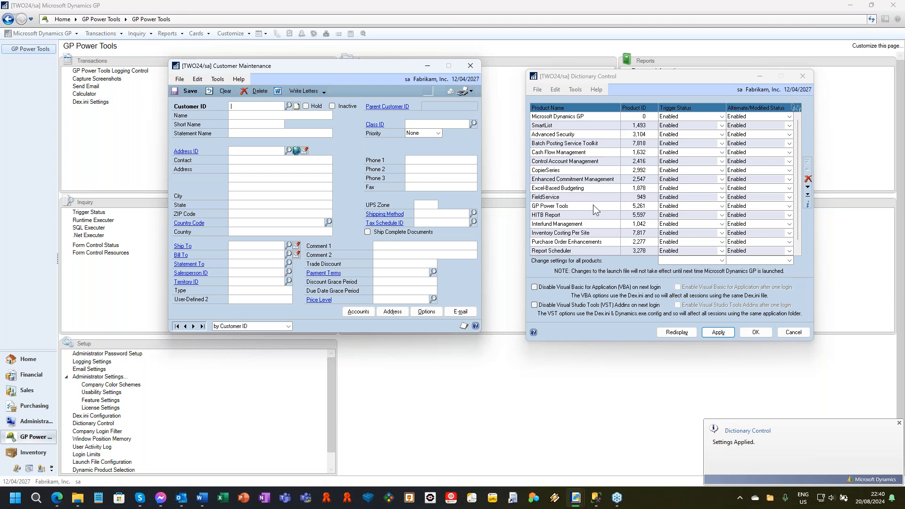
Select the GP Power Tools row in Dictionary Control, and close the Dictionary Control and Customer Maintenance windows.
left_click(574, 211)
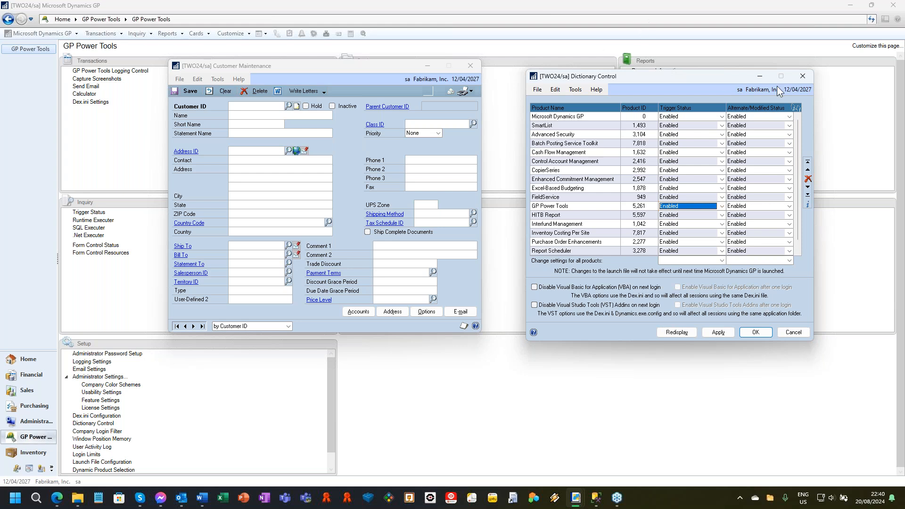
left_click(803, 78)
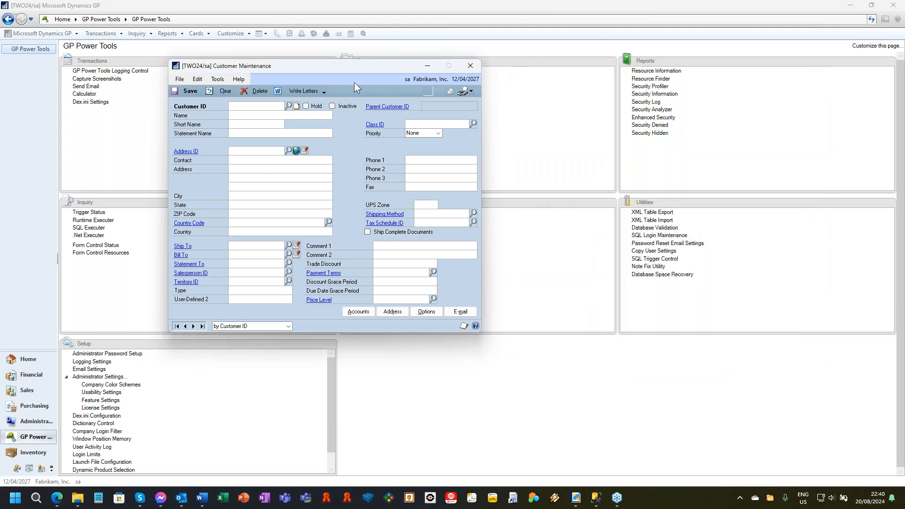
left_click(470, 66)
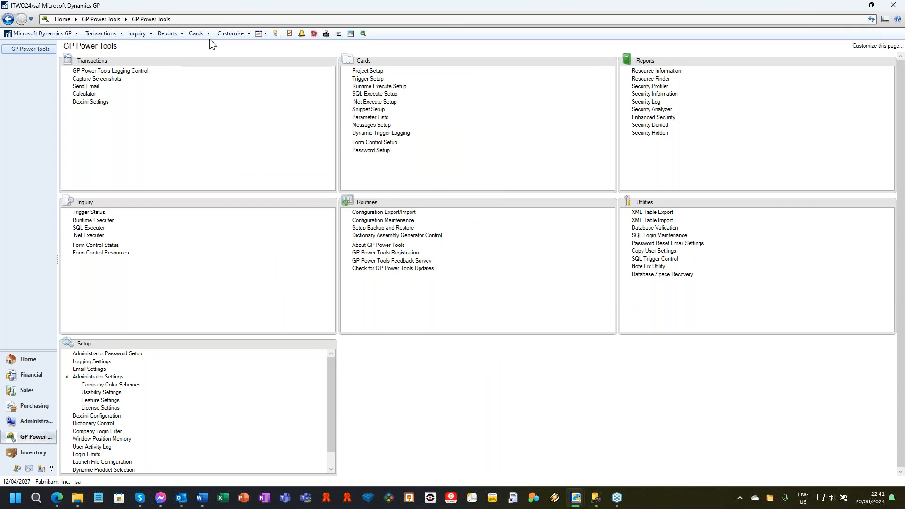
Open the Resource Information window and place it so the rest of the workspace stays accessible.
left_click(198, 30)
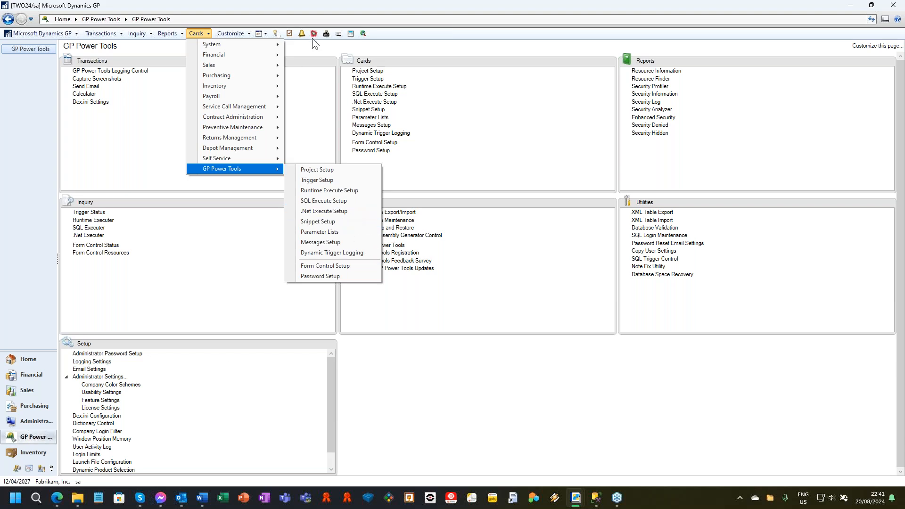
left_click(464, 103)
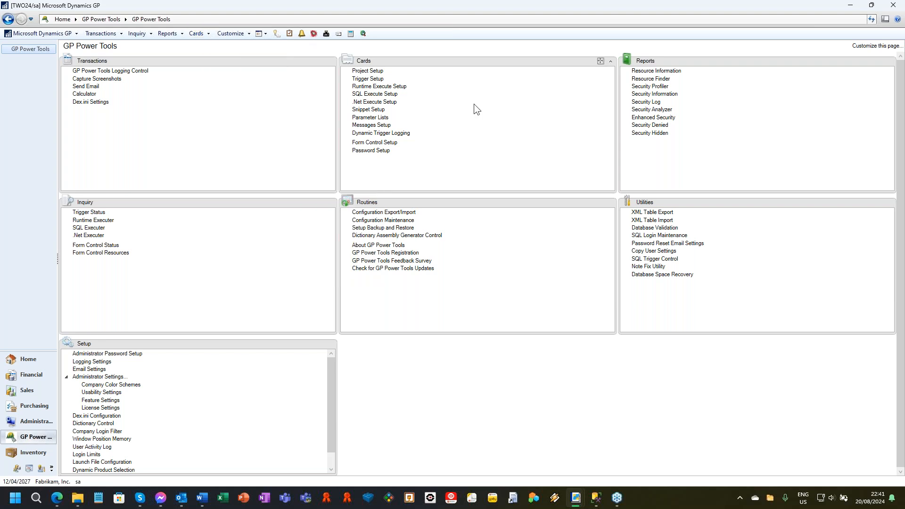
left_click(669, 71)
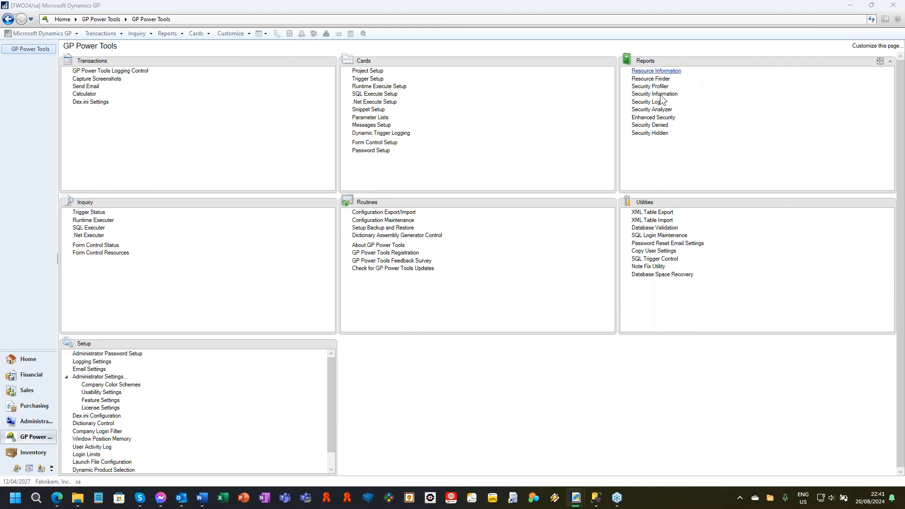
left_click_drag(272, 35, 731, 30)
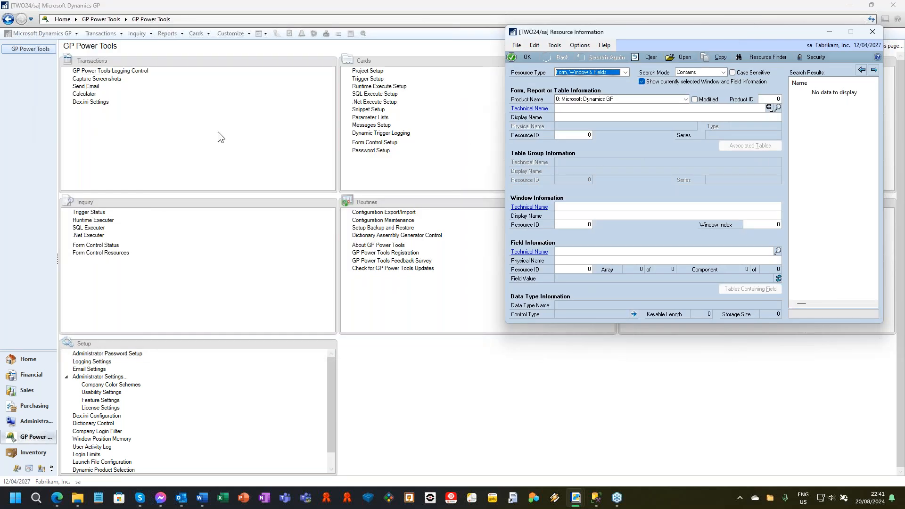
Open version A of Customer Maintenance, place it beside the Resource Information window, and bring Resource Information to the front.
left_click(197, 33)
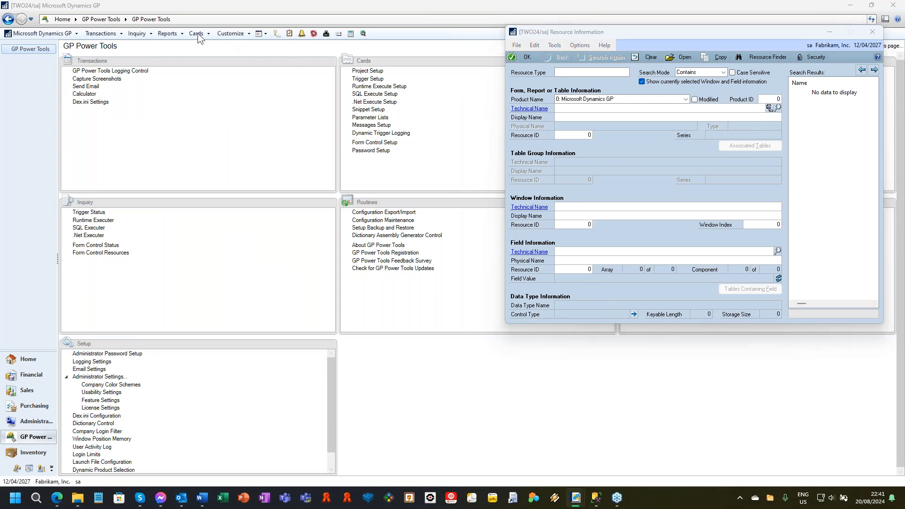
mouse_move(215, 66)
left_click(313, 65)
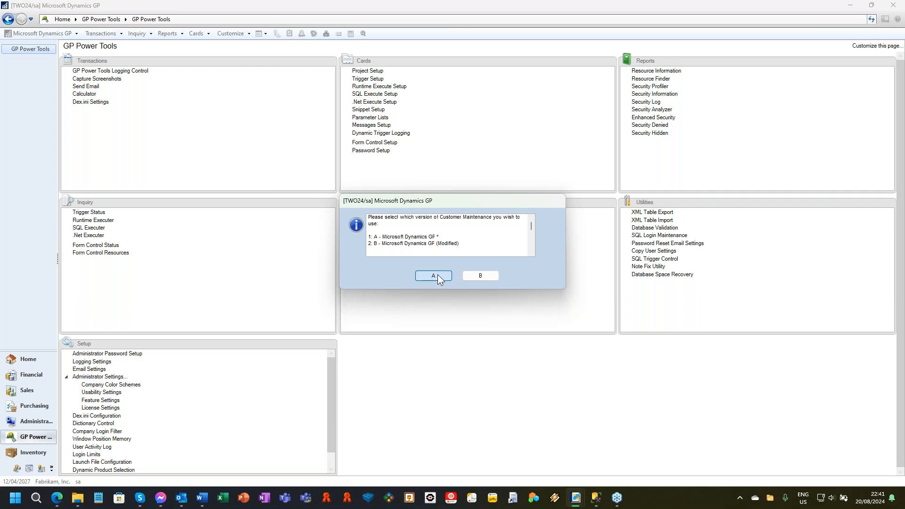
left_click(434, 276)
left_click_drag(329, 67, 268, 54)
mouse_move(579, 505)
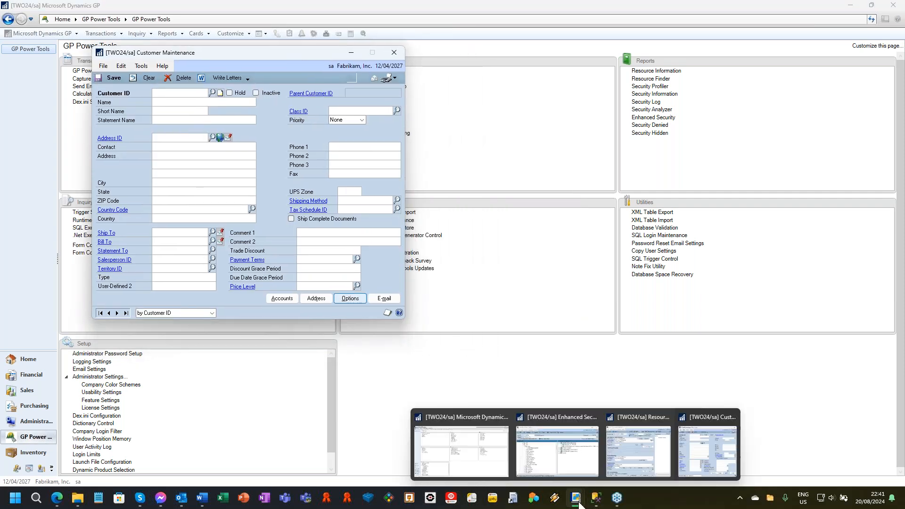
left_click(647, 452)
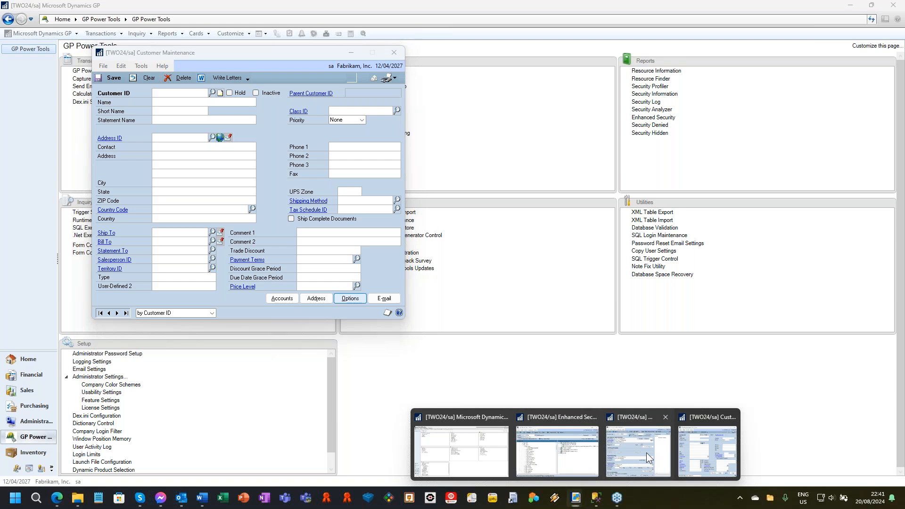
Load the first customer record in Customer Maintenance and move through its fields, then Hold, to examine each one's resource information.
left_click(100, 313)
left_click(175, 103)
key("Tab")
key("Tab")
key("Tab")
key("Tab")
key("Tab")
key("Tab")
key("Tab")
key("Tab")
key("Tab")
key("Tab")
key("Tab")
key("Tab")
key("Tab")
key("Tab")
key("Tab")
key("Tab")
key("Tab")
key("Tab")
key("Tab")
key("Tab")
key("Tab")
key("Tab")
key("Tab")
key("Tab")
left_click(185, 101)
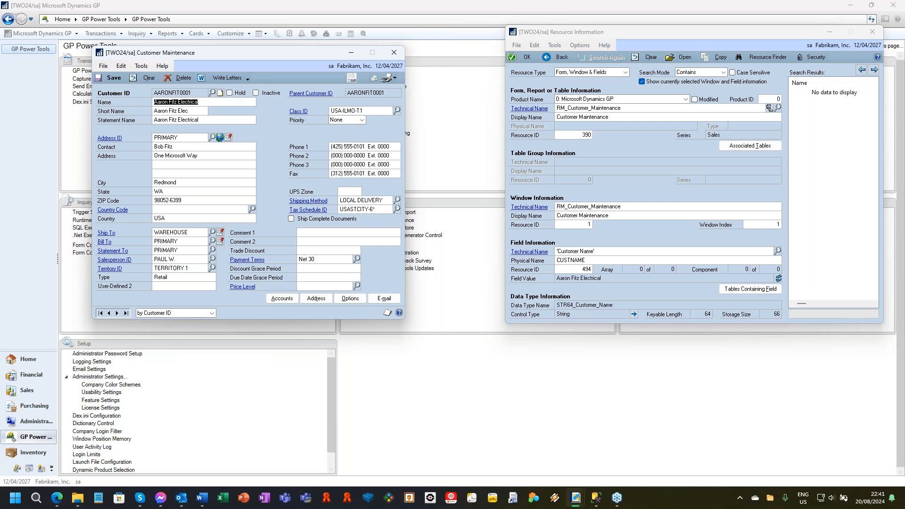
left_click(230, 94)
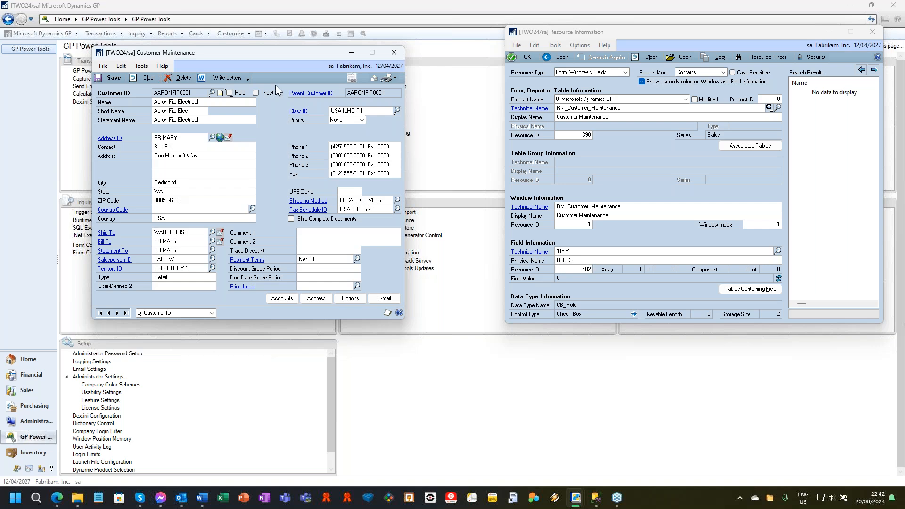
Open Resource Finder for the Hold field from Customer Maintenance and place its window beside the customer card.
left_click(146, 67)
left_click(147, 68)
left_click(141, 66)
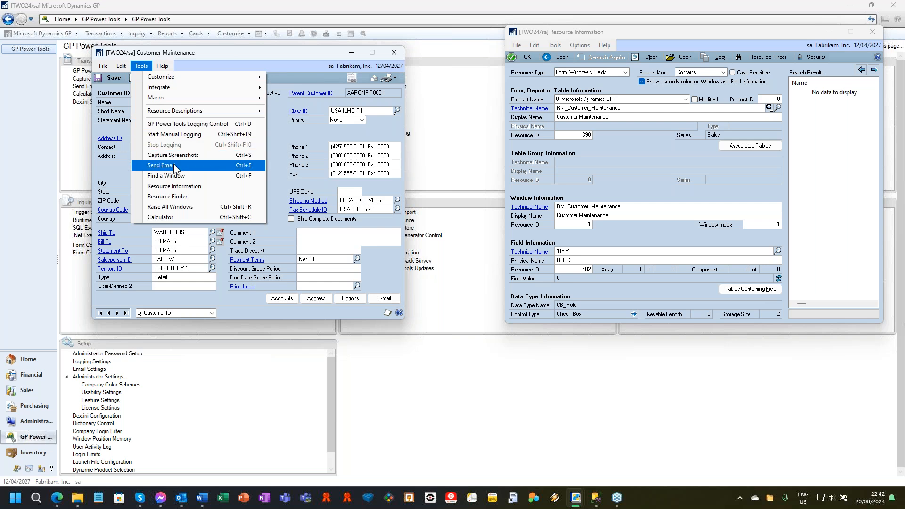
left_click(181, 196)
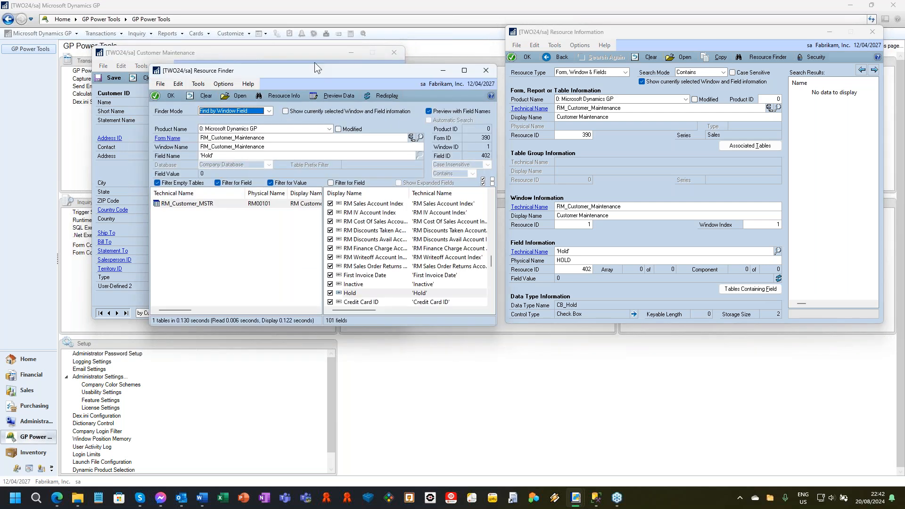
left_click_drag(315, 70, 574, 52)
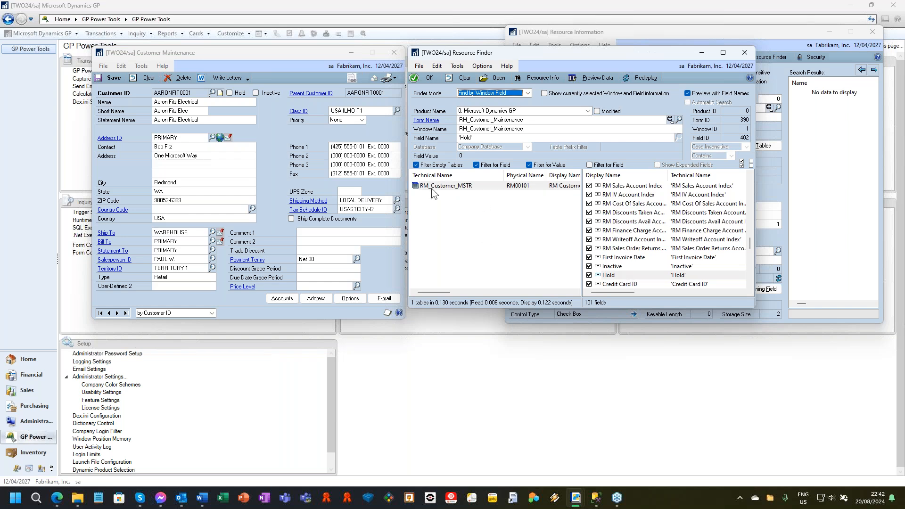
Select the Hold field of RM_Customer_MSTR in Resource Finder, preview the table's data, and close the SQL Execute Setup window.
left_click(610, 276)
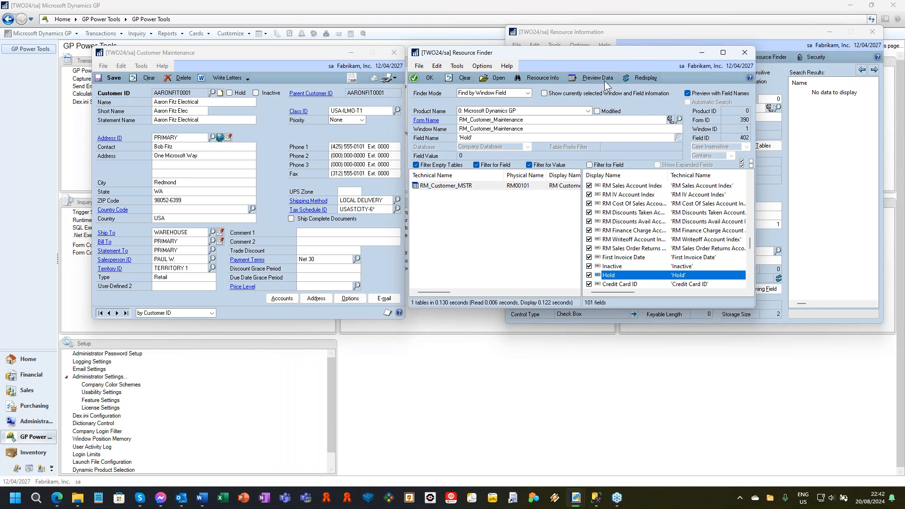
left_click(578, 77)
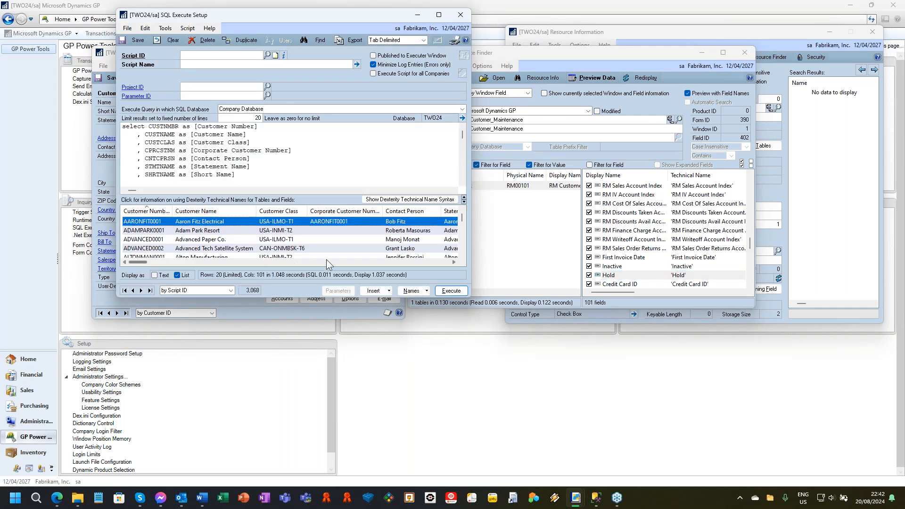
left_click(461, 16)
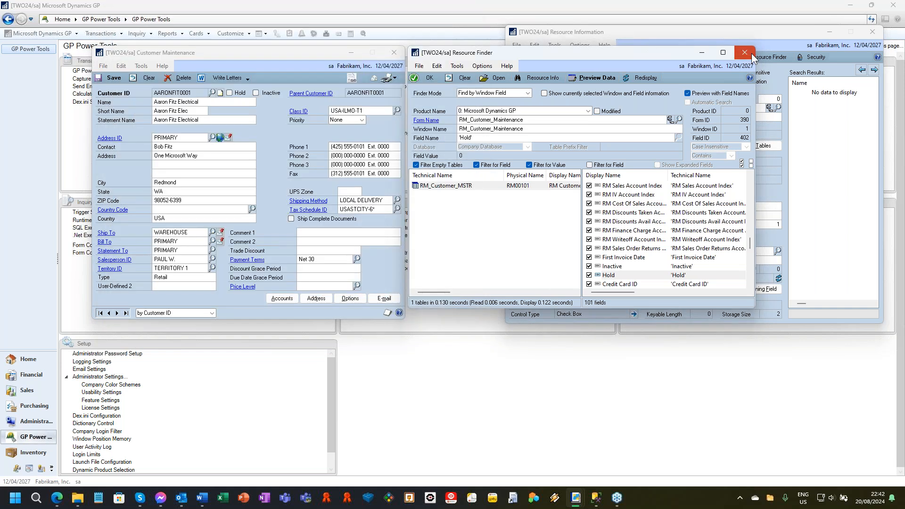
Close the Resource Finder, Resource Information and Customer Maintenance windows.
left_click(745, 52)
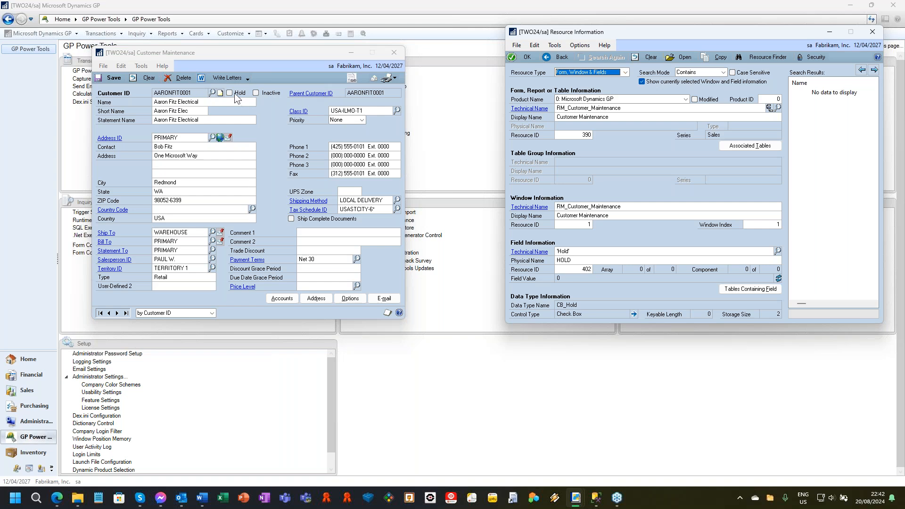
left_click(871, 31)
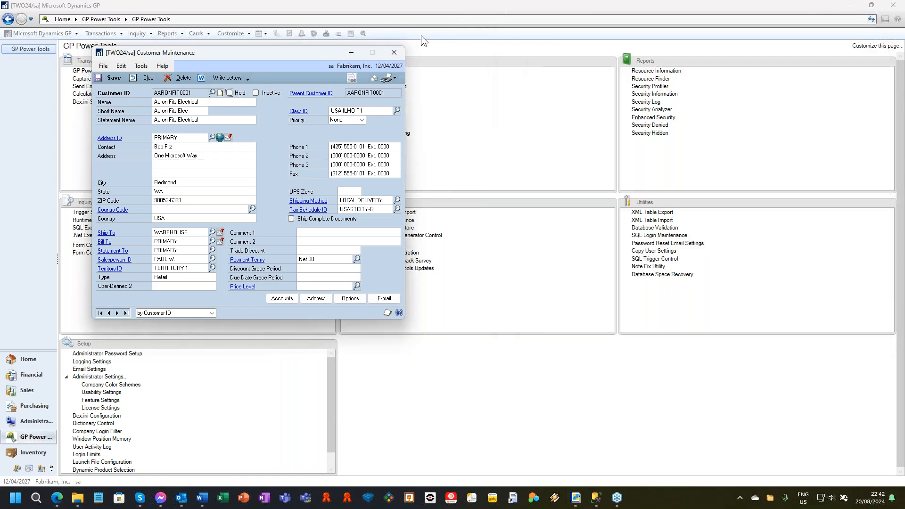
left_click(396, 52)
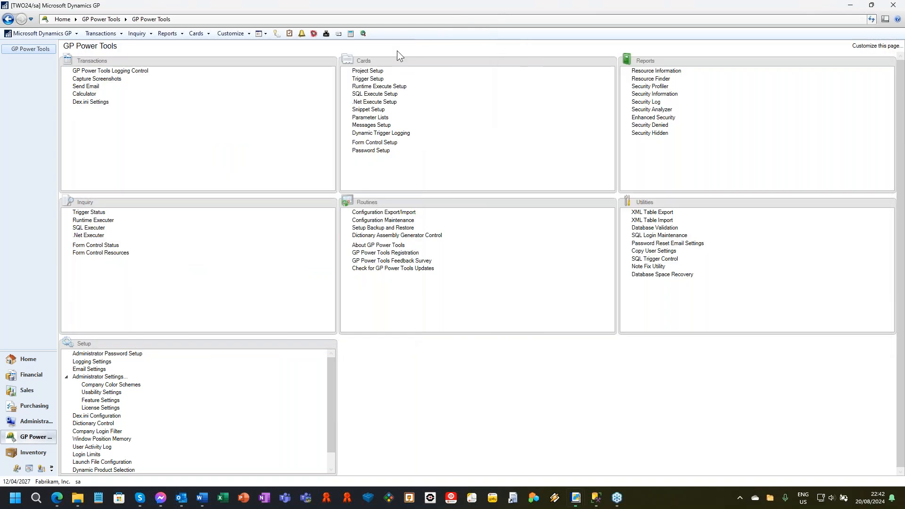
Turn on Automatic Trigger Mode with Logging Automatic Start Only in GP Power Tools Logging Control, and open Trigger Status.
left_click(314, 34)
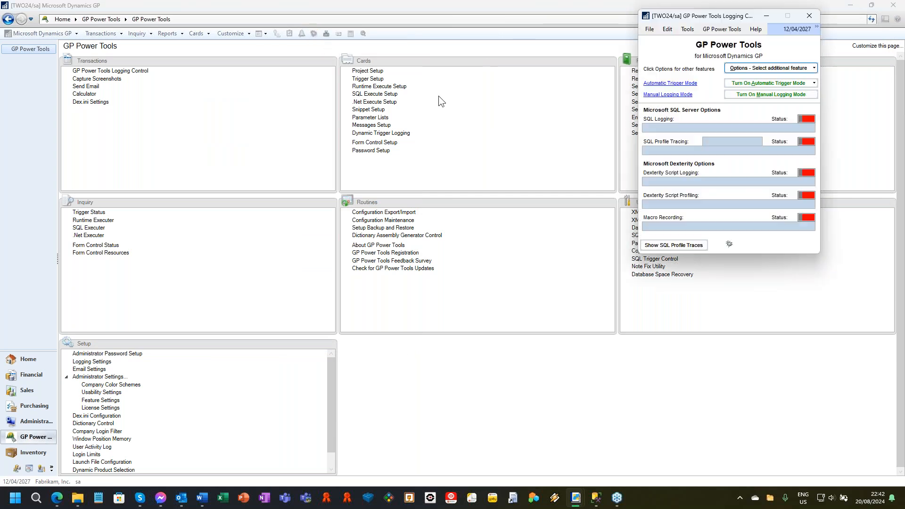
left_click(761, 85)
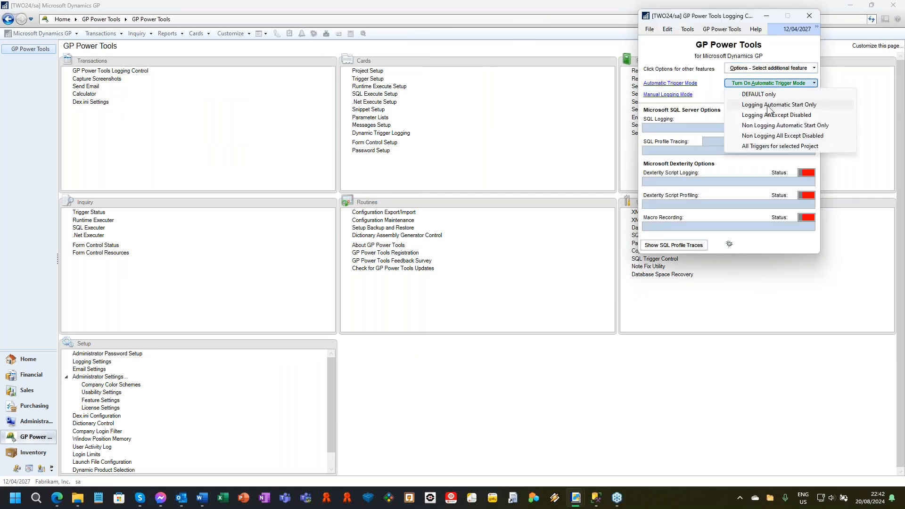
left_click(767, 105)
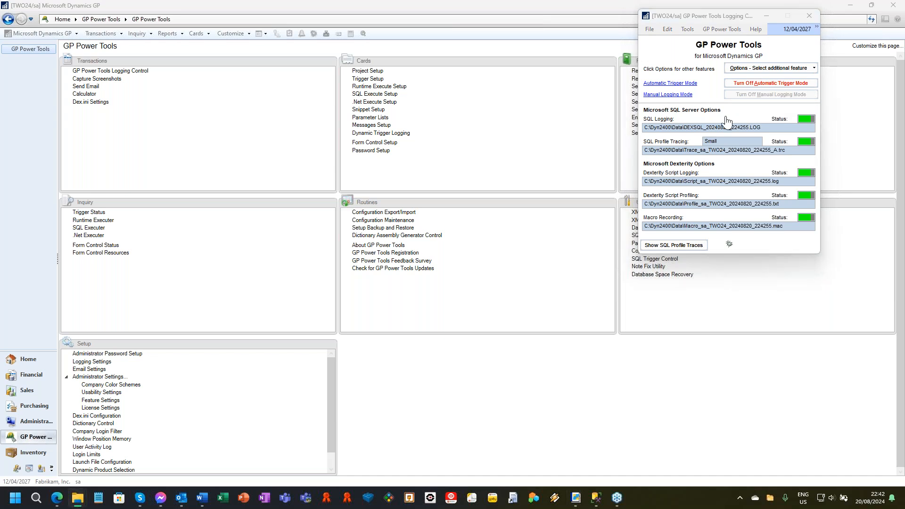
left_click(657, 85)
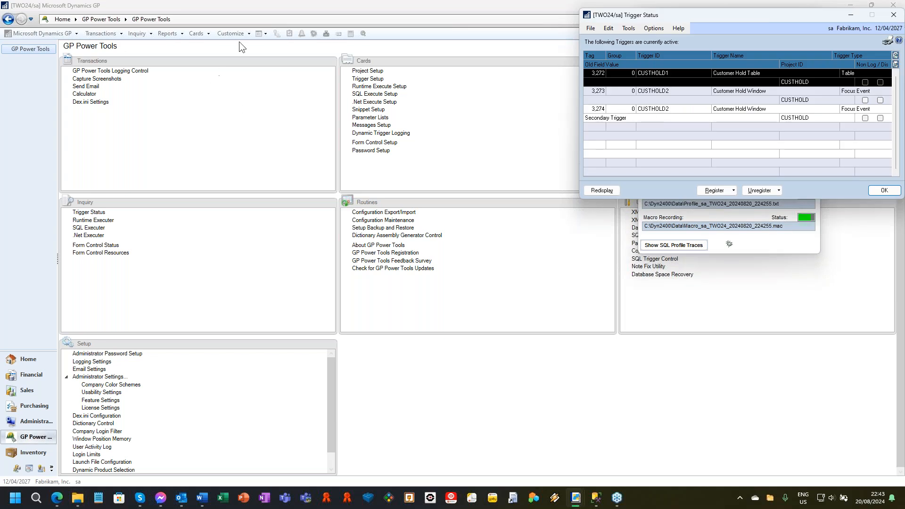
Open Customer Maintenance from the Sales cards and load the first customer record.
left_click(202, 32)
mouse_move(208, 65)
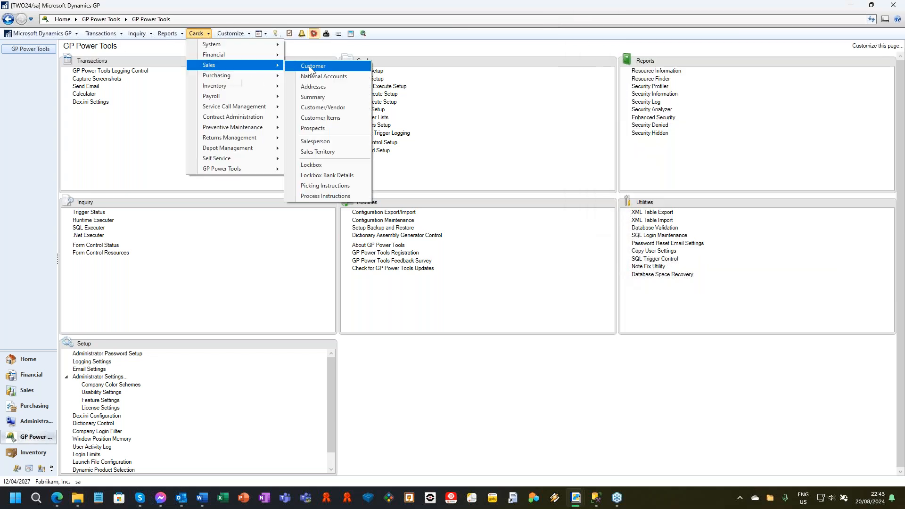
left_click(309, 67)
left_click(437, 273)
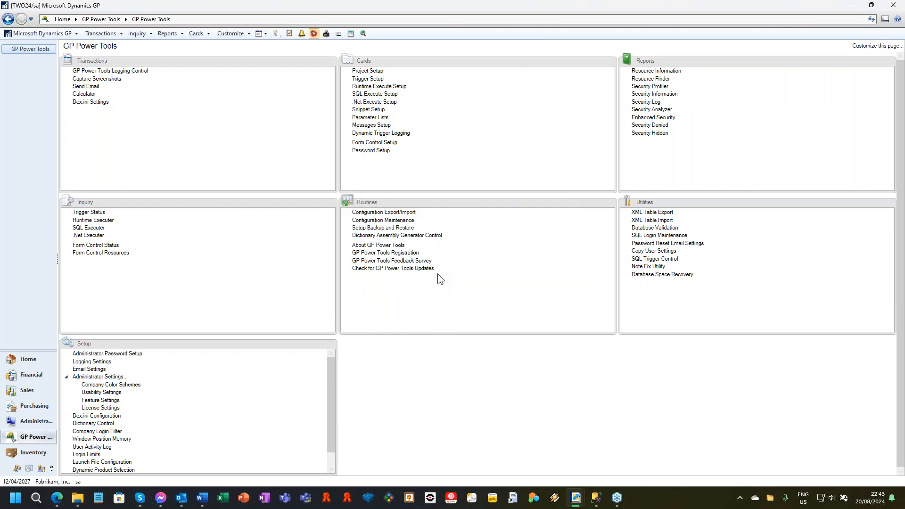
left_click(100, 313)
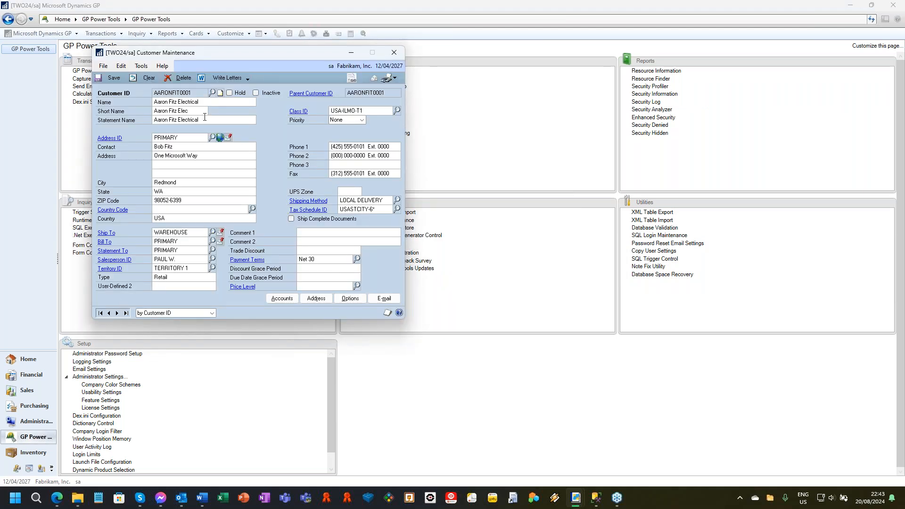
Put the loaded customer on Hold, acknowledge the debugger message, and save the record.
left_click(231, 94)
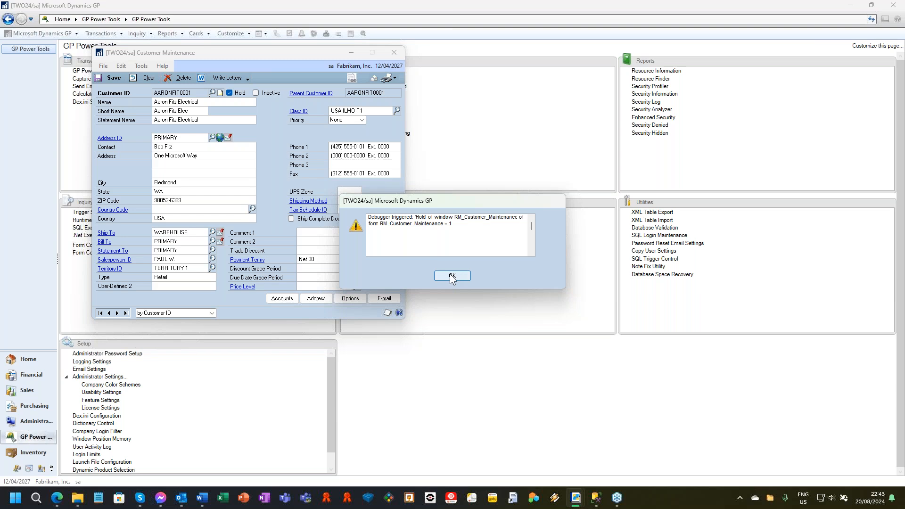
left_click(451, 276)
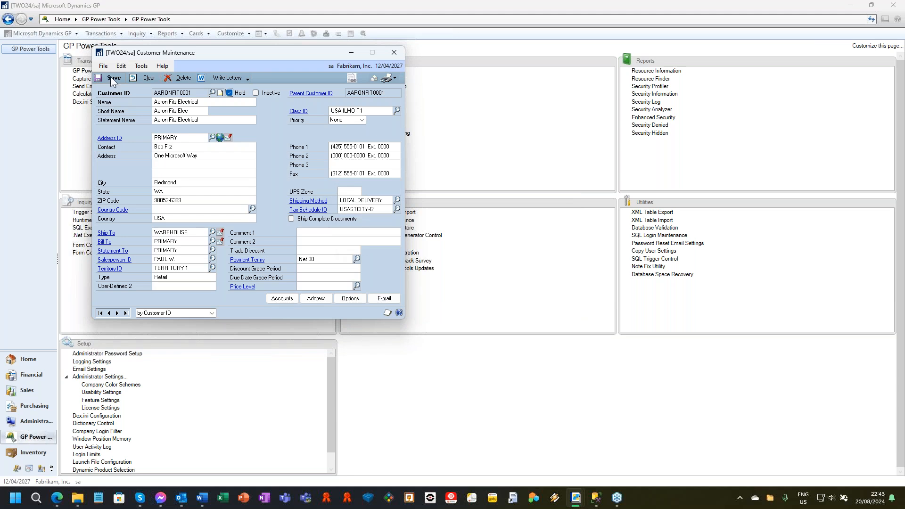
left_click(110, 77)
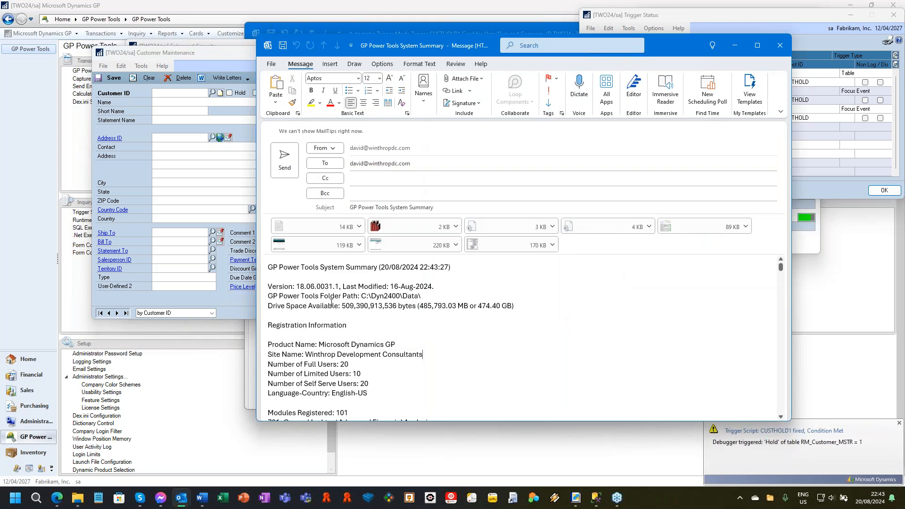
Review the GP Power Tools System Summary email in Outlook, and close it without saving changes.
scroll(321, 286, "down", 1)
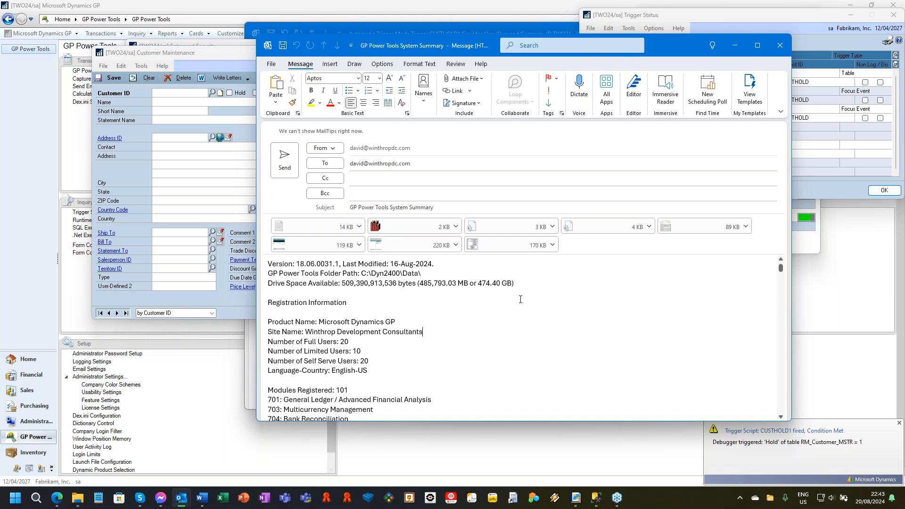
scroll(519, 300, "down", 3)
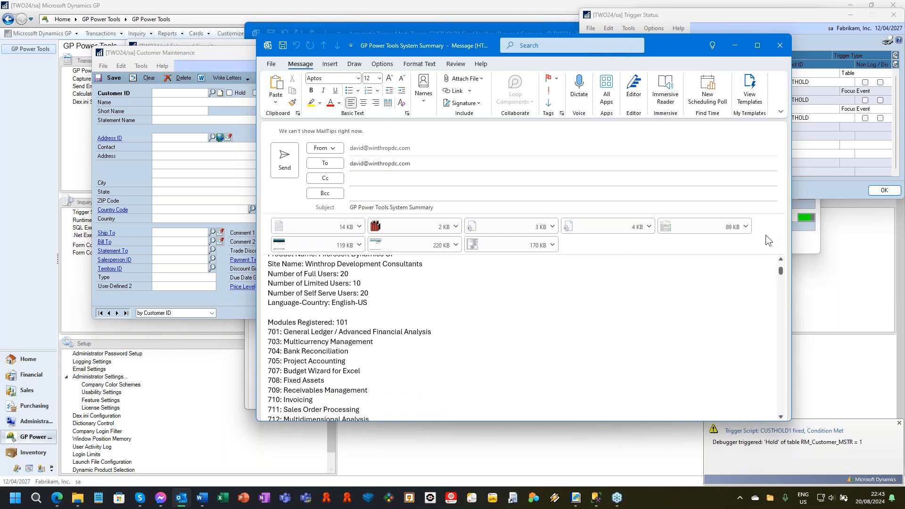
left_click(781, 51)
left_click(456, 273)
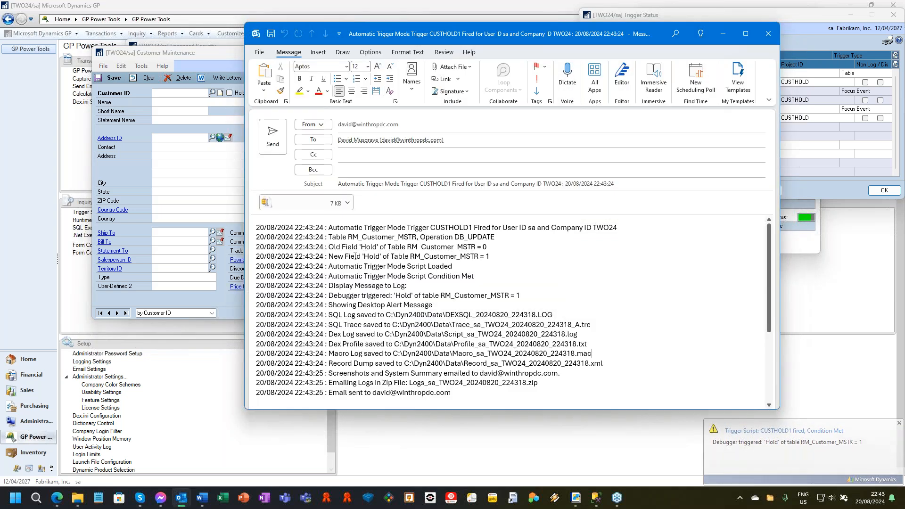
Examine the CUSTHOLD1 trigger email's Hold values, subject, saved log files and sending details, and close it without saving changes.
left_click_drag(477, 246, 490, 249)
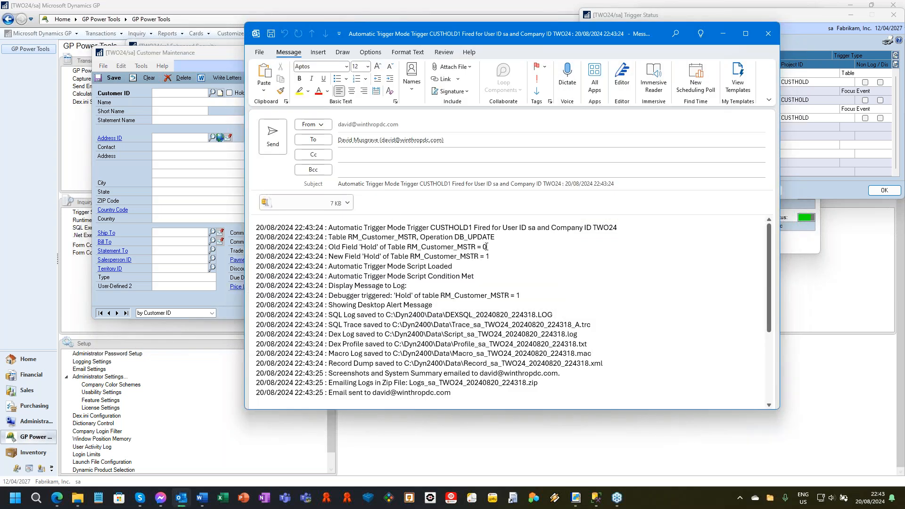
double_click(488, 256)
left_click(458, 183)
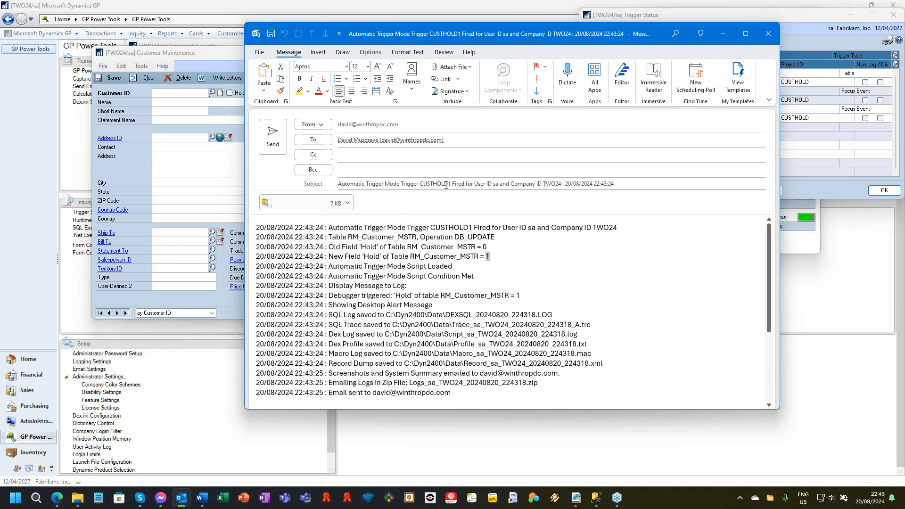
left_click_drag(458, 183, 628, 181)
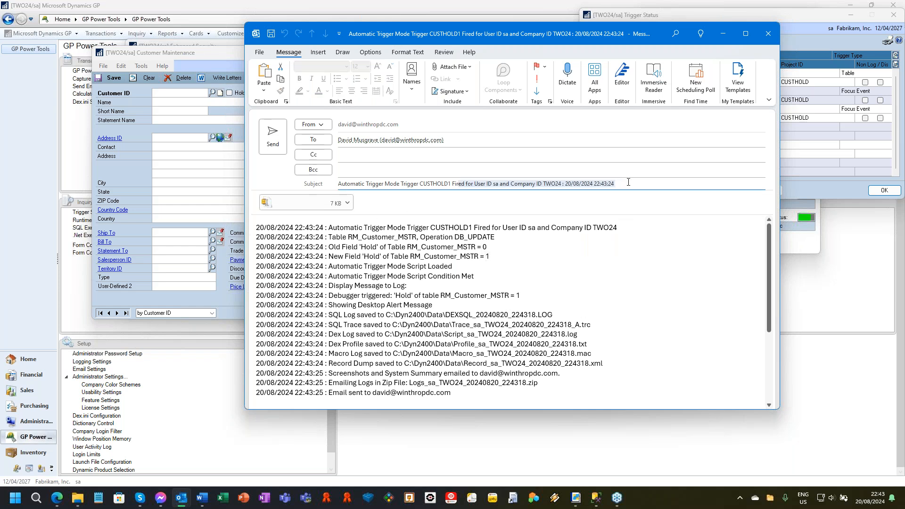
left_click_drag(406, 294, 471, 373)
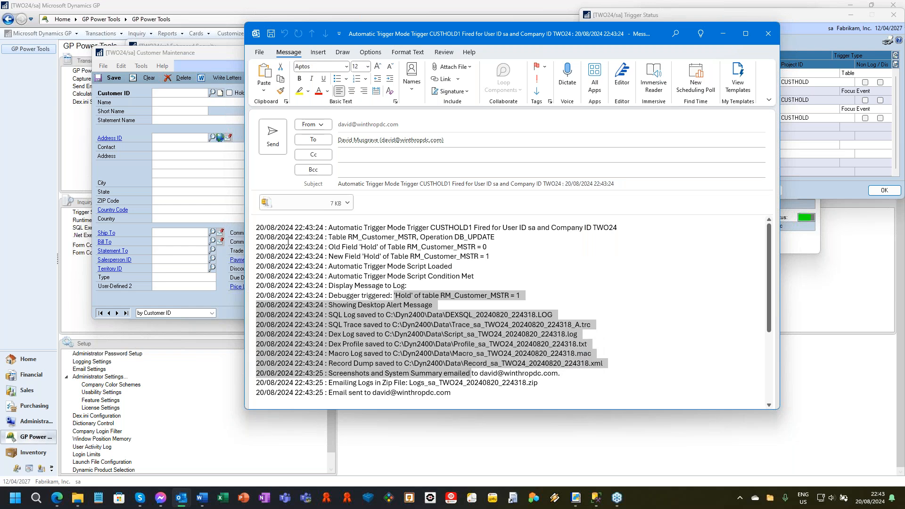
scroll(447, 338, "down", 3)
left_click_drag(316, 324, 523, 325)
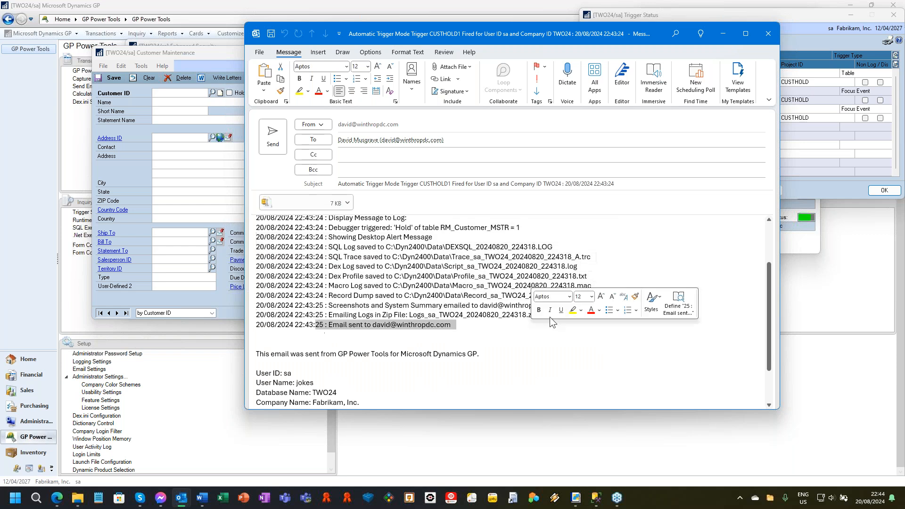
left_click(769, 33)
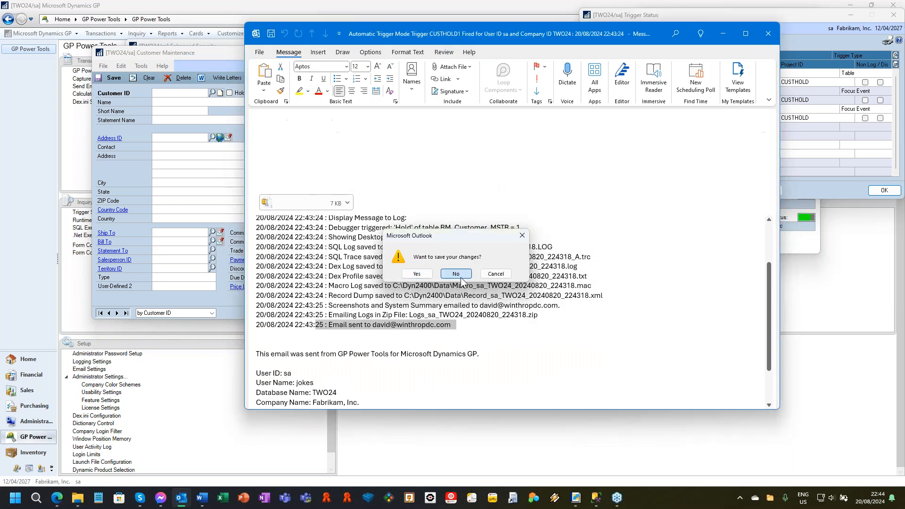
left_click(456, 273)
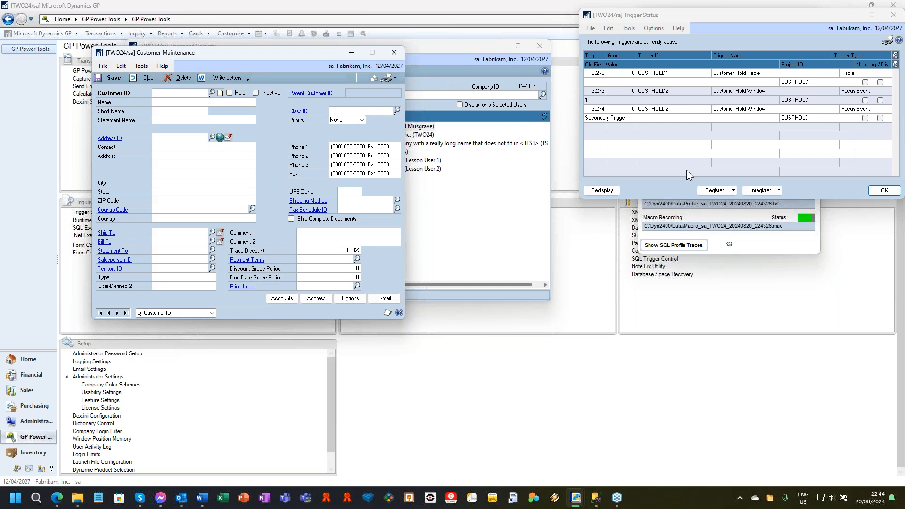
Turn off Automatic Trigger Mode in GP Power Tools Logging Control, and close Customer Maintenance.
left_click(774, 242)
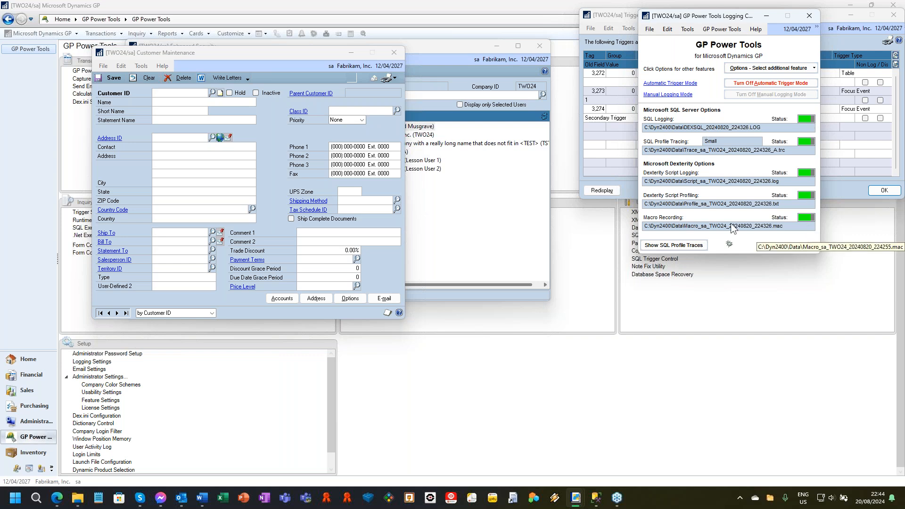
left_click(742, 84)
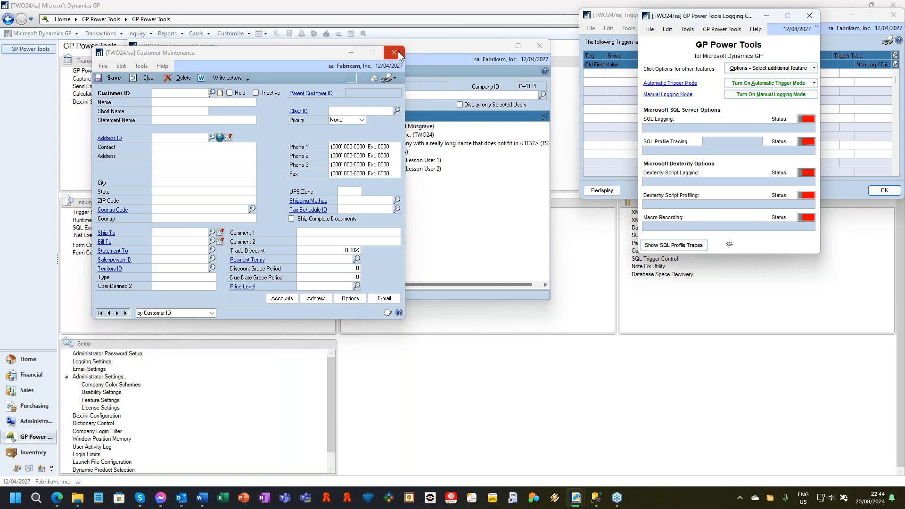
left_click(400, 54)
left_click(735, 84)
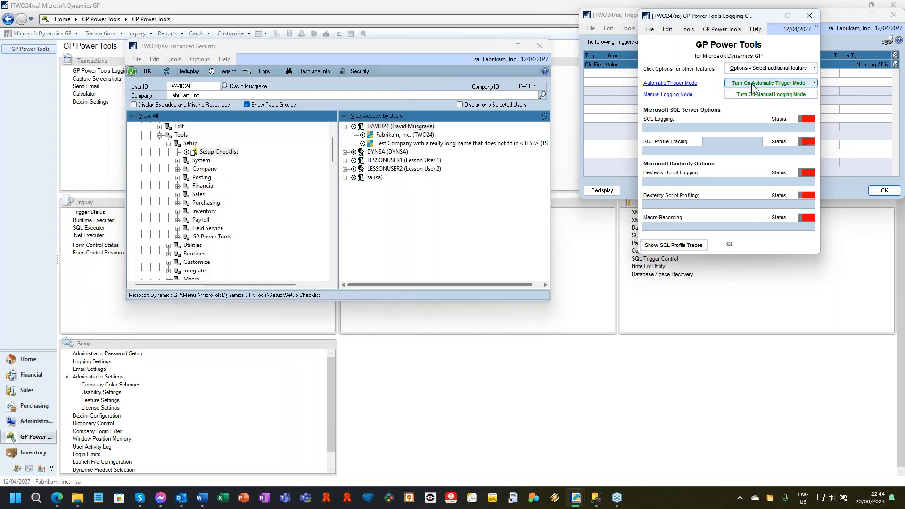
left_click(706, 92)
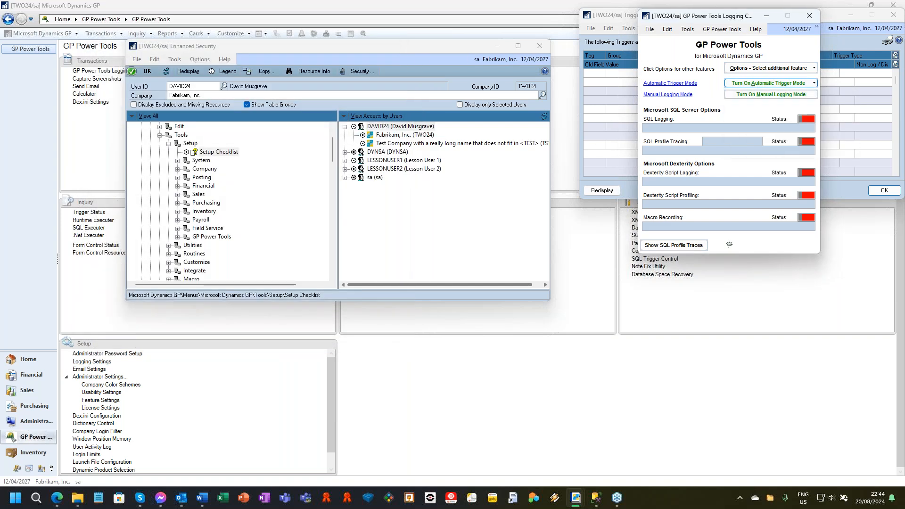
Turn on Automatic Trigger Mode for Non Logging Automatic Start Only triggers and review the registered triggers in Trigger Status.
left_click(776, 84)
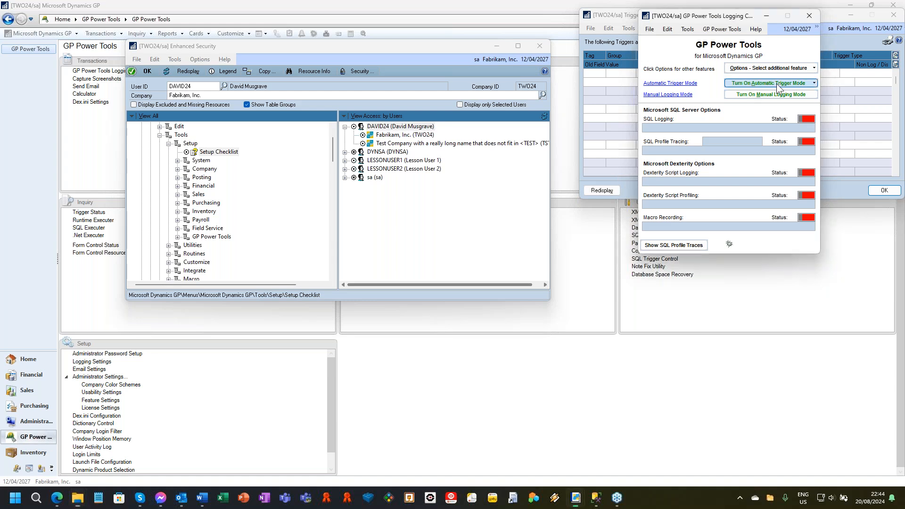
left_click(776, 83)
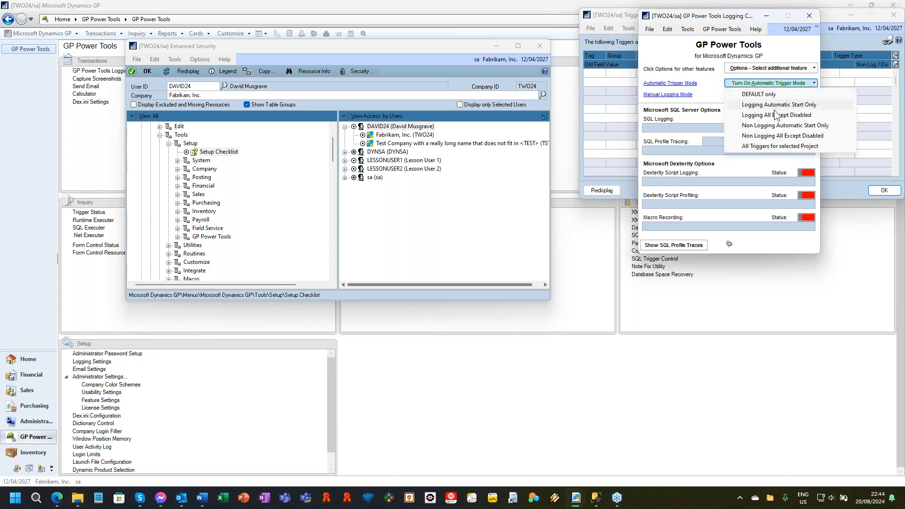
left_click(778, 126)
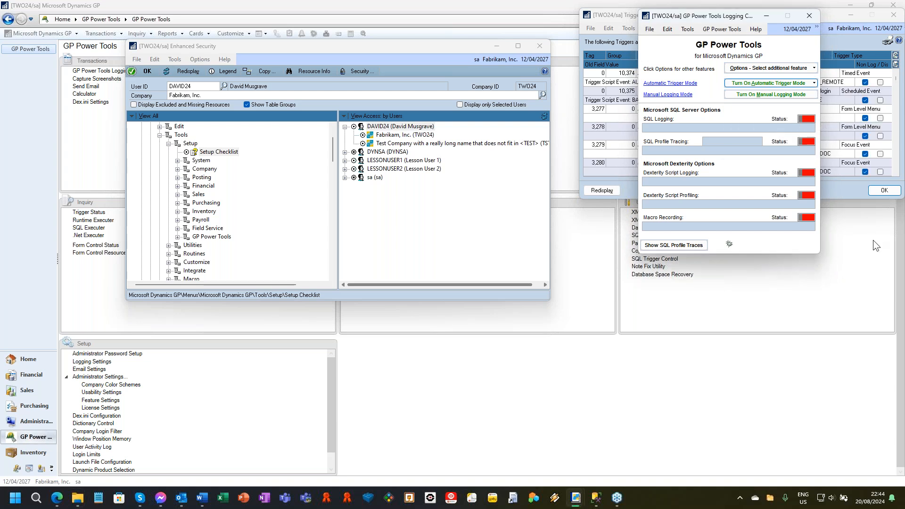
left_click(623, 15)
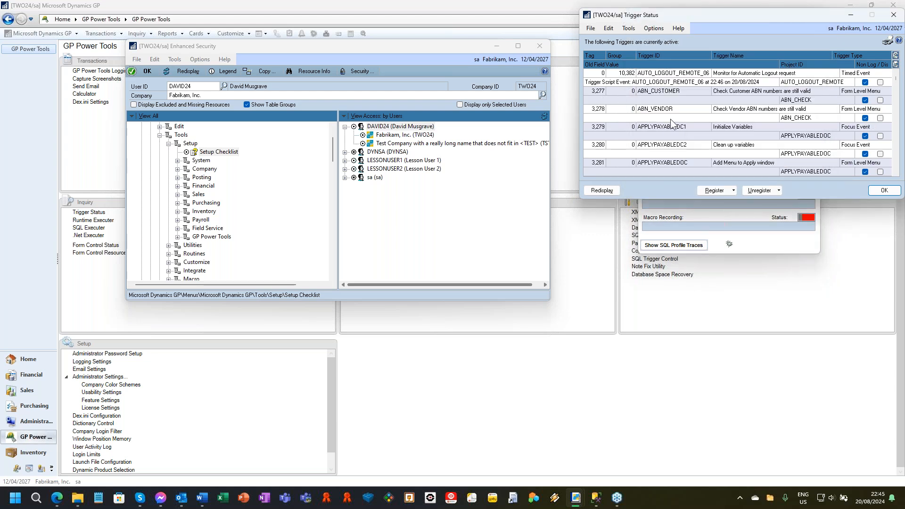
left_click(795, 248)
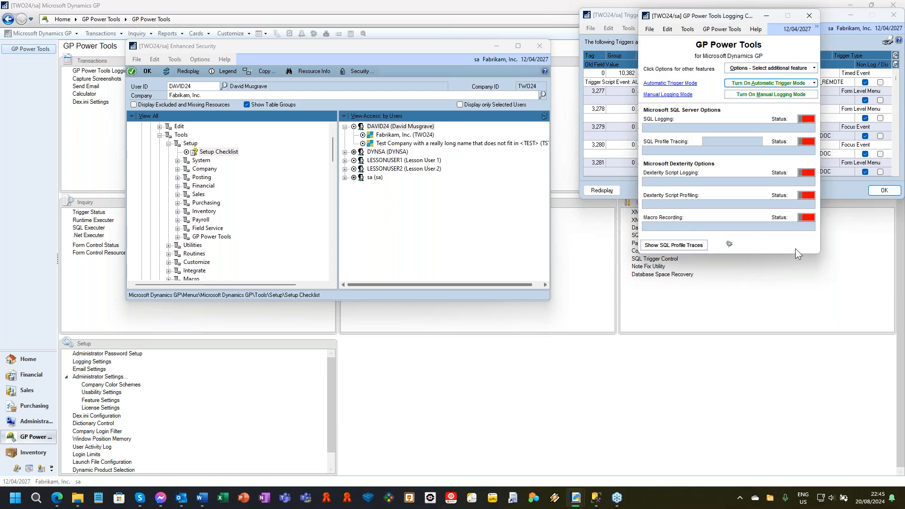
Close Enhanced Security and shrink the main Dynamics GP window so it sits beside Logging Control.
left_click(540, 45)
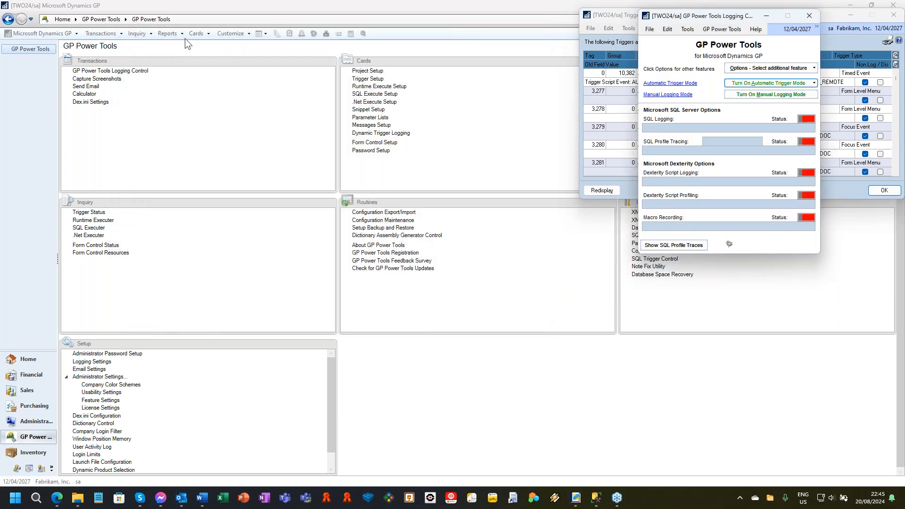
left_click(185, 38)
left_click(196, 33)
left_click(470, 2)
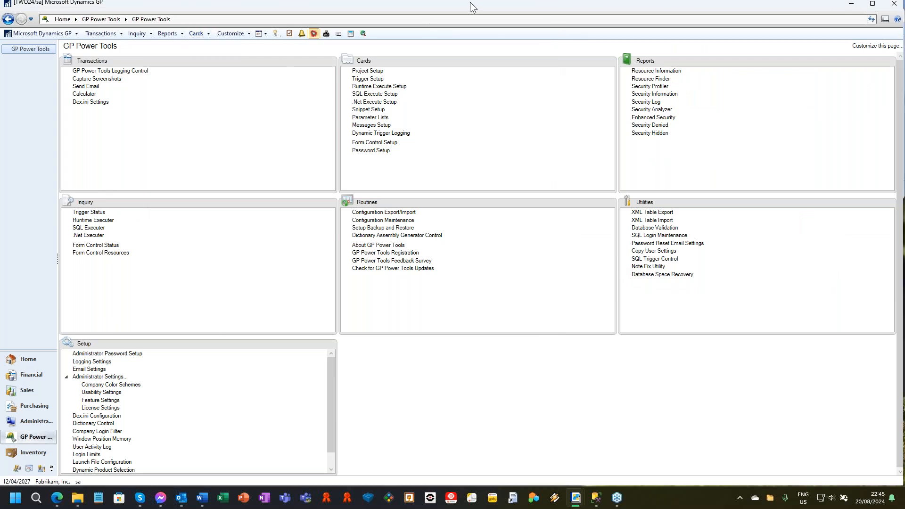
double_click(470, 2)
Open Customer Maintenance from the sales cards, check the log statuses in Logging Control, and close Customer Maintenance.
left_click(312, 42)
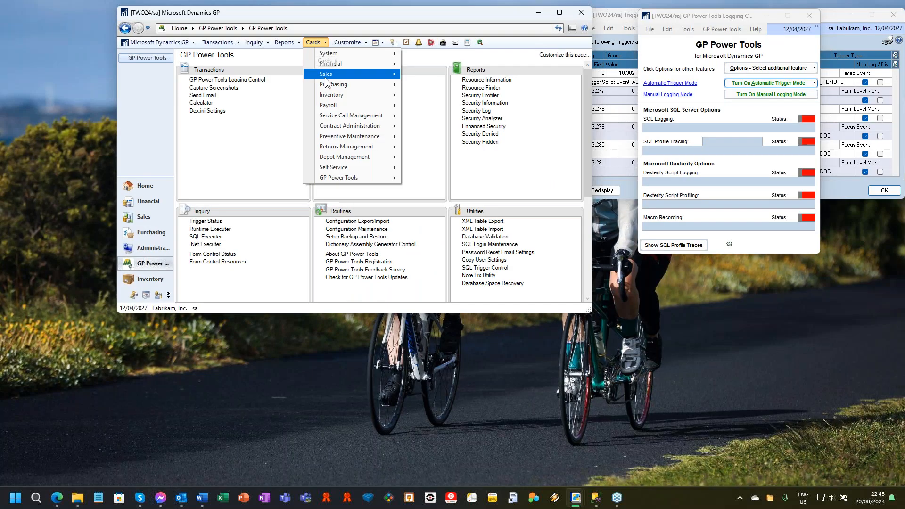
mouse_move(350, 72)
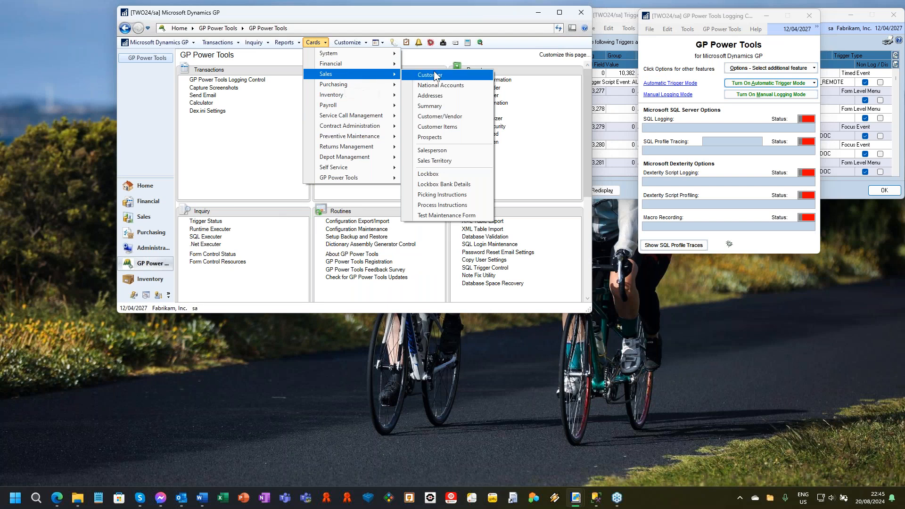
left_click(464, 90)
left_click(431, 273)
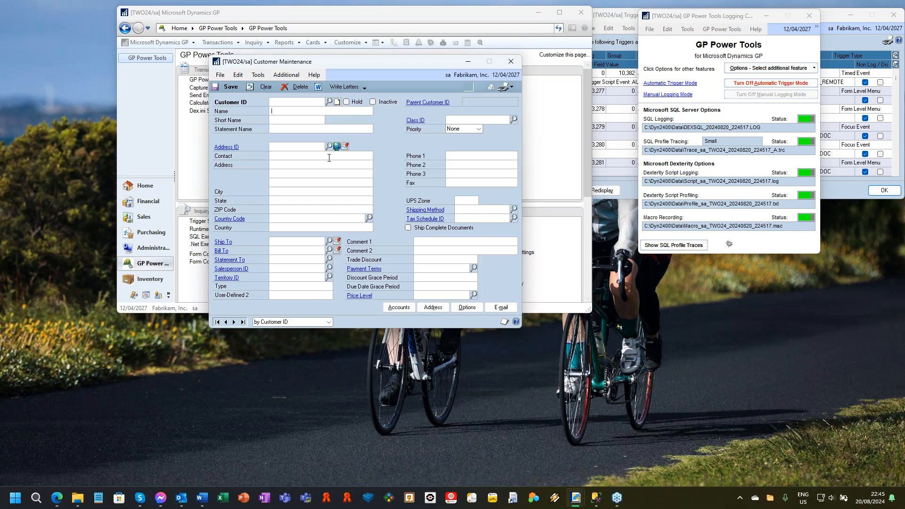
left_click(511, 62)
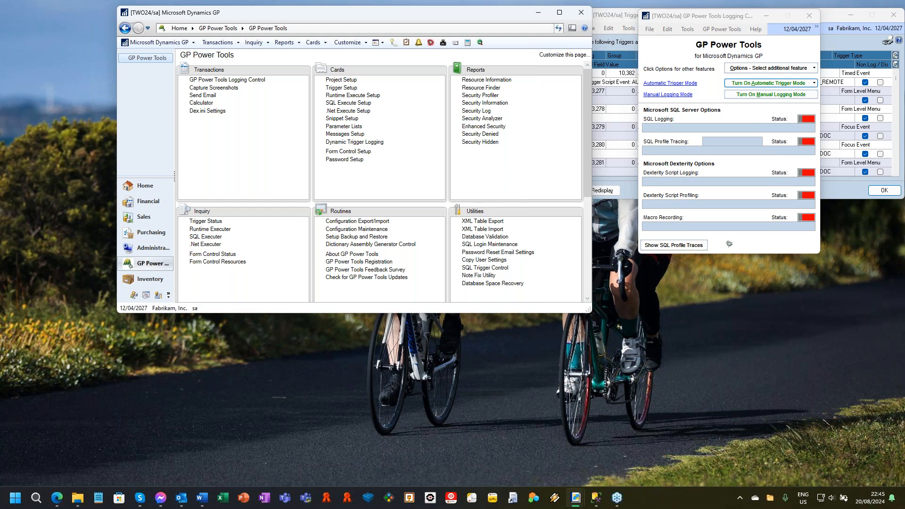
key("alt+Tab")
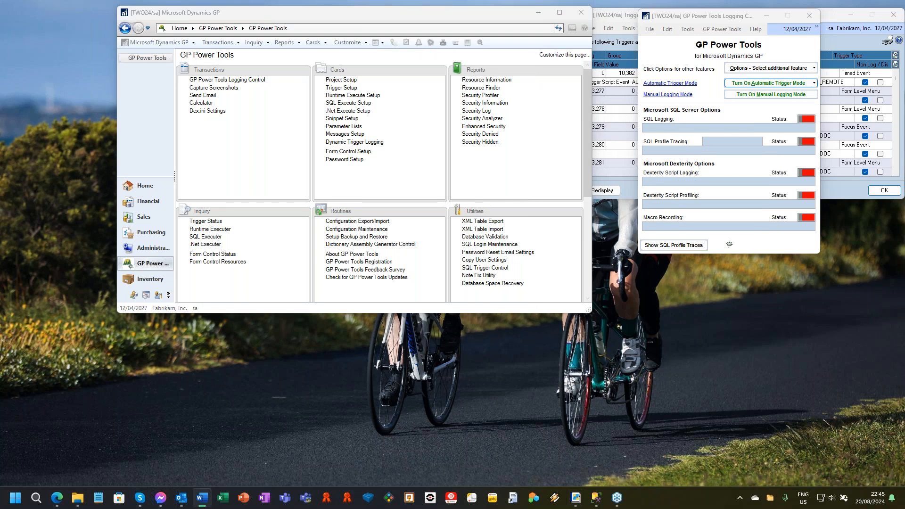
Close Logging Control, unregister all triggers in Trigger Status, and close that window.
left_click(809, 16)
left_click(752, 190)
left_click(770, 232)
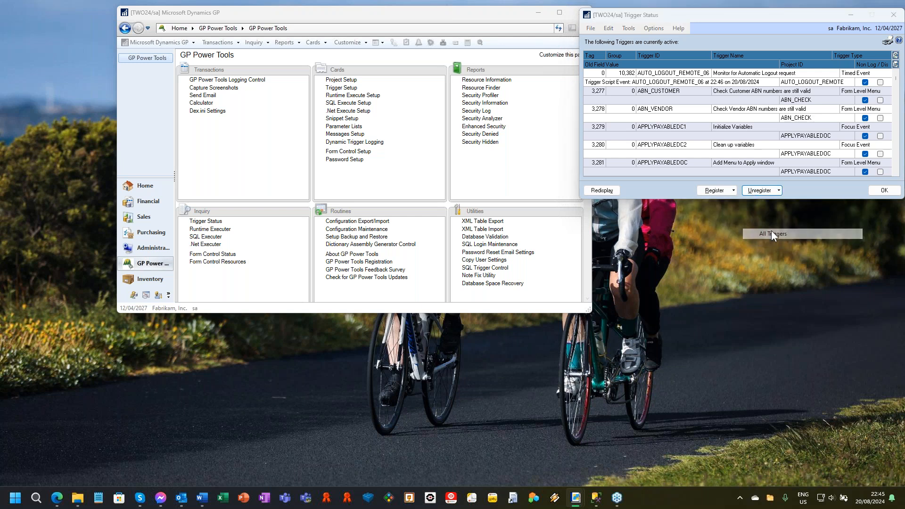
left_click(893, 16)
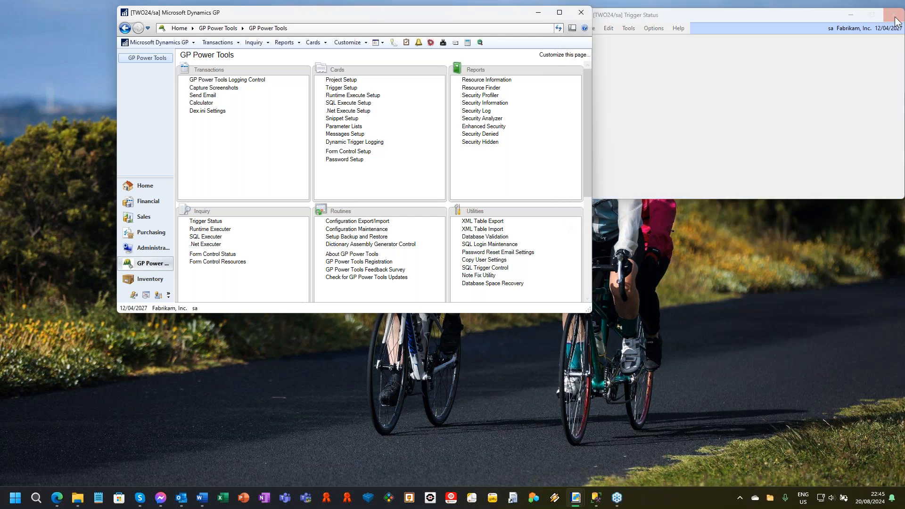
Maximize the main Dynamics GP window and load the CUSTOMERS project in Project Setup.
left_click_drag(360, 18, 326, 21)
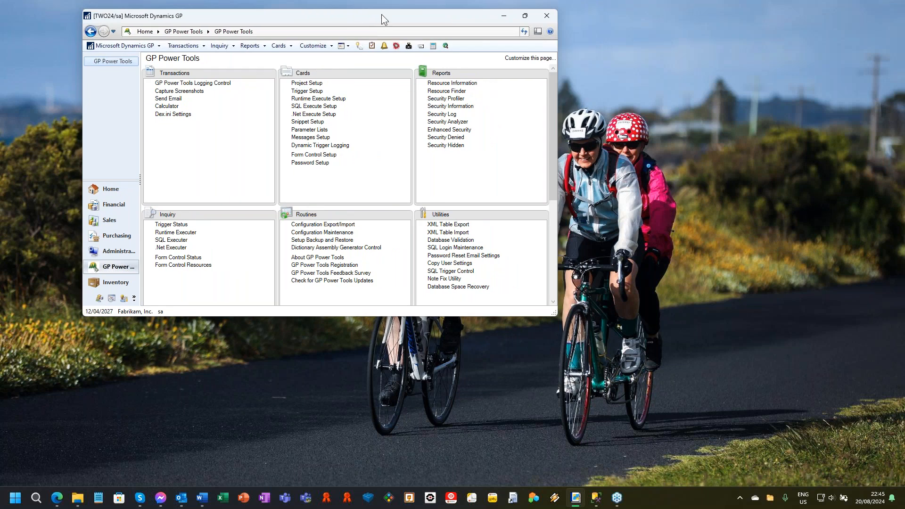
double_click(381, 17)
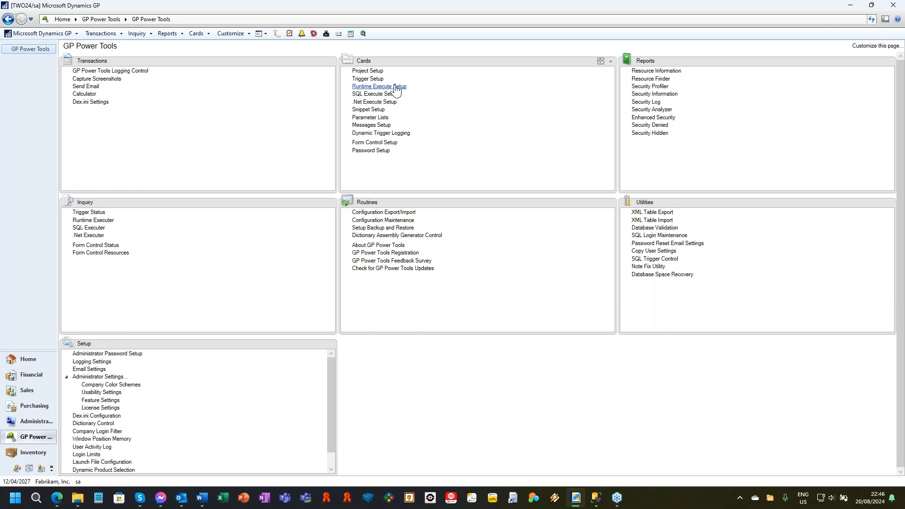
left_click(367, 72)
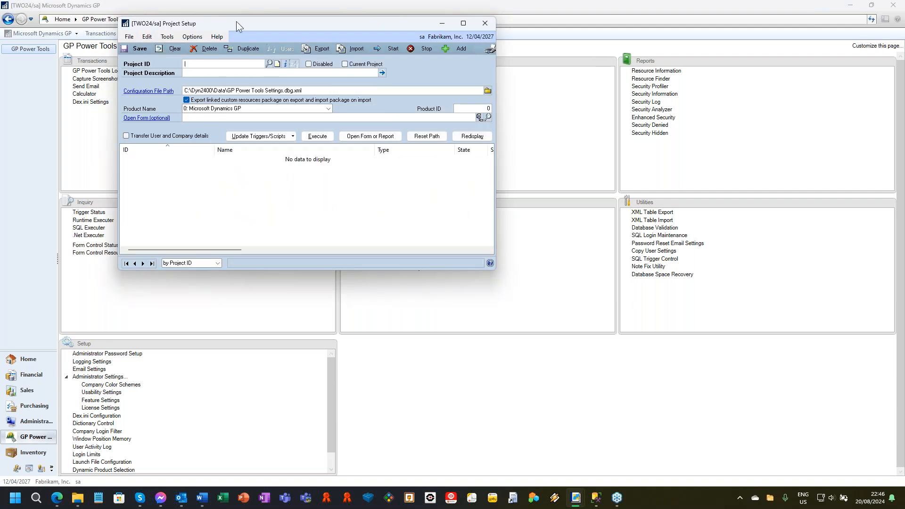
left_click_drag(243, 20, 440, 49)
type("CUSTOMERS")
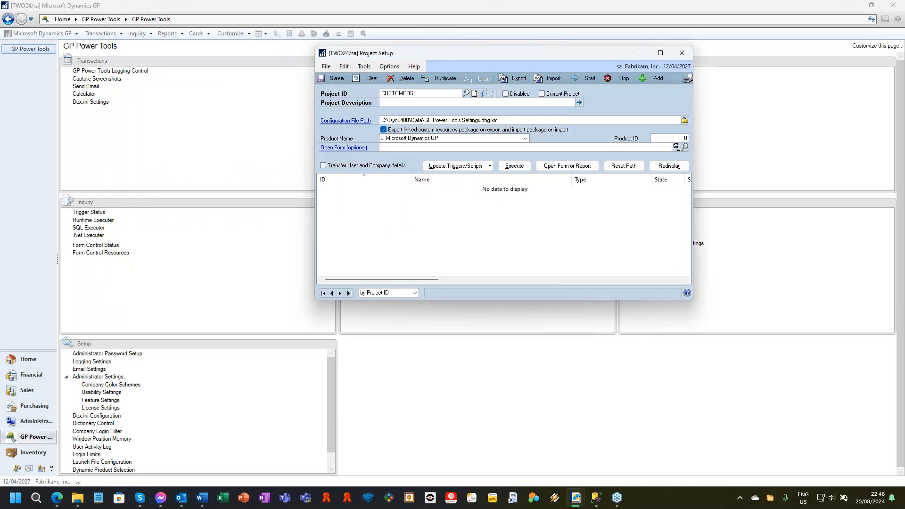
key("Tab")
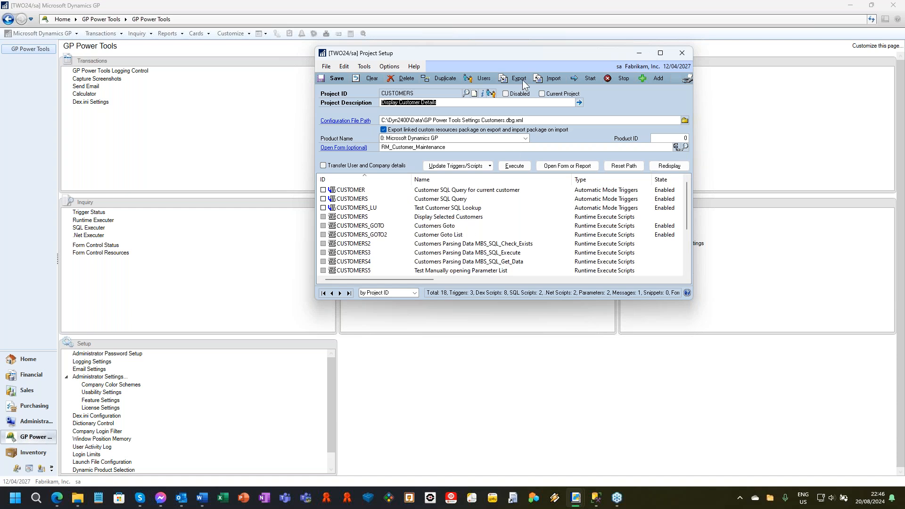
Open the project's CUSTOMERS SQL Execute script, Display Selected Customers, and place its window clear for viewing.
left_click_drag(525, 53, 531, 40)
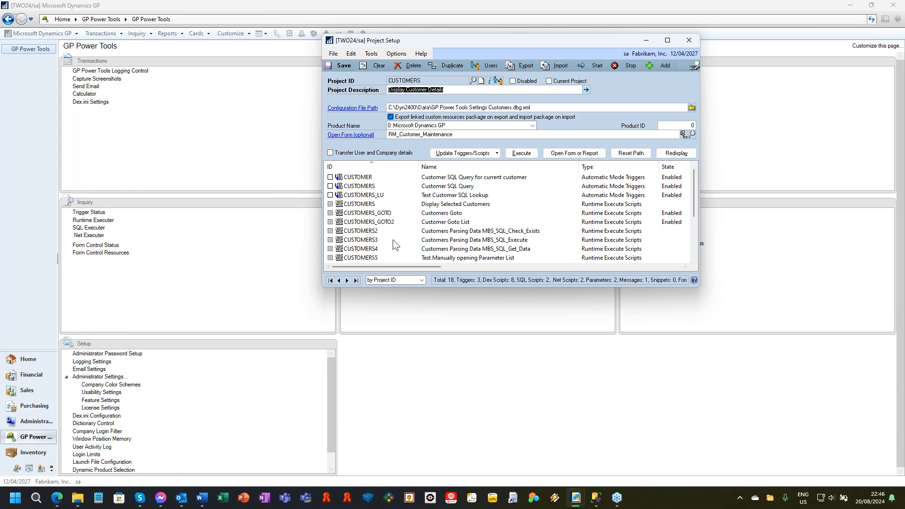
left_click(514, 215)
scroll(516, 221, "down", 2)
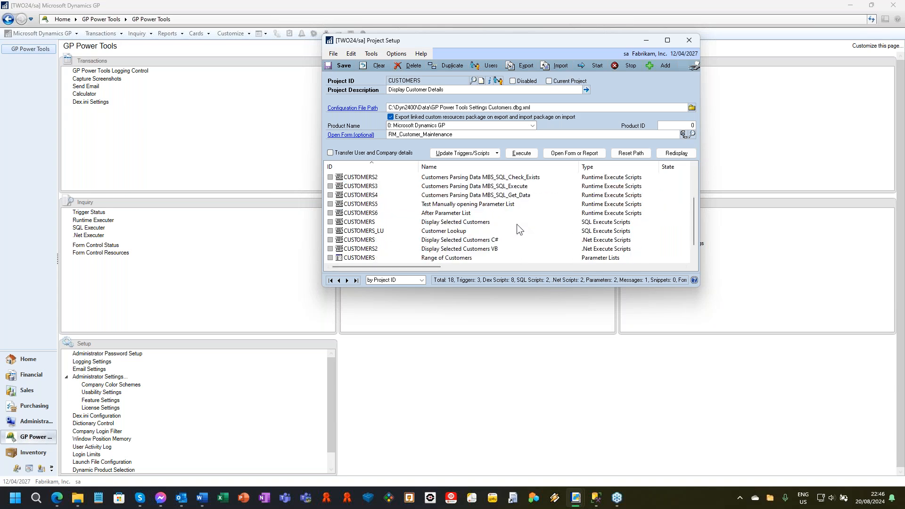
double_click(457, 221)
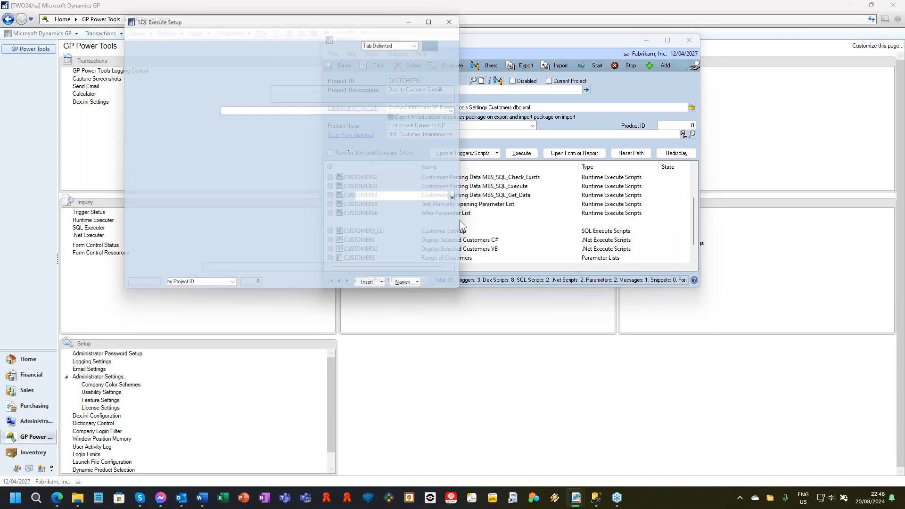
left_click_drag(271, 19, 428, 45)
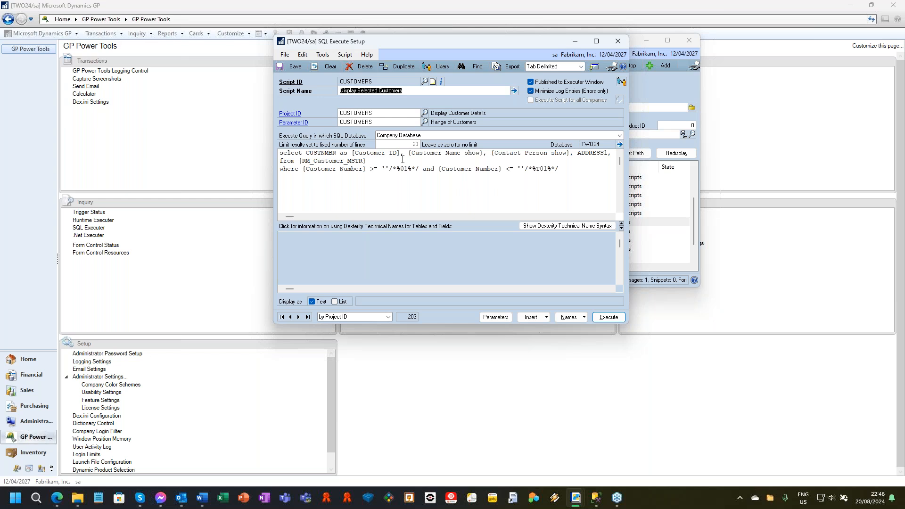
Examine the script's column names, table and parameter placeholders, and its linked Range of Customers parameter list, closing the list.
left_click_drag(309, 156, 341, 155)
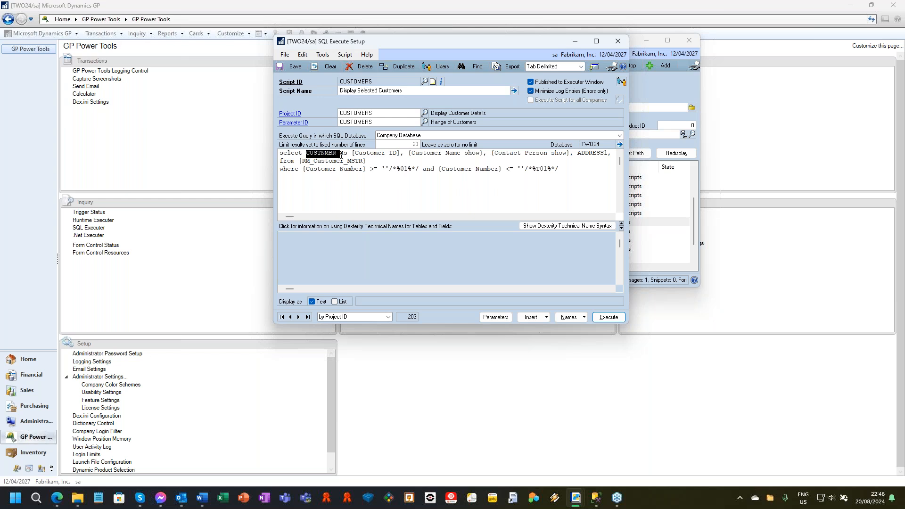
left_click_drag(408, 156, 459, 156)
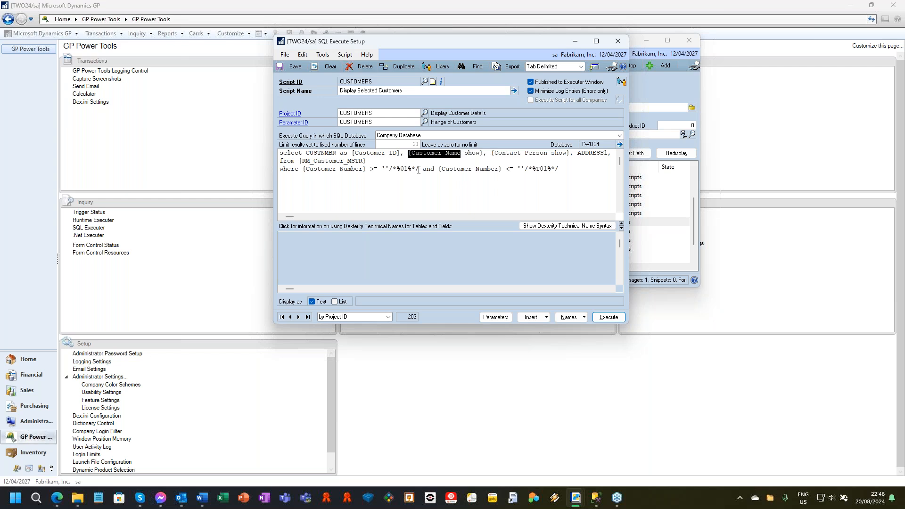
left_click(407, 161)
left_click_drag(381, 169, 419, 169)
left_click_drag(520, 168, 379, 158)
left_click(296, 123)
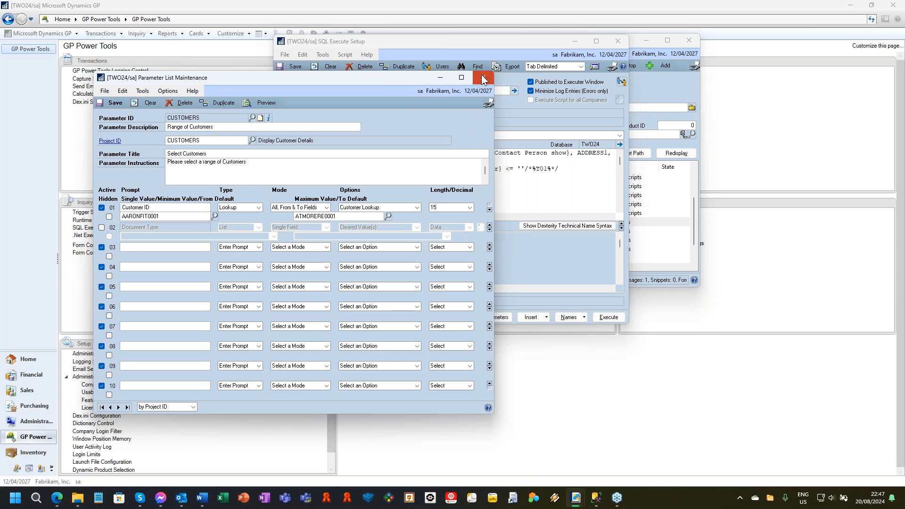
left_click(483, 78)
Execute the CUSTOMERS script in SQL Execute Setup for customer IDs AARONFIT0001 to ATMORERE0001.
left_click(608, 317)
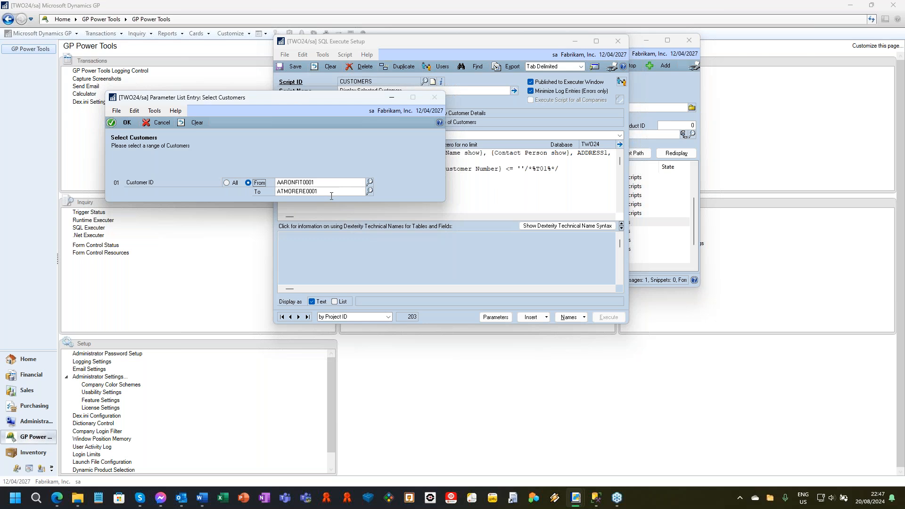
left_click(130, 125)
left_click(453, 275)
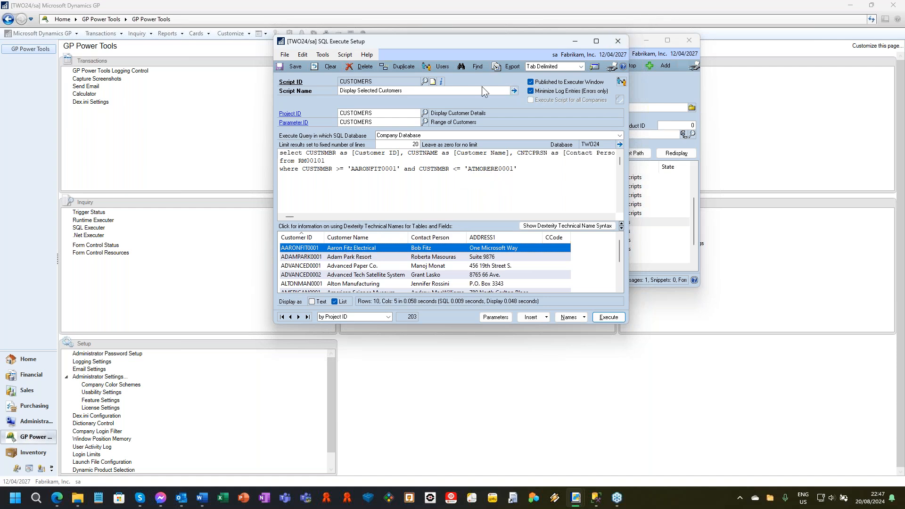
Run the CUSTOMERS script from SQL Executer with the default customer range, and close both script windows.
left_click(292, 83)
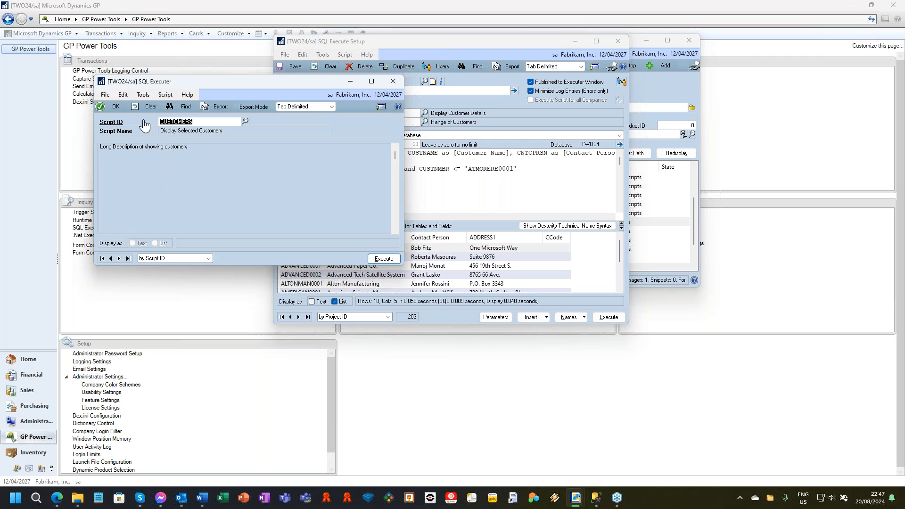
left_click(387, 260)
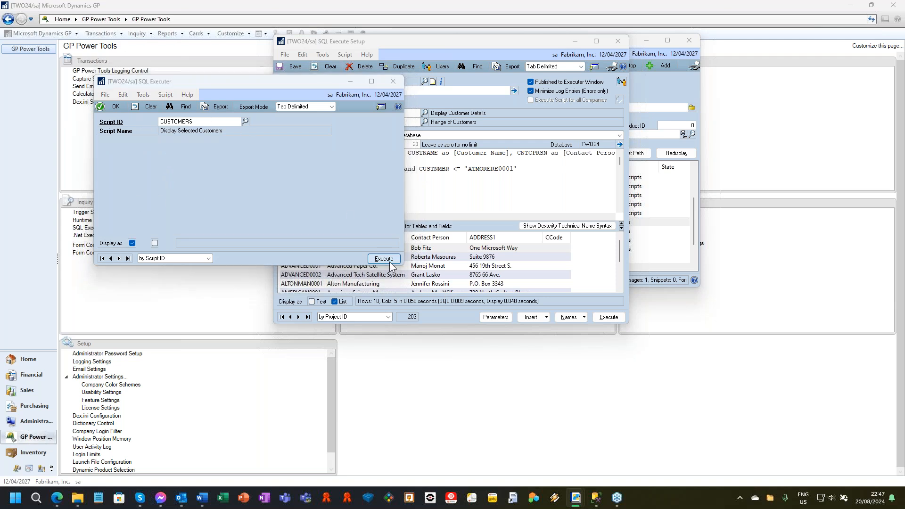
left_click(131, 123)
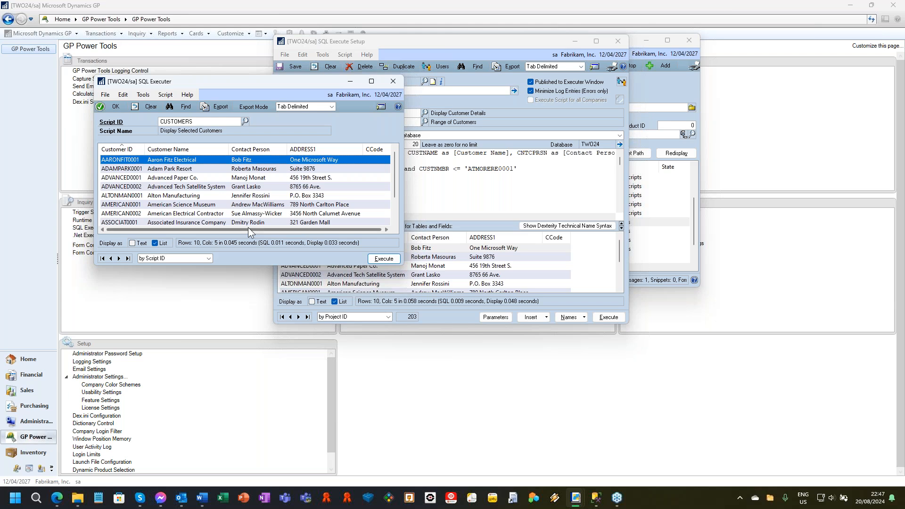
left_click(393, 81)
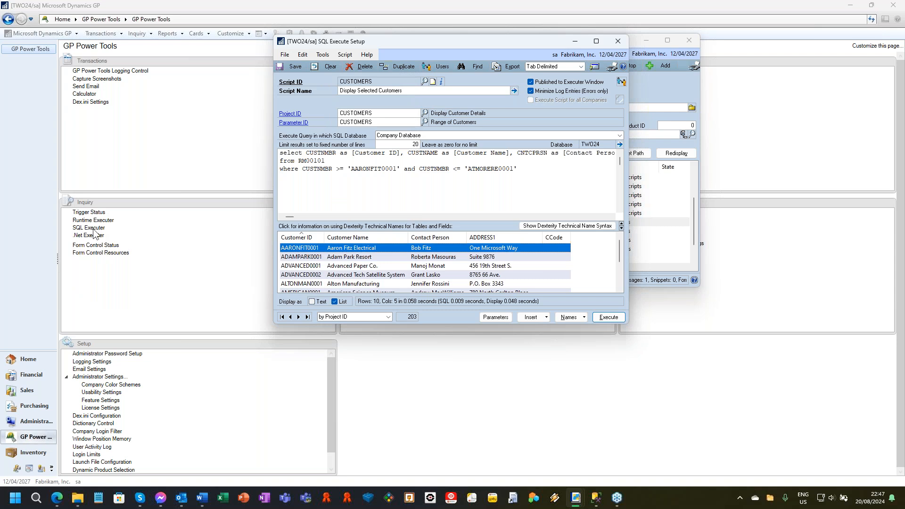
left_click(615, 44)
Open the CUSTOMERS project's linked RM_Customer_Maintenance form and agree to start the project triggers.
scroll(397, 181, "up", 2)
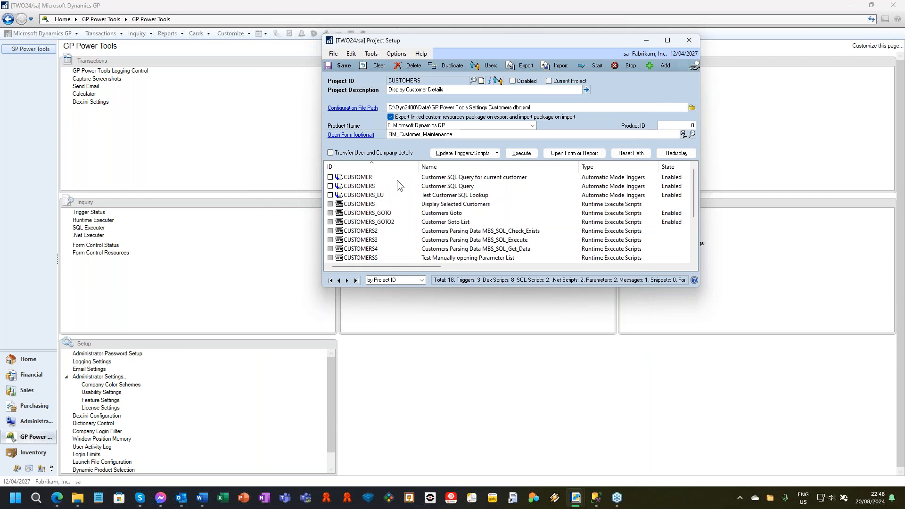
left_click(360, 135)
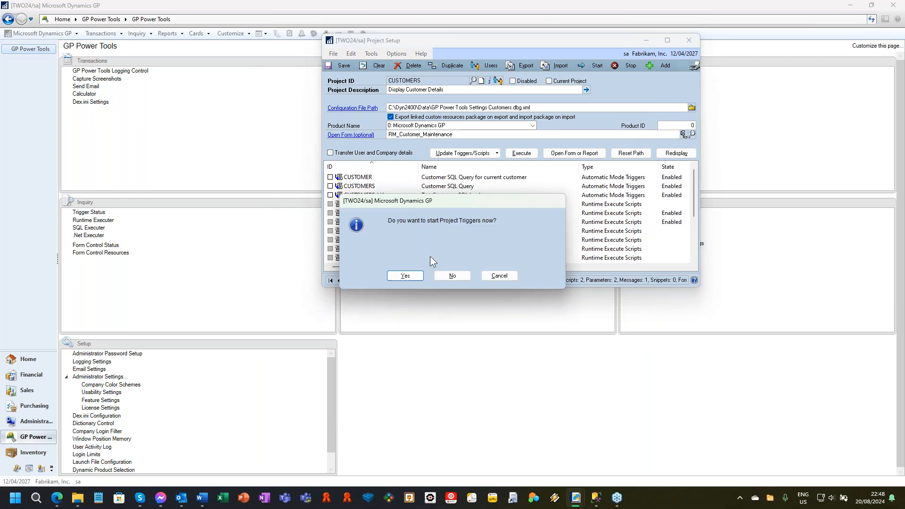
left_click(405, 276)
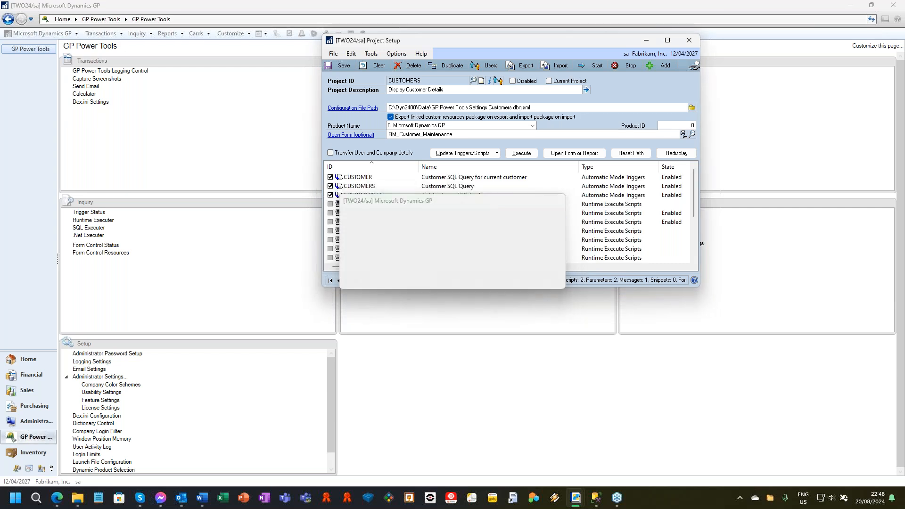
Execute the SQL query with its dialog from Customer Maintenance, accepting the preset customer range.
left_click(169, 66)
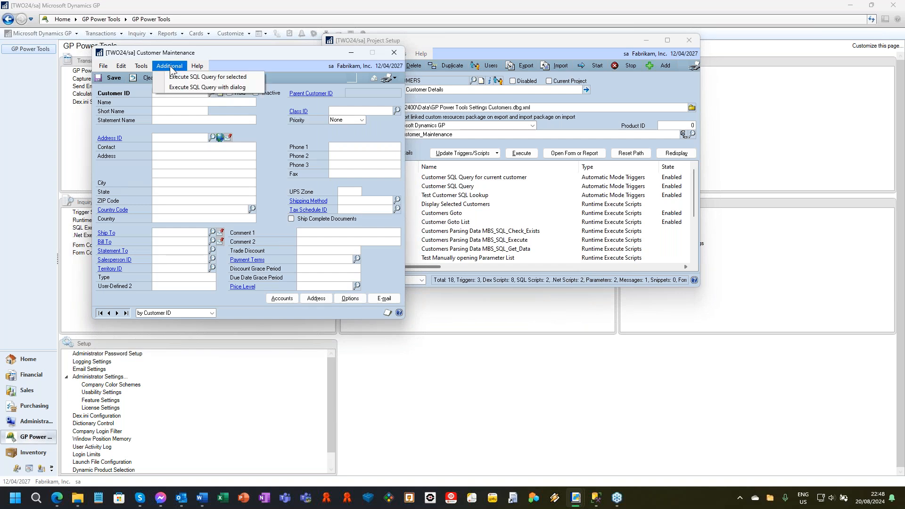
left_click(198, 88)
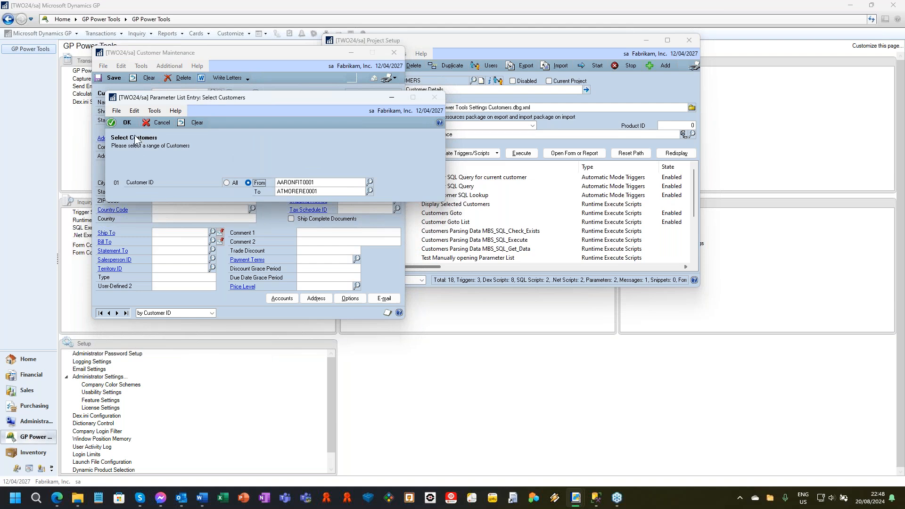
left_click(127, 122)
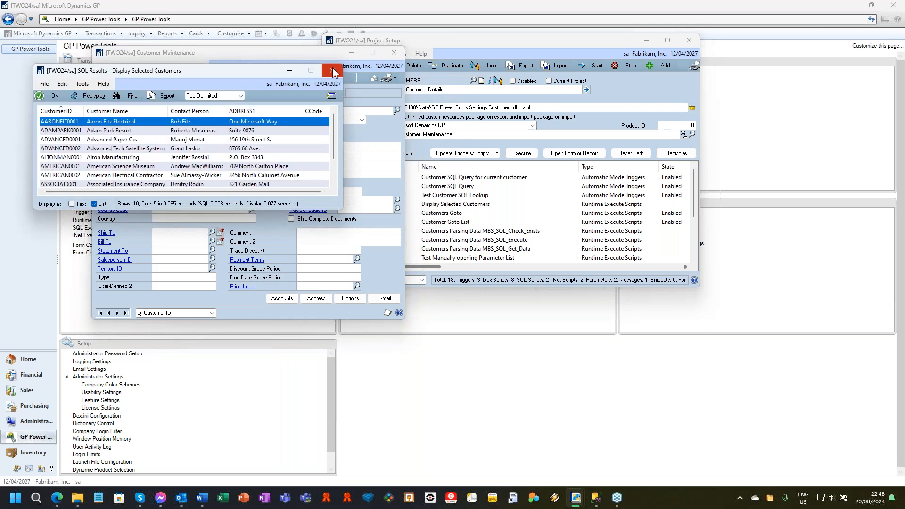
Check the results' Goto options and open Adam Park Resort in Customer Maintenance from the SQL results.
left_click_drag(219, 75, 484, 75)
left_click(597, 96)
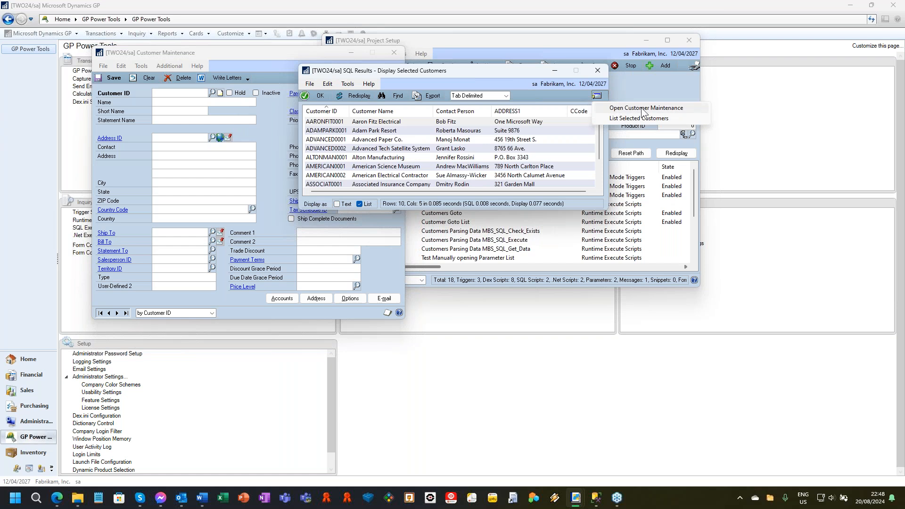
left_click(368, 134)
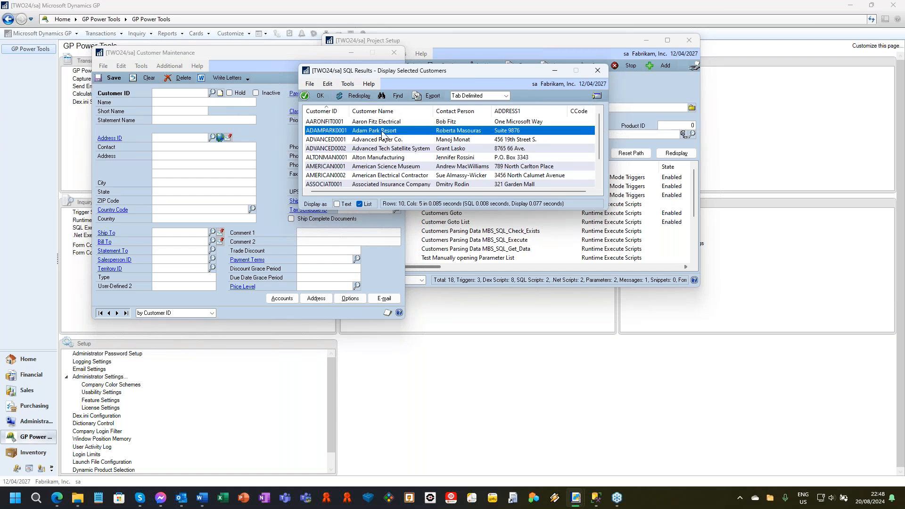
double_click(384, 134)
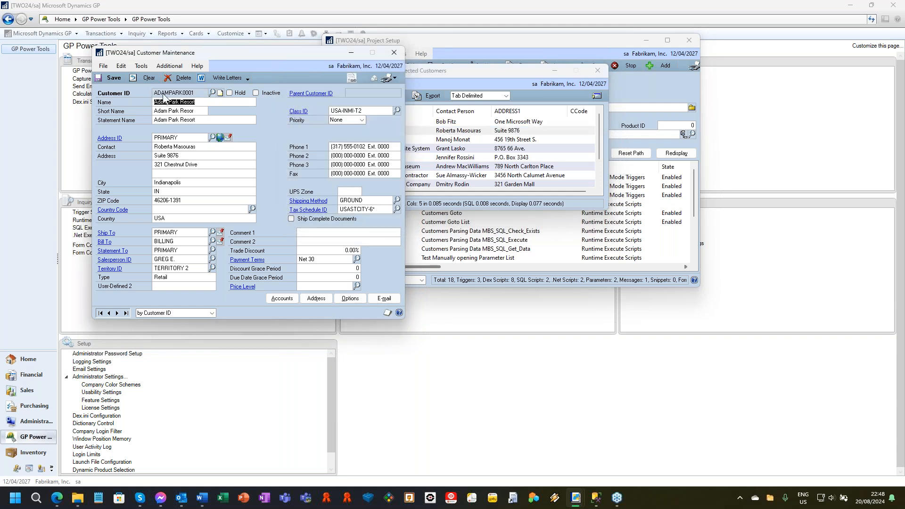
Execute the SQL query for the selected customer, check its Goto options, and close the results, Customer Maintenance and Project Setup windows.
left_click(169, 66)
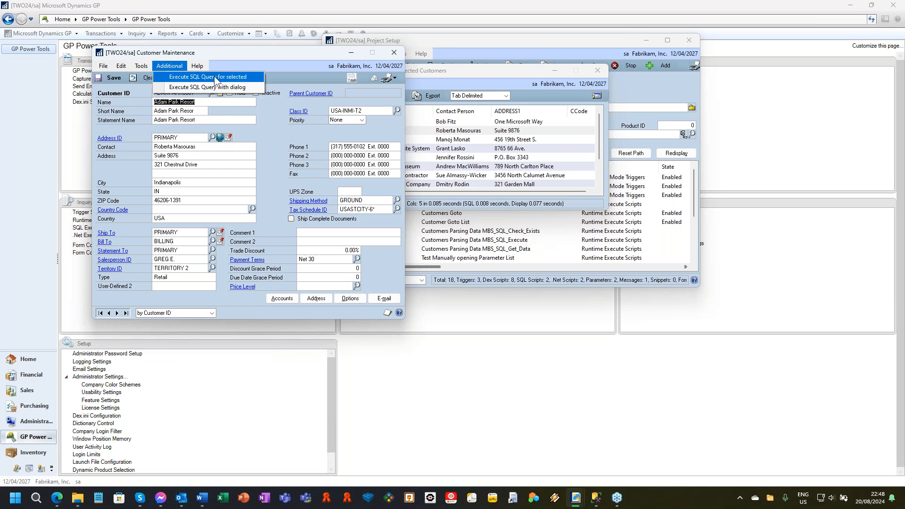
left_click(227, 76)
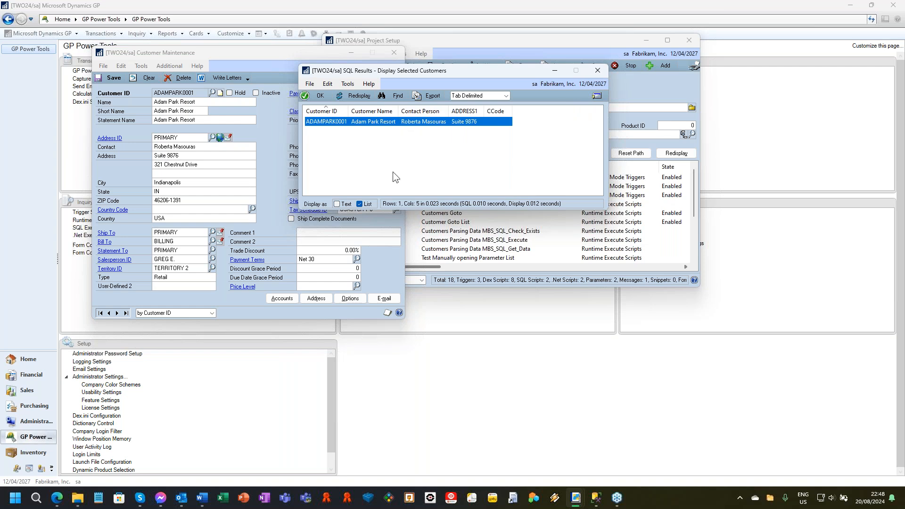
left_click(597, 97)
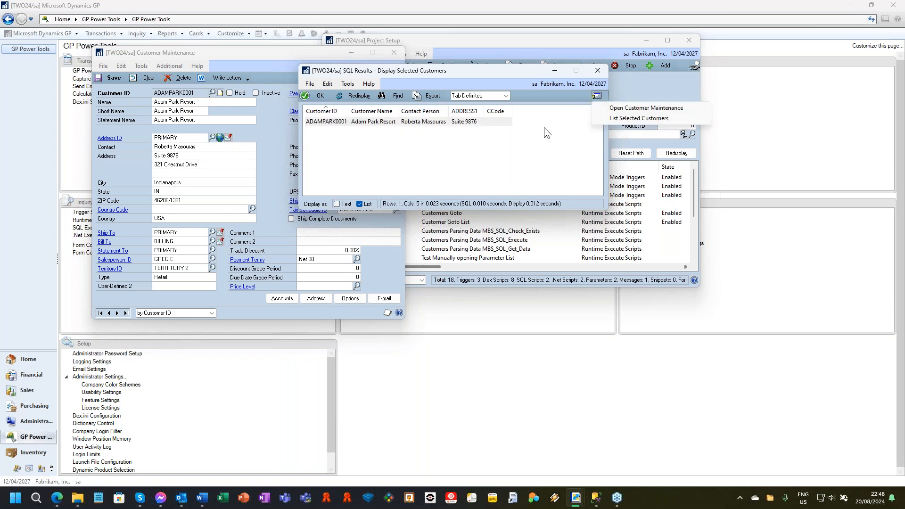
left_click(597, 71)
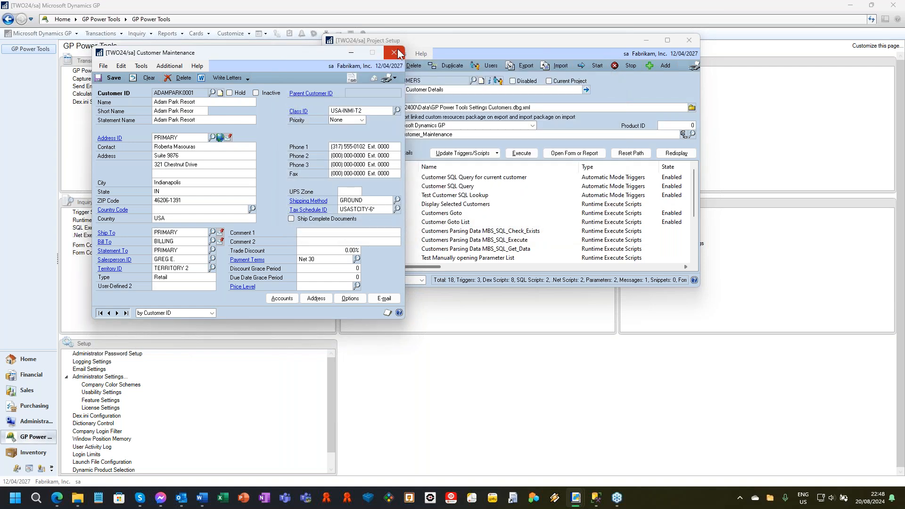
left_click(393, 53)
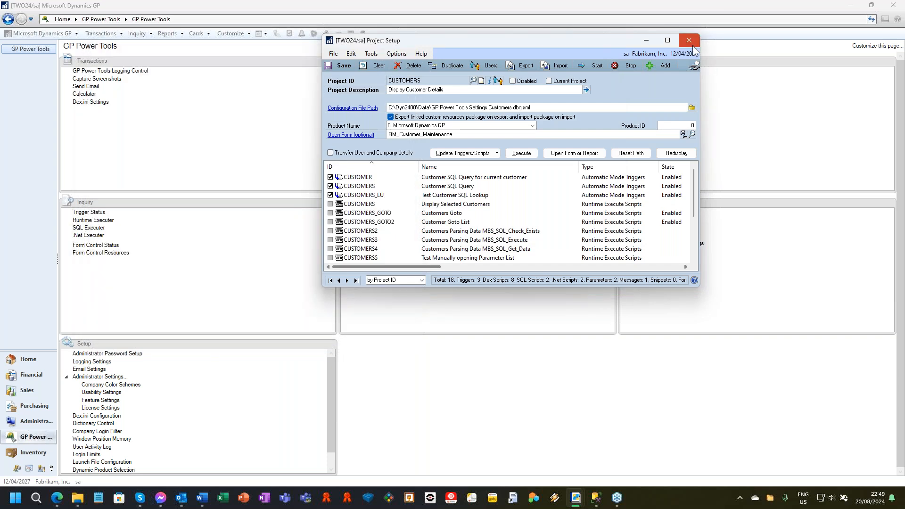
left_click(691, 43)
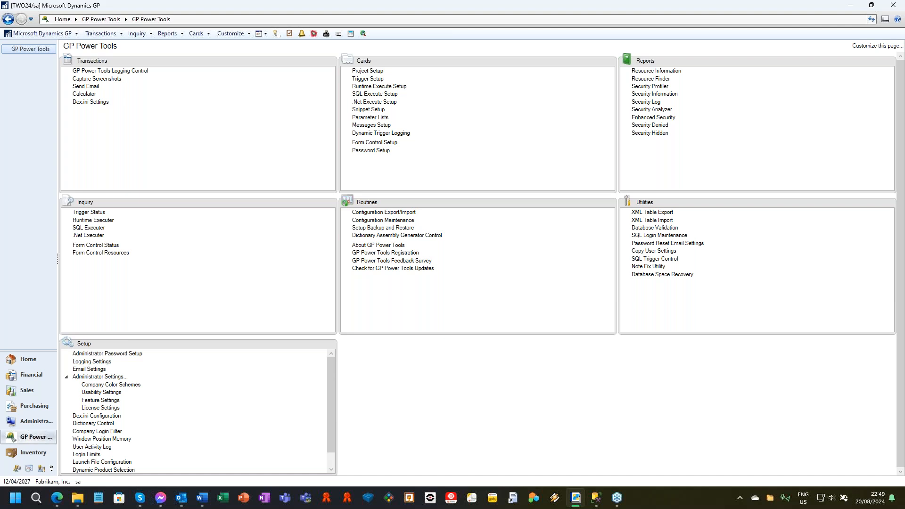
Reopen Project Setup and load the ITEM URL project in place of the current project.
left_click(363, 69)
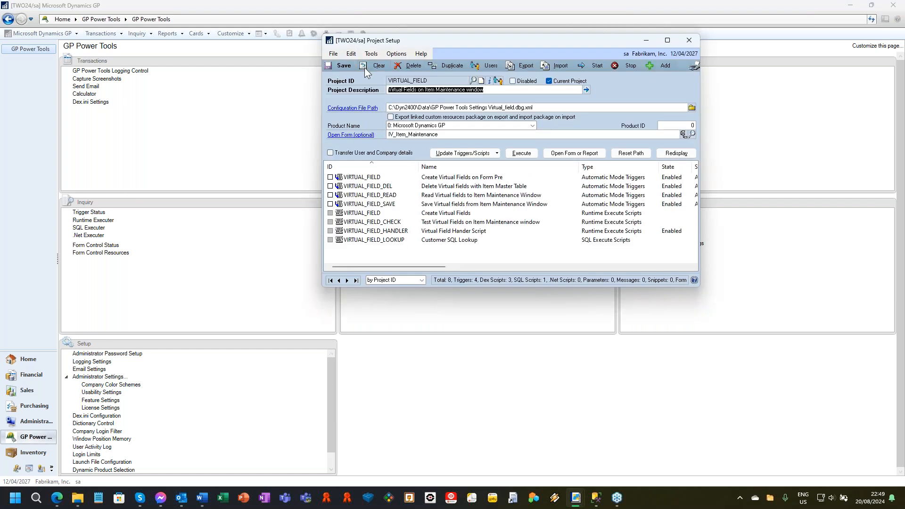
left_click(377, 67)
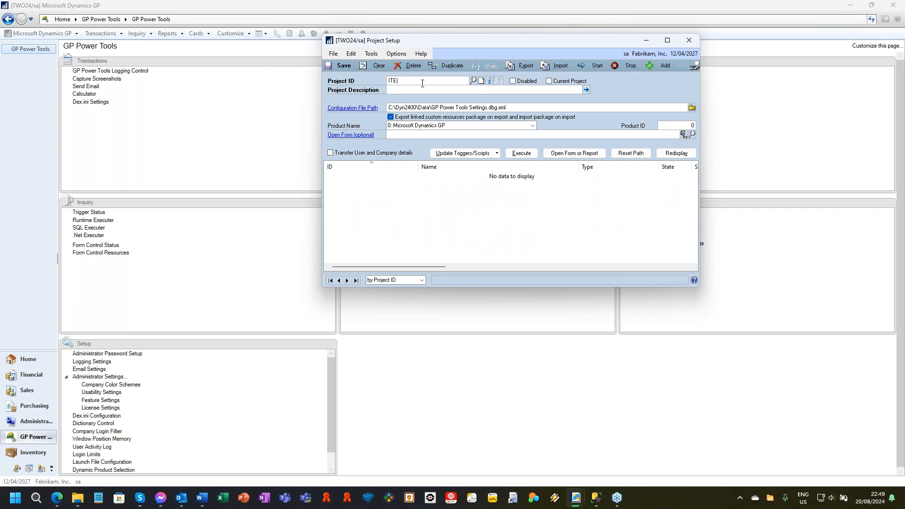
type("ITEM URL")
key("Tab")
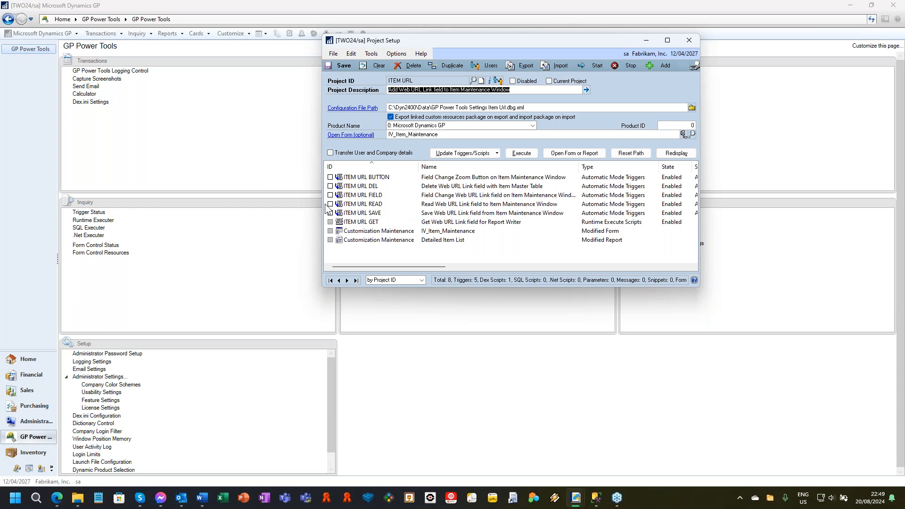
Start the ITEM URL project triggers, view the linked Item Maintenance form in its original Microsoft Dynamics GP version, and close it.
left_click(363, 139)
left_click(405, 276)
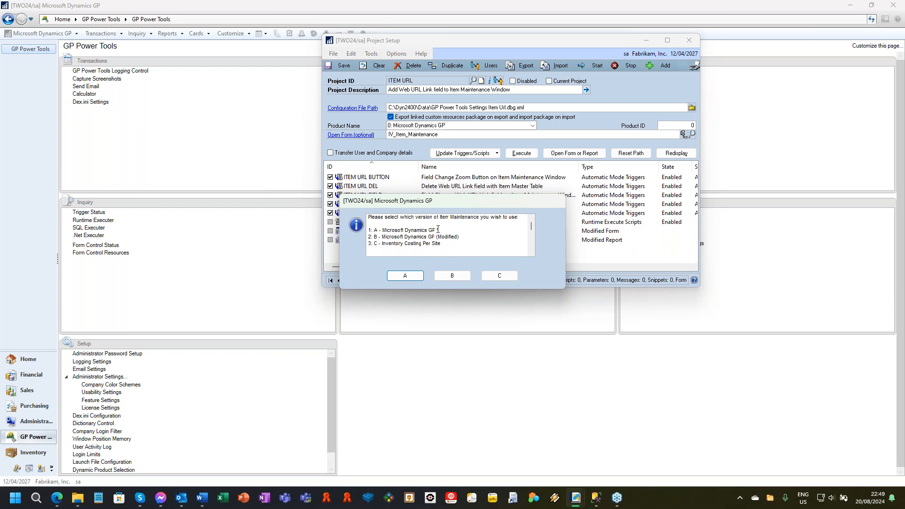
left_click(410, 275)
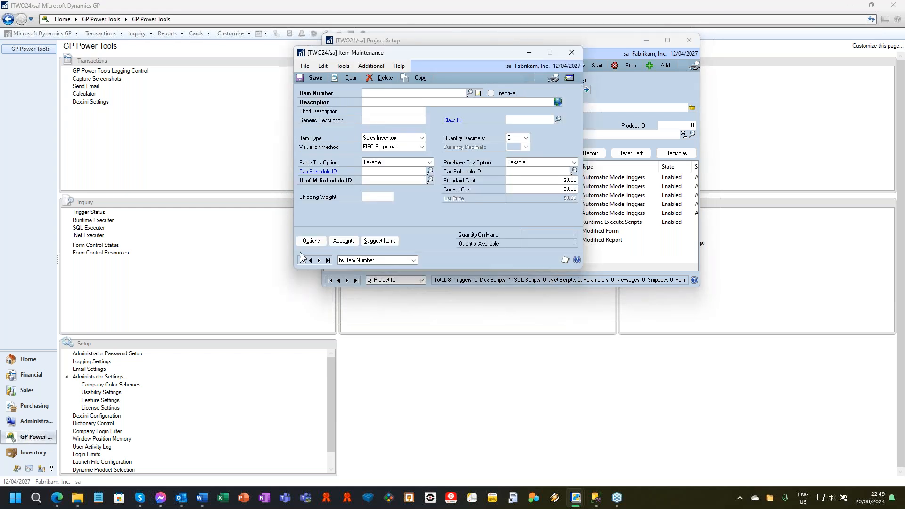
left_click(572, 52)
Open the Microsoft Dynamics GP (Modified) version of Item Maintenance and display the first item.
left_click(358, 137)
left_click(460, 275)
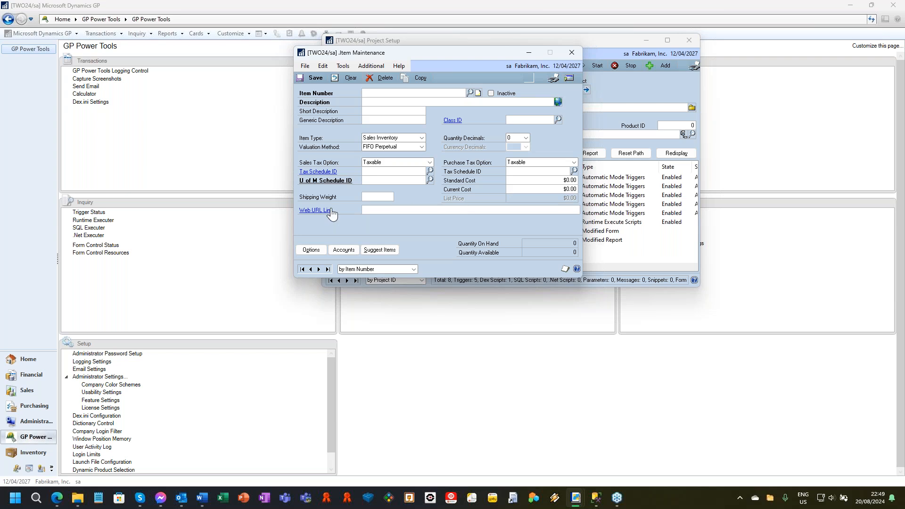
left_click(301, 269)
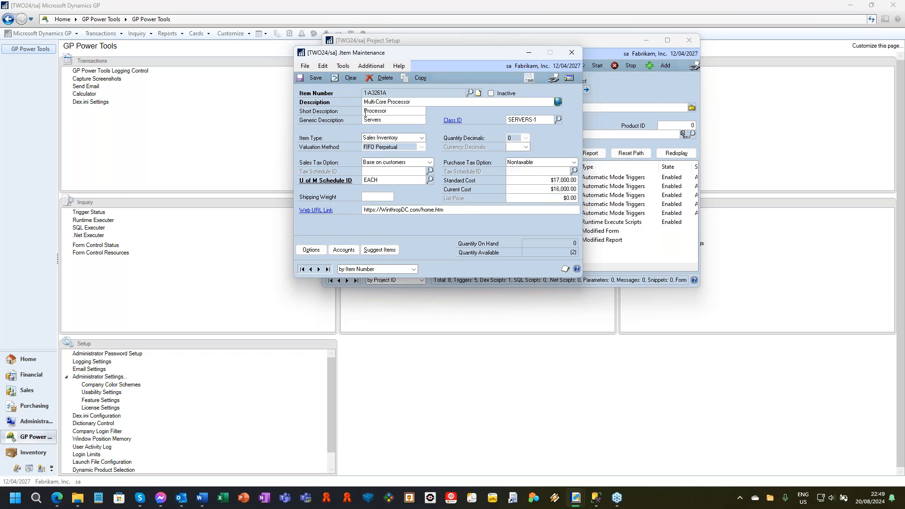
Open the item's Web URL Link in the browser, close that page, and return to Item Maintenance.
left_click(453, 212)
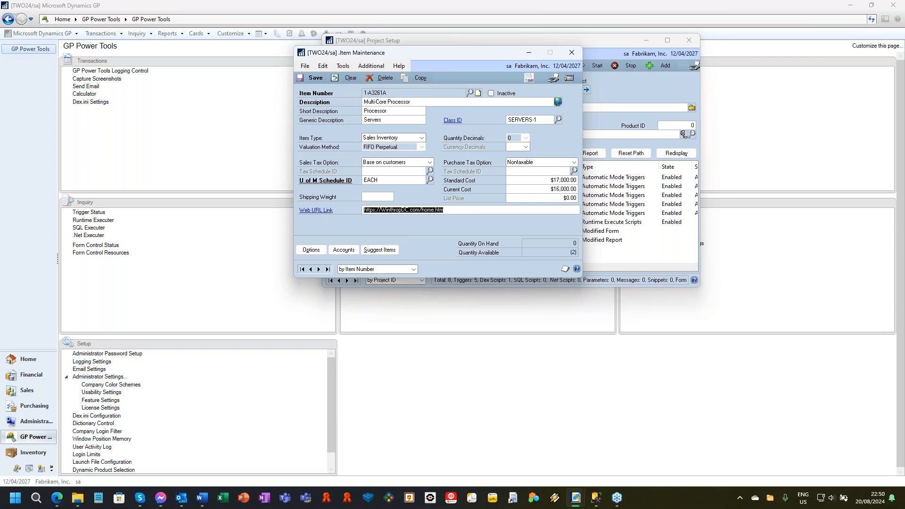
left_click(315, 210)
left_click(316, 210)
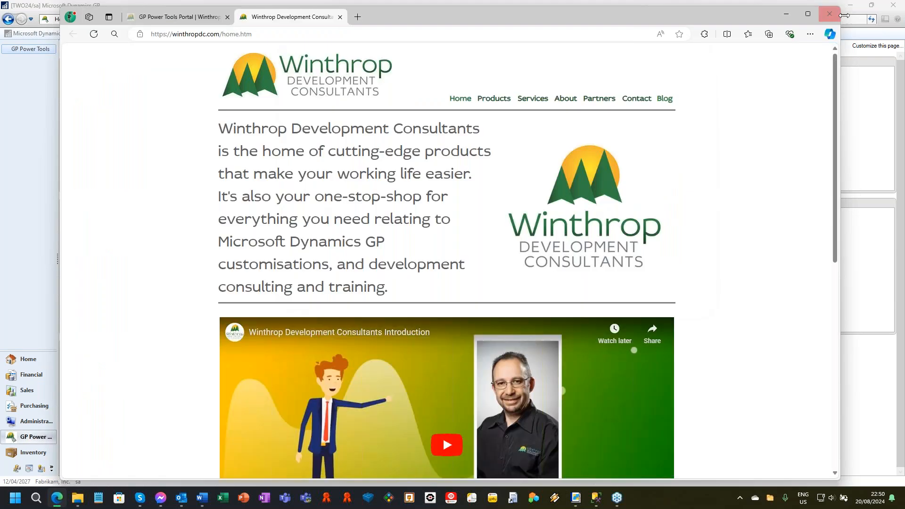
key("ctrl+w")
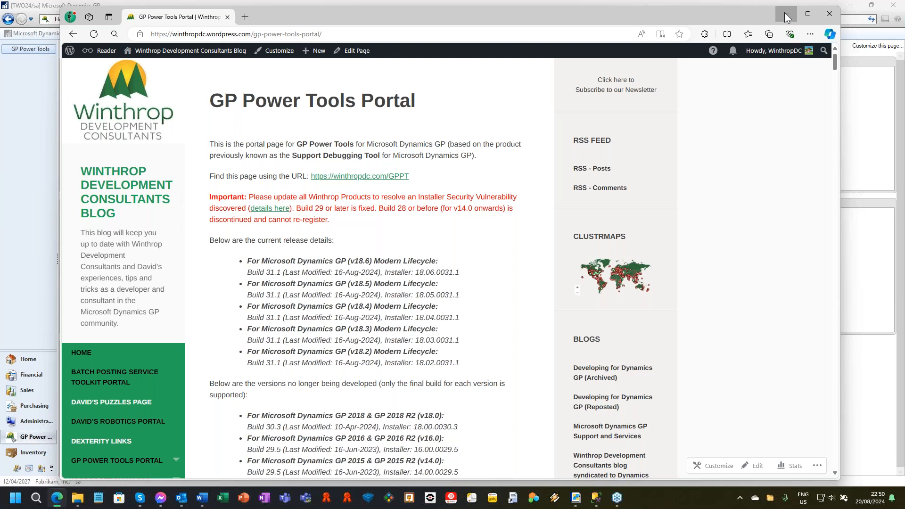
left_click(785, 14)
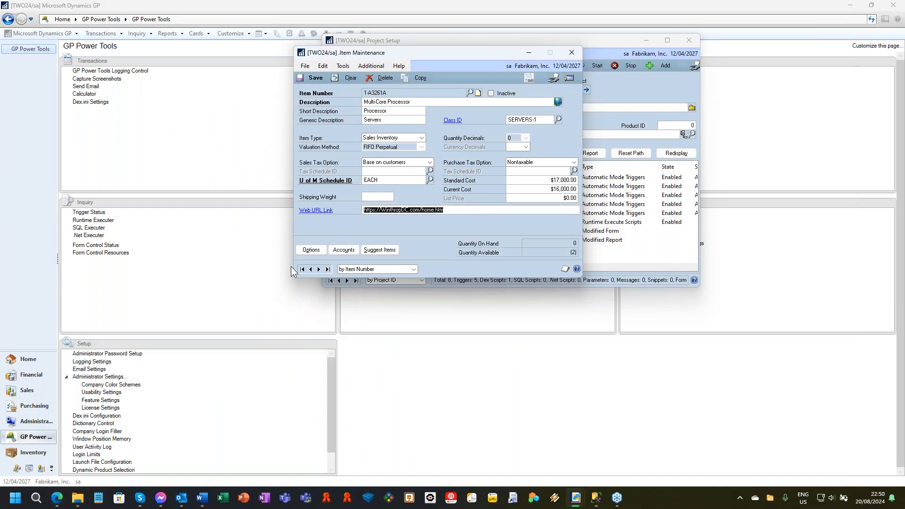
Clear the item form, redisplay and save the first item, and close Item Maintenance.
left_click(334, 78)
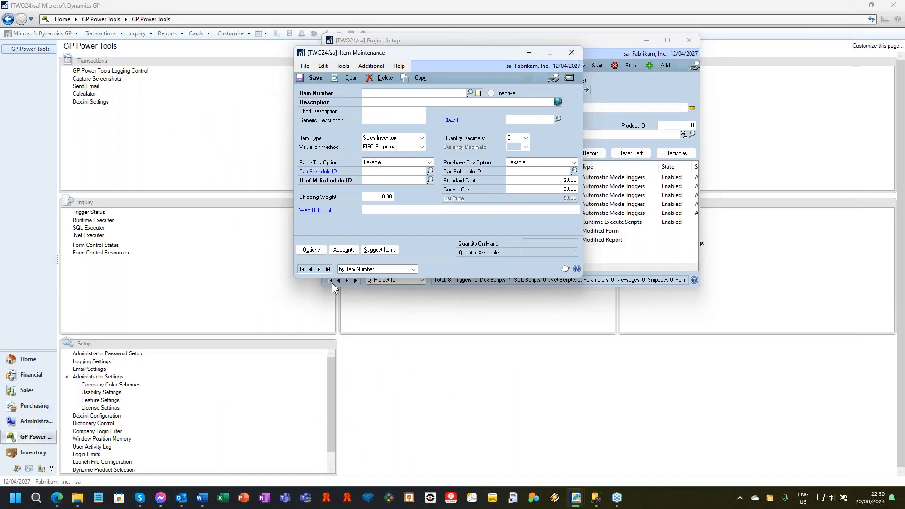
left_click(302, 268)
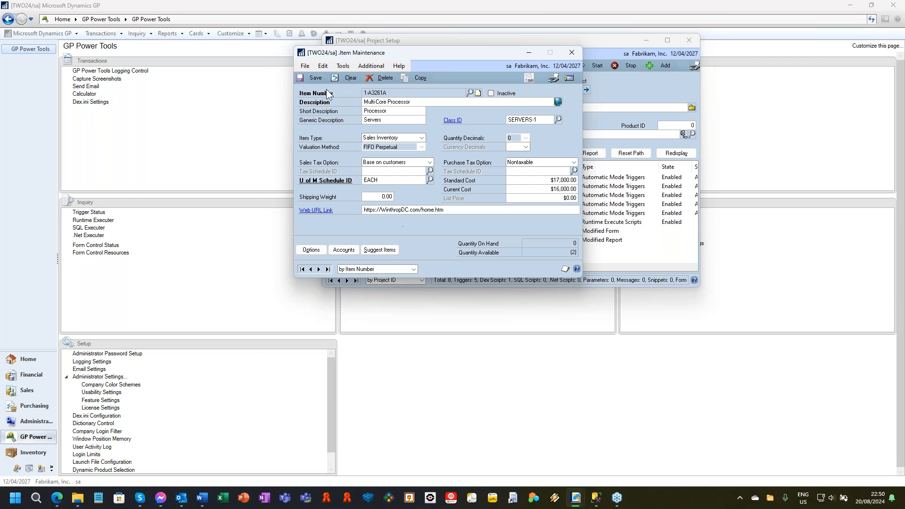
left_click(315, 77)
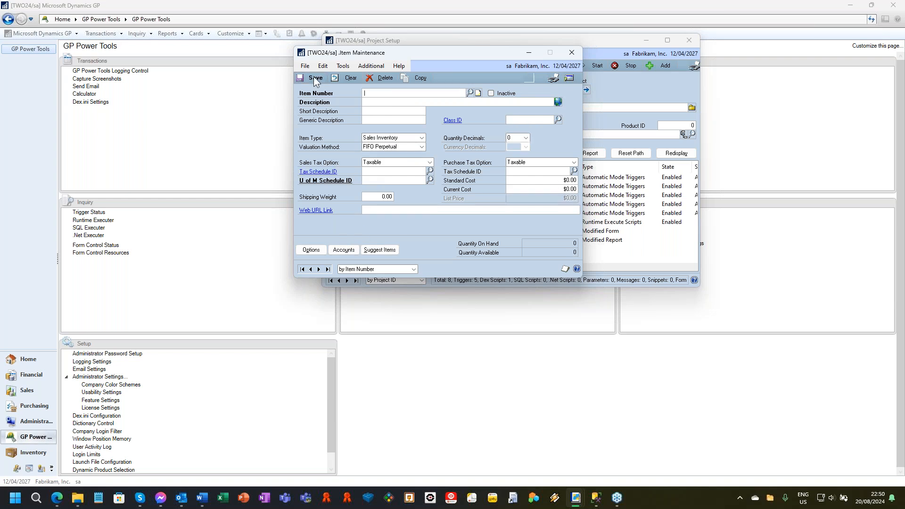
left_click(577, 56)
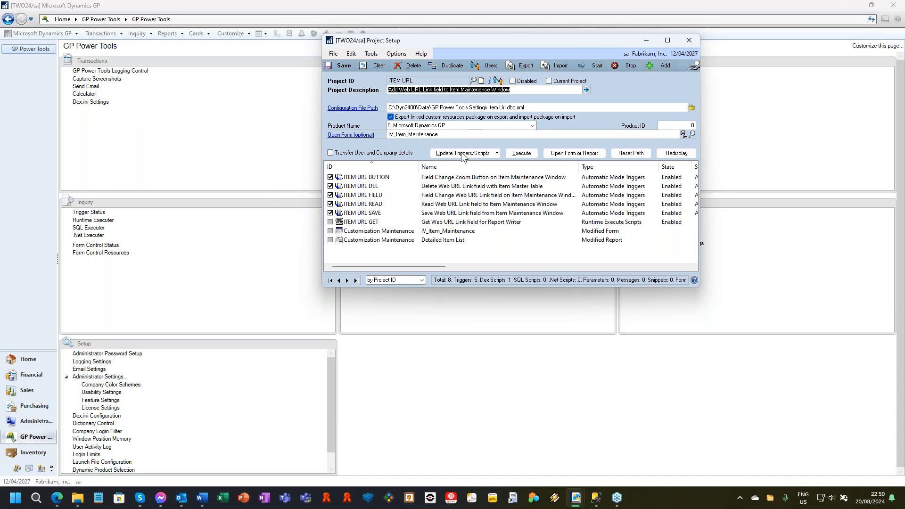
Load the VIRTUAL_FIELD project in Project Setup and reposition its window.
left_click(376, 67)
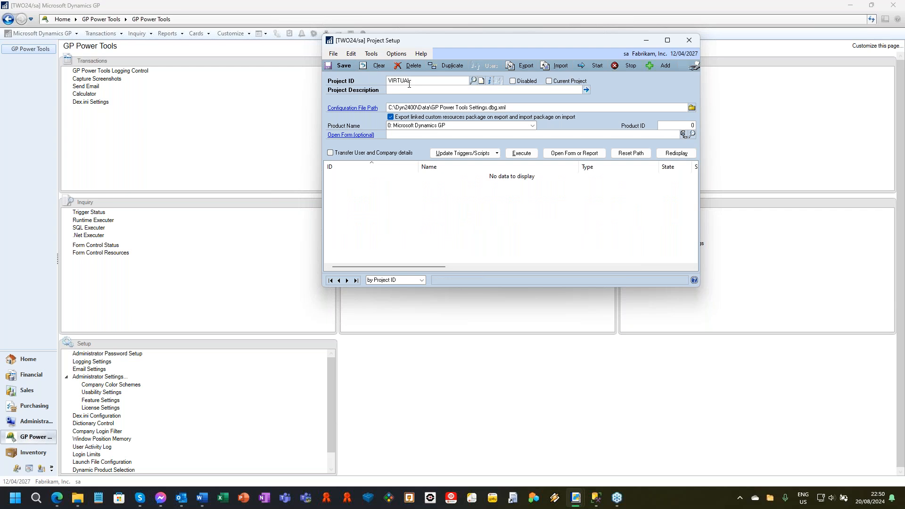
type("LD")
key("Tab")
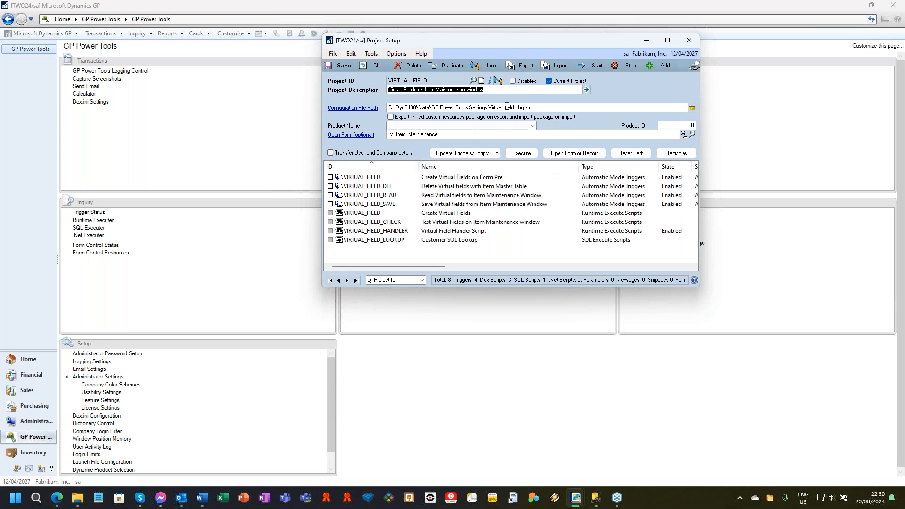
left_click_drag(520, 42, 544, 37)
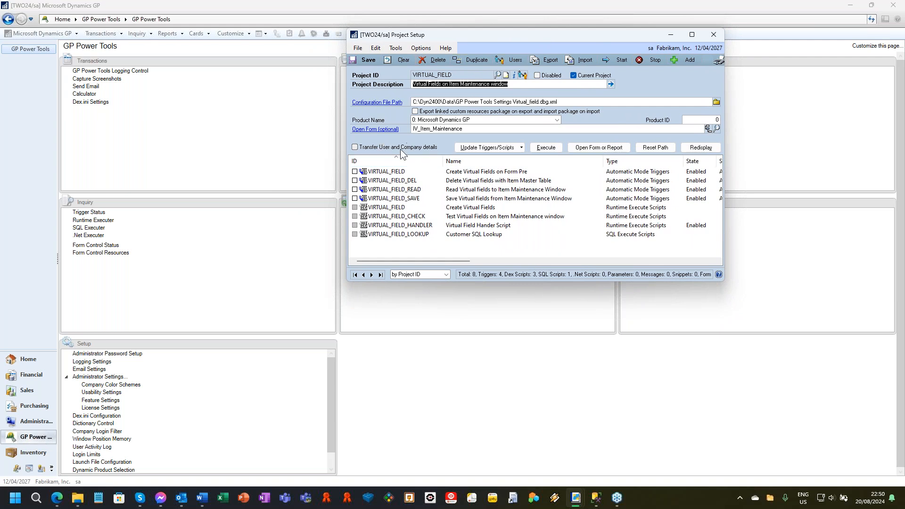
Open the project's linked IV_Item_Maintenance form, starting the project triggers and choosing the original Microsoft Dynamics GP version.
left_click(368, 60)
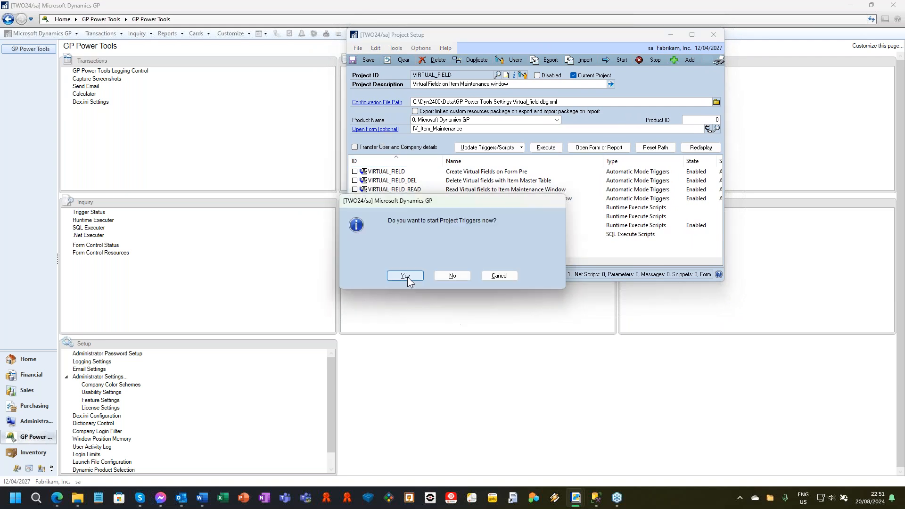
left_click(406, 276)
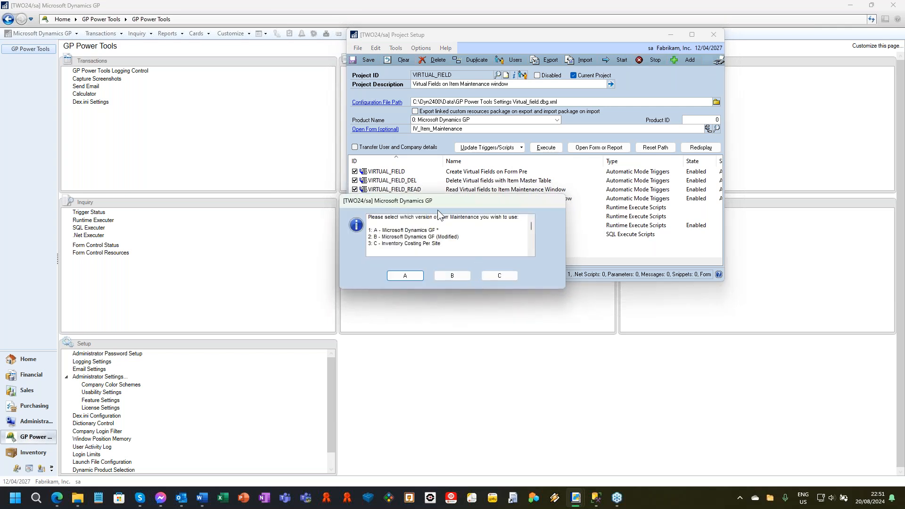
left_click(402, 277)
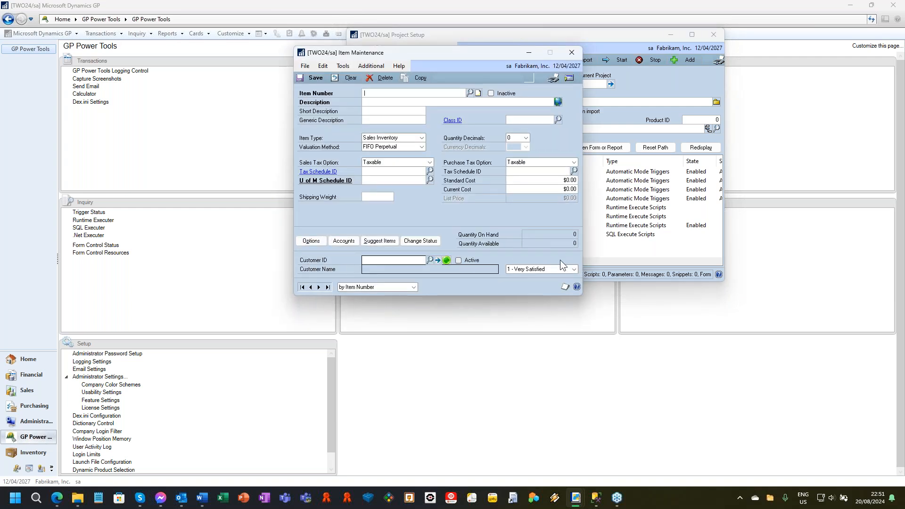
Assign Adam Park Resort as the first item's customer, save and redisplay the item, and close Item Maintenance.
left_click(302, 287)
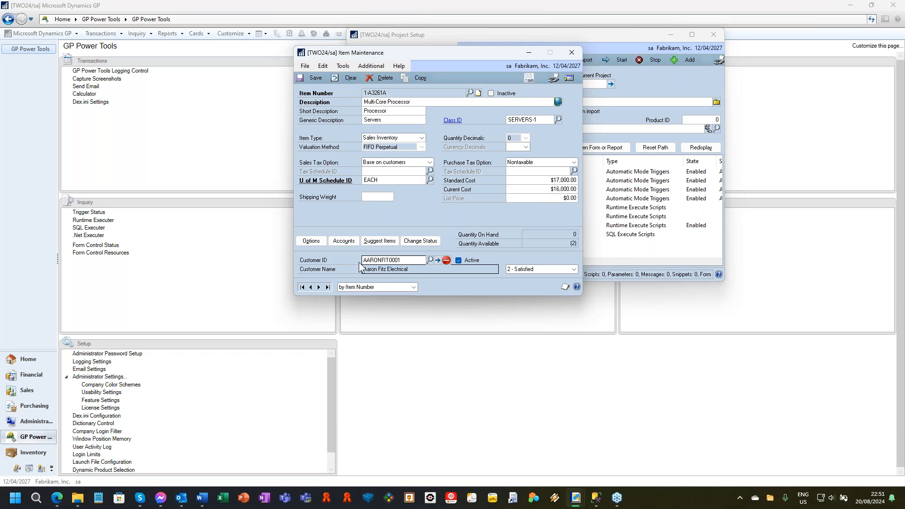
left_click(429, 259)
left_click(151, 156)
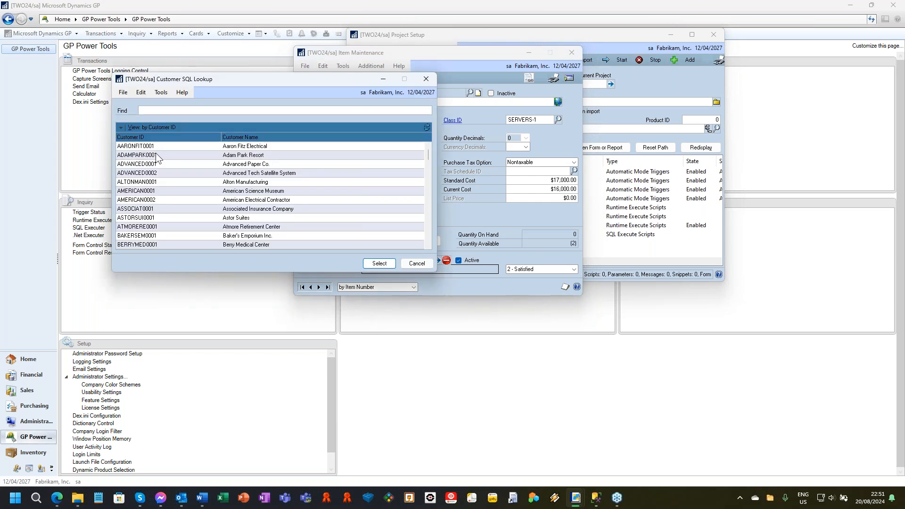
double_click(155, 153)
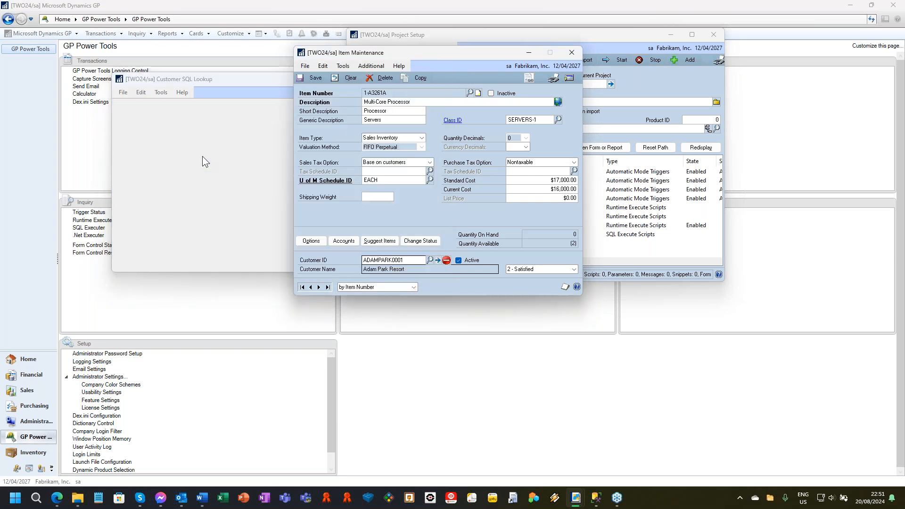
left_click(302, 286)
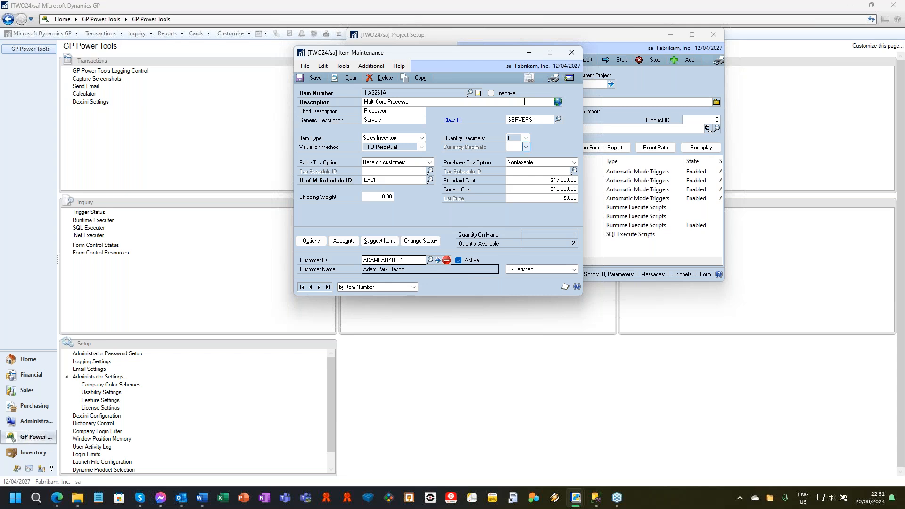
left_click_drag(449, 53, 312, 41)
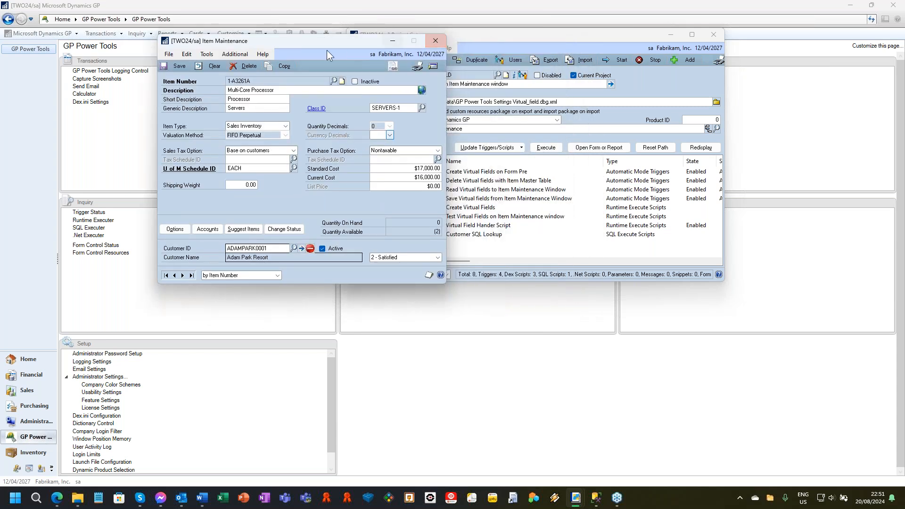
left_click(436, 41)
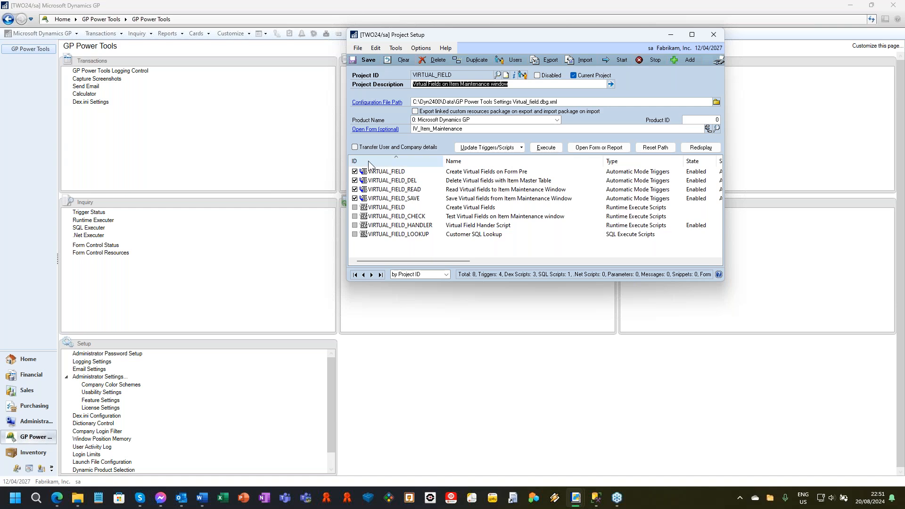
Open the project's linked form in the Microsoft Dynamics GP (Modified) version and close it.
left_click(383, 131)
left_click(453, 279)
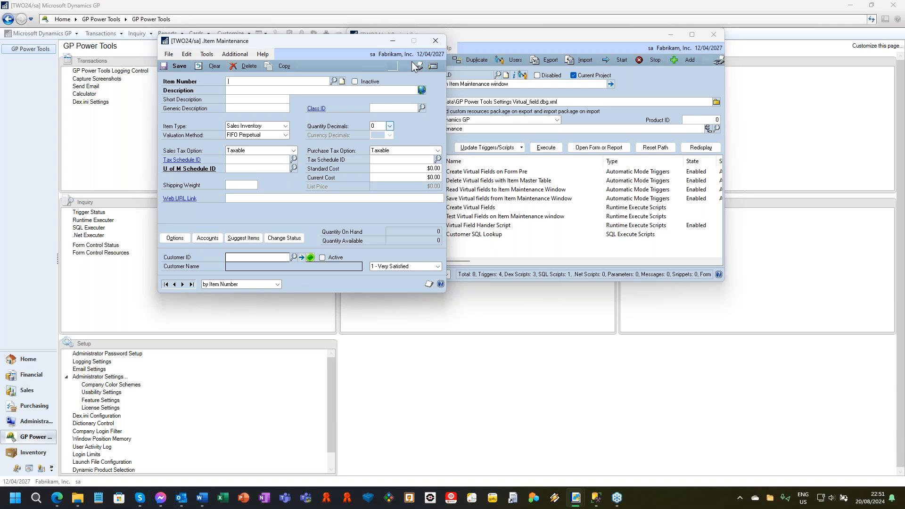
left_click(434, 42)
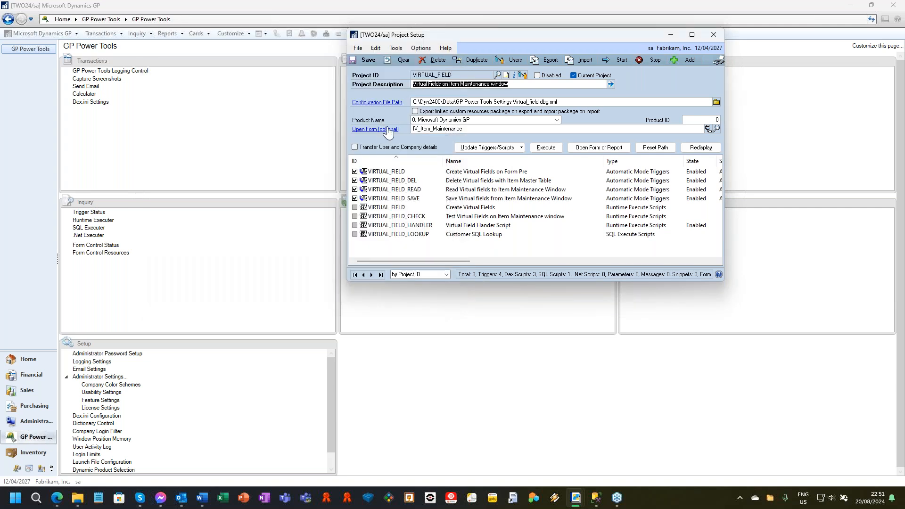
Open the linked form in the Inventory Costing Per Site version, display the first item, and close the form.
left_click(387, 130)
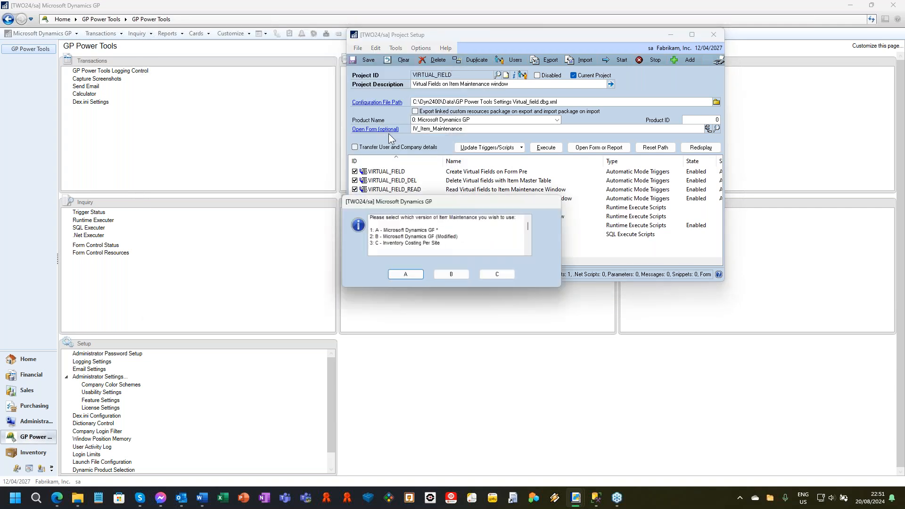
left_click(499, 276)
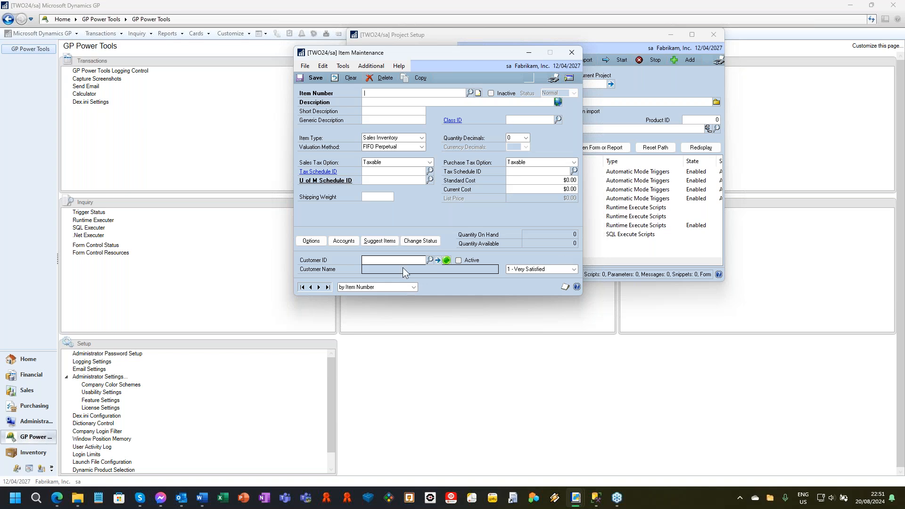
left_click(302, 287)
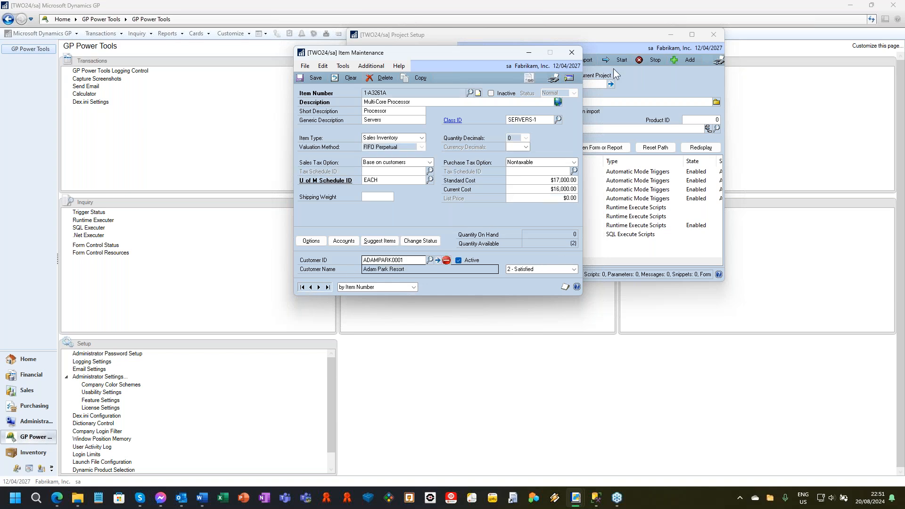
left_click(572, 54)
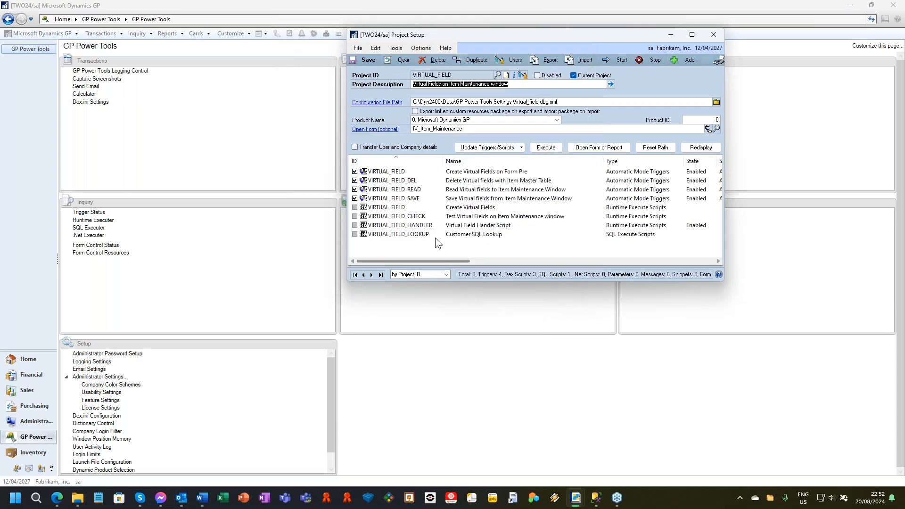
Review the VIRTUAL_FIELD project's entries for creating, handling, deleting, reading and saving the virtual fields.
left_click(396, 207)
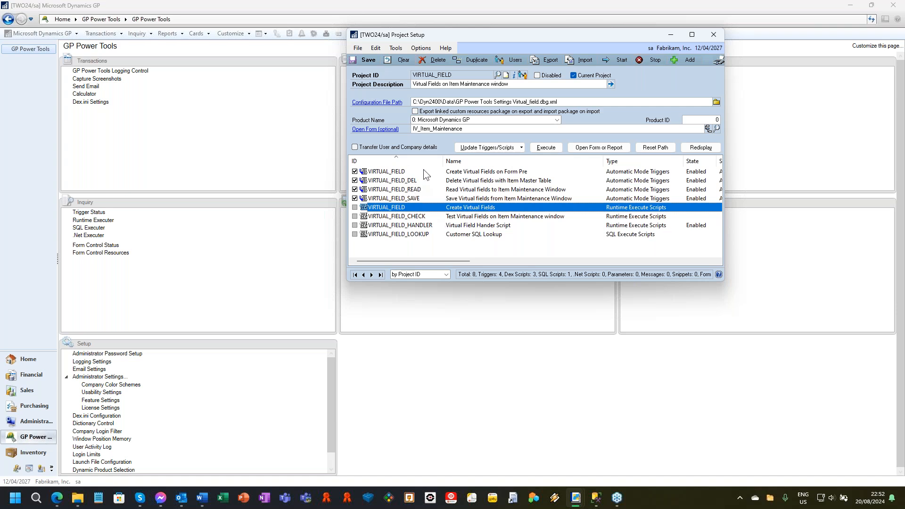
left_click(455, 173)
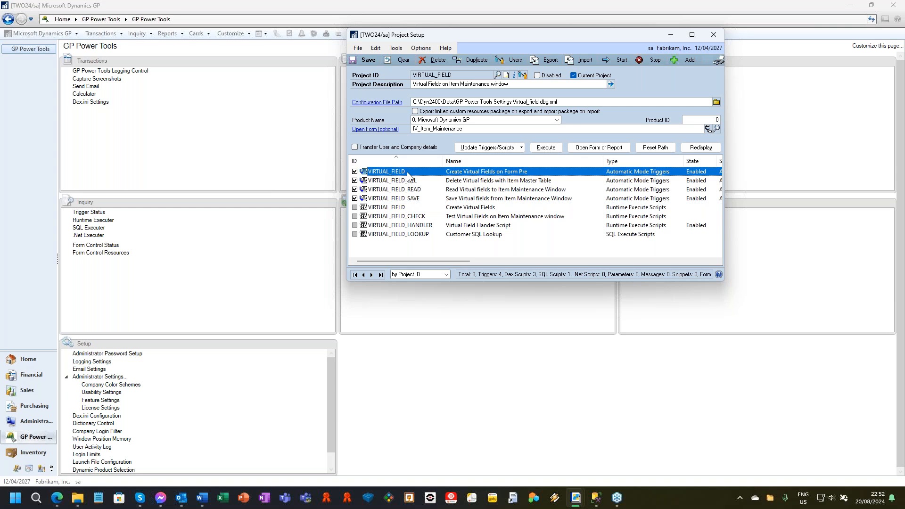
left_click(458, 208)
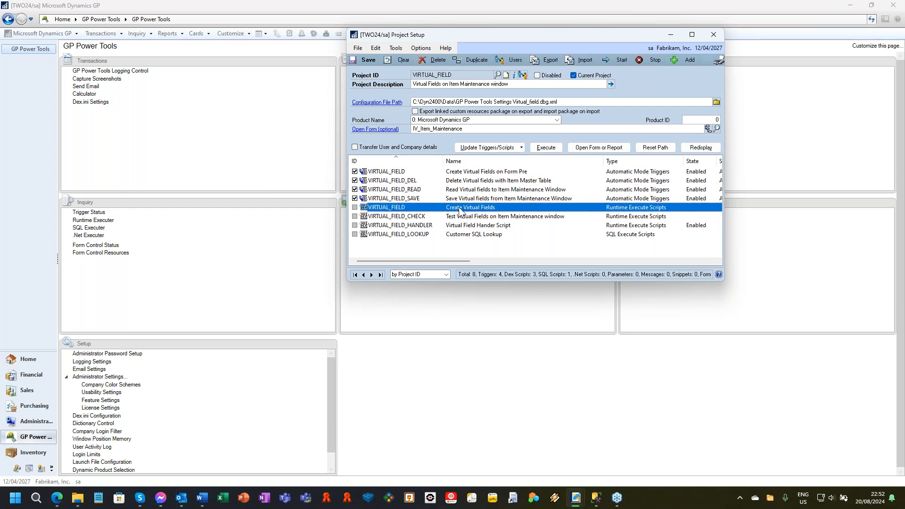
left_click(477, 226)
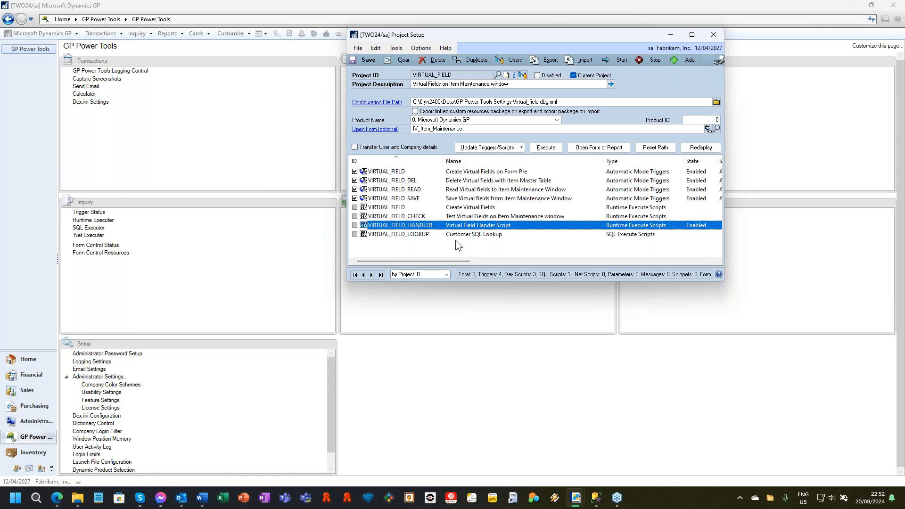
left_click(414, 180)
left_click(421, 189)
left_click(466, 198)
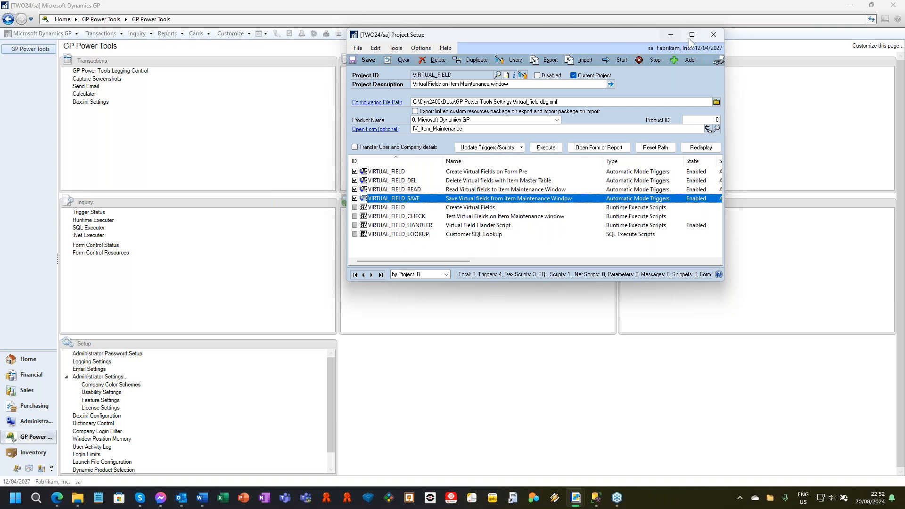
Clear Project Setup and load the SOP_QTY_CUSTOM_FORM project by looking up project IDs from SOP_QTY.
left_click(396, 59)
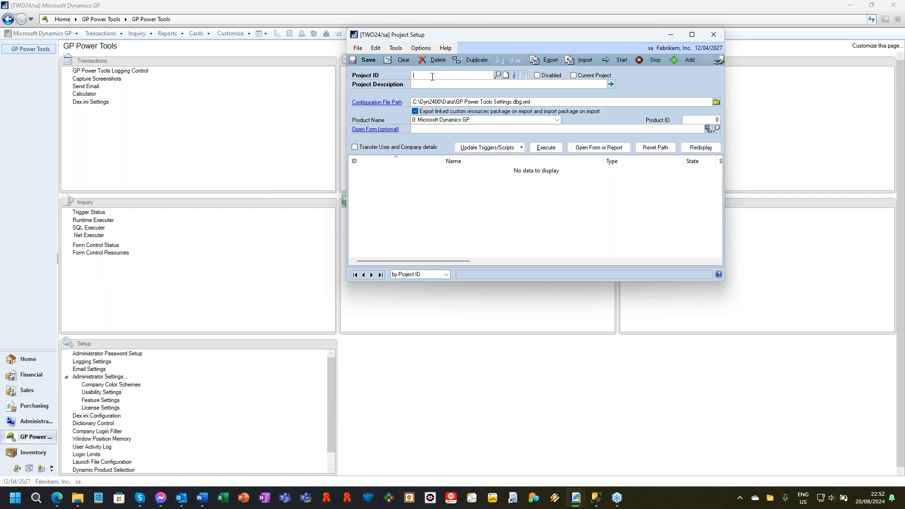
type("OP_QTY")
left_click(498, 75)
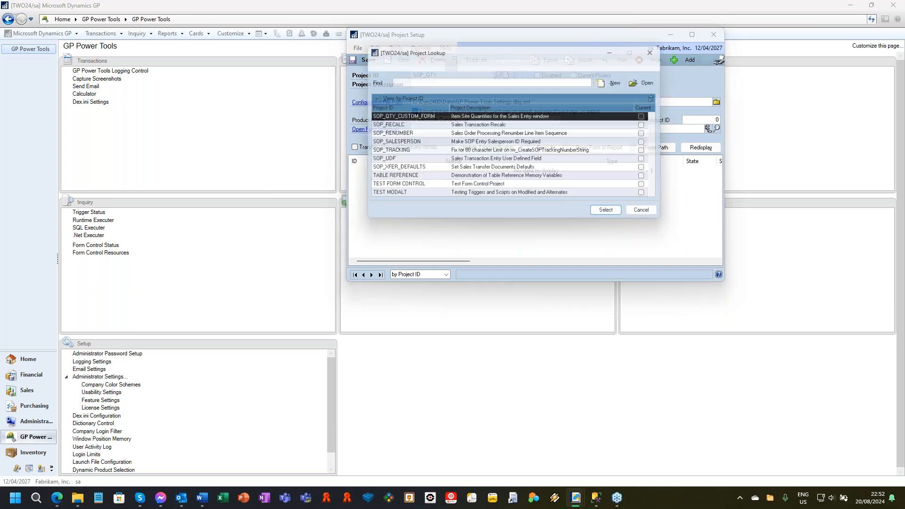
double_click(412, 118)
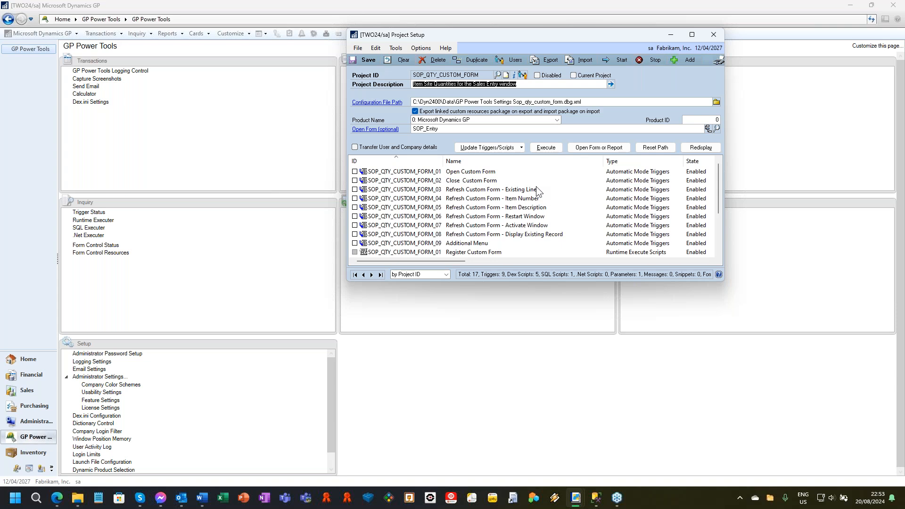
Reposition Project Setup and open the project's linked SOP_Entry form, starting the project triggers.
left_click_drag(528, 37, 699, 34)
left_click(550, 131)
left_click(399, 273)
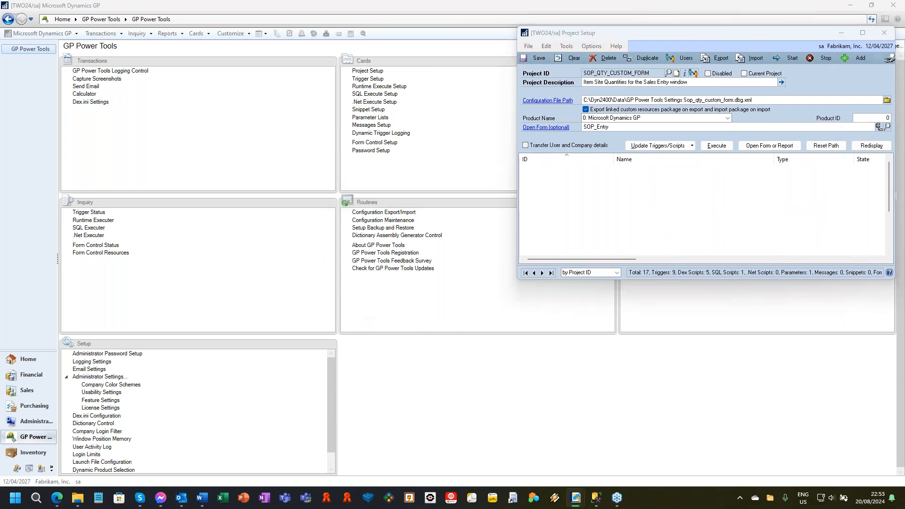
left_click(413, 276)
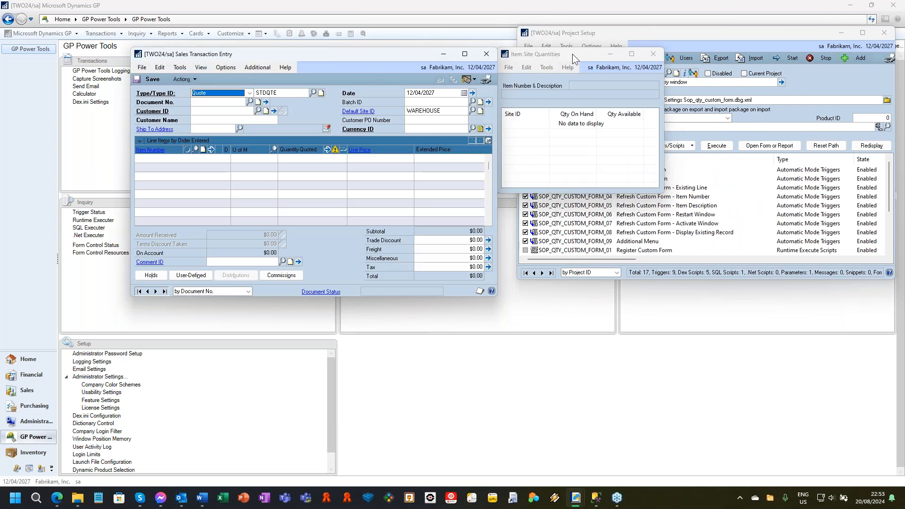
Browse the sales documents and select the CB100 line to check its quantities by site, then close Item Site Quantities.
left_click(139, 291)
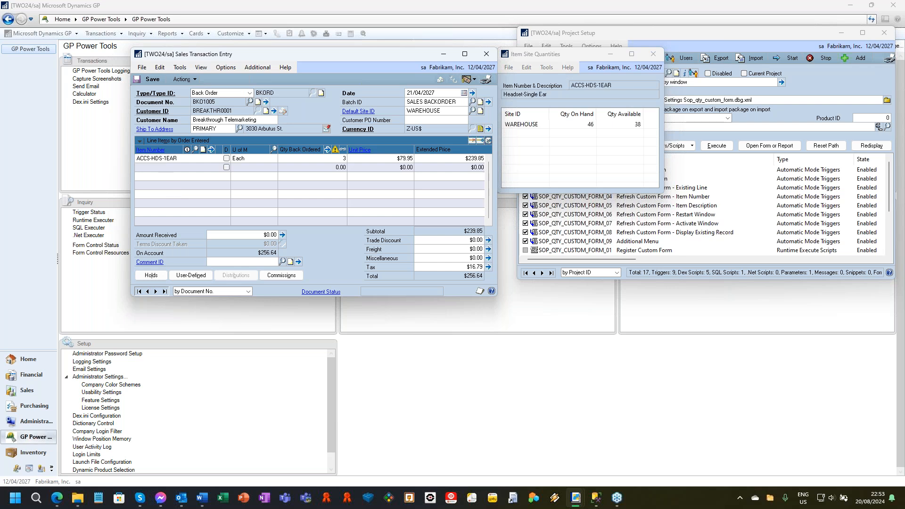
left_click(156, 291)
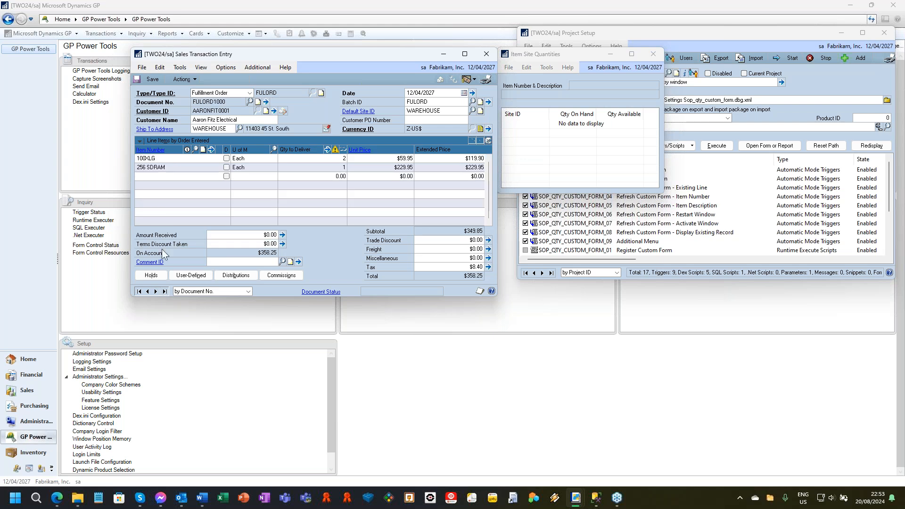
left_click(156, 291)
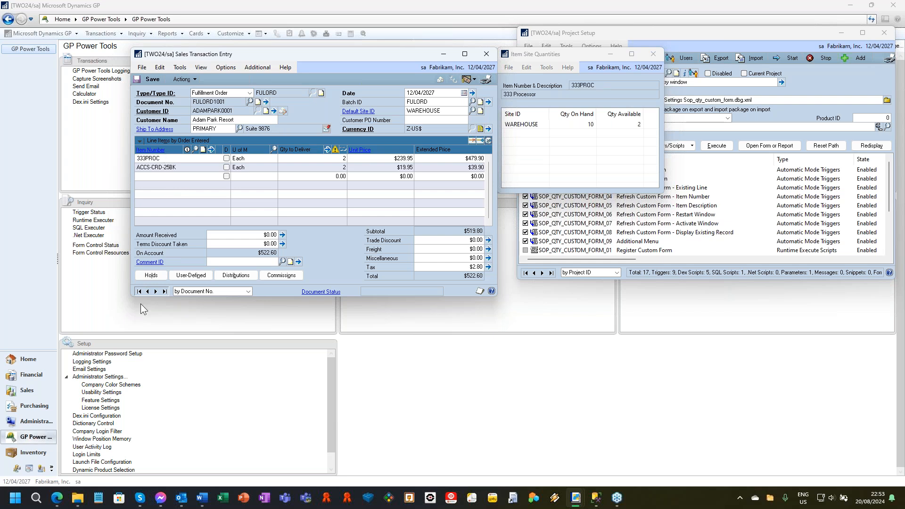
left_click(156, 291)
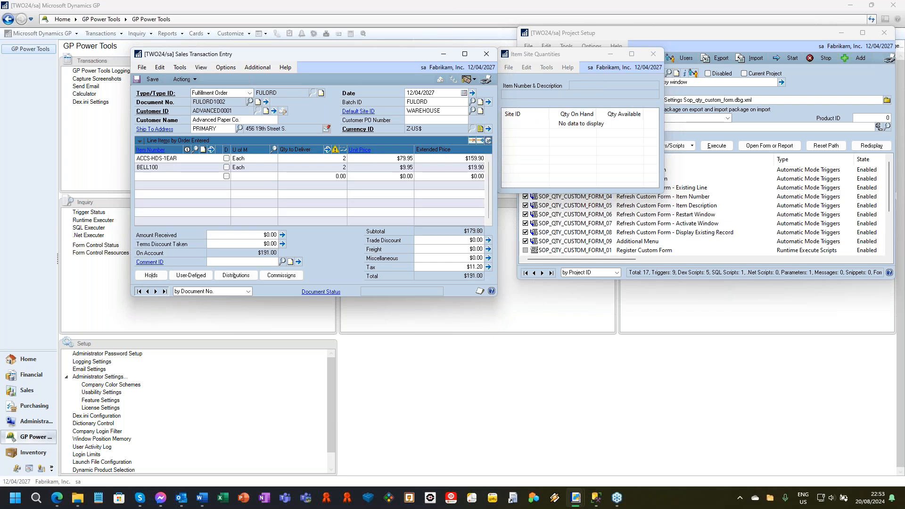
left_click(156, 291)
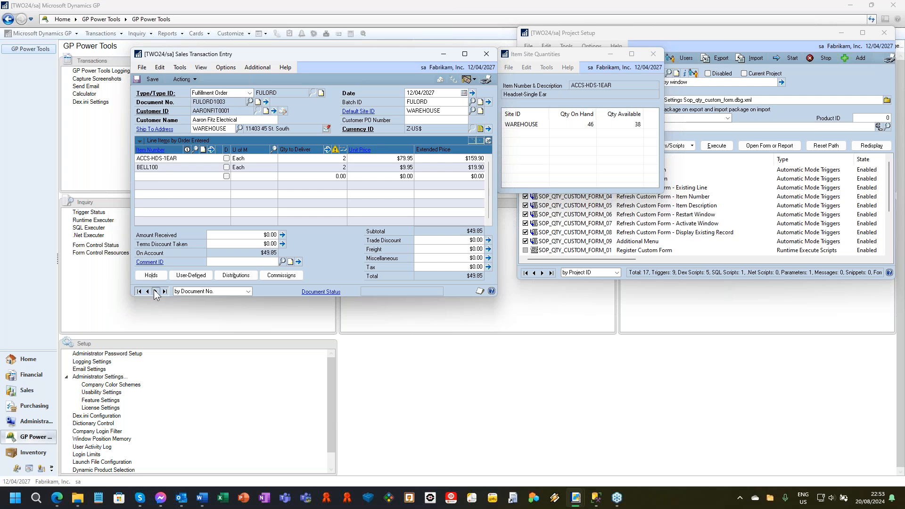
right_click(161, 168)
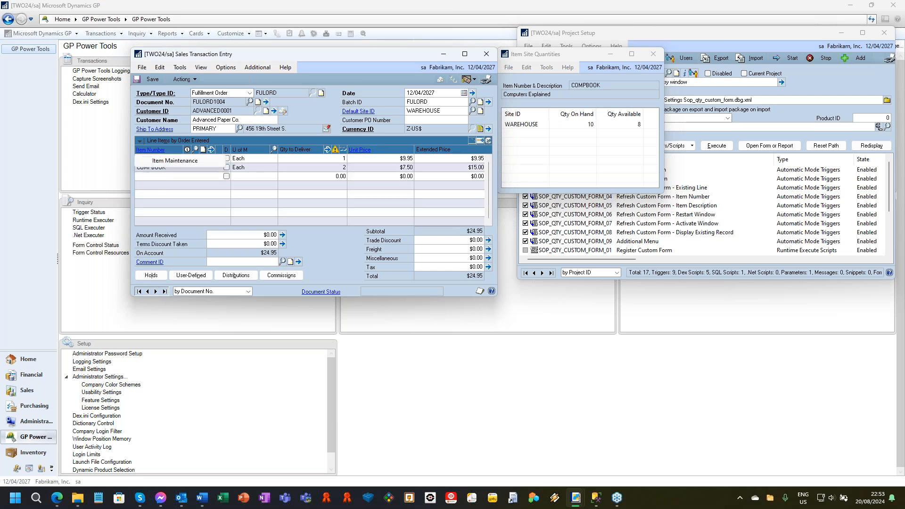
left_click(261, 157)
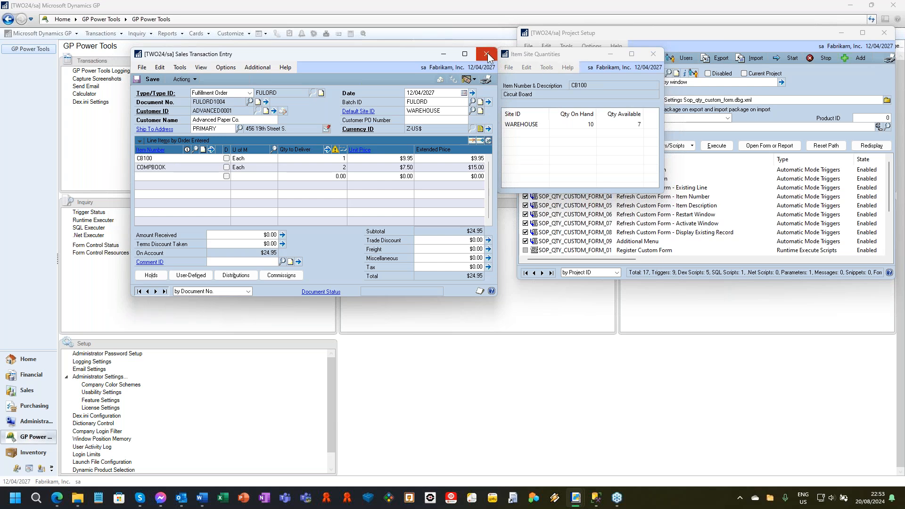
left_click(652, 54)
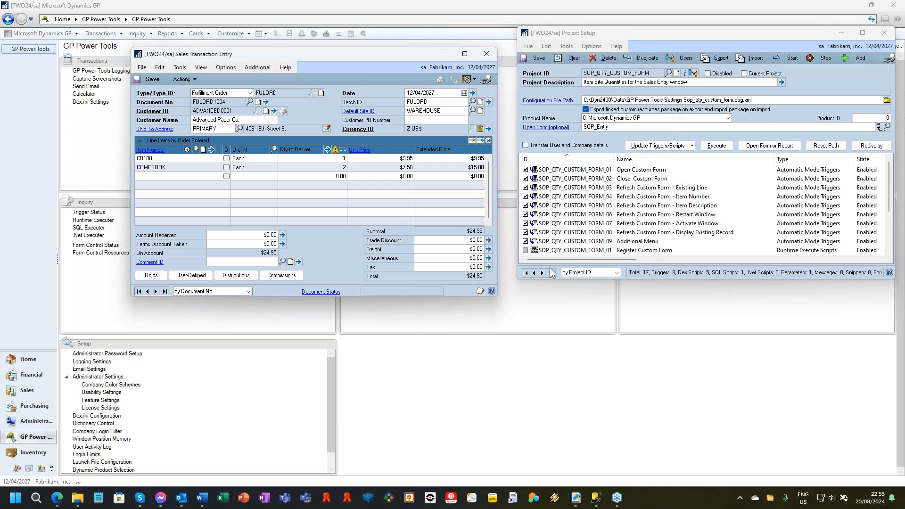
Clear Project Setup and load the VIRTUAL_FIELD_CUSTOM project through the project lookup.
left_click(564, 57)
type("VIRTUALI")
key("ctrl+l")
left_click(595, 134)
double_click(594, 134)
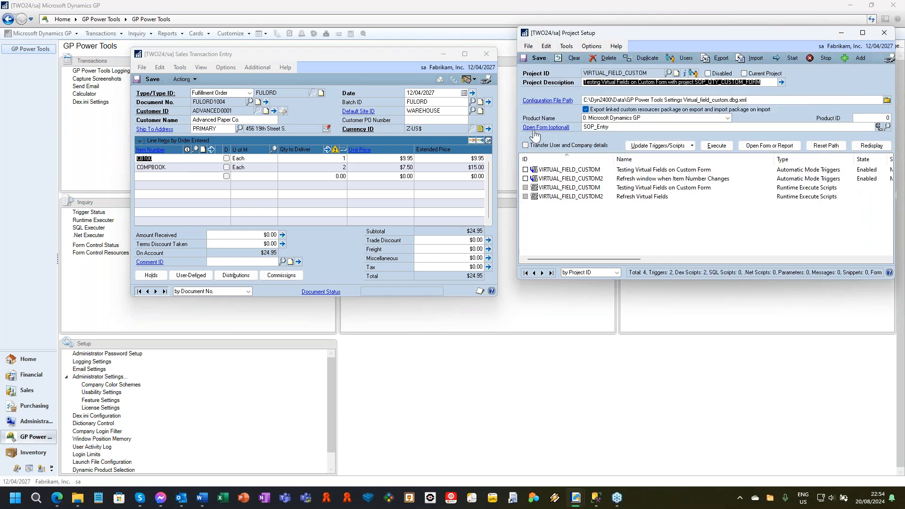
Open the linked SOP_Entry form, starting the project triggers and keeping the already open sales window.
left_click(548, 128)
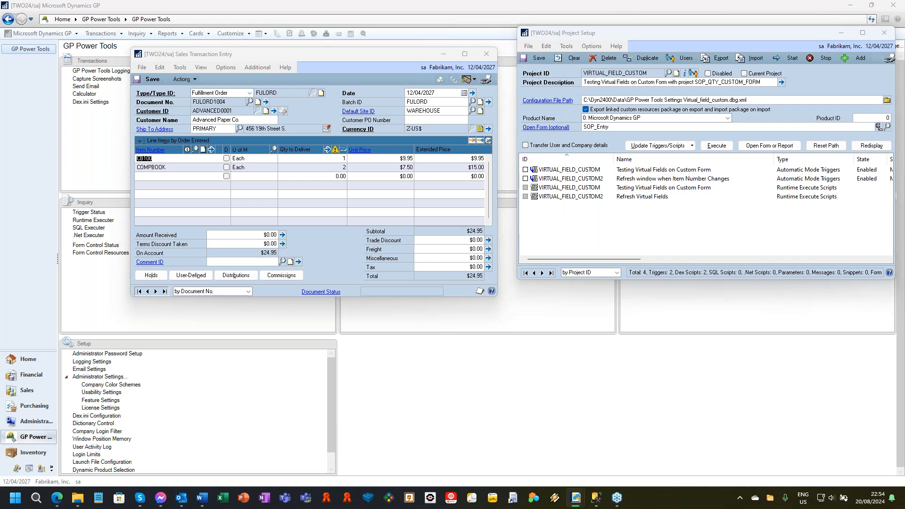
left_click(411, 277)
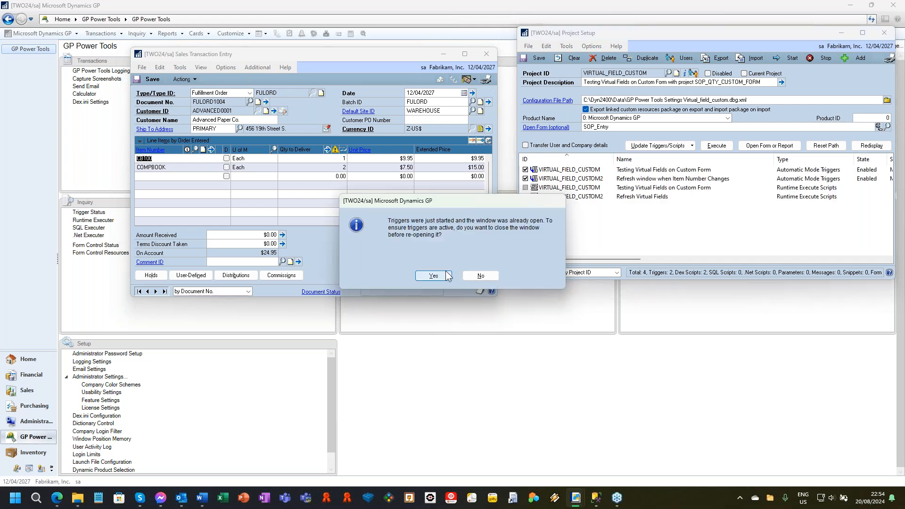
left_click(480, 277)
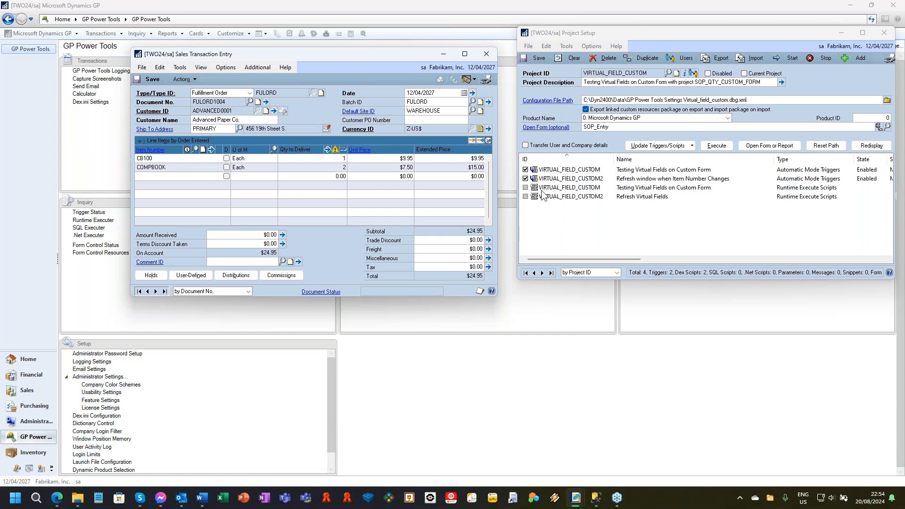
Show the item stock quantities from the repositioned sales window, go to the first sales document, and close Item Site Quantities.
left_click_drag(372, 54, 301, 43)
left_click(154, 56)
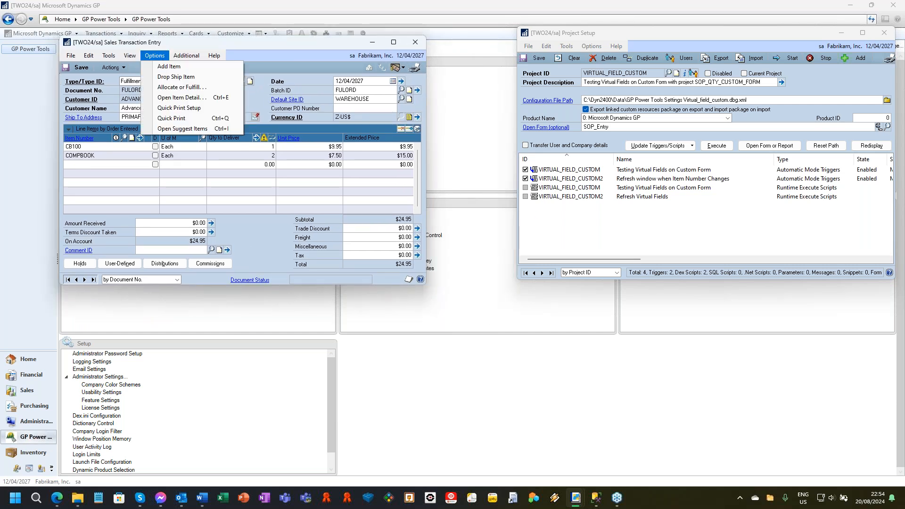
mouse_move(180, 58)
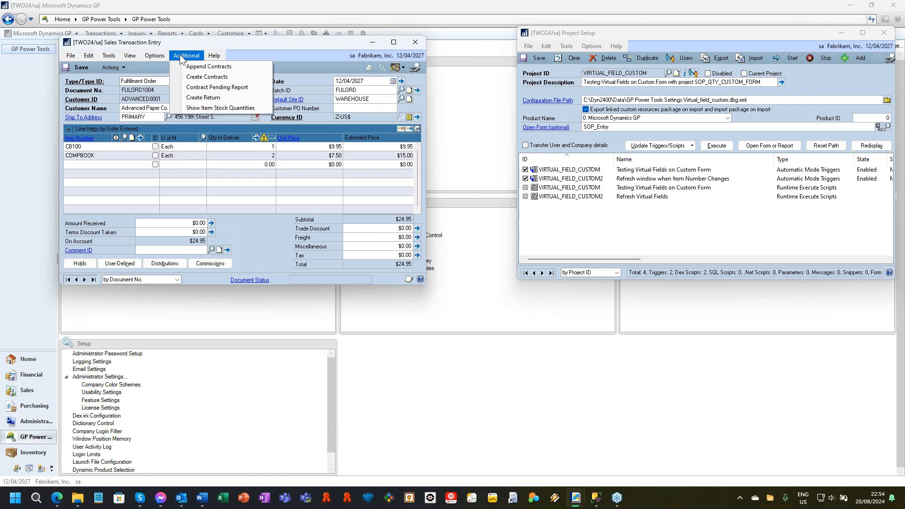
left_click(214, 109)
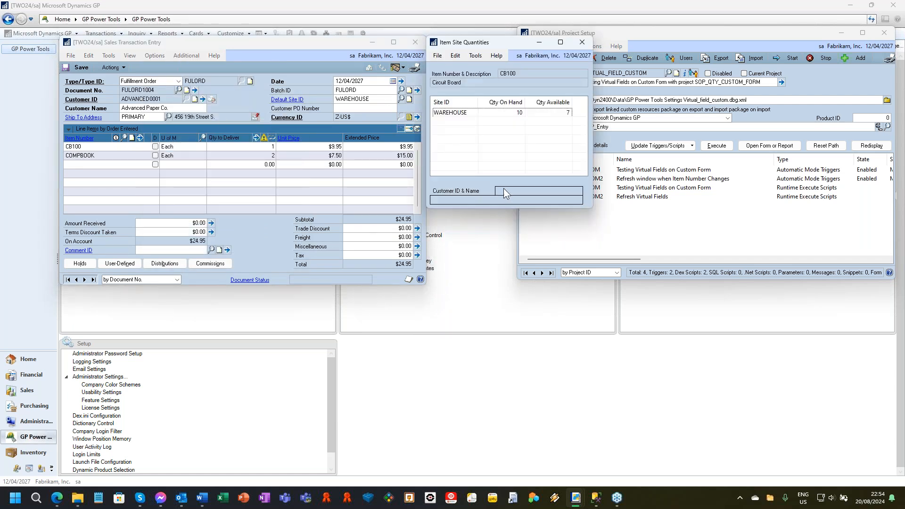
left_click(68, 280)
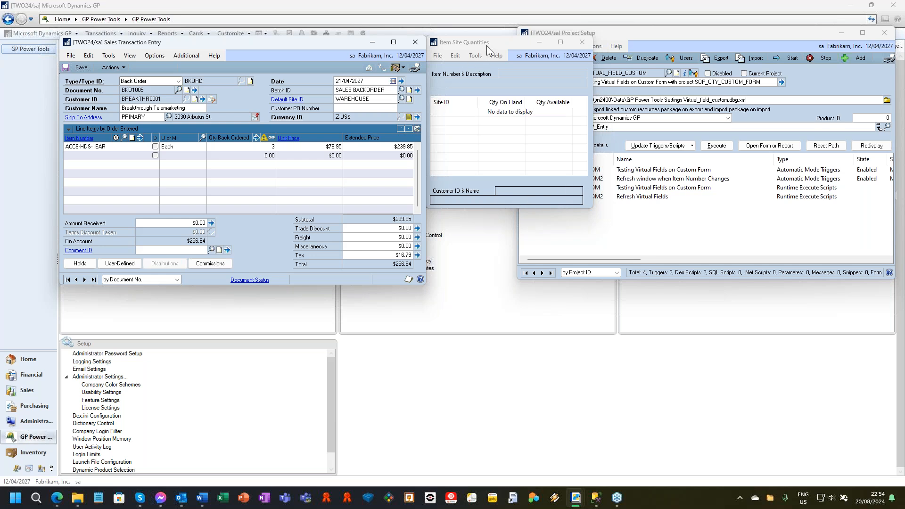
left_click(583, 41)
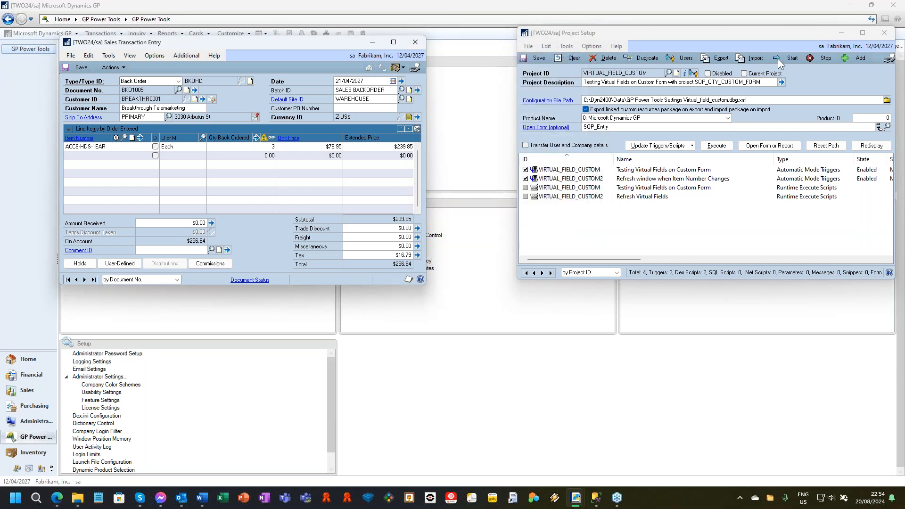
Stop the VIRTUAL_FIELD_CUSTOM project triggers and close Project Setup and Sales Transaction Entry.
left_click(818, 58)
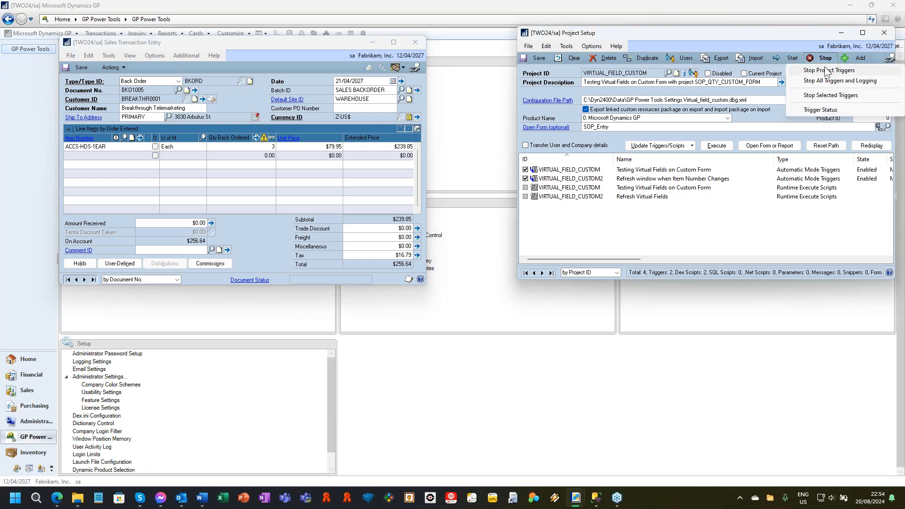
left_click(828, 71)
left_click(883, 33)
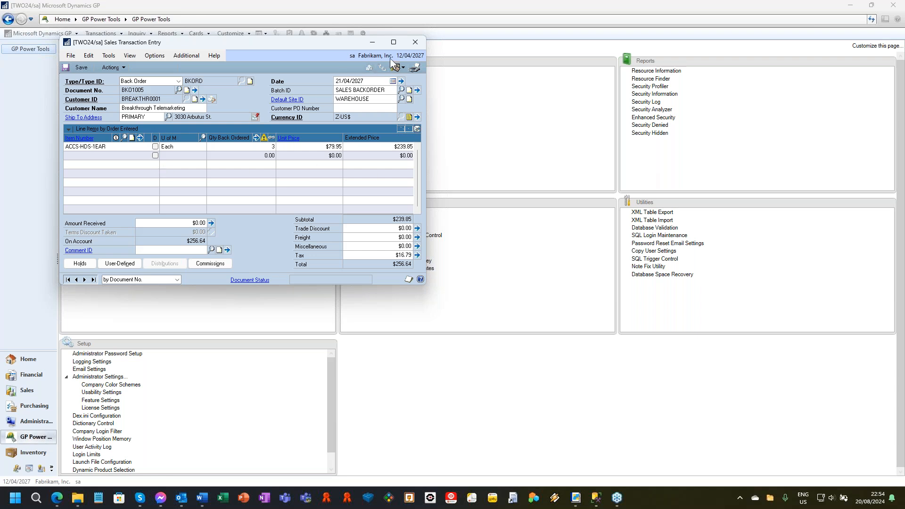
left_click(419, 42)
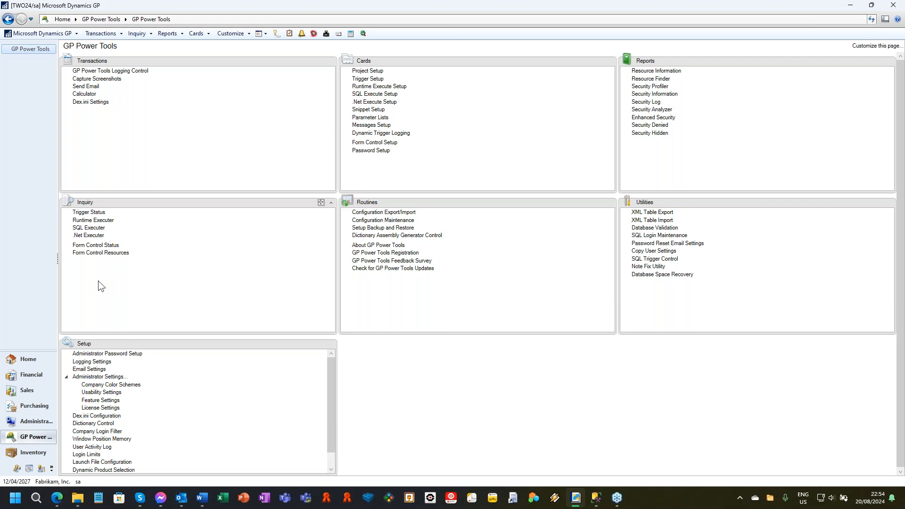
Load the TEST CONTROL 1 form control, view its linked TEST FORM CONTROL project, and close both setup windows.
left_click(372, 144)
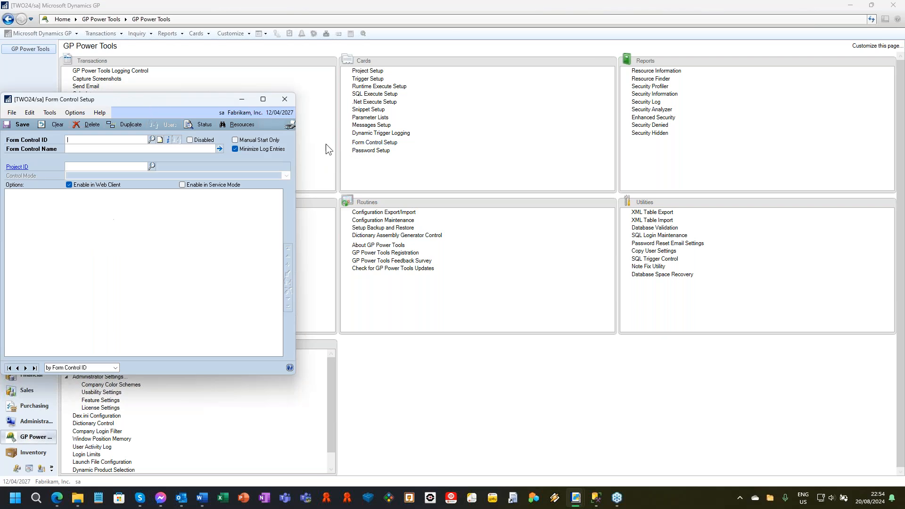
left_click(142, 362)
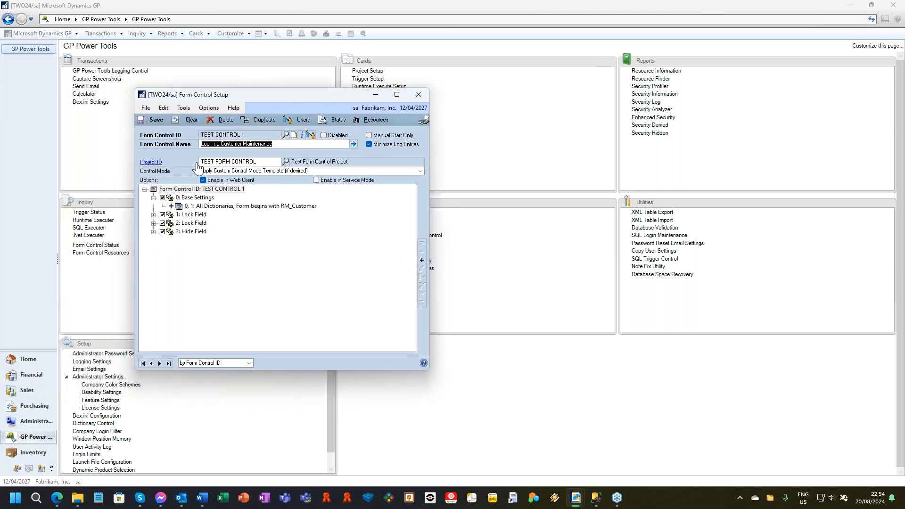
left_click(153, 164)
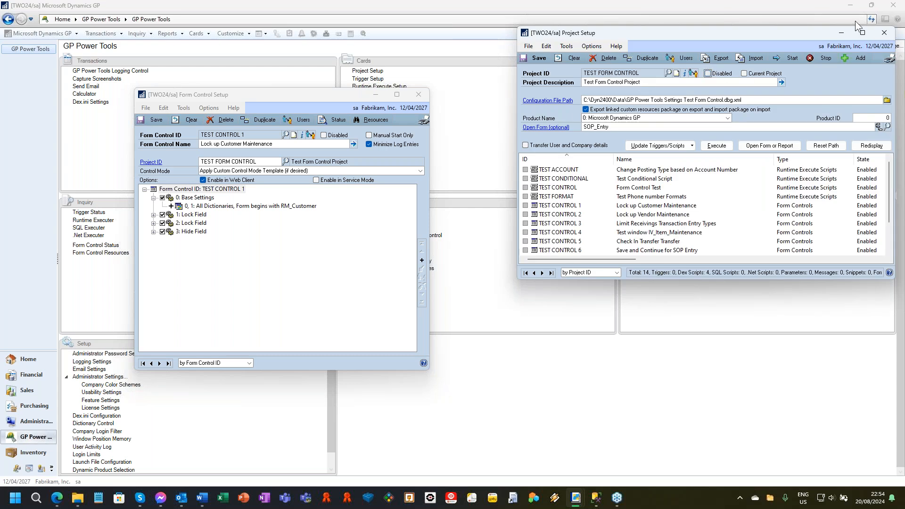
left_click(532, 57)
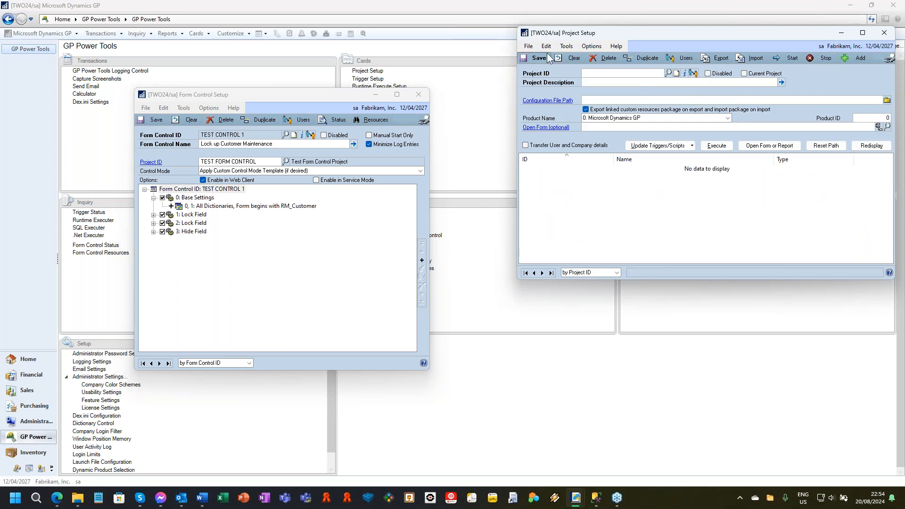
left_click(884, 32)
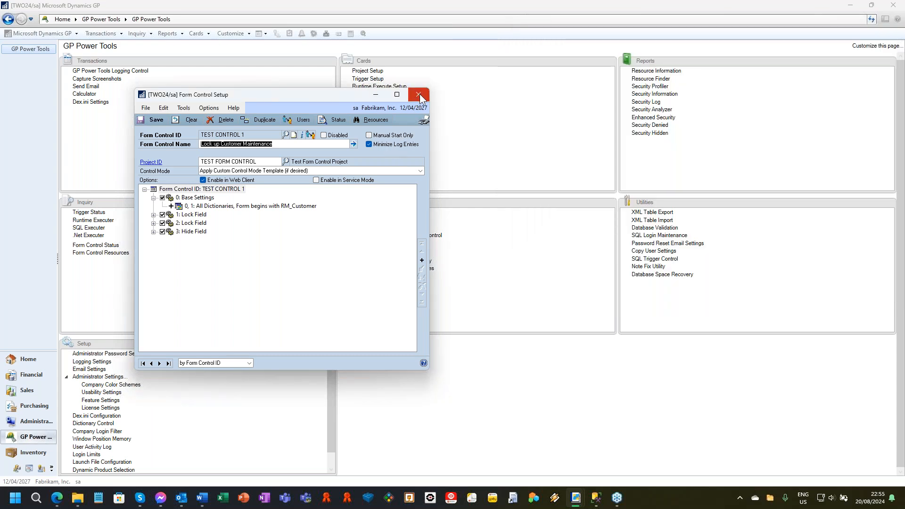
left_click_drag(339, 95, 380, 65)
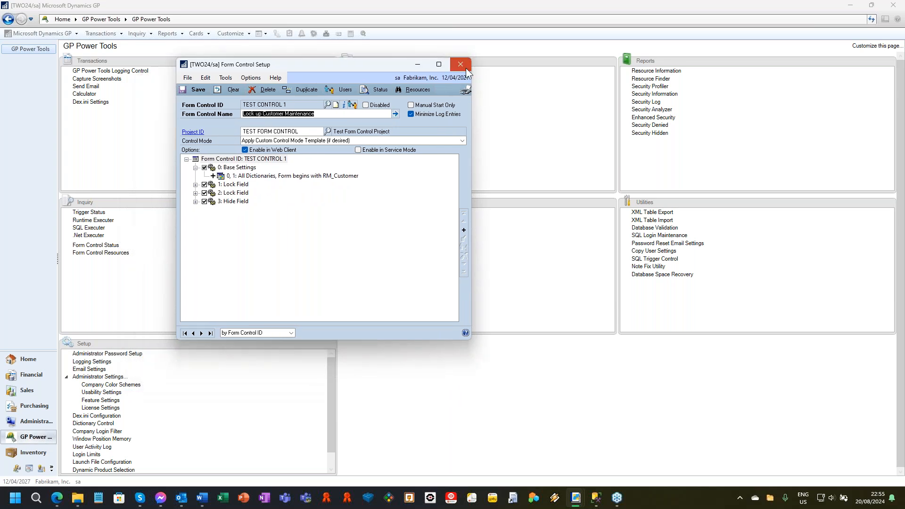
left_click(466, 69)
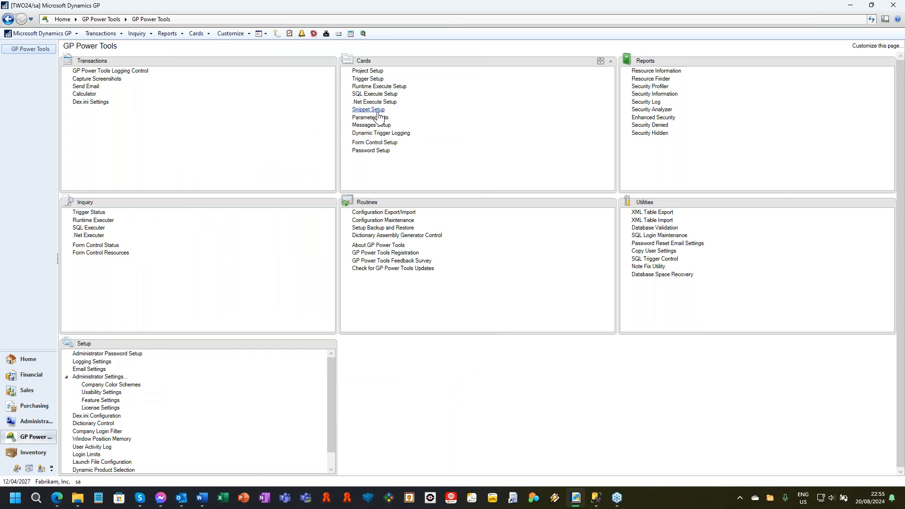
Open the modified version of the sales Customer Maintenance window in read-only mode by declining to enter the password.
left_click(200, 34)
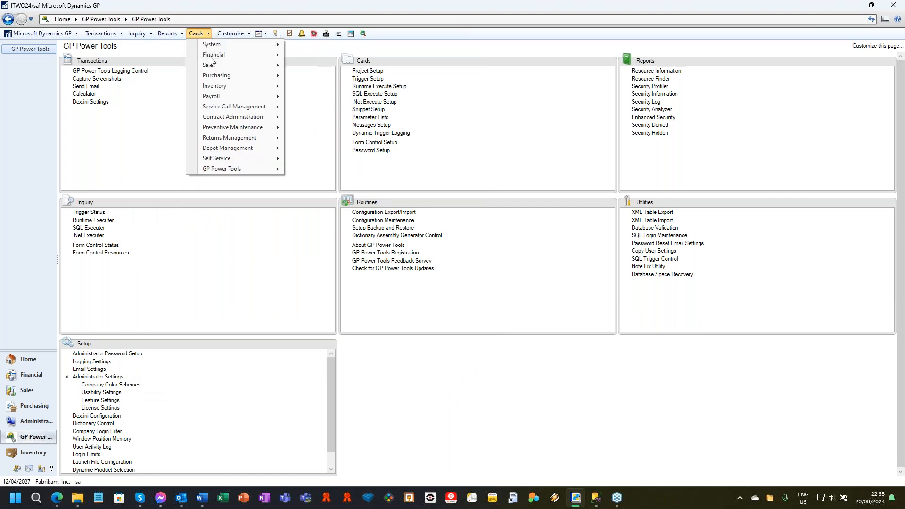
mouse_move(214, 61)
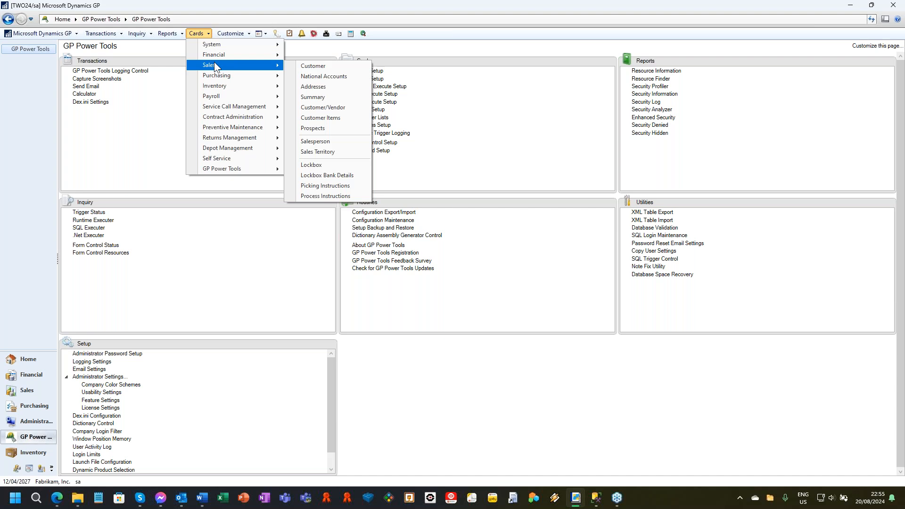
left_click(337, 66)
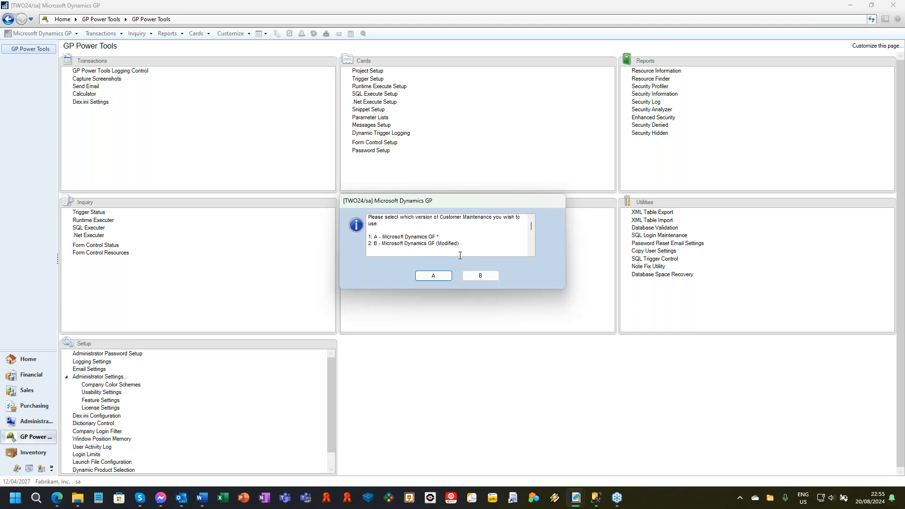
left_click(482, 276)
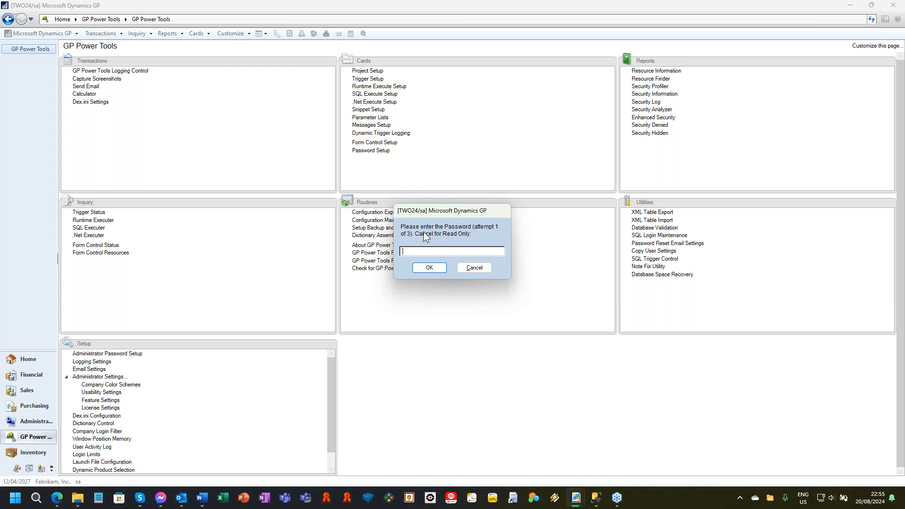
left_click(483, 269)
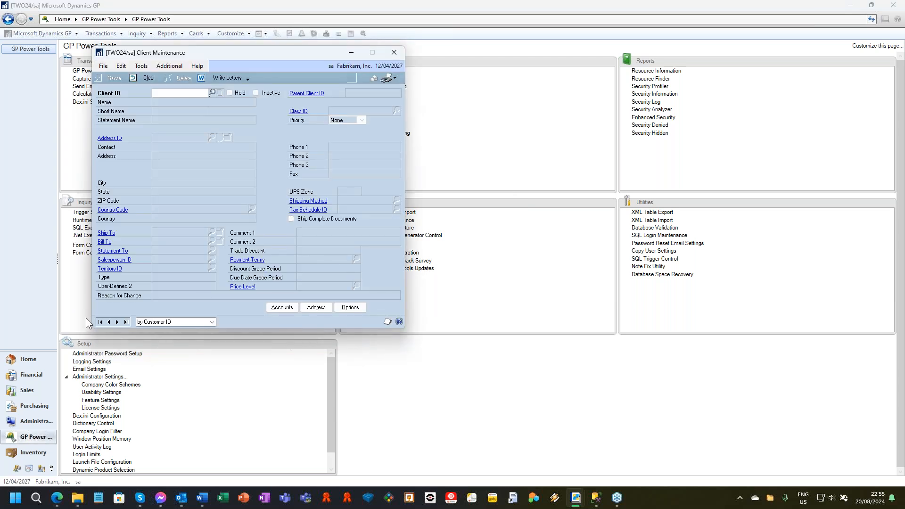
Browse from the first client to Adam Park Resort and bring up its options and address windows.
left_click(100, 322)
left_click(117, 322)
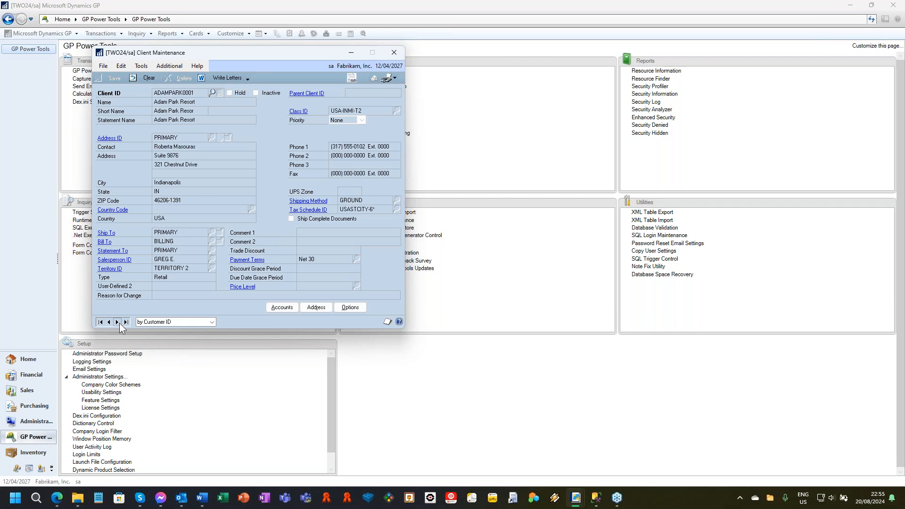
left_click(349, 307)
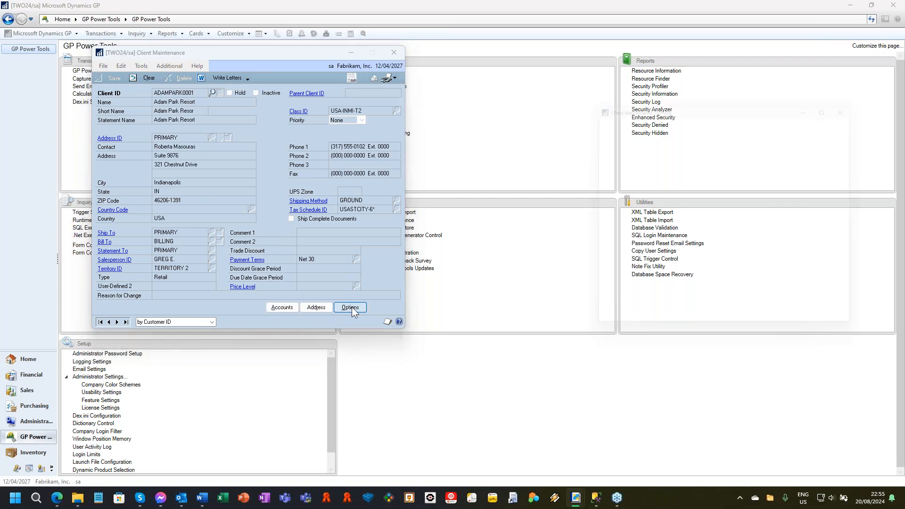
left_click(311, 308)
left_click(471, 267)
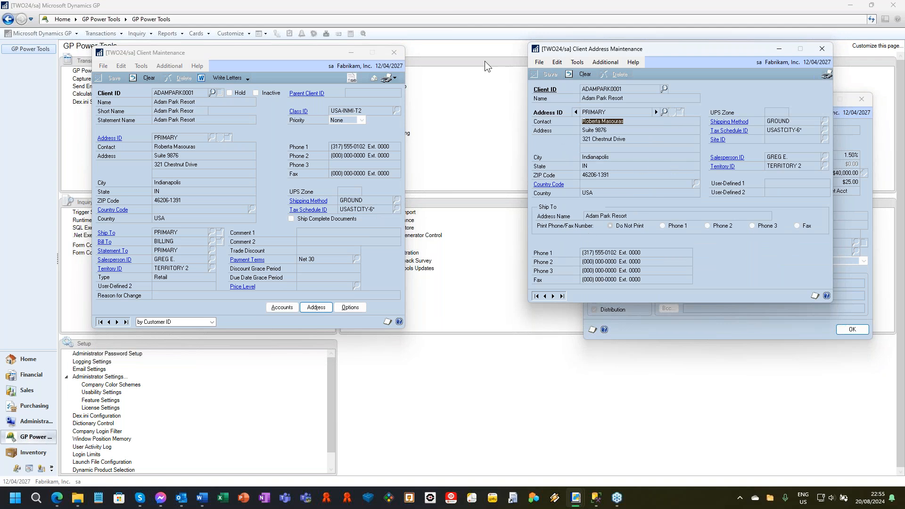
Clear the address record, view the client's BILLING address, and close the address, options and cleared main client windows.
left_click(587, 74)
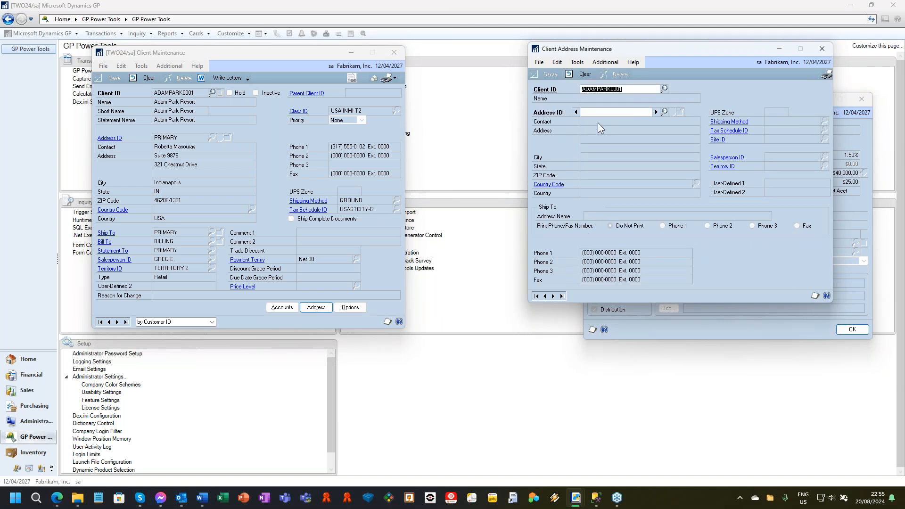
left_click(656, 113)
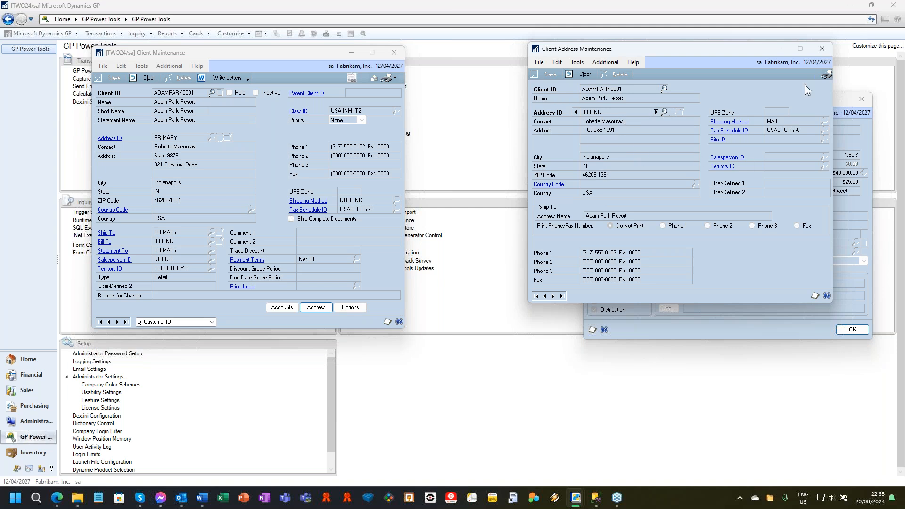
left_click(821, 50)
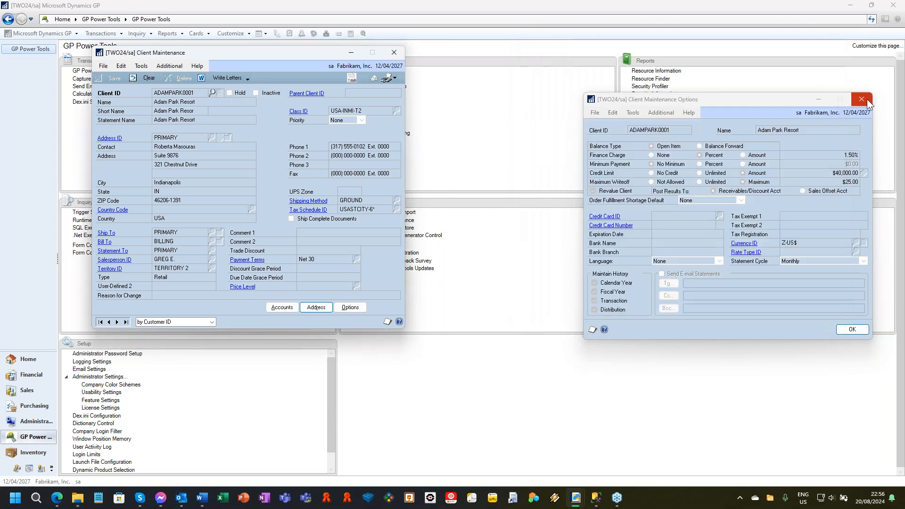
left_click(865, 101)
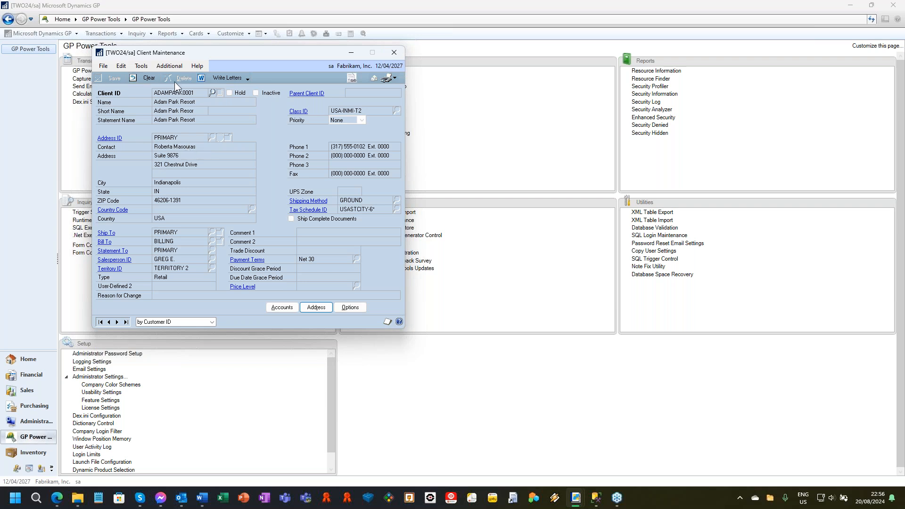
left_click(146, 77)
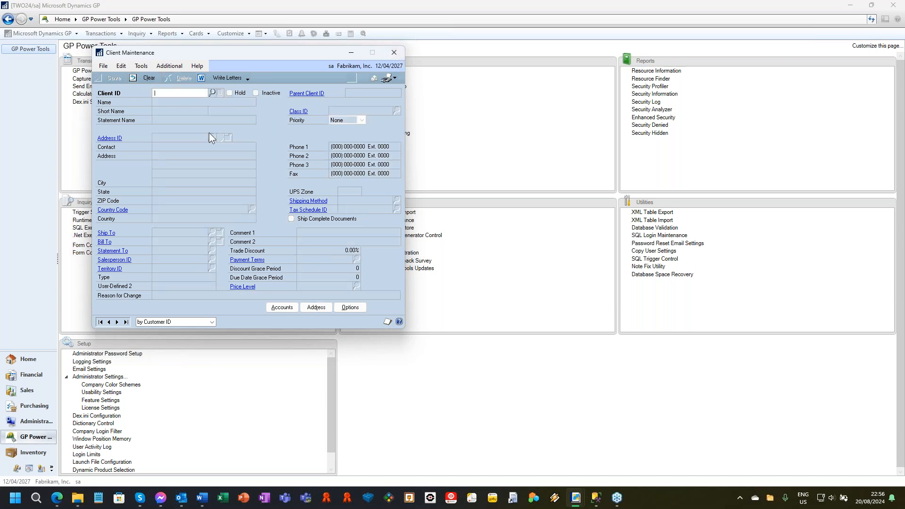
left_click(394, 55)
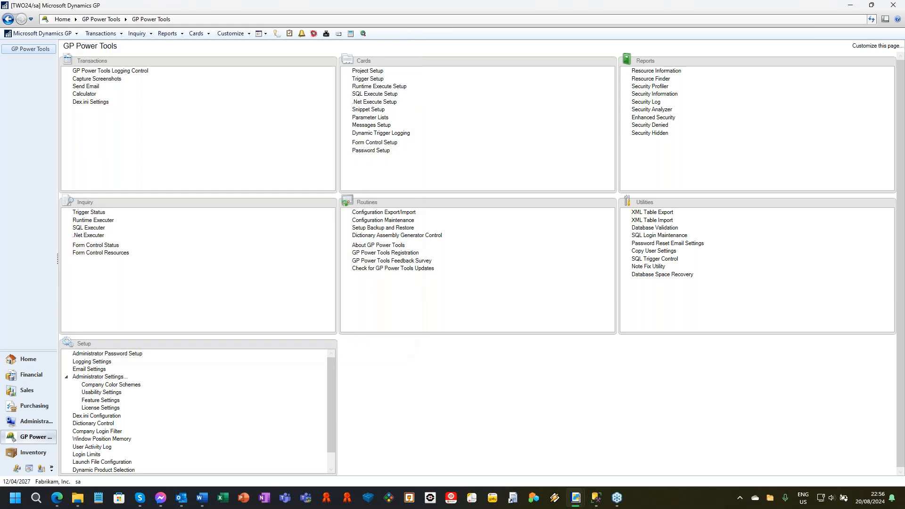
Load the TEST CONTROL 1 form control again, examine its Control Mode choices and Hide Field entries, and close Form Control Setup.
left_click(387, 144)
left_click(184, 332)
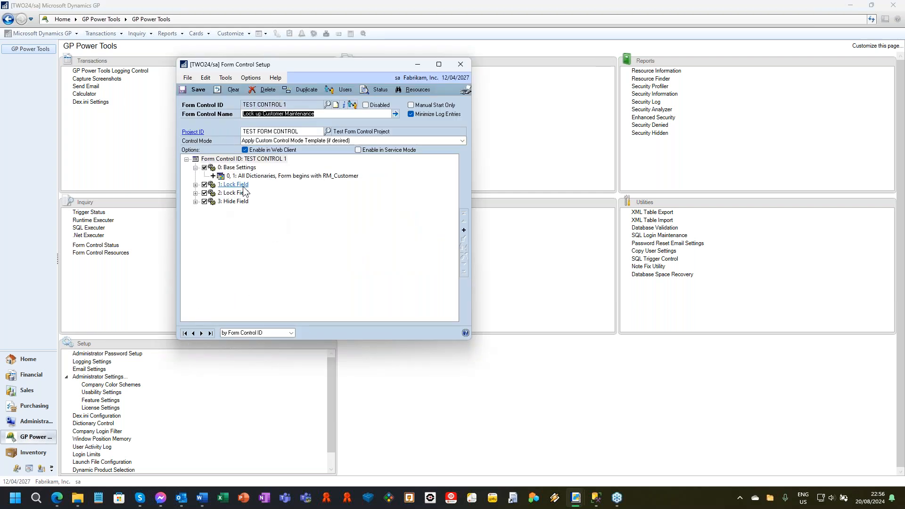
left_click(231, 193)
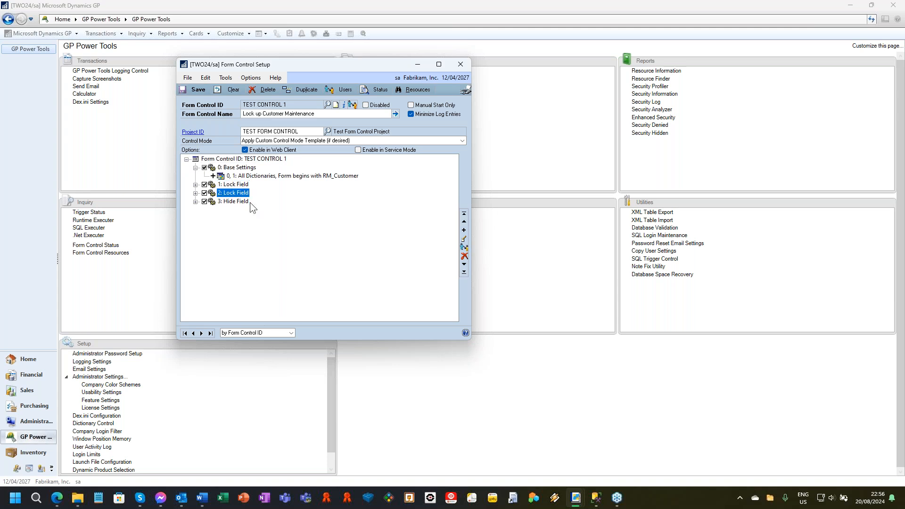
left_click(339, 140)
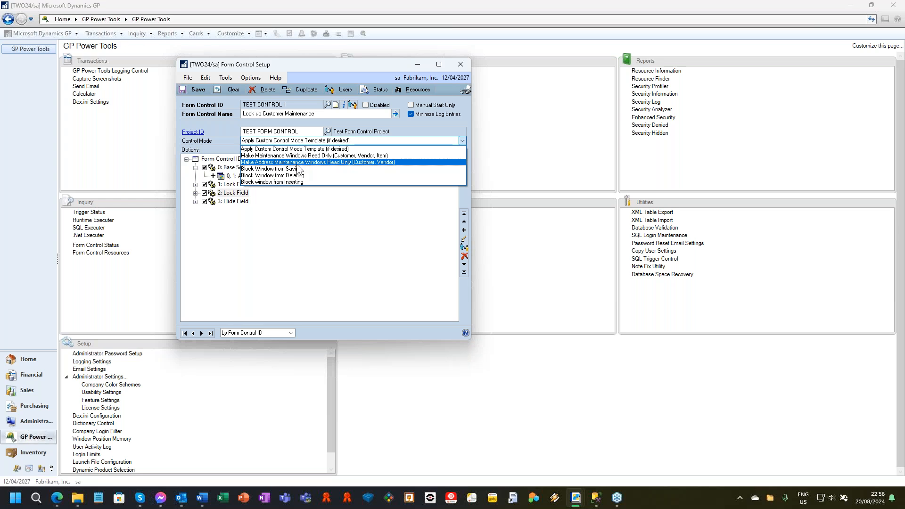
left_click(337, 247)
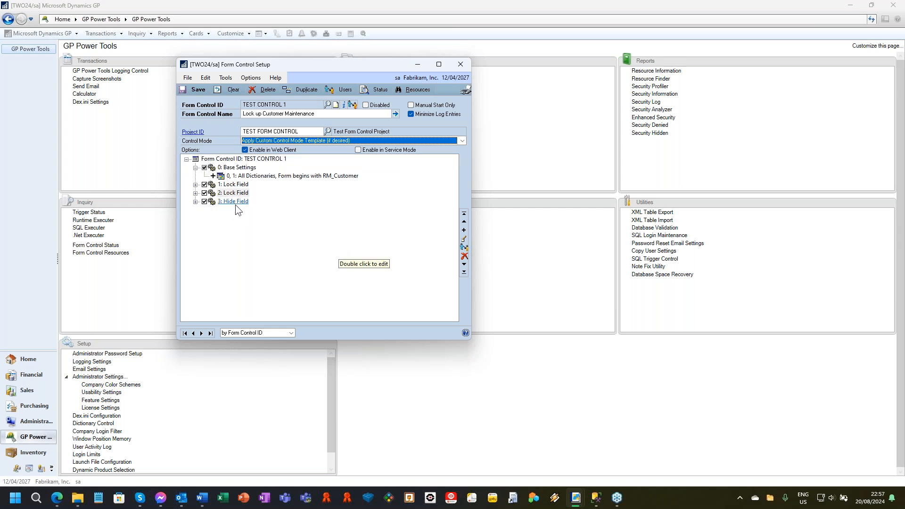
left_click(195, 201)
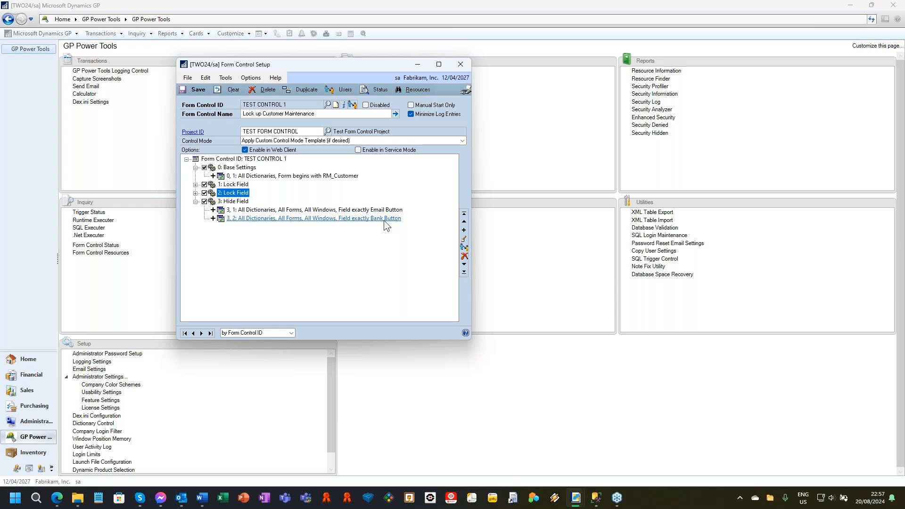
left_click(459, 65)
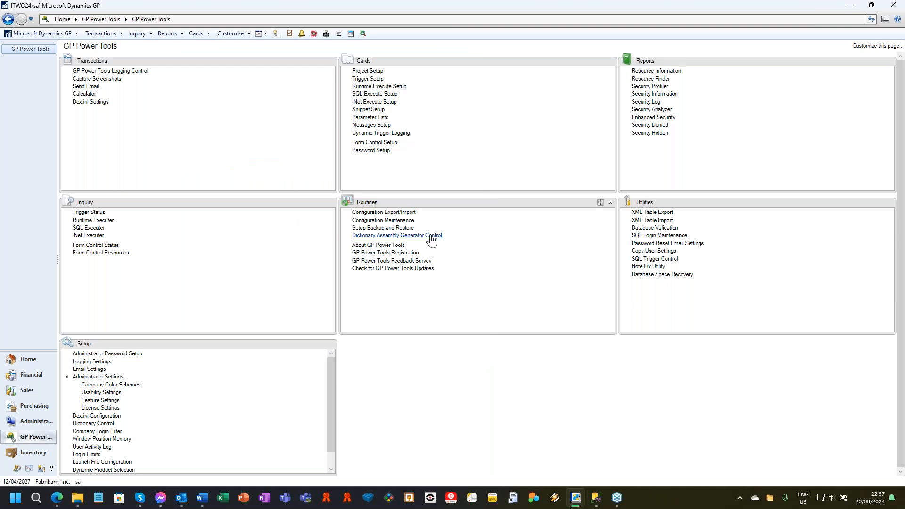
Bring up Receivings Transaction Entry from purchasing, try to set its type to Shipment/Invoice, and dismiss the warning.
left_click(101, 36)
mouse_move(115, 66)
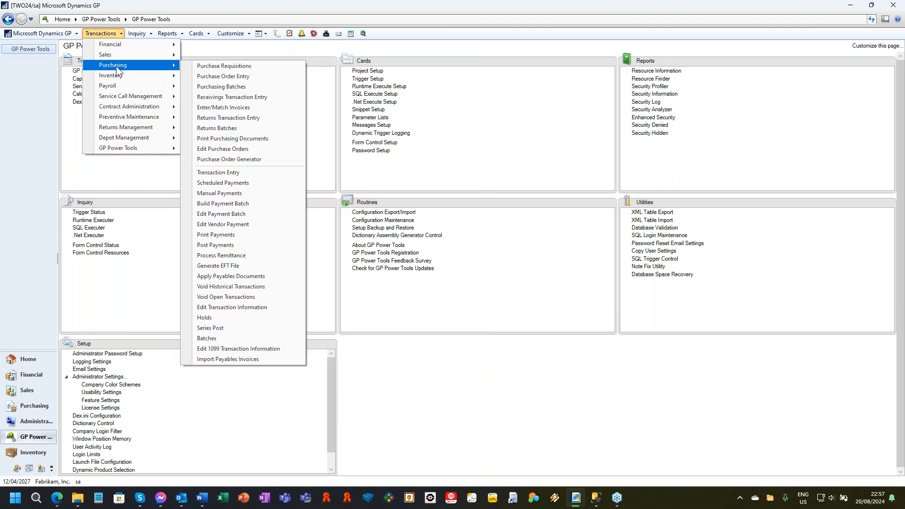
left_click(256, 96)
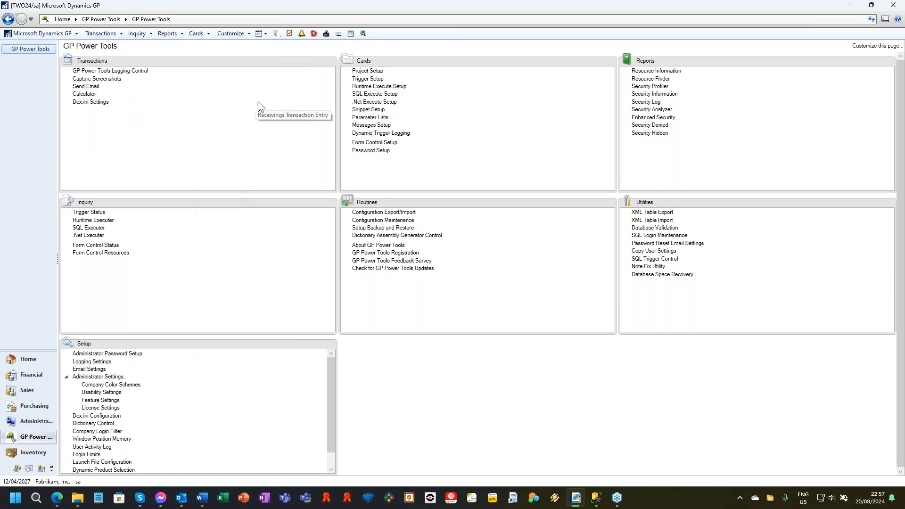
left_click(172, 69)
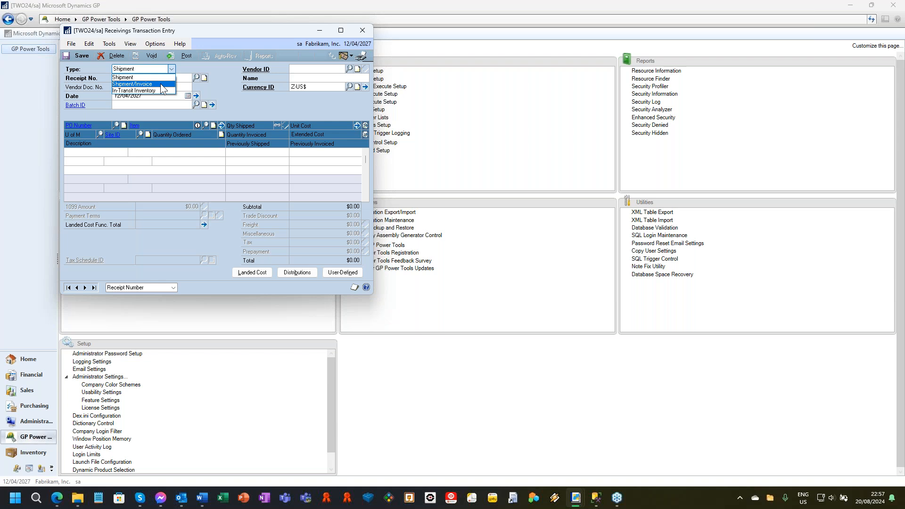
left_click(162, 85)
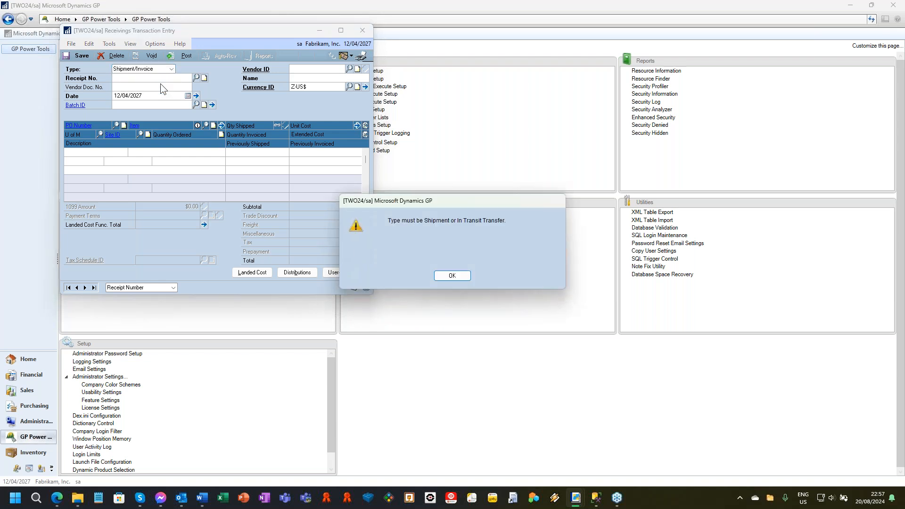
left_click(459, 280)
Switch the receipt type to In-Transit Inventory, try Shipment/Invoice again, and close Receivings Transaction Entry.
left_click(171, 69)
left_click(139, 93)
left_click(140, 71)
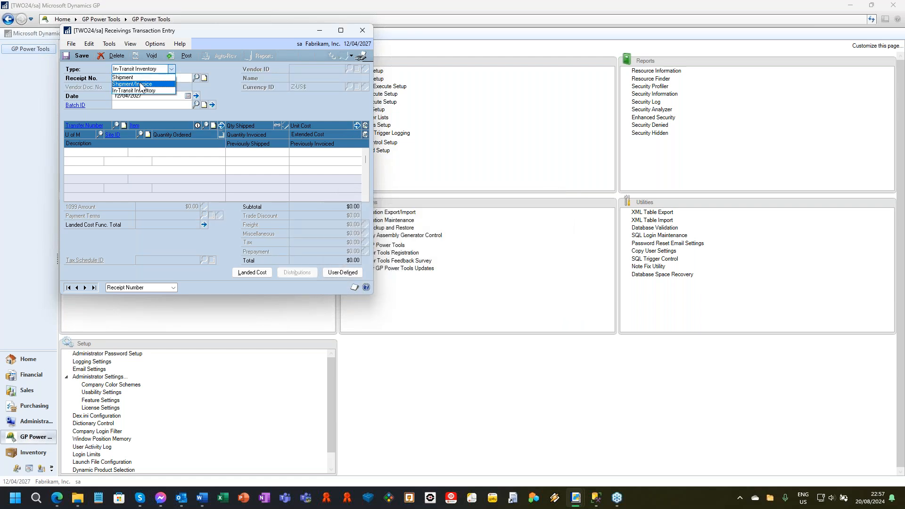
left_click(140, 83)
left_click(460, 278)
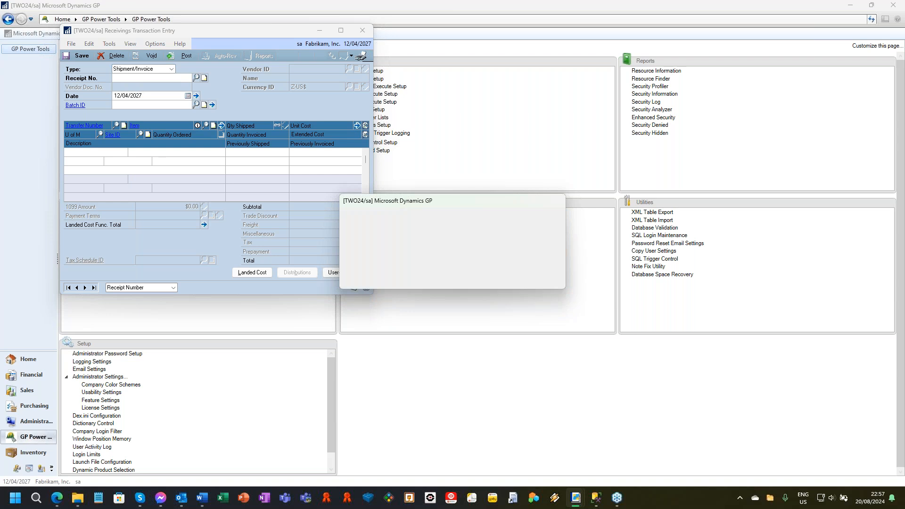
left_click(362, 31)
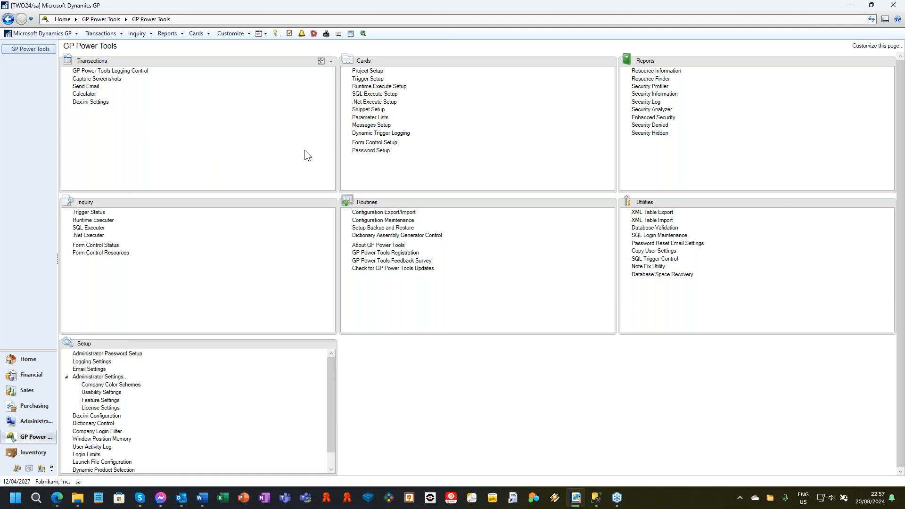
Load the TEST CONTROL 3 form control, examine its Validate Field Value rule's expression and warning message, and cancel the rule window.
left_click(383, 143)
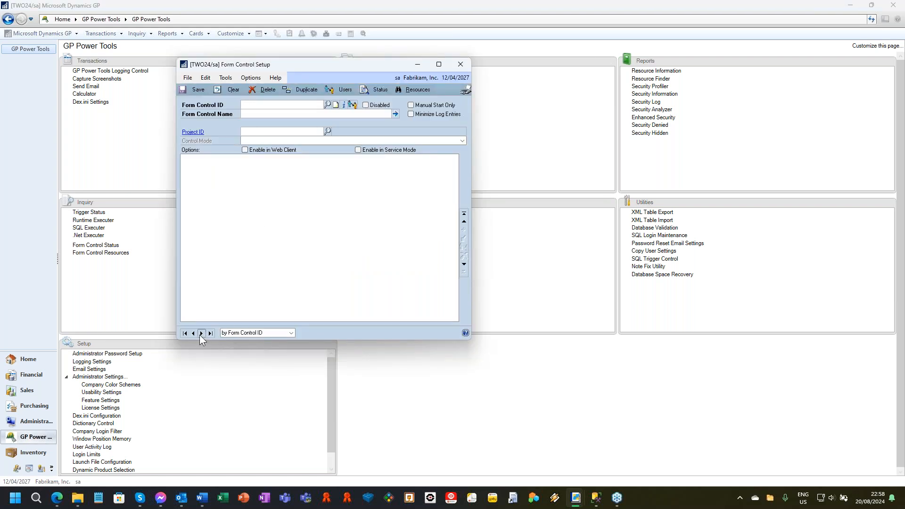
left_click(201, 333)
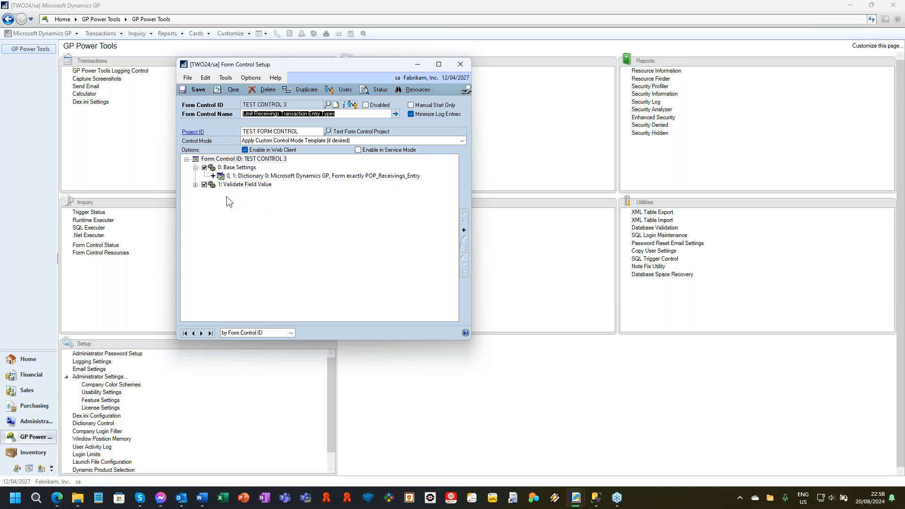
left_click(195, 184)
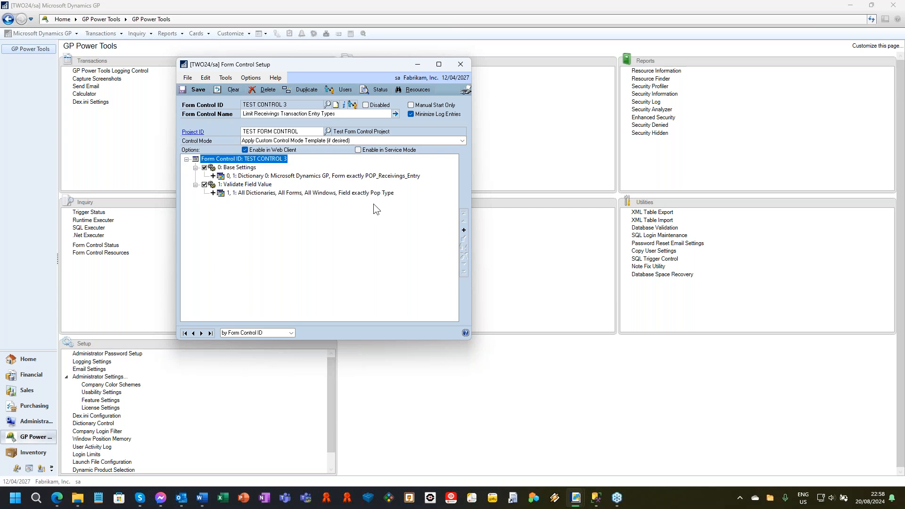
double_click(239, 194)
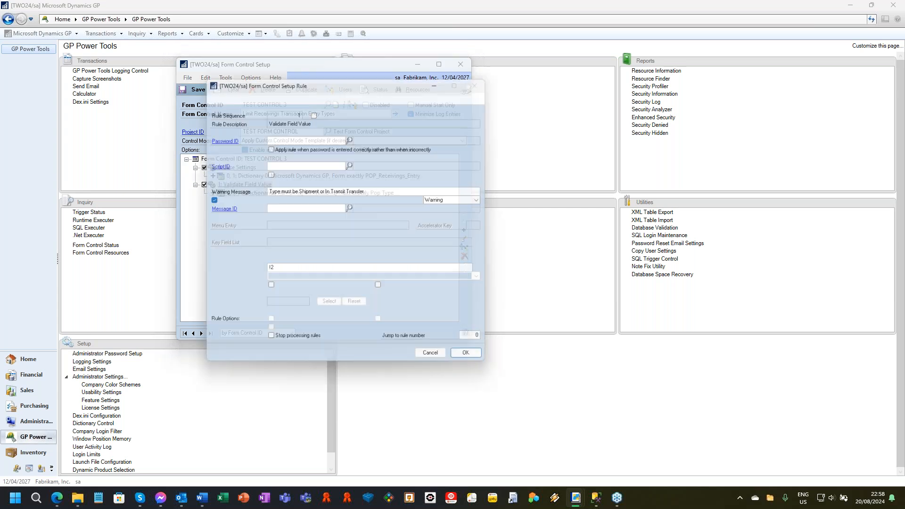
left_click(291, 270)
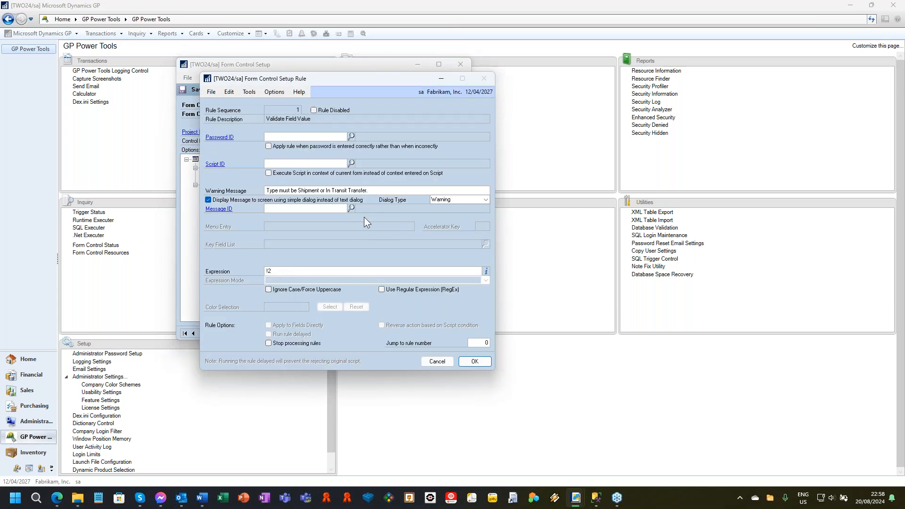
double_click(387, 191)
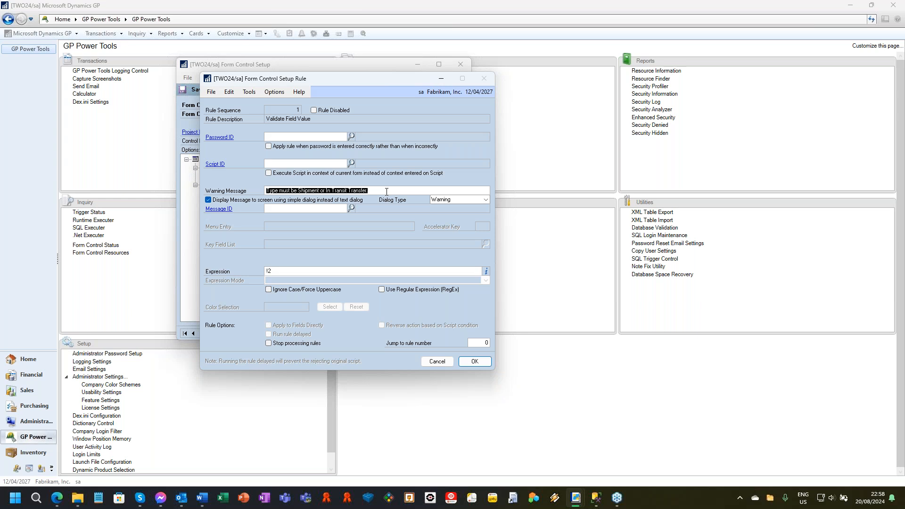
left_click(427, 362)
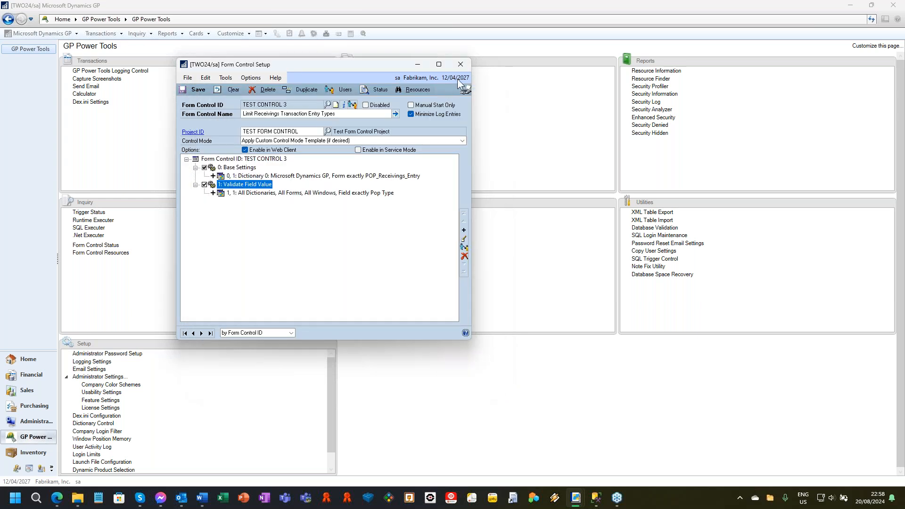
Review the form, window, scrolling window and field rule types that can be added, and close Form Control Setup.
left_click(463, 231)
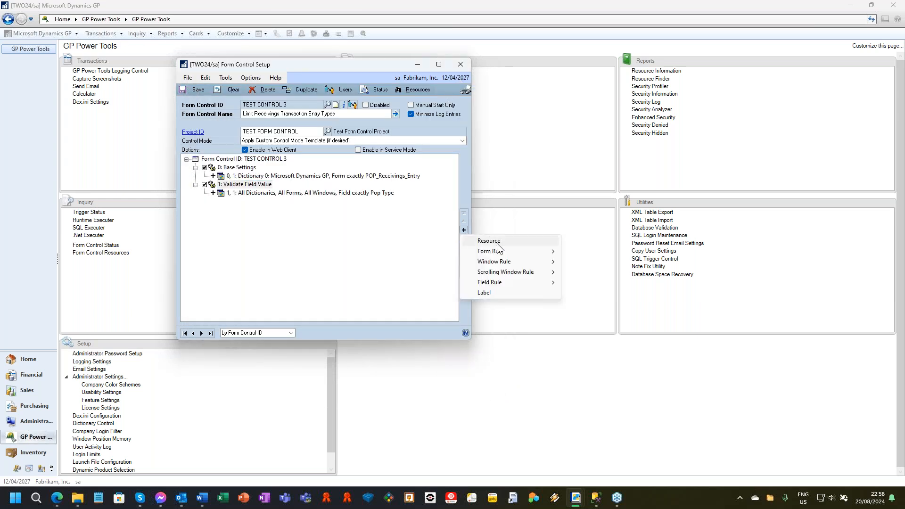
mouse_move(498, 249)
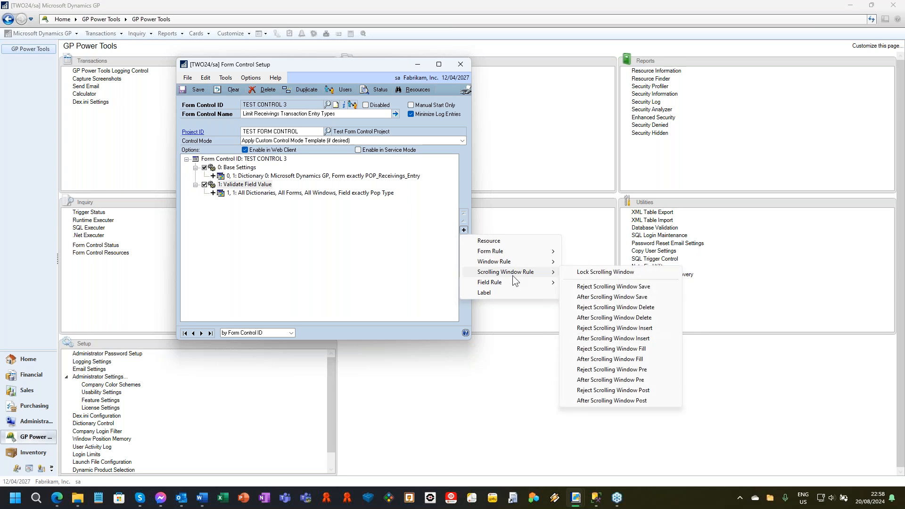
mouse_move(512, 282)
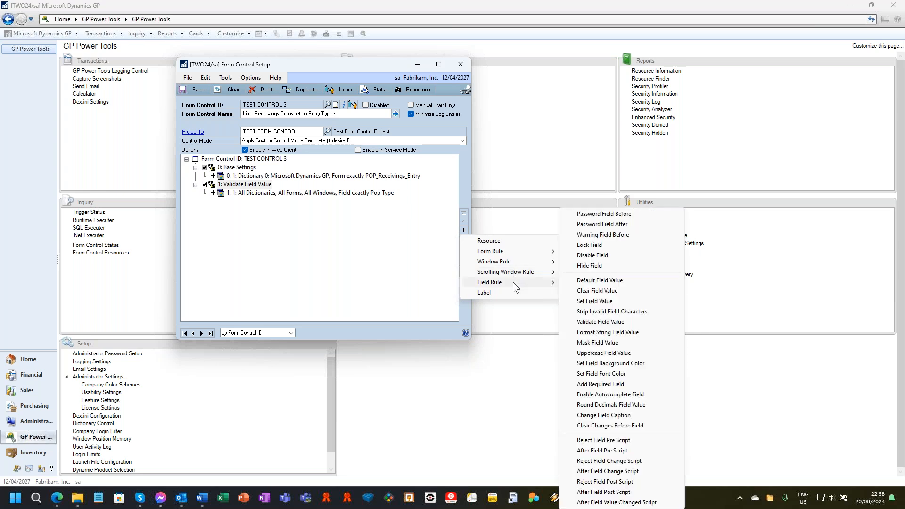
left_click(461, 67)
left_click(461, 68)
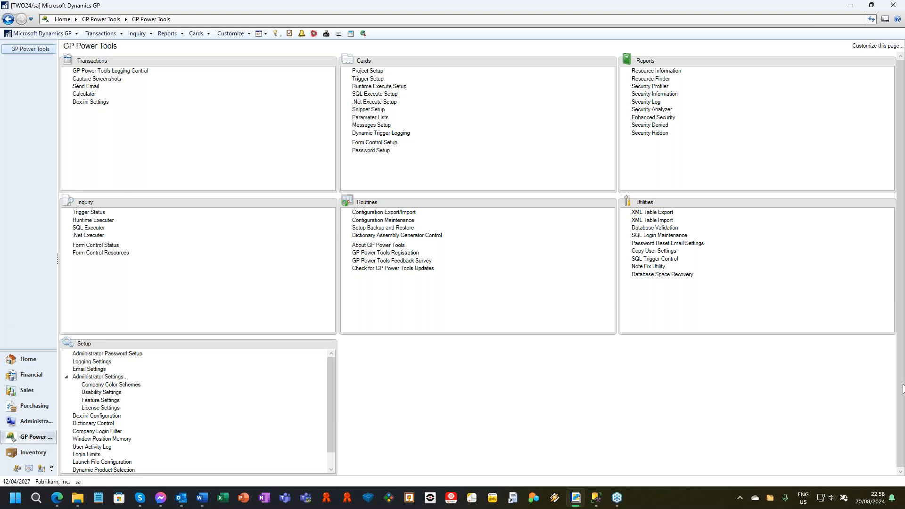
Open the inventory Item Maintenance window in its original Microsoft Dynamics GP version.
left_click(196, 34)
mouse_move(235, 86)
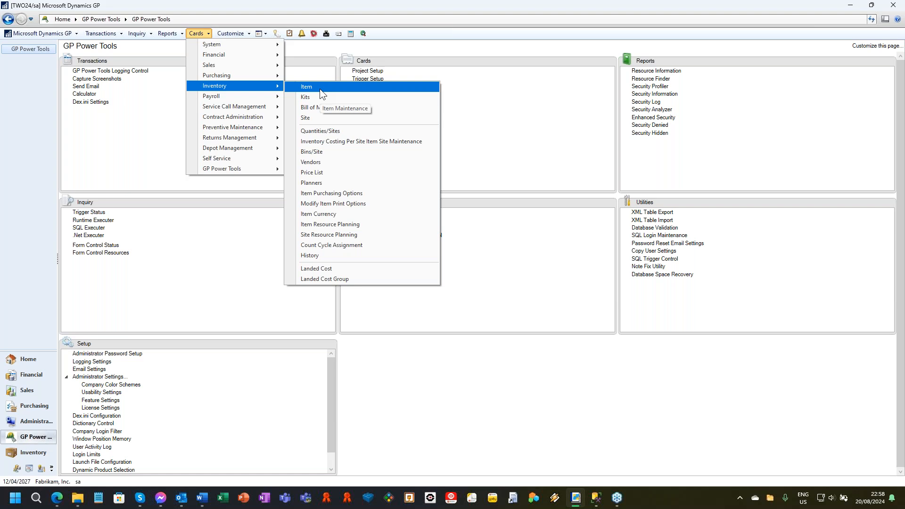
left_click(319, 88)
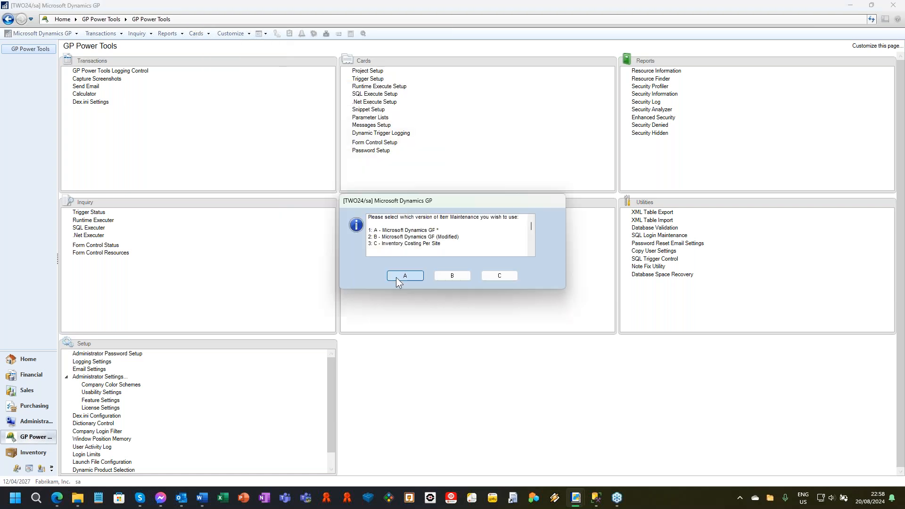
left_click(405, 276)
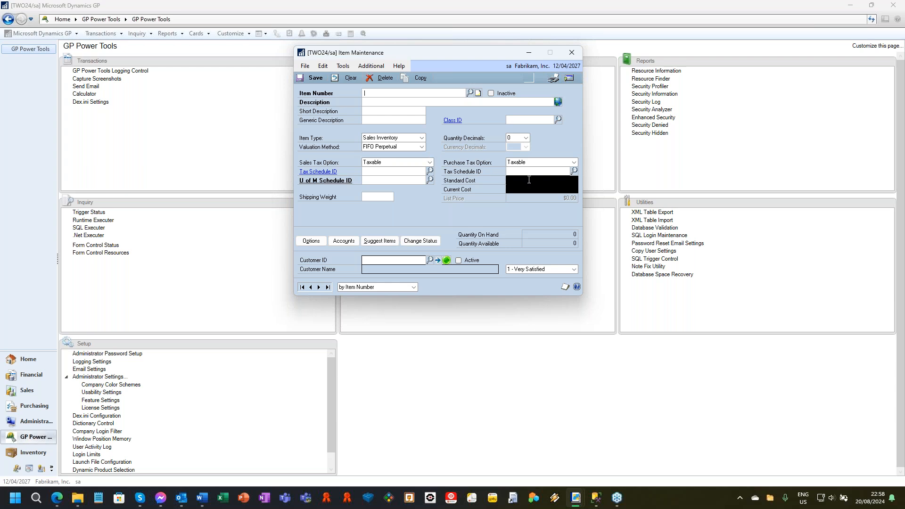
Cancel the first password prompt for the blacked-out Standard Cost field, and reveal the field by entering the password.
left_click(529, 180)
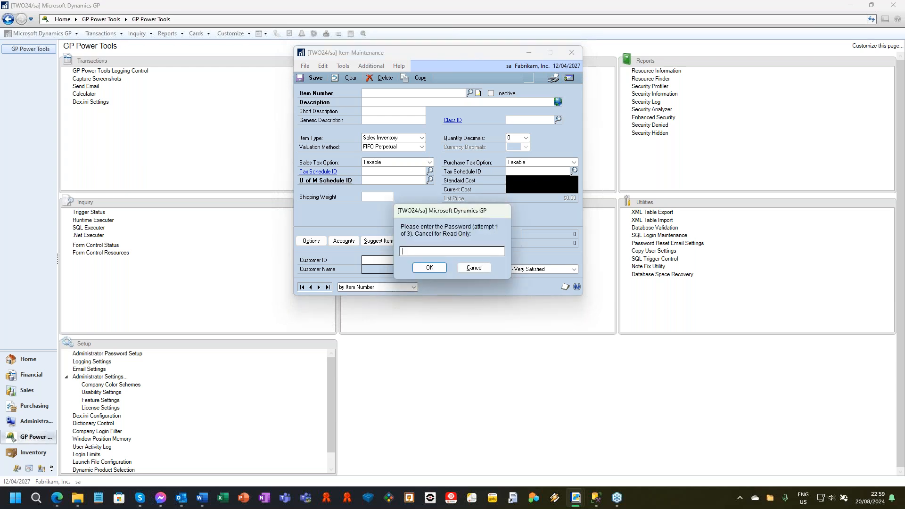
left_click(486, 269)
left_click(521, 181)
type("password")
key("Return")
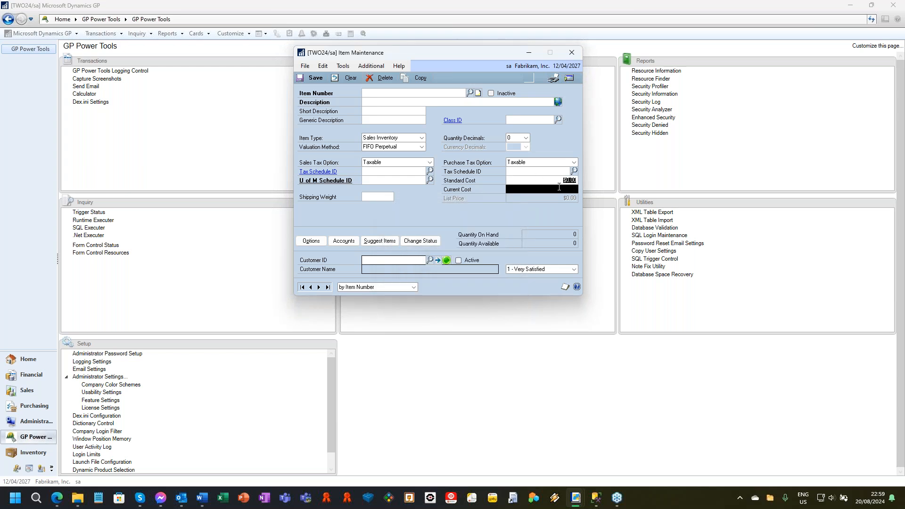
Try to access the blacked-out Current Cost field and decline to enter its password.
left_click(555, 181)
left_click(550, 188)
left_click(459, 266)
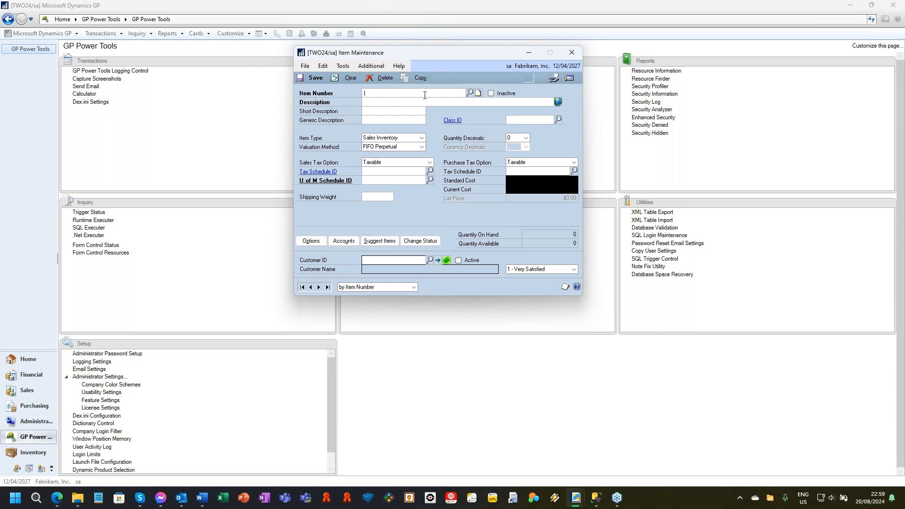
Try to enter the item number 32563 and dismiss the format warning.
type("32563")
key("Tab")
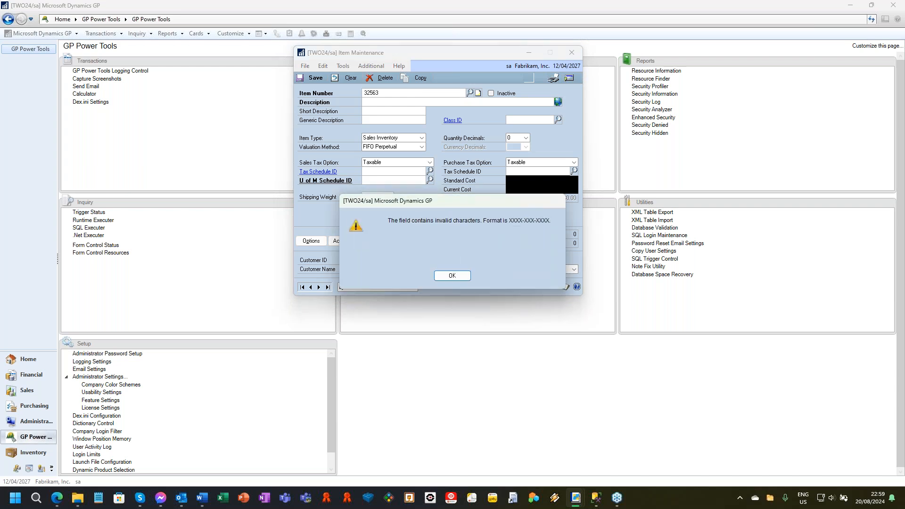
left_click(451, 276)
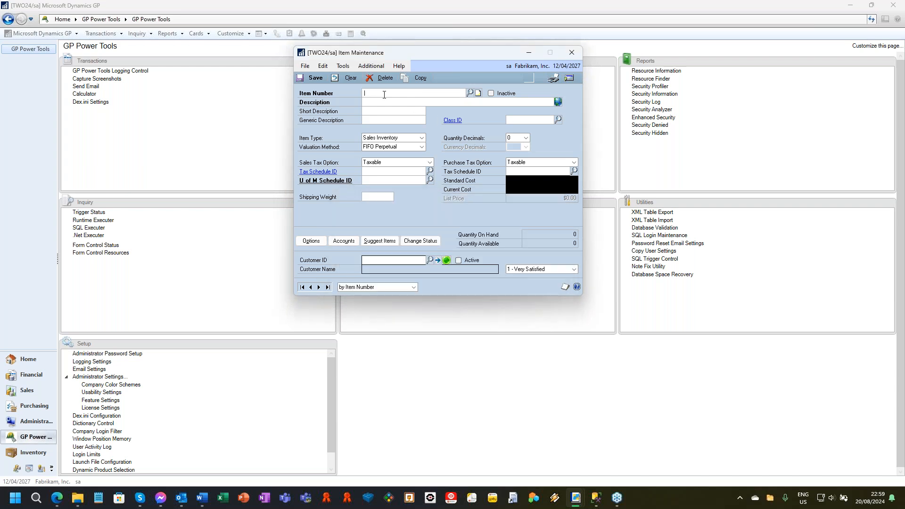
type("1111-111-1111")
key("Tab")
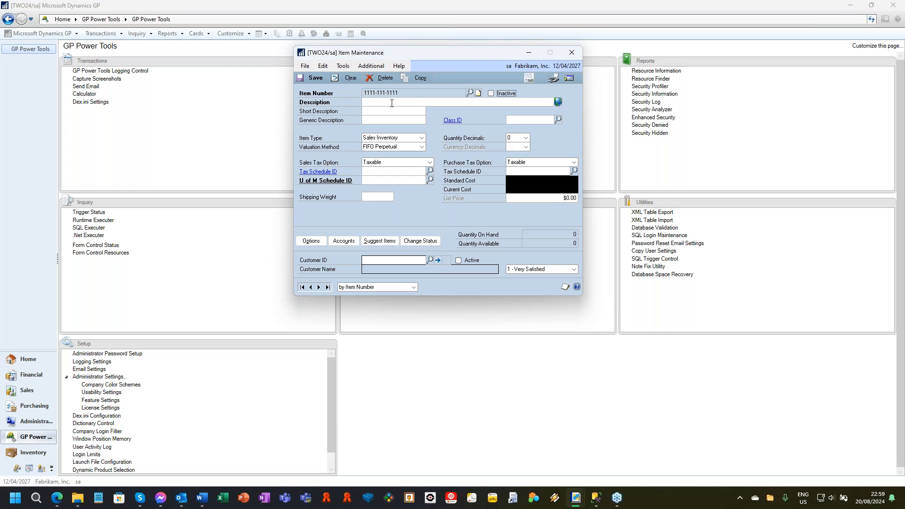
left_click(348, 78)
Try to enter FDFDF as the item number and dismiss the format warning.
type("FDFDF")
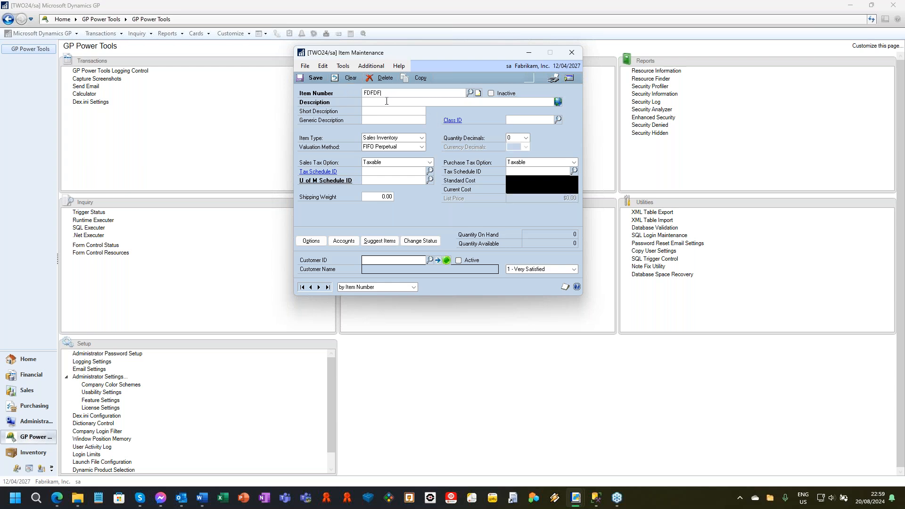
key("Tab")
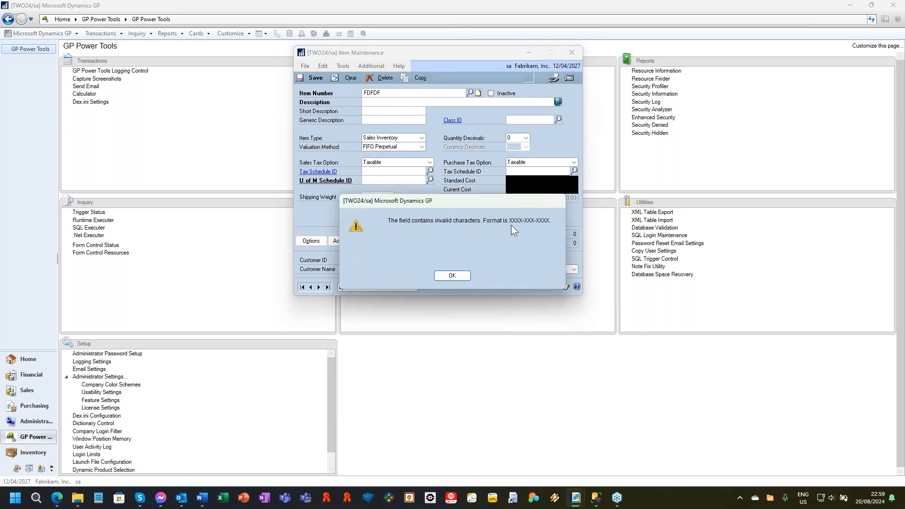
left_click(453, 279)
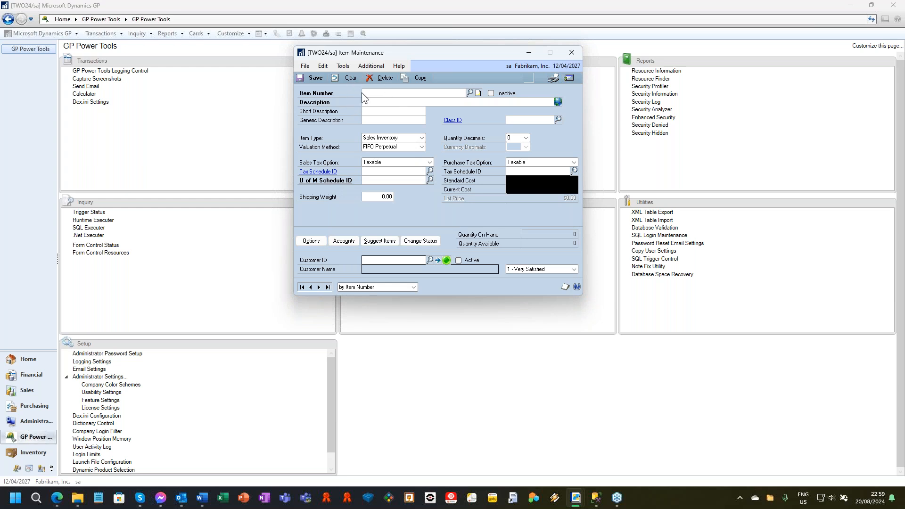
Set the Generic Description to ITEM3 using its auto-complete suggestions.
left_click(388, 120)
type("it")
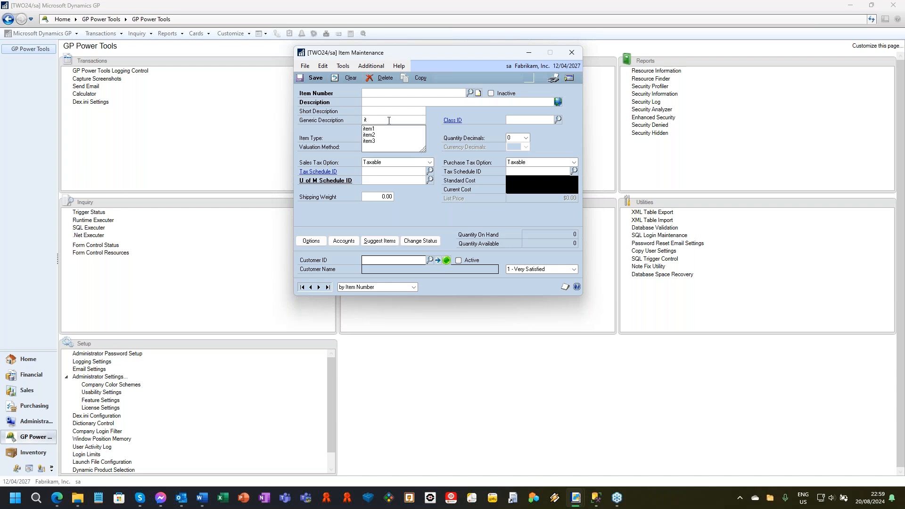
type("m")
key("BackSpace")
key("Down")
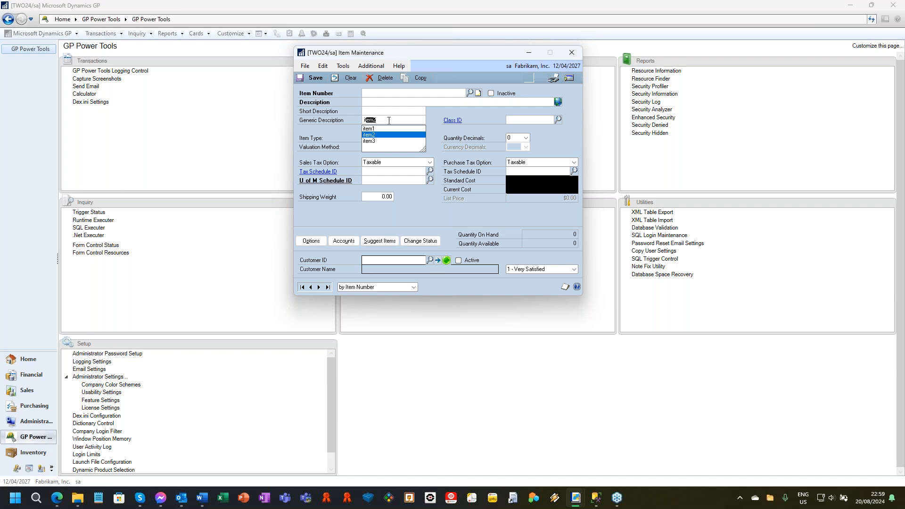
key("Down")
key("Tab")
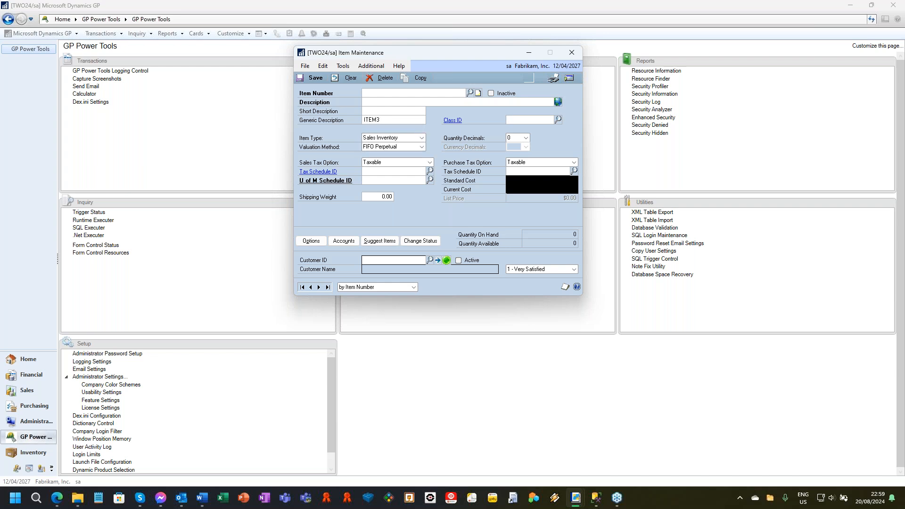
Try to change the Generic Description to ITEM0 and dismiss the validation warning.
left_click(392, 121)
left_click(396, 120)
key("BackSpace")
type("0")
key("Tab")
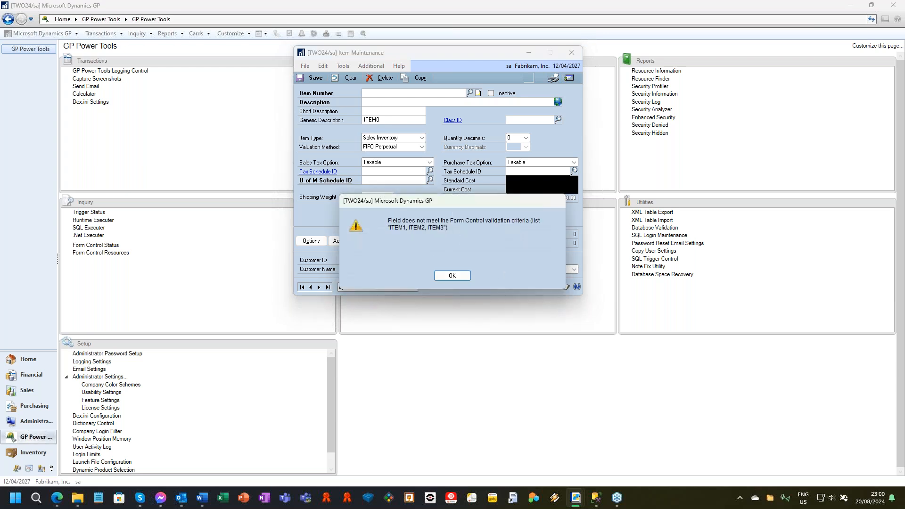
key("Return")
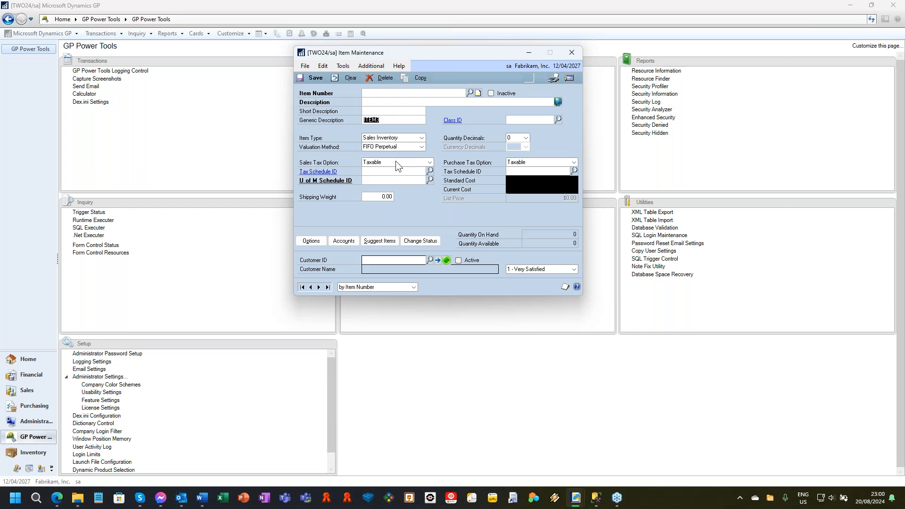
Enter a landline and then a mobile phone number as the item Description to test its formatting, and close the item without saving.
left_click(391, 102)
key("Tab")
key("shift+Tab")
type("04")
key("Tab")
left_click(573, 53)
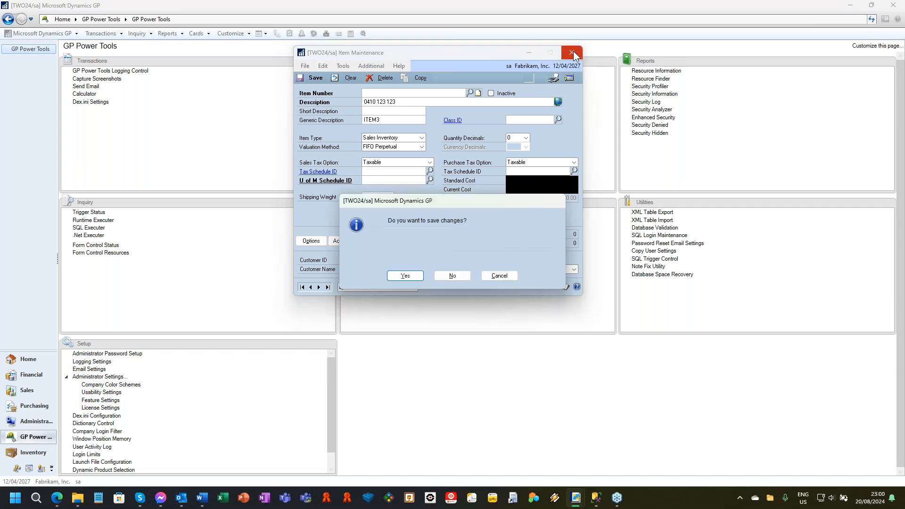
left_click(458, 277)
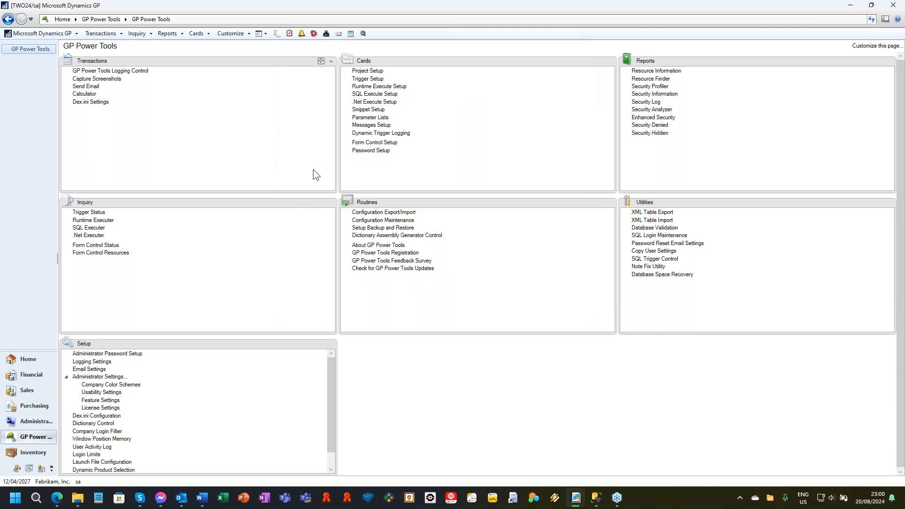
Open Sales Transaction Entry and display the first back order document.
left_click(101, 34)
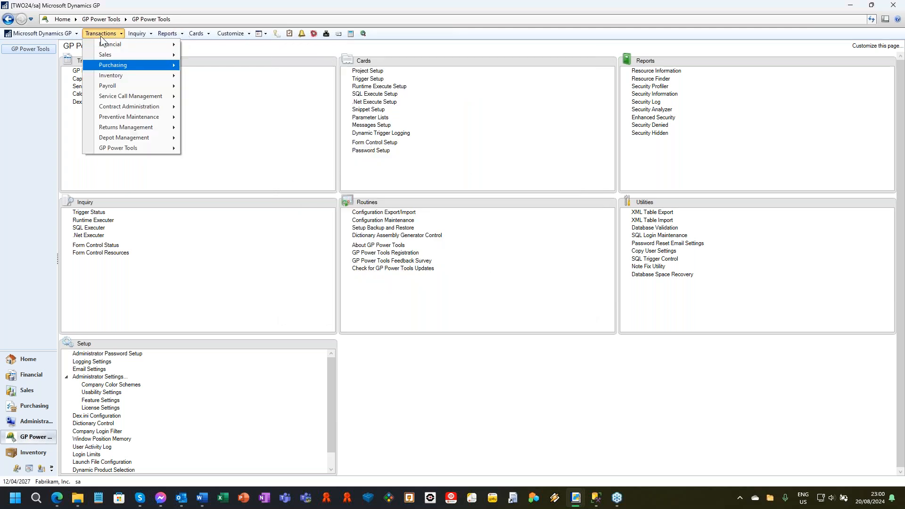
mouse_move(138, 55)
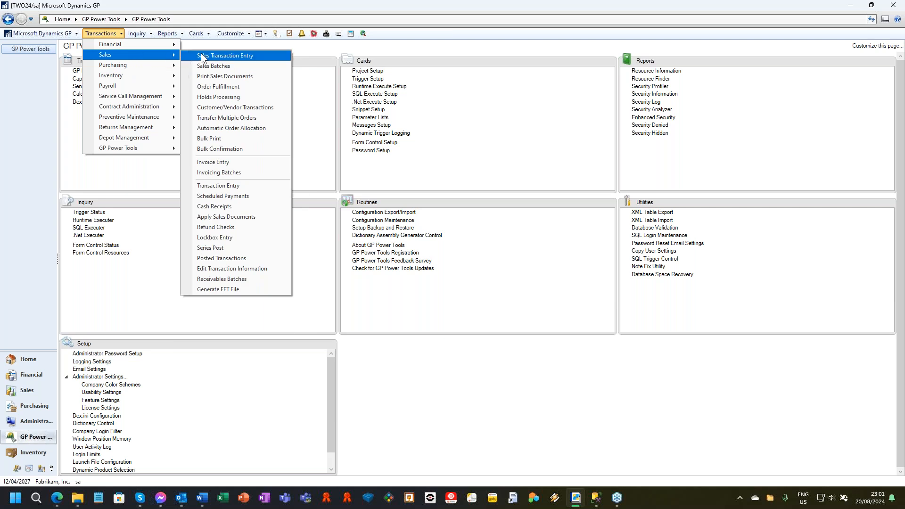
left_click(221, 56)
left_click(406, 273)
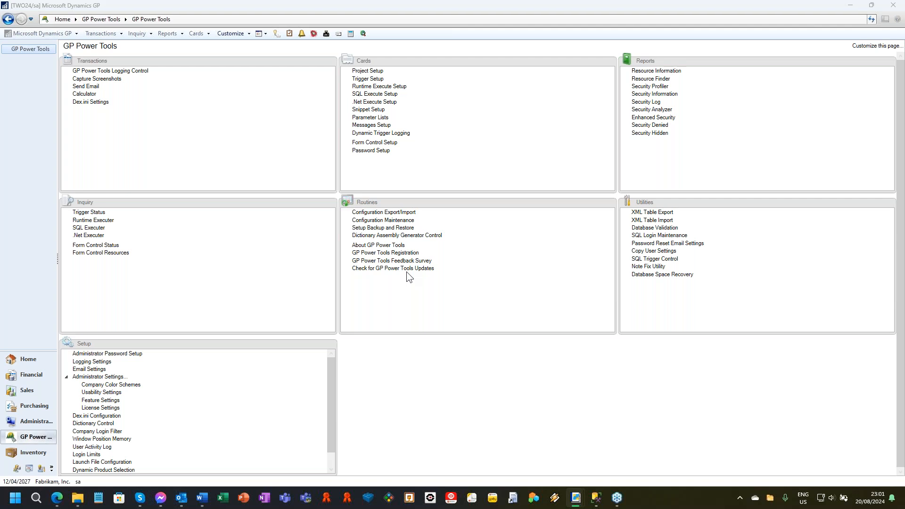
left_click(68, 280)
left_click(85, 68)
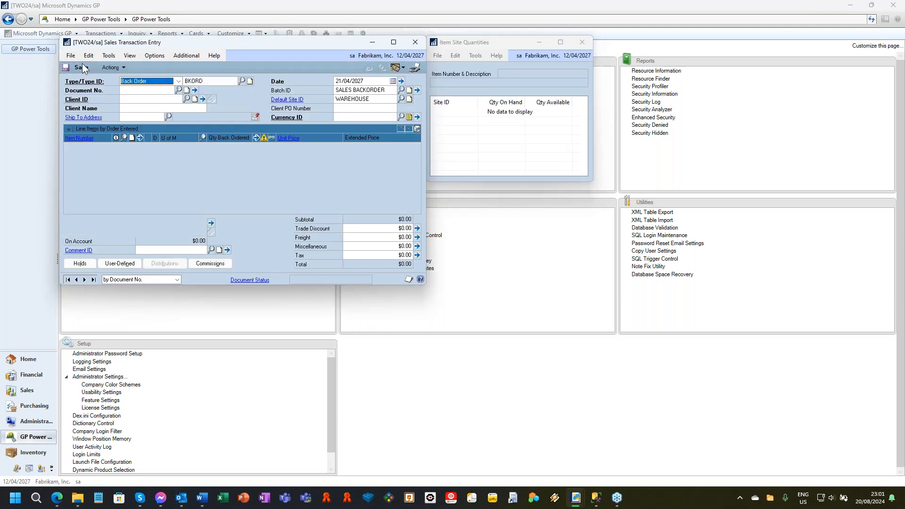
left_click(70, 280)
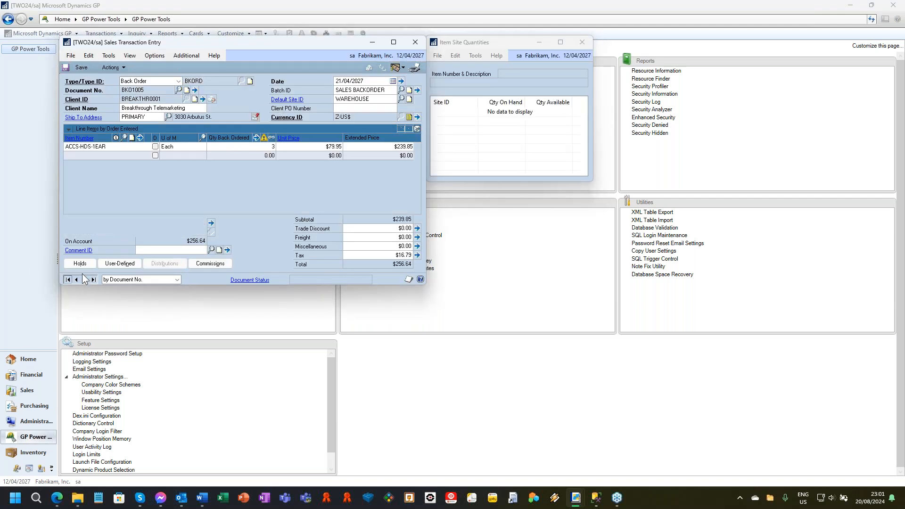
Save the displayed back order repeatedly with the Save and Continue command while keeping the document open.
left_click(180, 57)
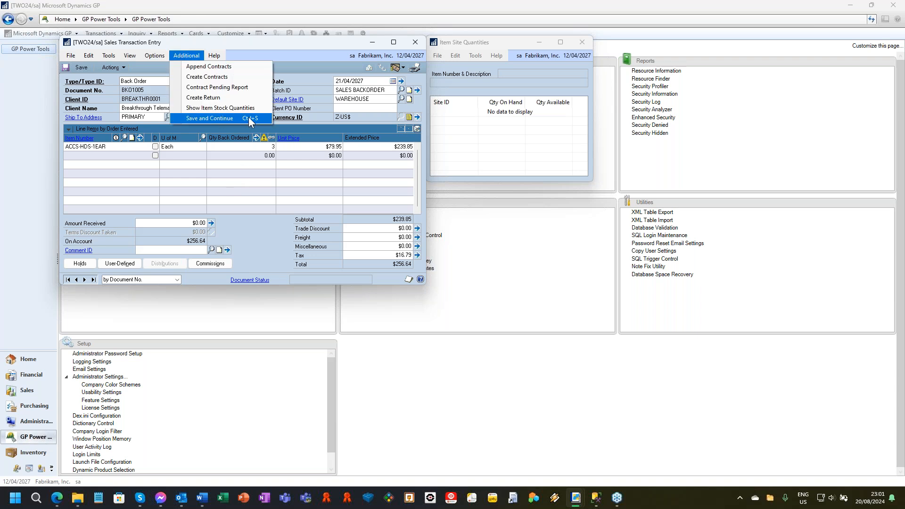
left_click(297, 47)
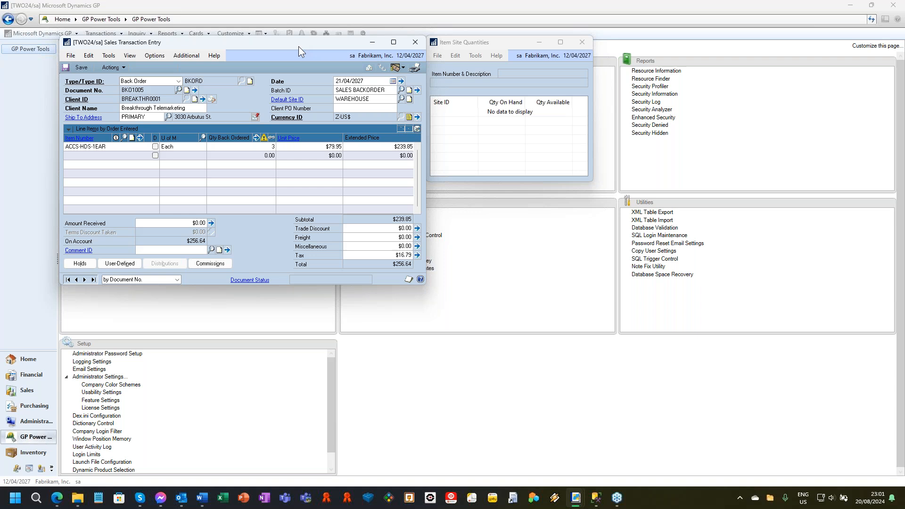
key("ctrl+s")
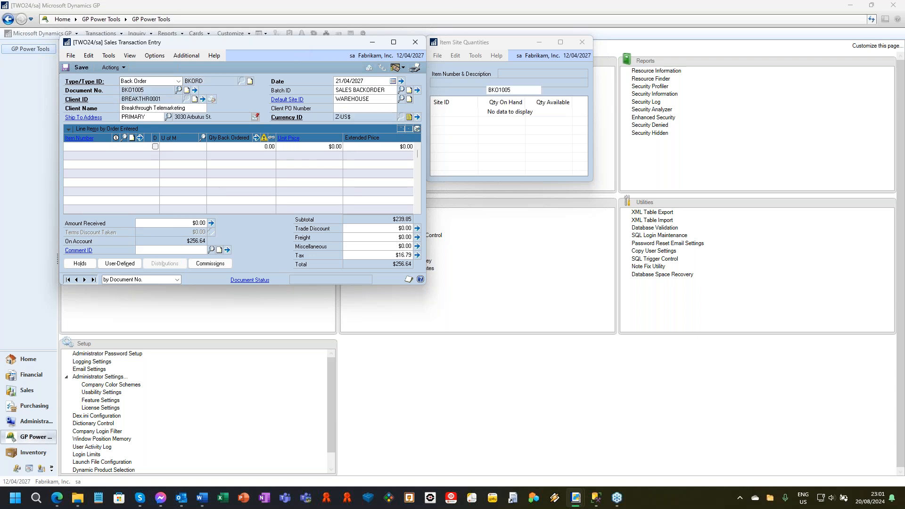
key("ctrl+s")
key("ctrl+s")
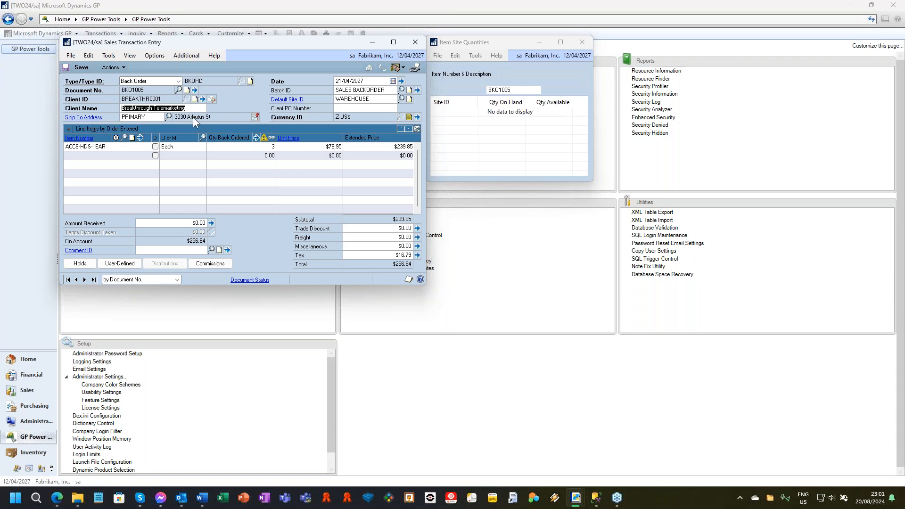
Review the optional and additional commands available for the sales transaction and close Sales Transaction Entry.
left_click(157, 57)
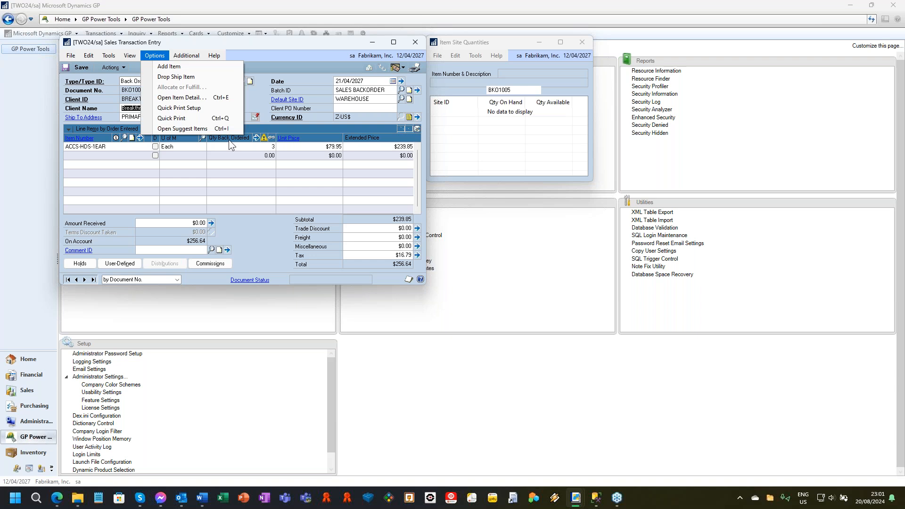
left_click(189, 55)
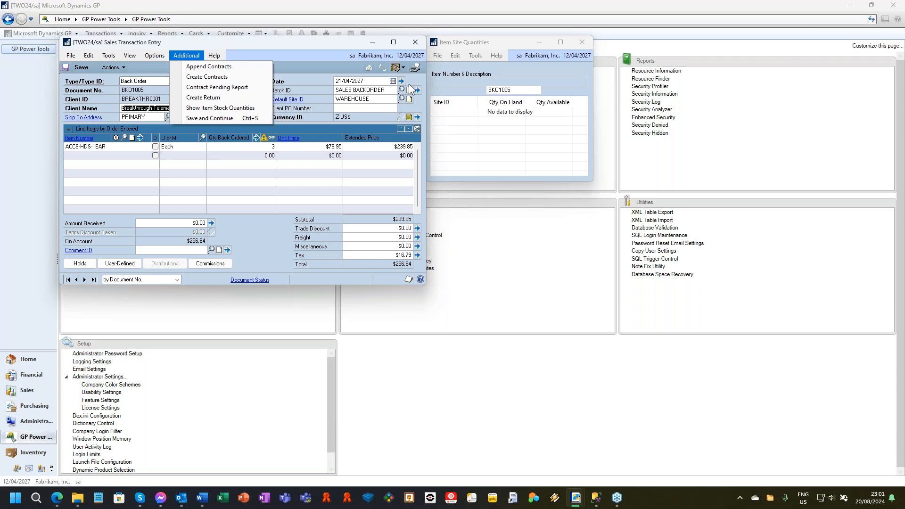
left_click(412, 49)
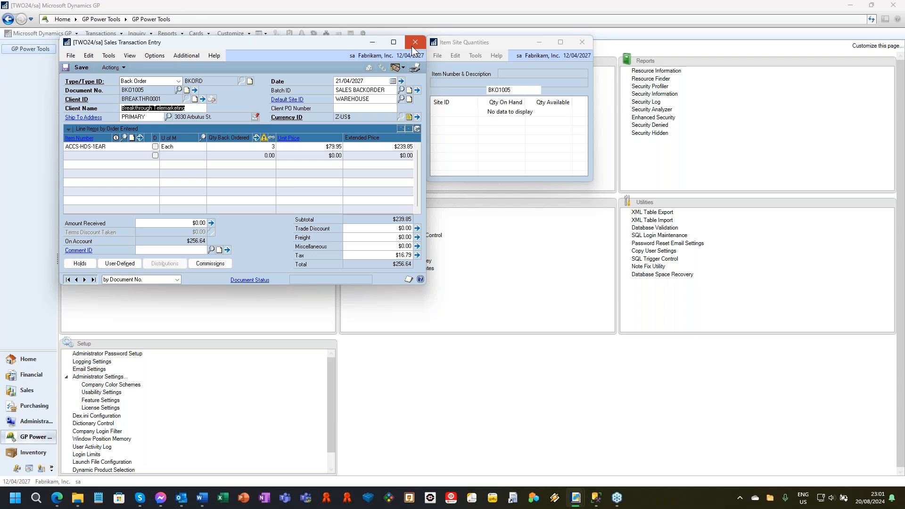
left_click(412, 47)
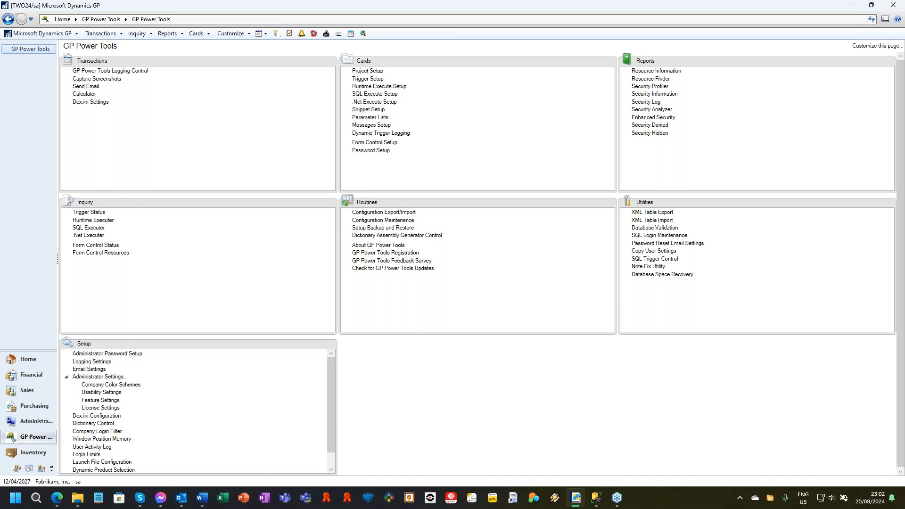
Open the Account Maintenance window for financial accounts.
left_click(225, 34)
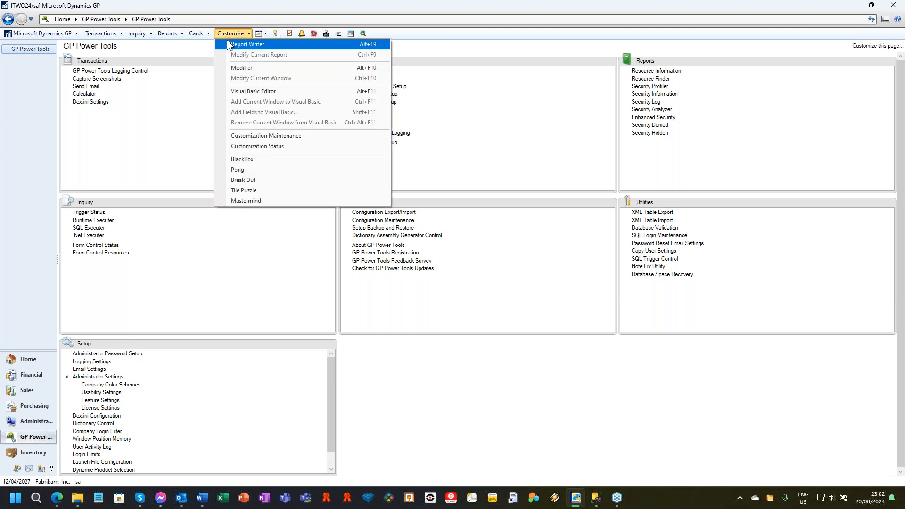
left_click(195, 34)
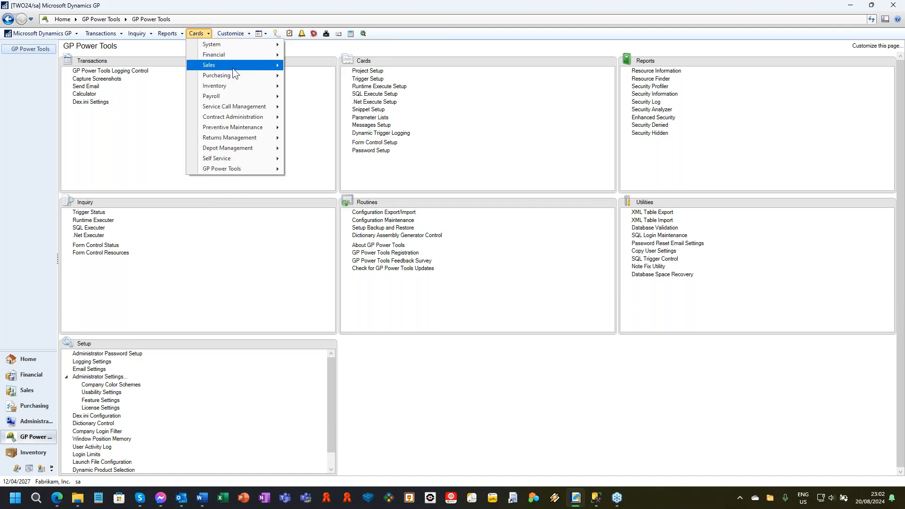
mouse_move(233, 55)
left_click(329, 67)
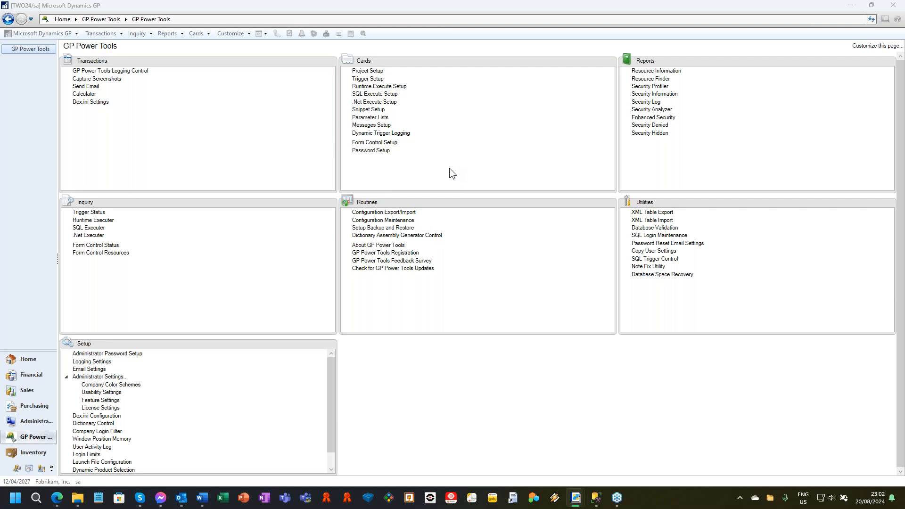
left_click_drag(240, 71, 338, 61)
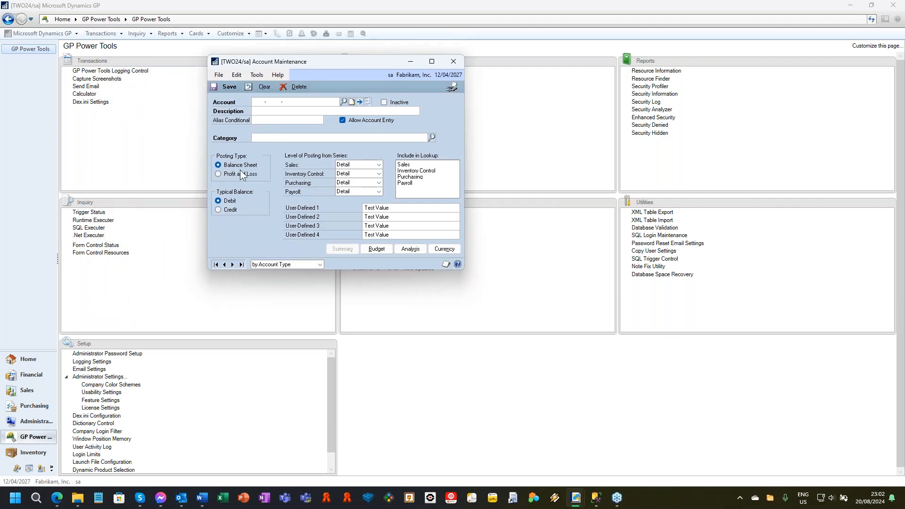
Enter the first two segments of the account number in Account Maintenance.
left_click(267, 105)
type("00")
type("0 -4")
type("000")
key("BackSpace")
key("BackSpace")
key("BackSpace")
key("BackSpace")
type("3000 -")
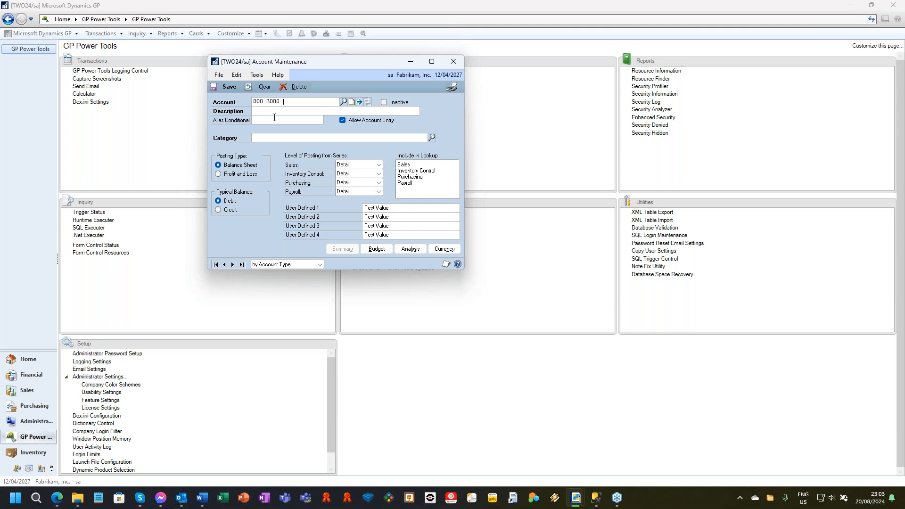
Enter d in the Alias Conditional field, clear the field again, and close Account Maintenance without saving.
left_click(275, 118)
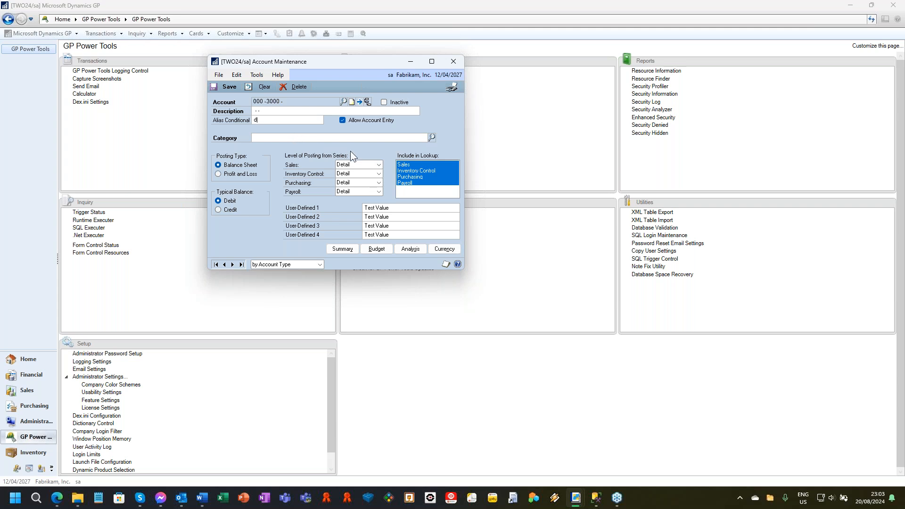
key("Tab")
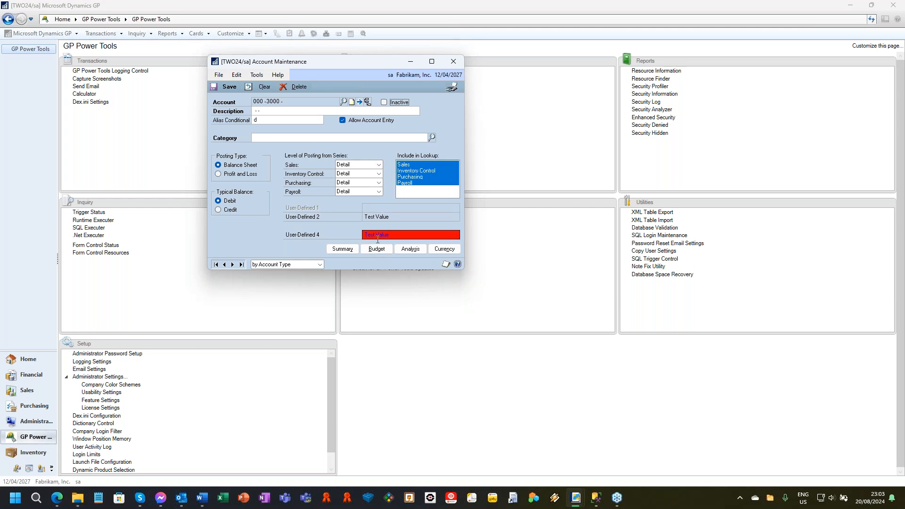
double_click(274, 119)
key("Tab")
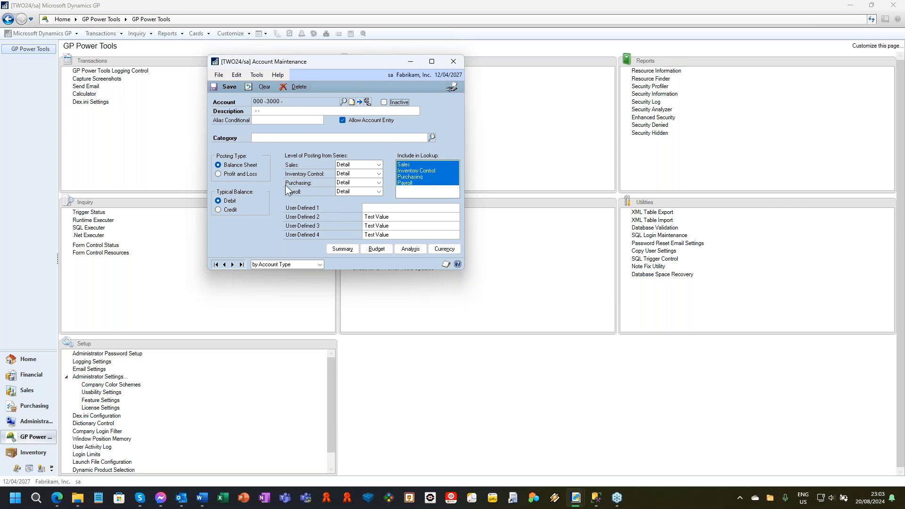
left_click(453, 62)
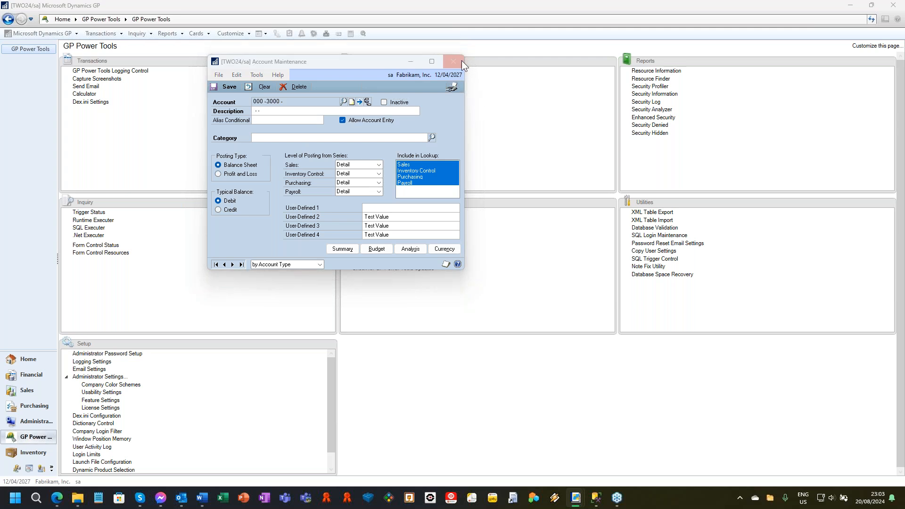
left_click(455, 277)
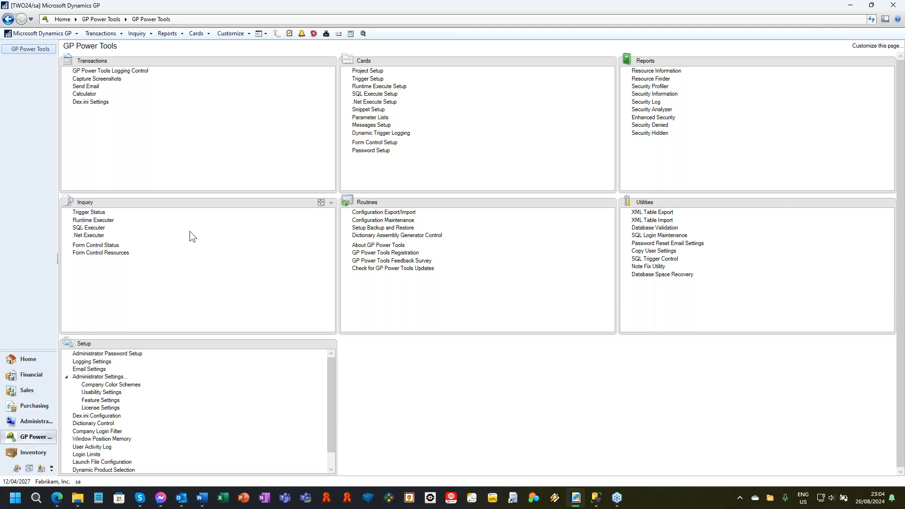
Display the VIRTUAL_FIELD_CONTROL record in Form Control Setup, view its linked project, and clear and close Project Setup.
left_click(376, 142)
left_click(210, 333)
left_click(193, 132)
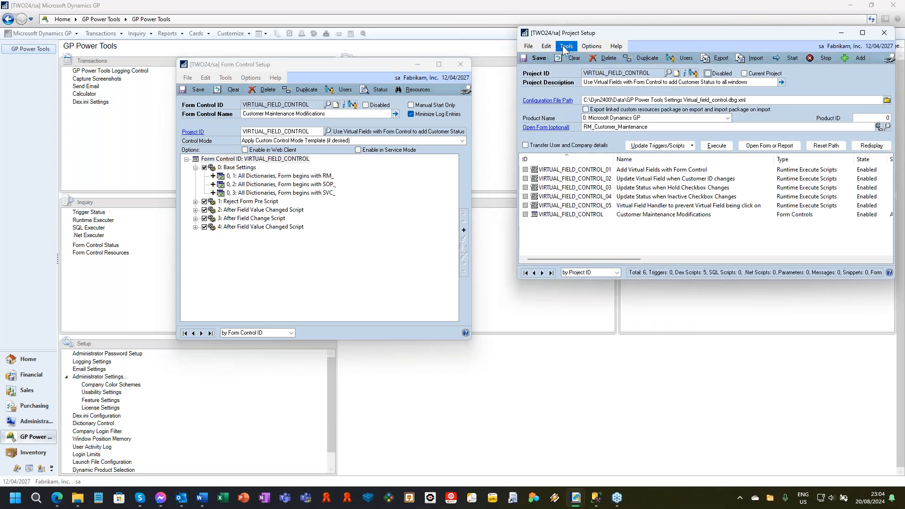
left_click(568, 58)
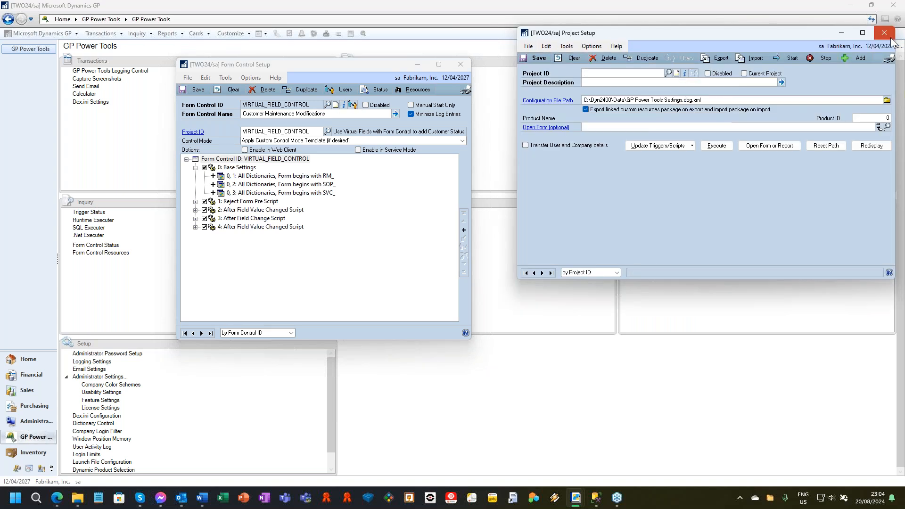
left_click(890, 37)
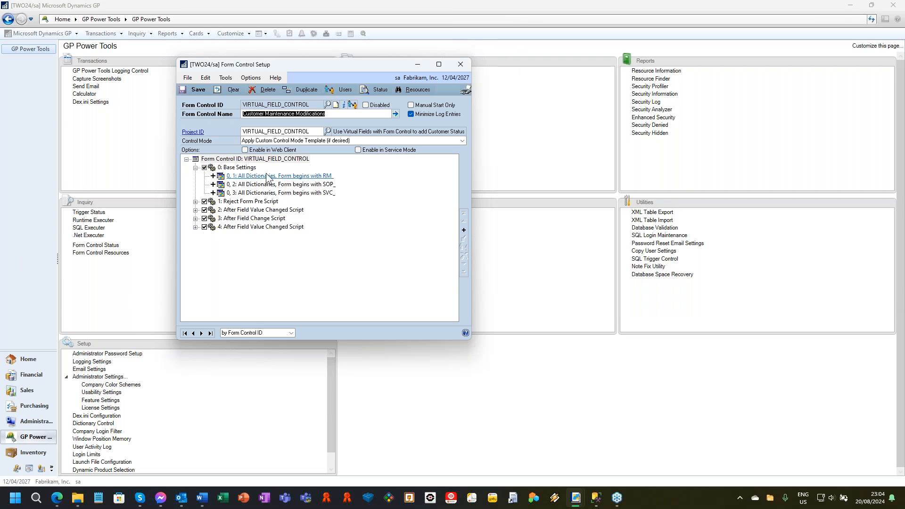
Review the RM_ form resource and the Reject Form Pre Script rule of VIRTUAL_FIELD_CONTROL, and close Form Control Setup.
double_click(332, 179)
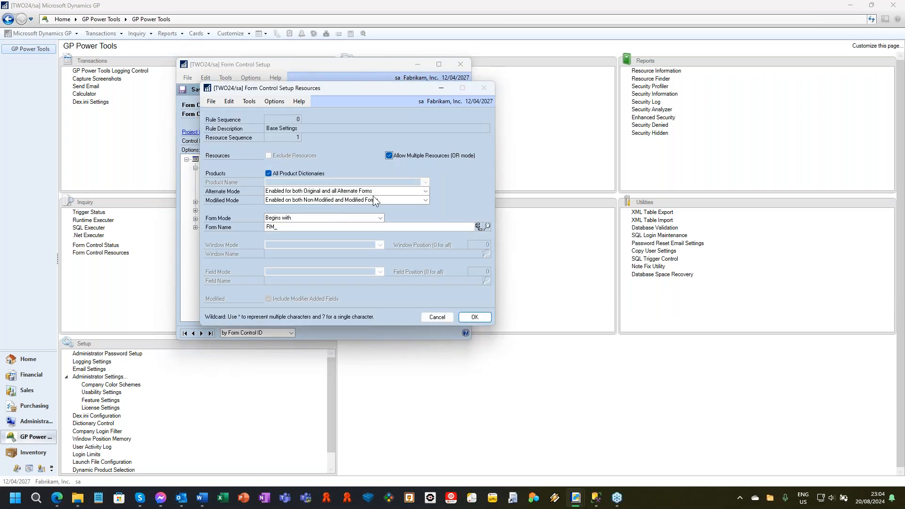
left_click(474, 317)
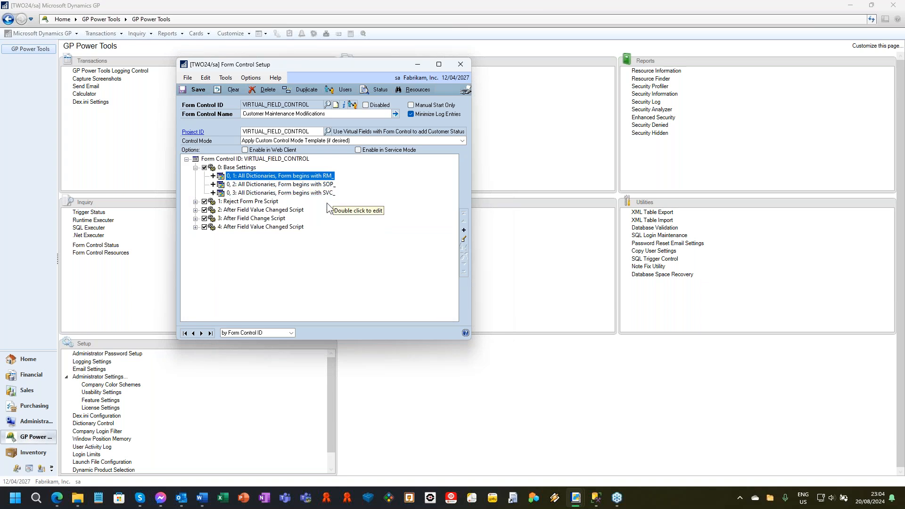
left_click(195, 202)
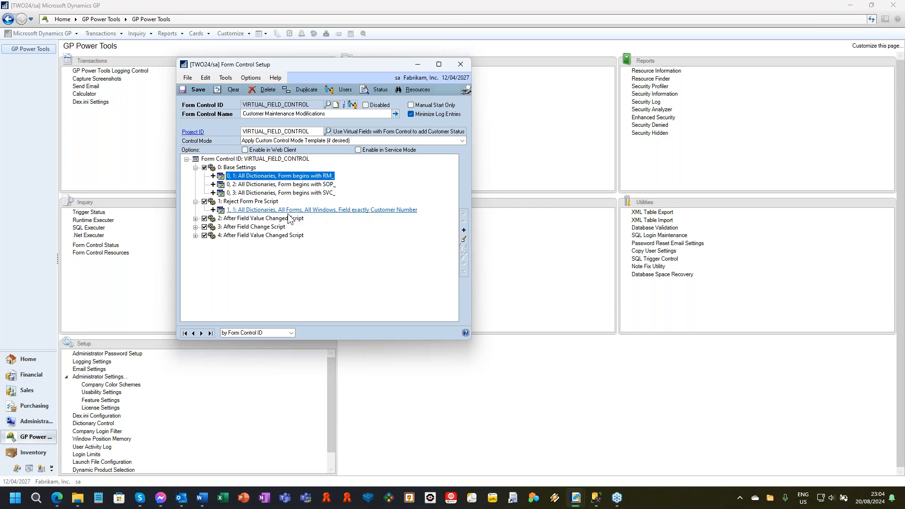
left_click(261, 201)
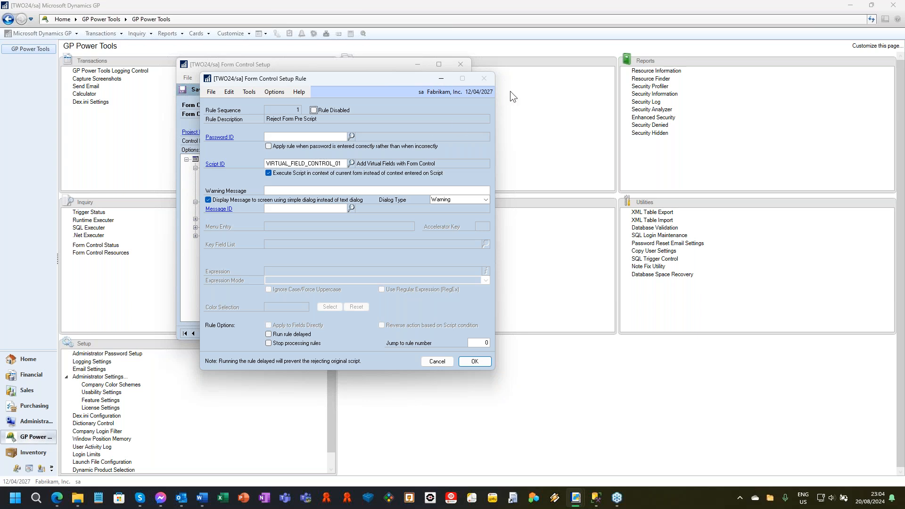
left_click(437, 362)
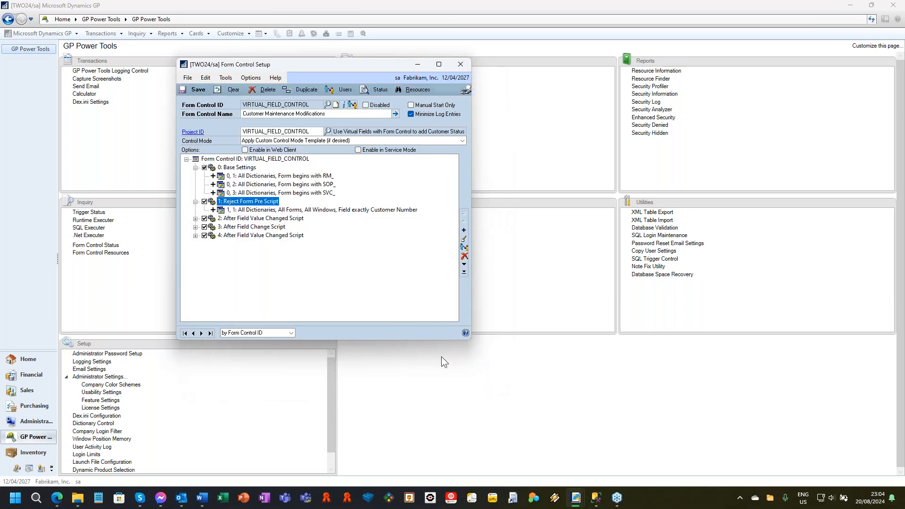
left_click(461, 69)
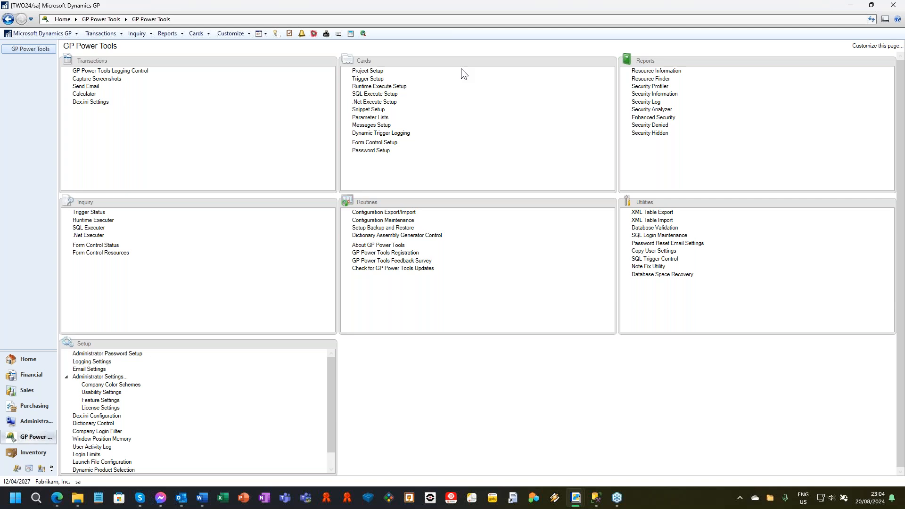
Open the sales customer card in version B, Microsoft Dynamics GP (Modified), and submit the password in the Password prompt.
left_click(230, 36)
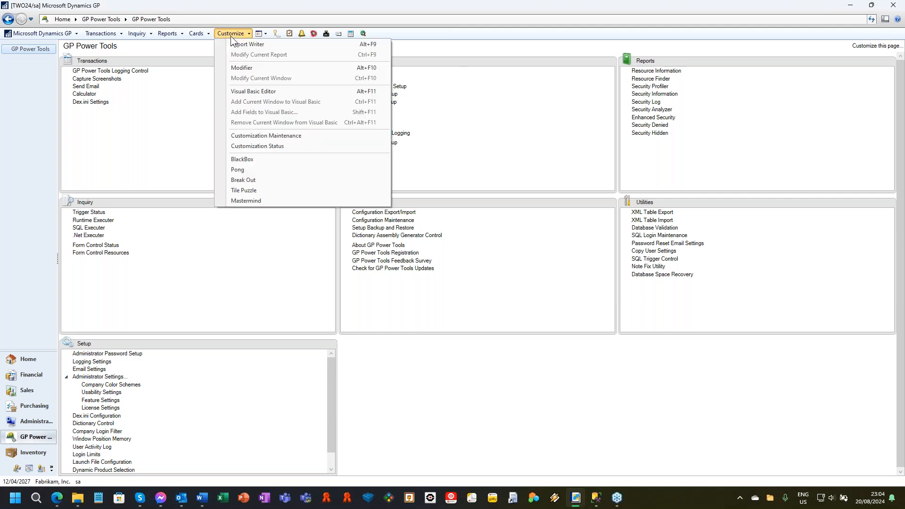
mouse_move(200, 33)
mouse_move(219, 66)
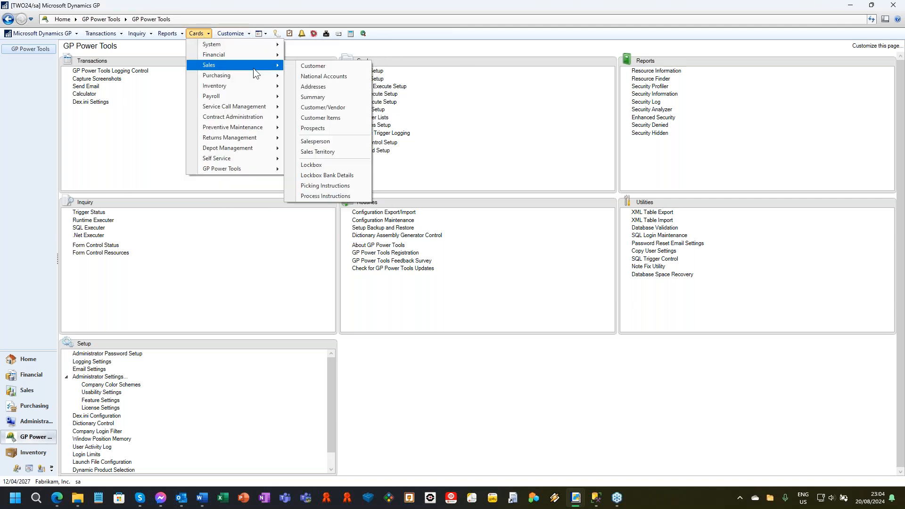
left_click(313, 66)
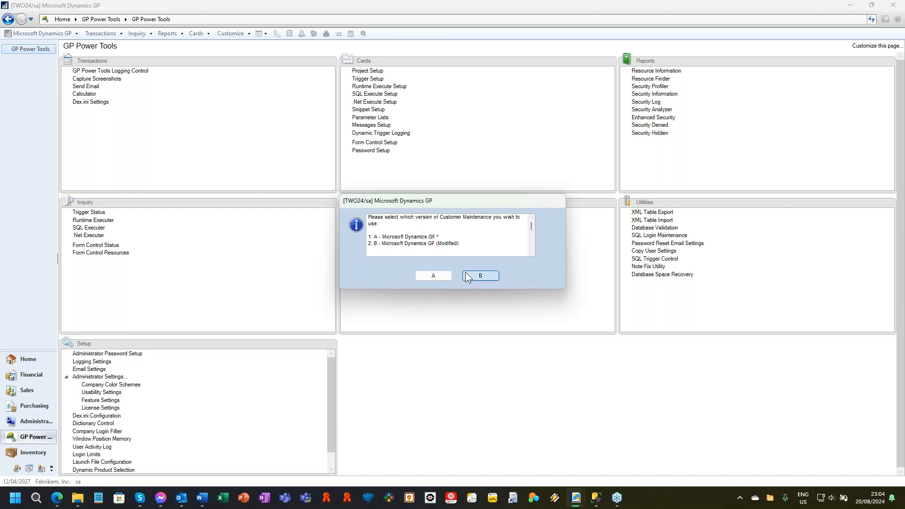
left_click(465, 273)
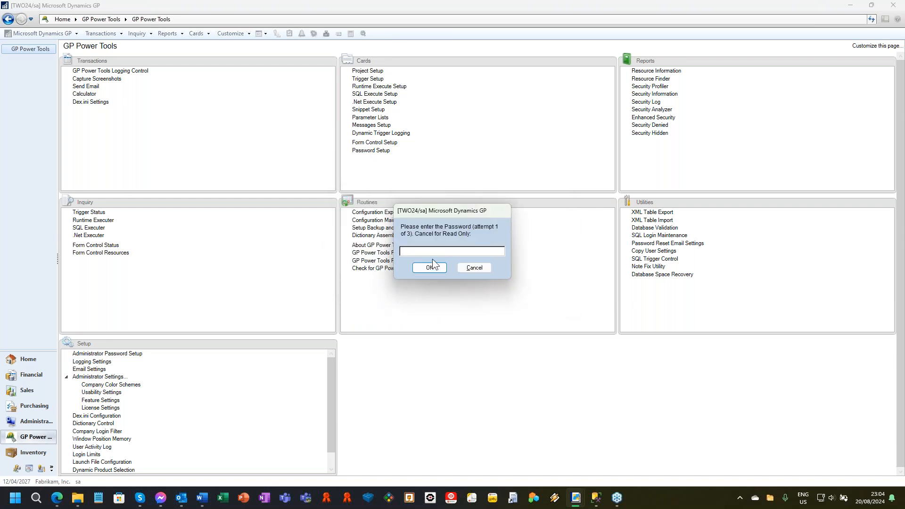
left_click(432, 259)
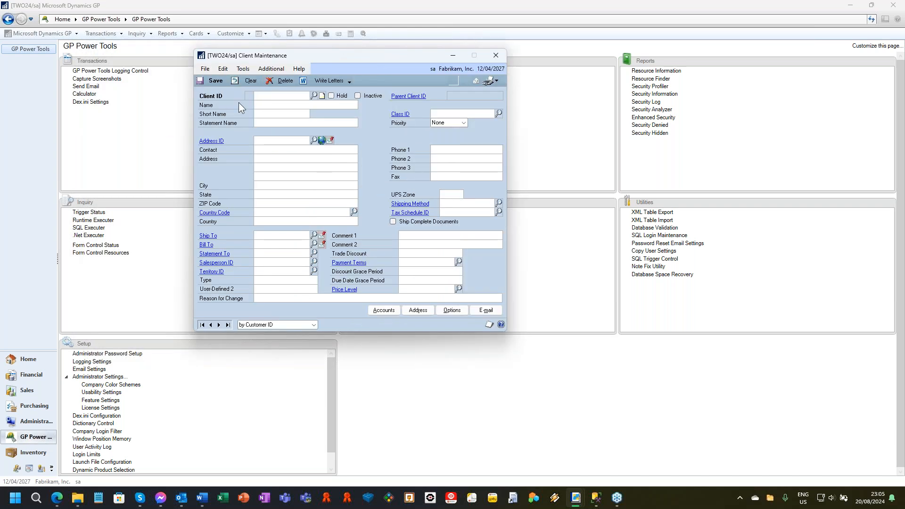
Display the first client record, remove its Hold setting, and save the change while moving to the next record.
left_click(202, 325)
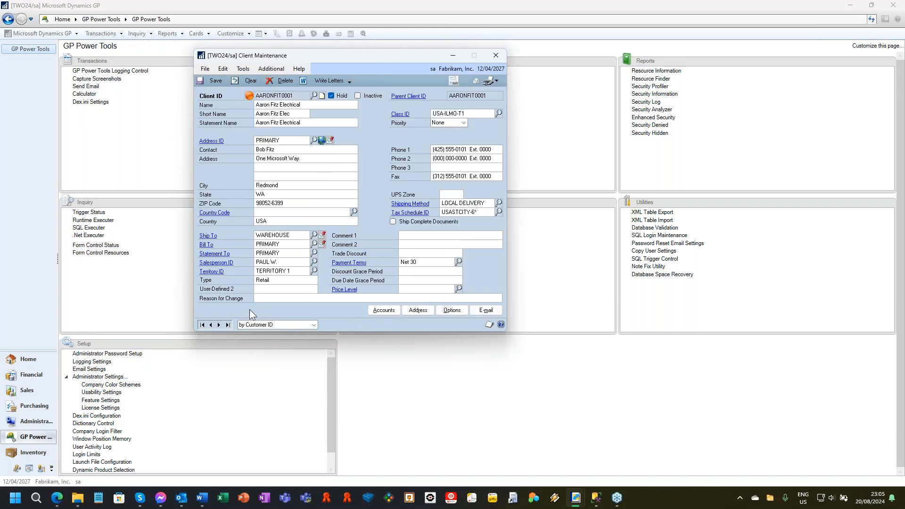
left_click(331, 96)
left_click(219, 324)
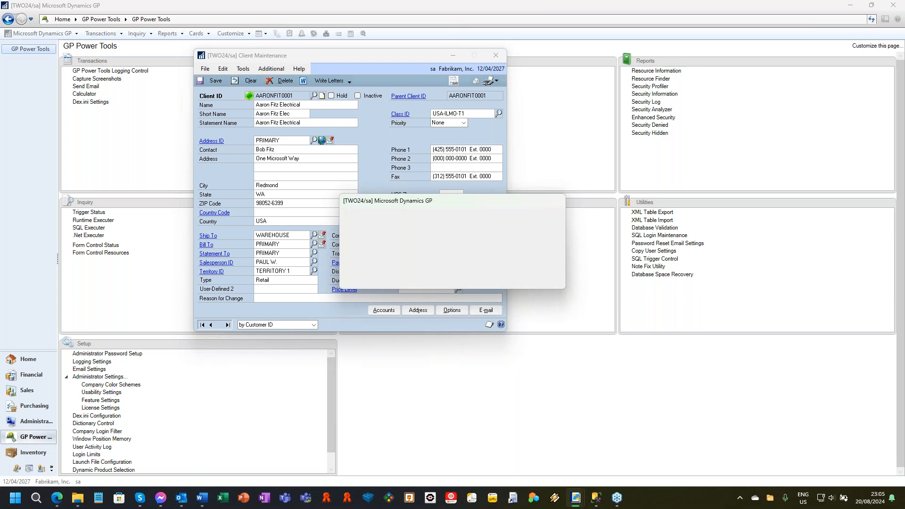
left_click(405, 275)
Browse forward through the client records and step back to Baker's Emporium Inc.
left_click(219, 325)
left_click(219, 325)
left_click(219, 325)
left_click(219, 325)
left_click(219, 325)
left_click(219, 325)
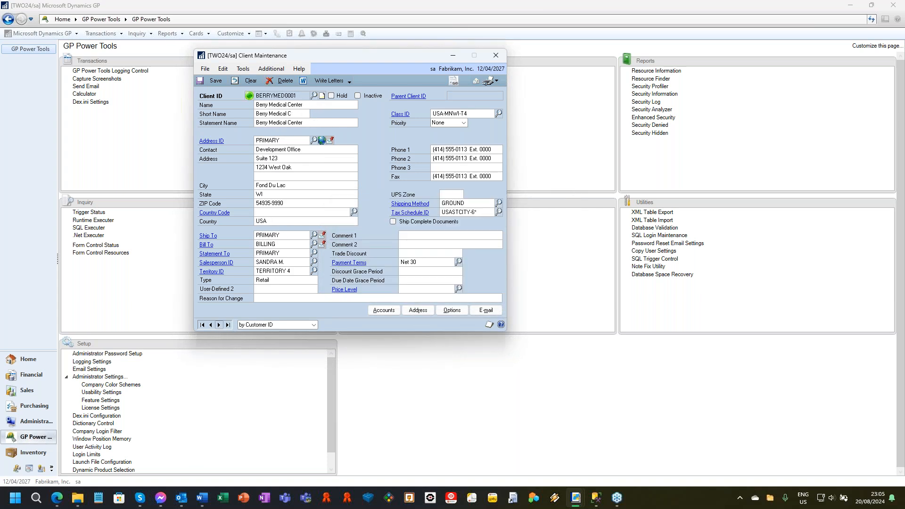
left_click(211, 324)
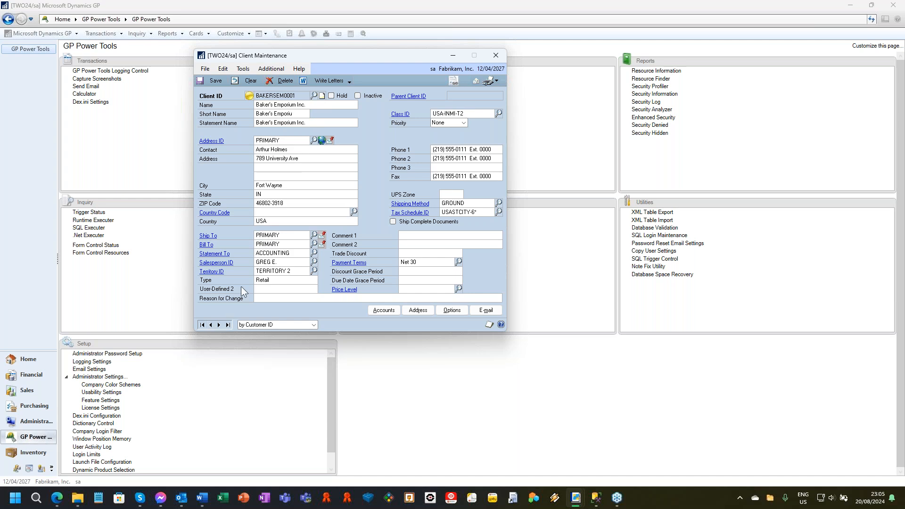
Check the client status icon for Baker's Emporium Inc. with Hold on and off again, saving while moving to the previous client.
mouse_move(246, 95)
left_click(331, 95)
mouse_move(248, 98)
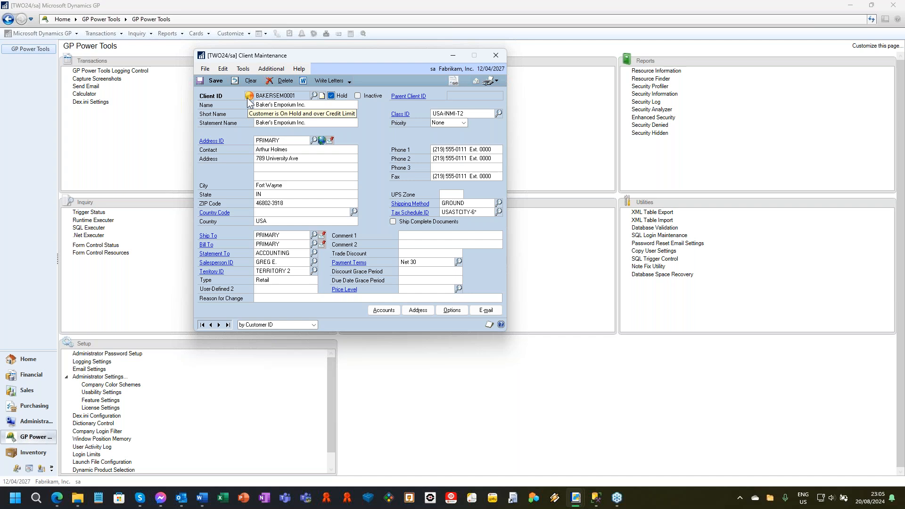
left_click(331, 95)
left_click(211, 325)
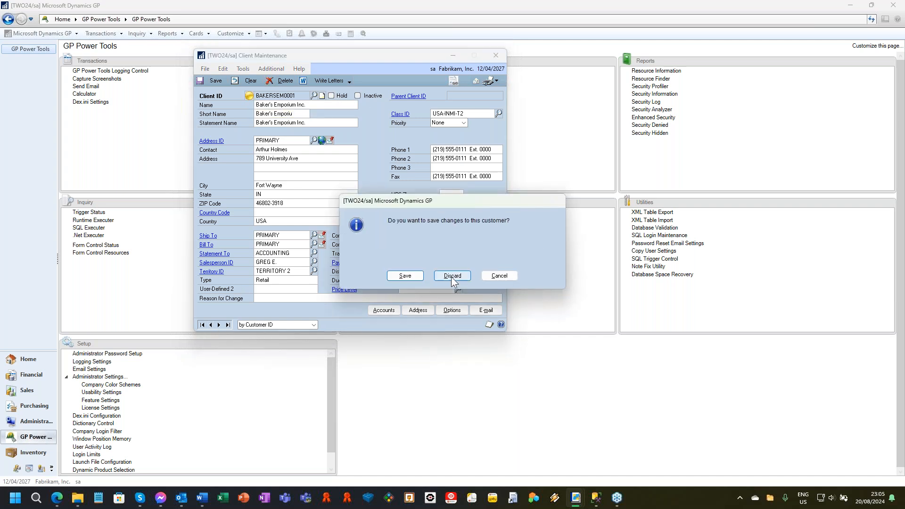
left_click(404, 276)
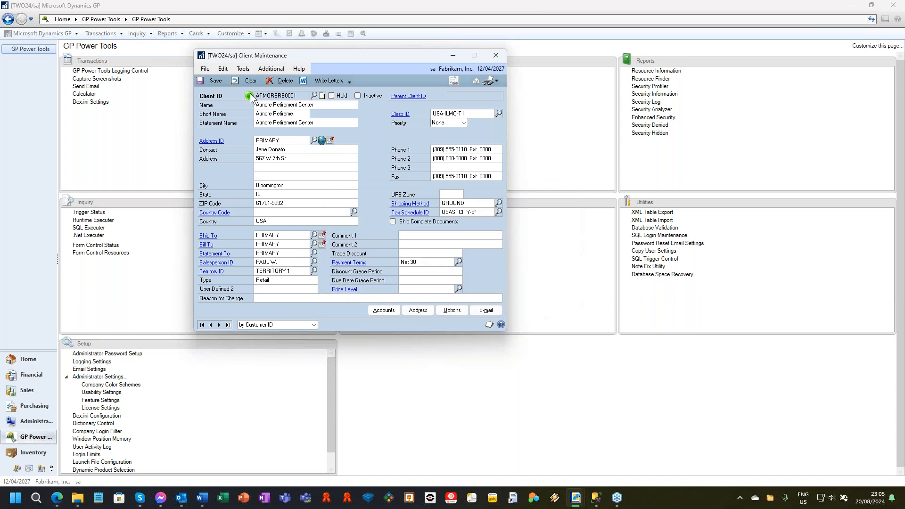
Turn Hold on and off again for Atmore Retirement Center, and close Client Maintenance, saving the record.
left_click(331, 96)
left_click(331, 96)
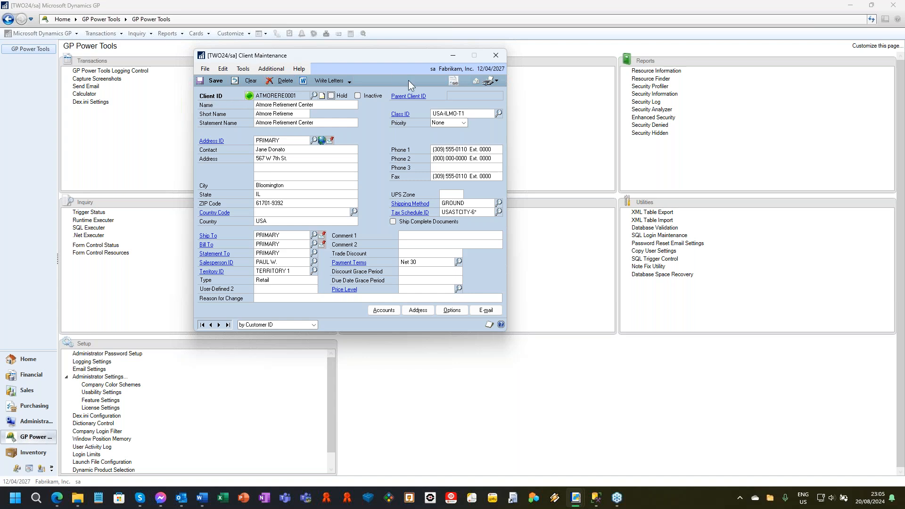
left_click(495, 55)
left_click(392, 273)
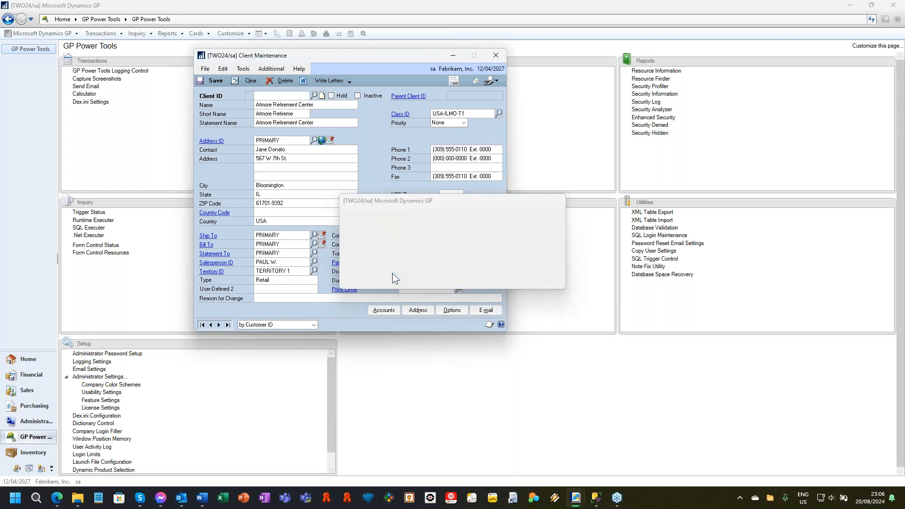
Open Sales Transaction Entry, check the client status icon on the first document, and close the window.
left_click(101, 33)
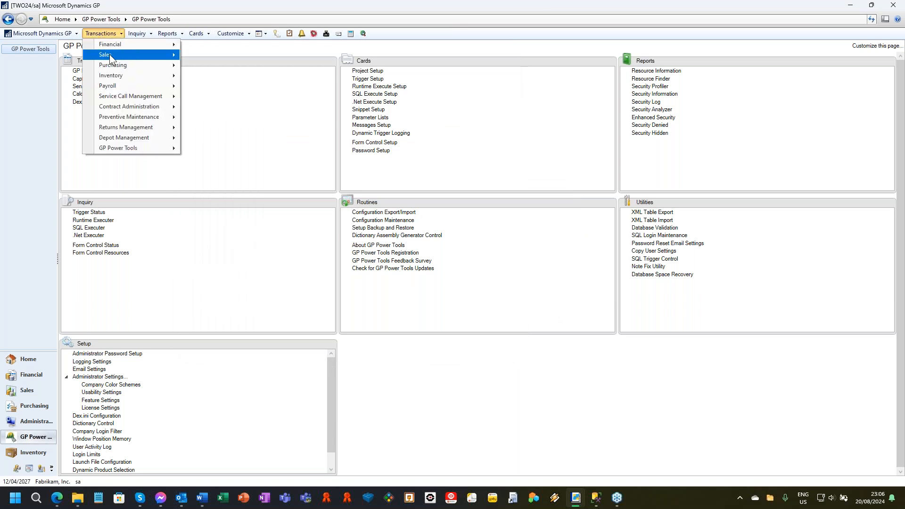
mouse_move(136, 54)
left_click(265, 55)
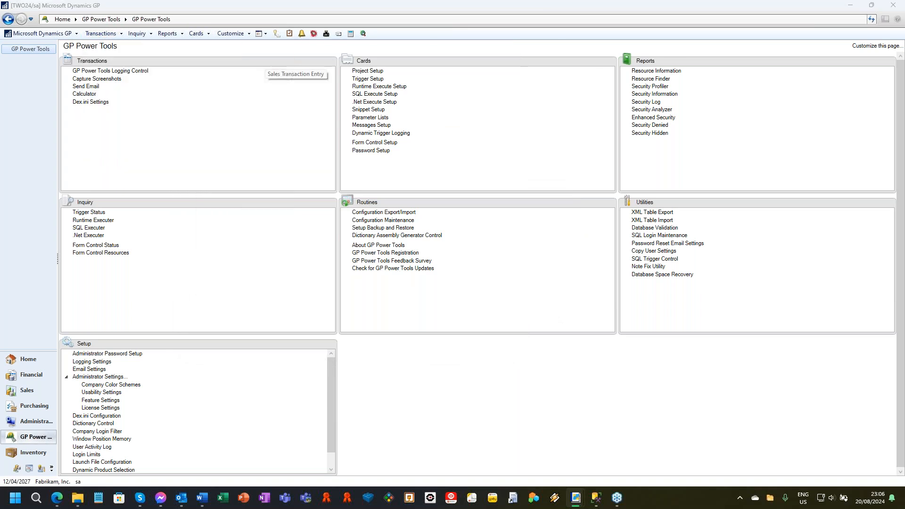
left_click(405, 275)
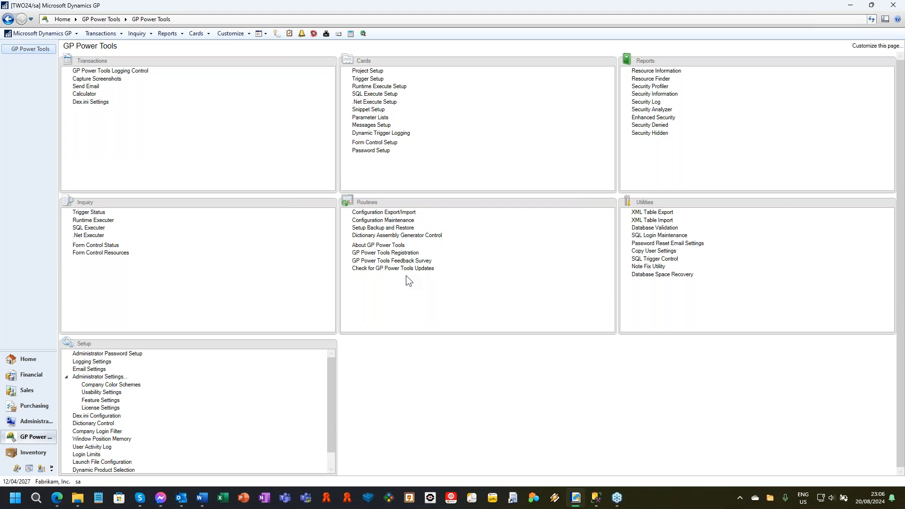
left_click(68, 280)
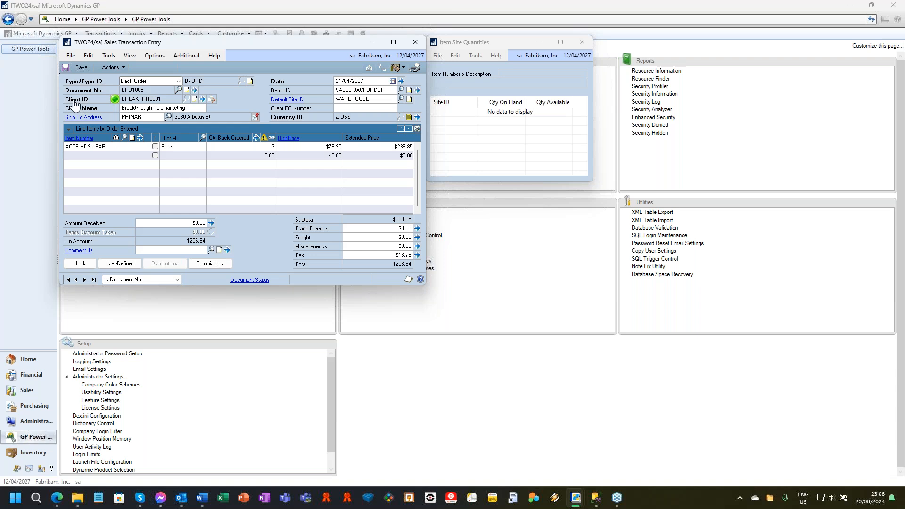
mouse_move(115, 101)
left_click(414, 44)
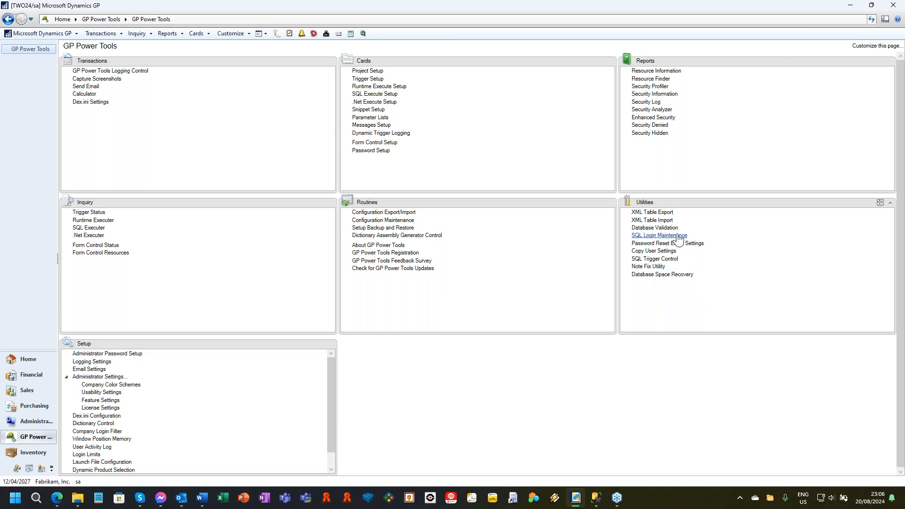
Open Database Validation, agree to email captured logs to the Administrator, and accept the backup warning.
left_click_drag(657, 228, 644, 248)
left_click(406, 276)
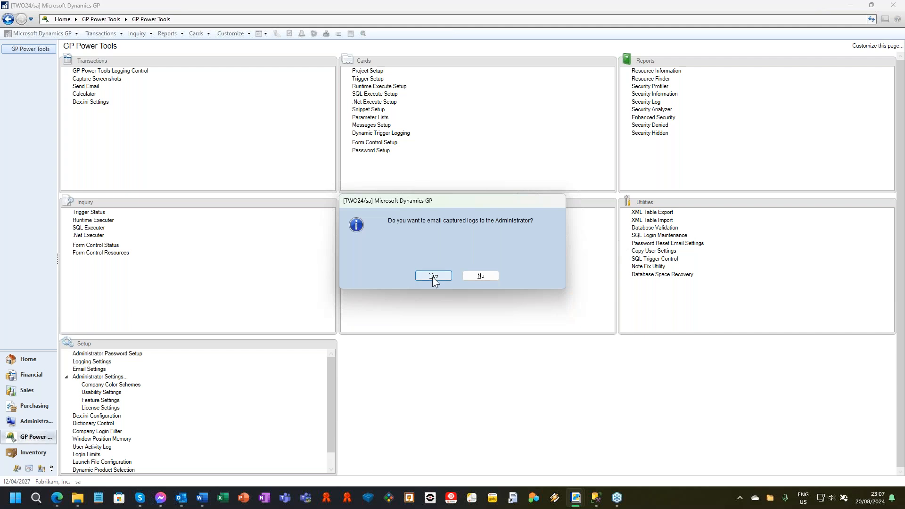
left_click(433, 276)
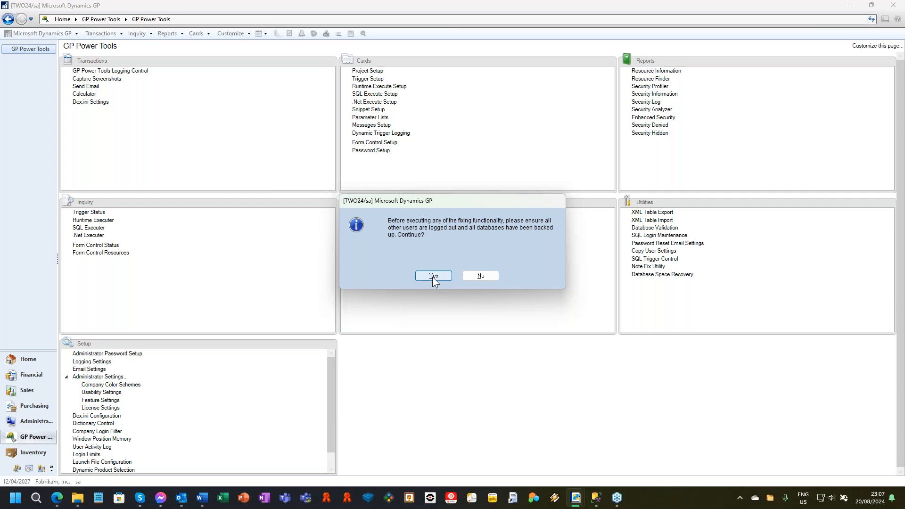
left_click(433, 276)
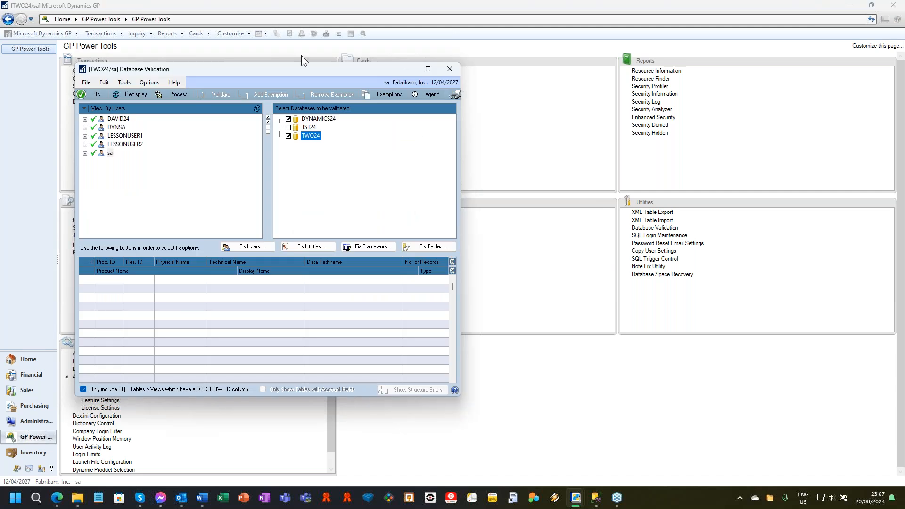
left_click_drag(293, 70, 319, 55)
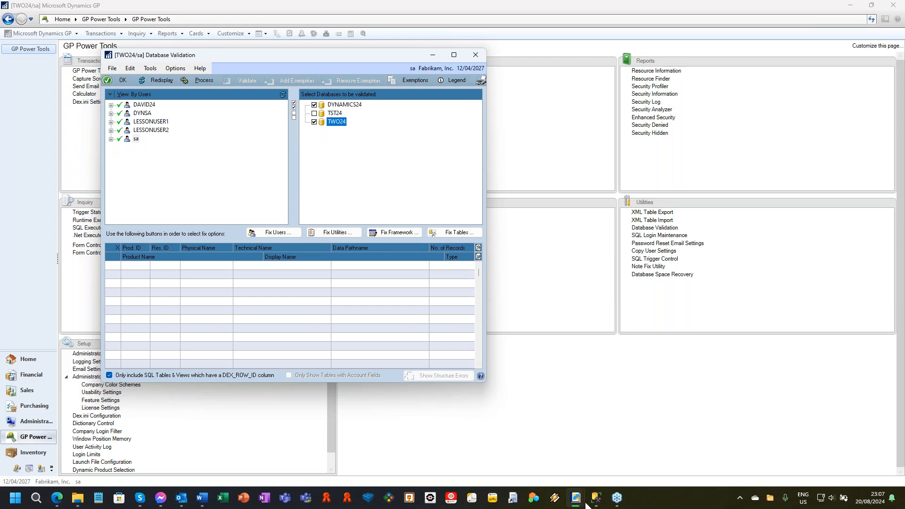
Switch to SQL Server Management Studio, execute Database Validation Mess Up Users and Databases.sql, and minimise the window.
mouse_move(596, 498)
left_click(612, 457)
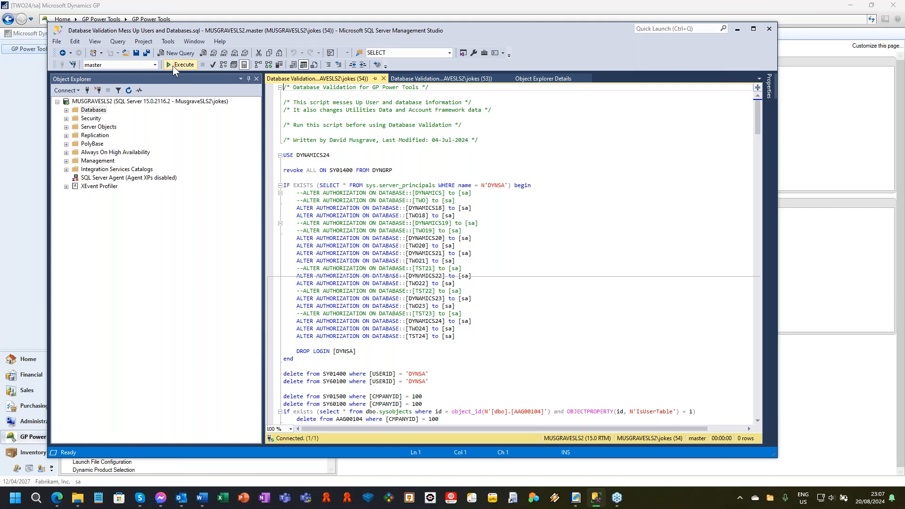
left_click(173, 64)
left_click(738, 31)
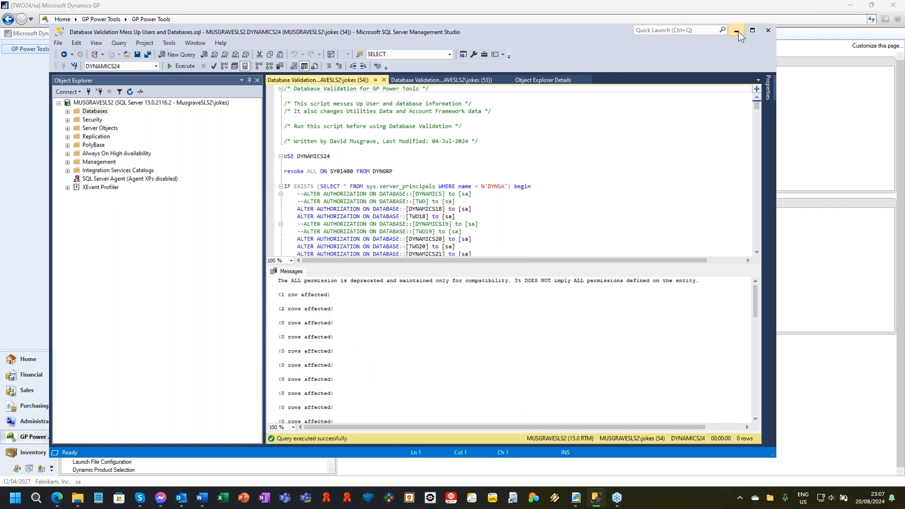
Redisplay the Database Validation data and expand the database access of LESSONUSER1 and LESSONUSER2.
left_click(155, 80)
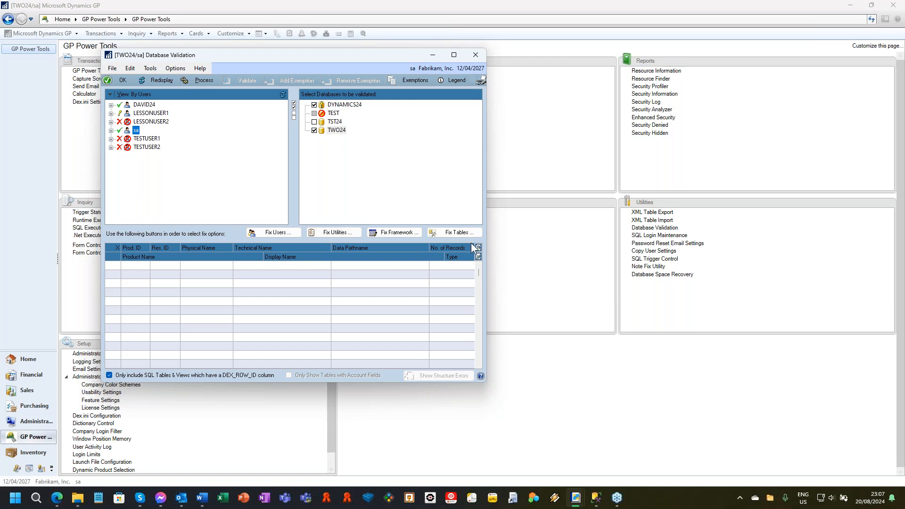
left_click(111, 114)
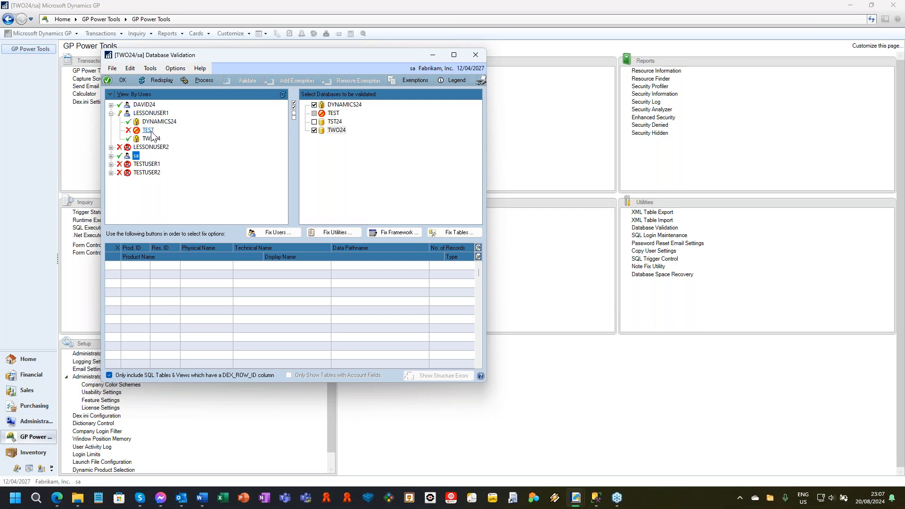
left_click(112, 147)
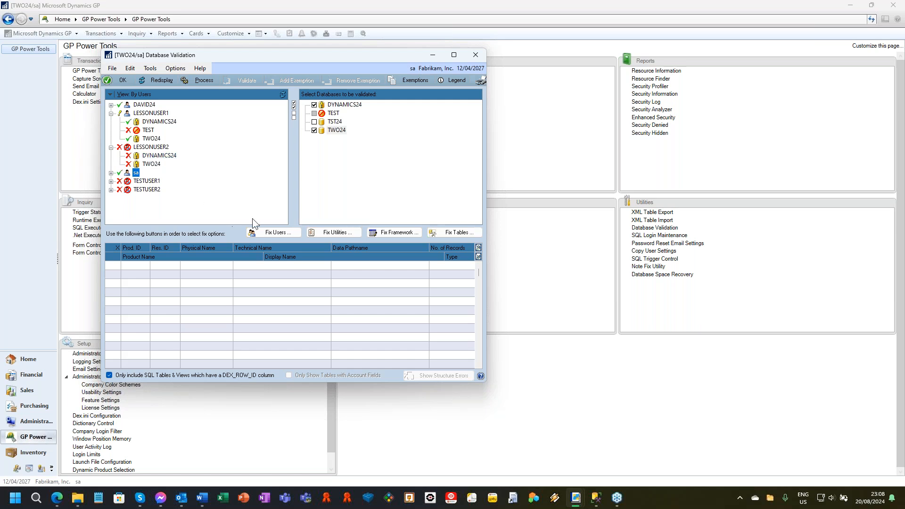
In Fix Users and Databases, enter the DYNSA password, mark all databases for DYNSA as dbo, and mark missing company TEST for removal.
left_click(269, 234)
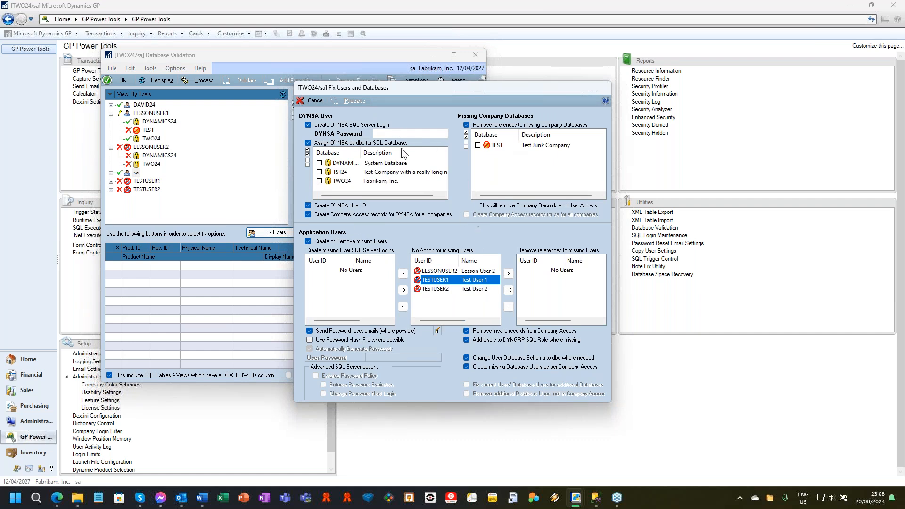
left_click(394, 132)
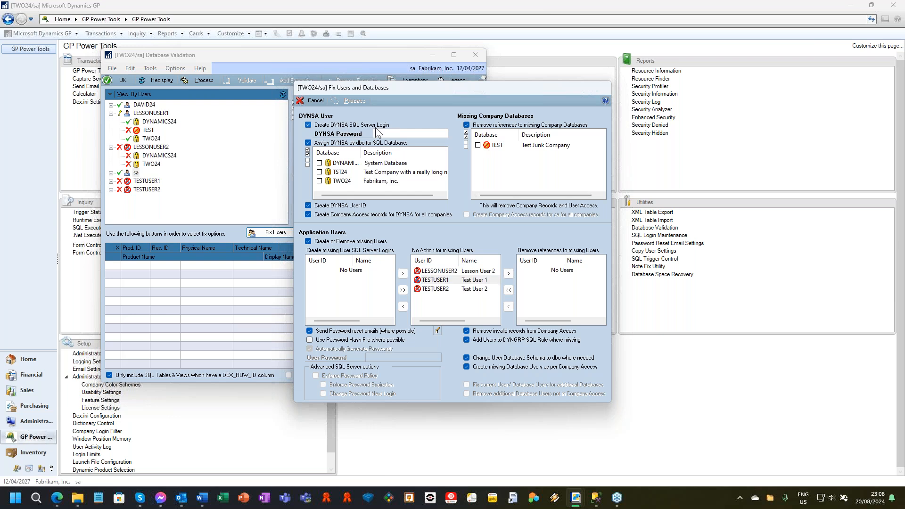
type("••••••")
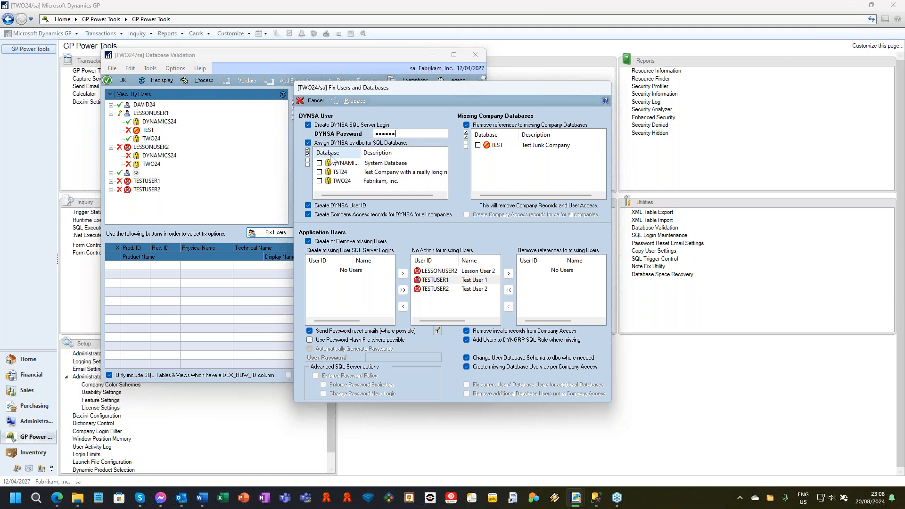
left_click(308, 150)
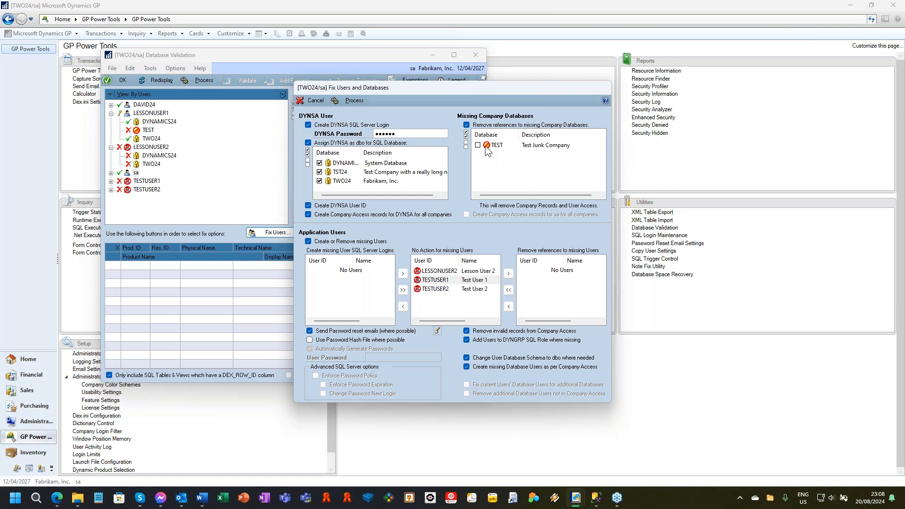
left_click(465, 134)
left_click_drag(501, 84, 499, 56)
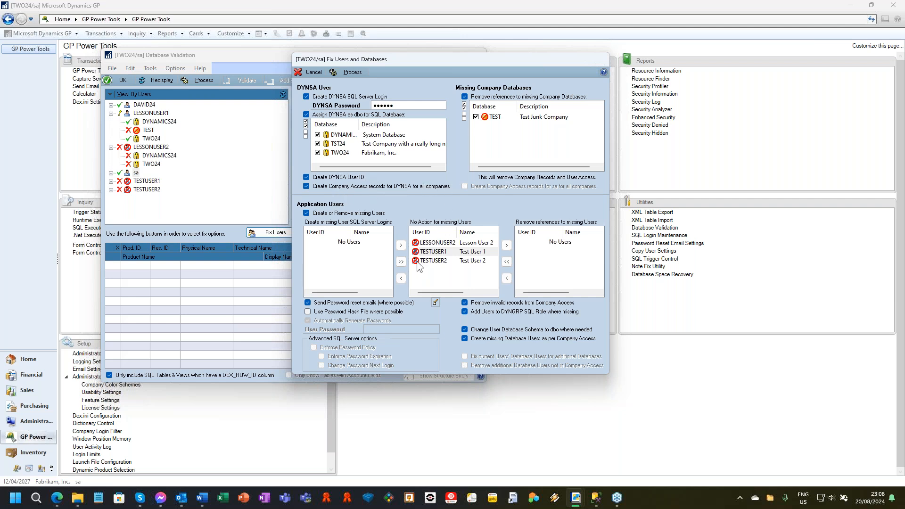
Assign LESSONUSER2 to SQL login creation, and TESTUSER1 and TESTUSER2 to removal of references.
left_click(444, 245)
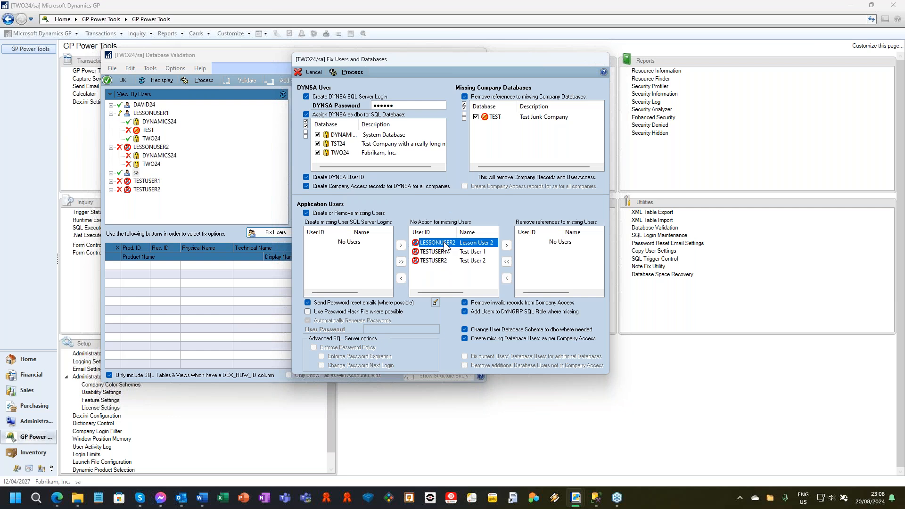
left_click(401, 279)
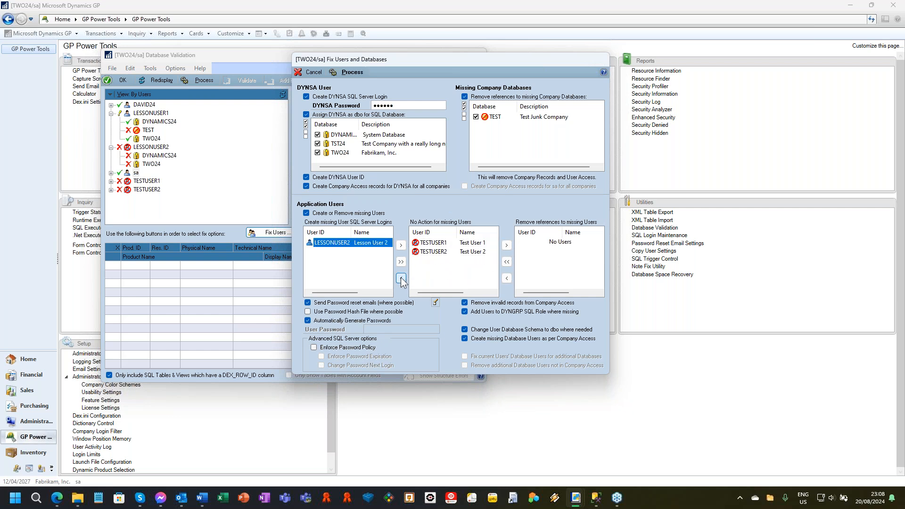
left_click(438, 245)
left_click(477, 252, "shift")
left_click(508, 244)
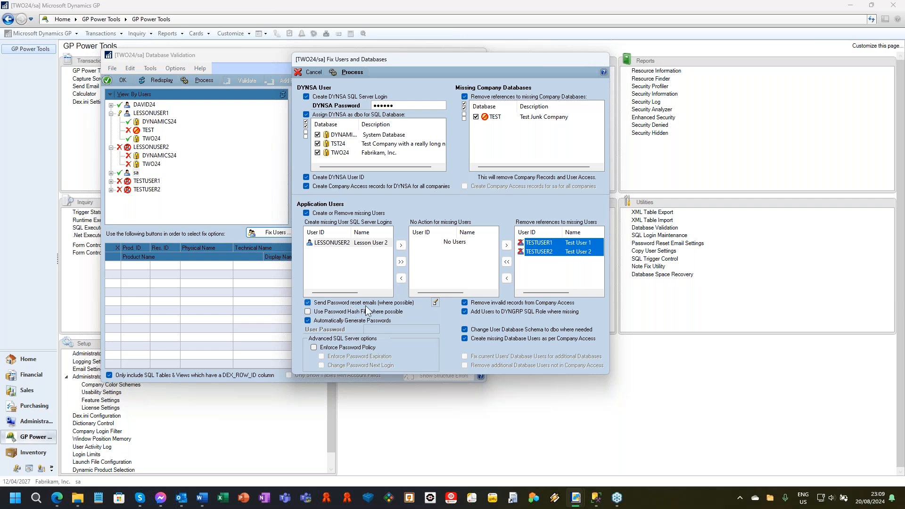
Enable Enforce Password Policy, Enforce Password Expiration and Change Password Next Login, and process the user fixes without printing the passwords report.
left_click(313, 347)
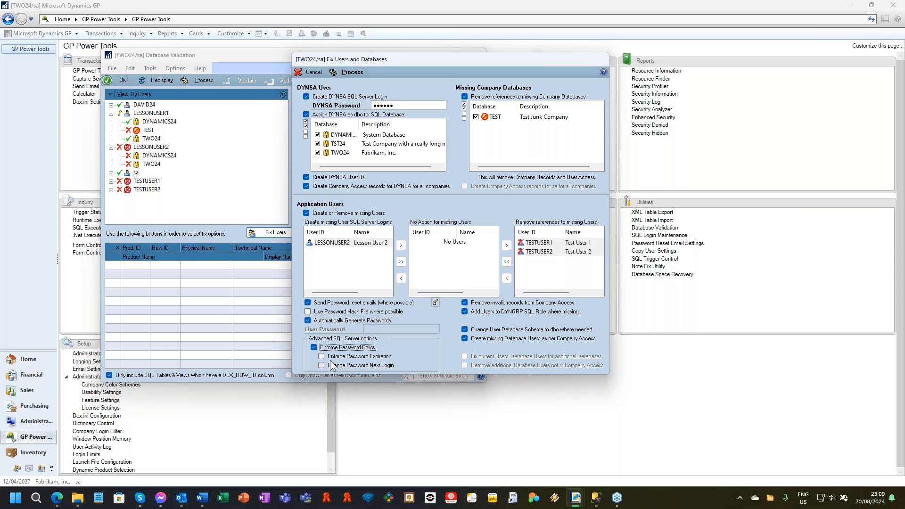
left_click(322, 357)
left_click(323, 366)
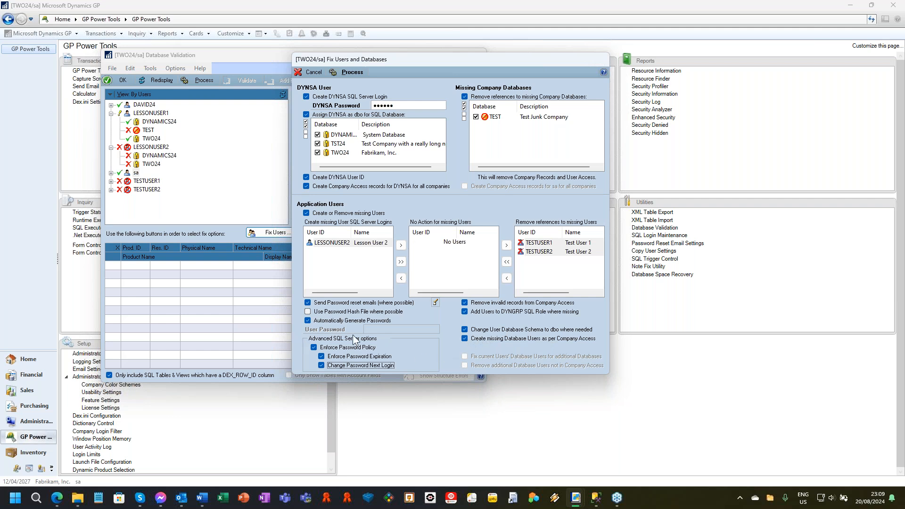
left_click(351, 71)
left_click(422, 274)
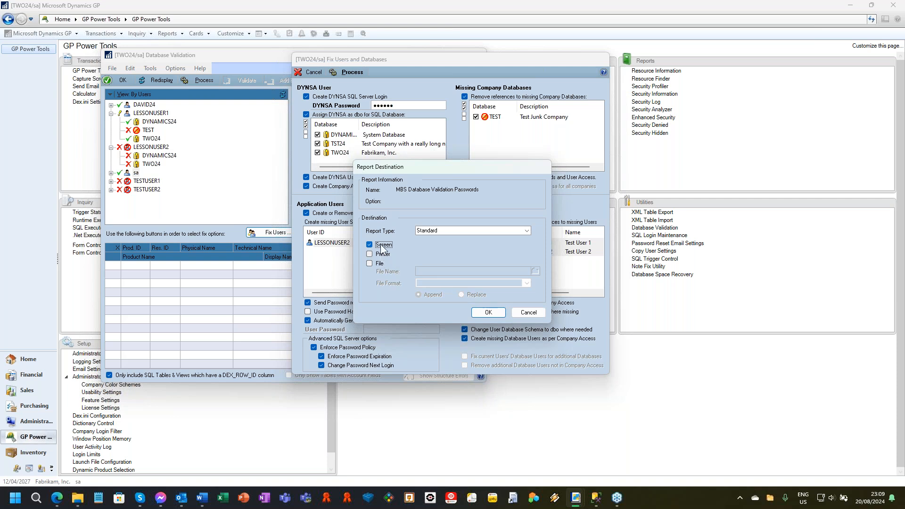
left_click(535, 313)
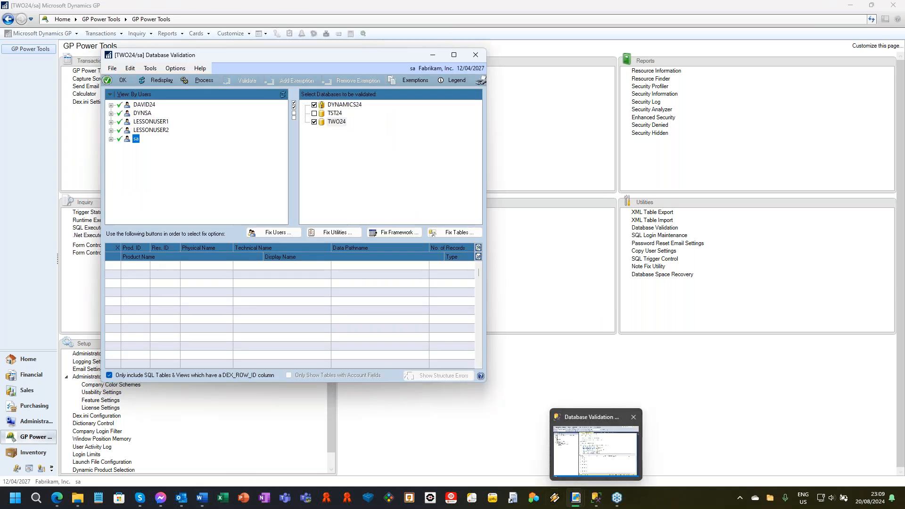
Check the temporary password for LESSONUSER2 in the Microsoft Dynamics GP Password Reset email in Outlook, and close the message.
left_click(185, 499)
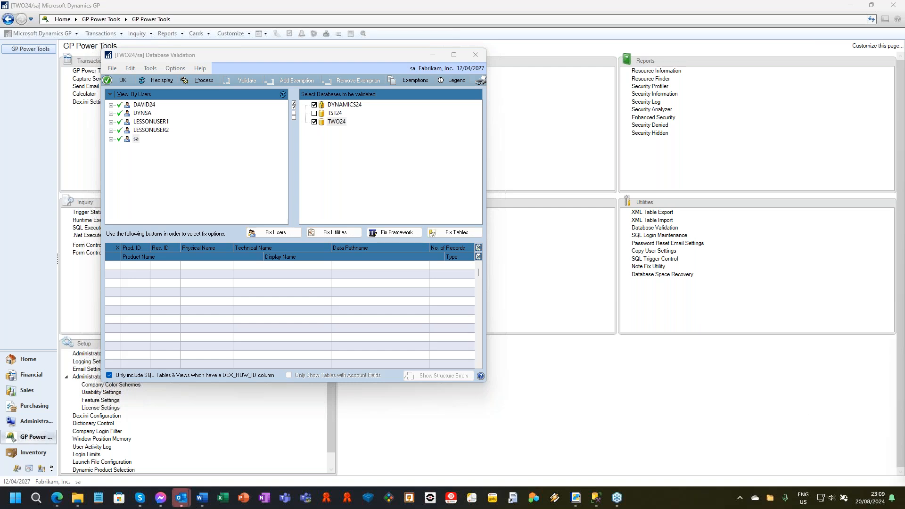
left_click_drag(686, 165, 753, 26)
scroll(633, 274, "down", 1)
scroll(632, 275, "down", 1)
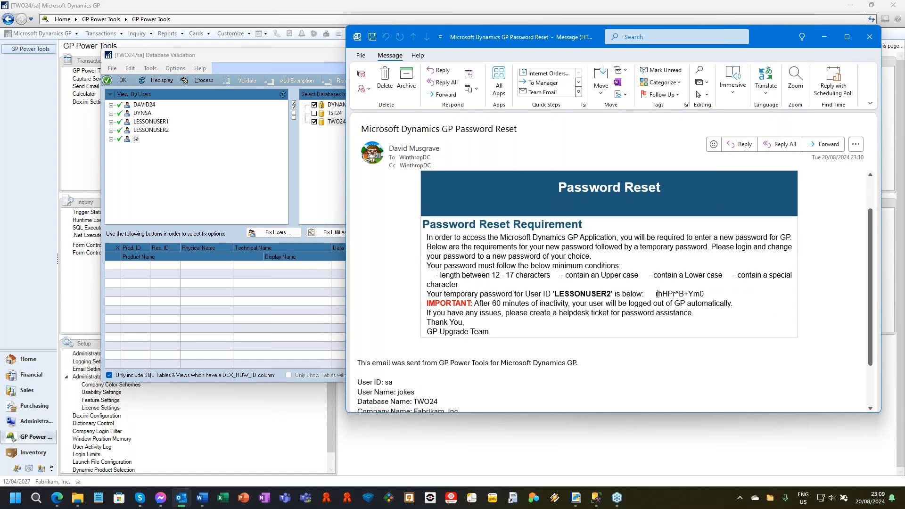
left_click_drag(655, 294, 706, 294)
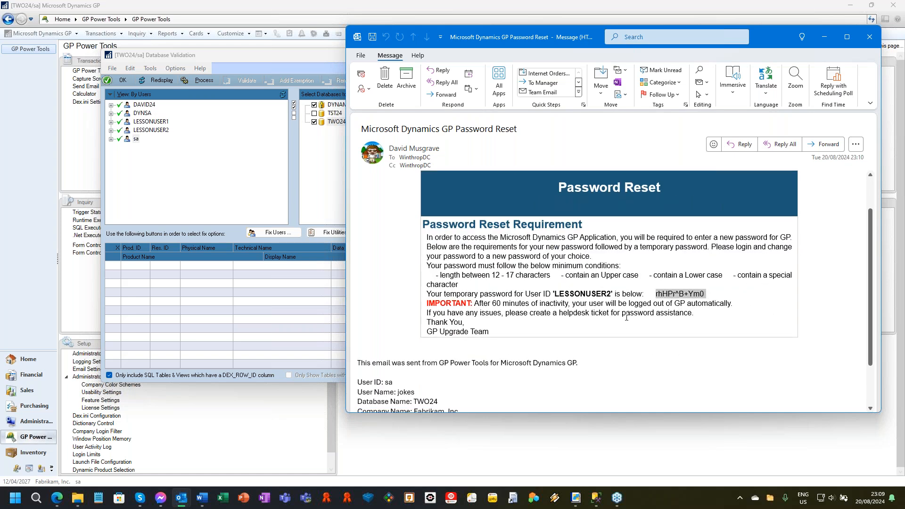
left_click(869, 37)
left_click(869, 36)
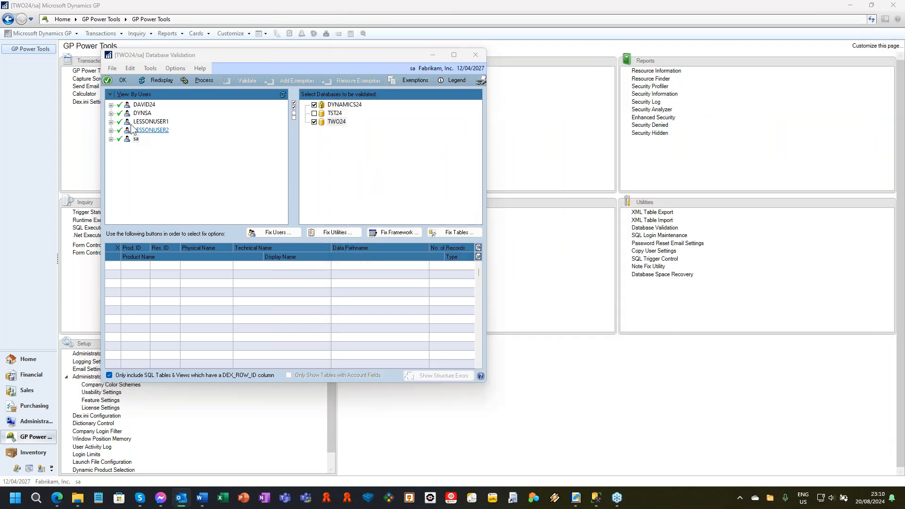
Open Fix Dynamics Utilities Data, review the entries for Missing Databases only, and process the removal of uninstalled product and company references.
left_click(321, 234)
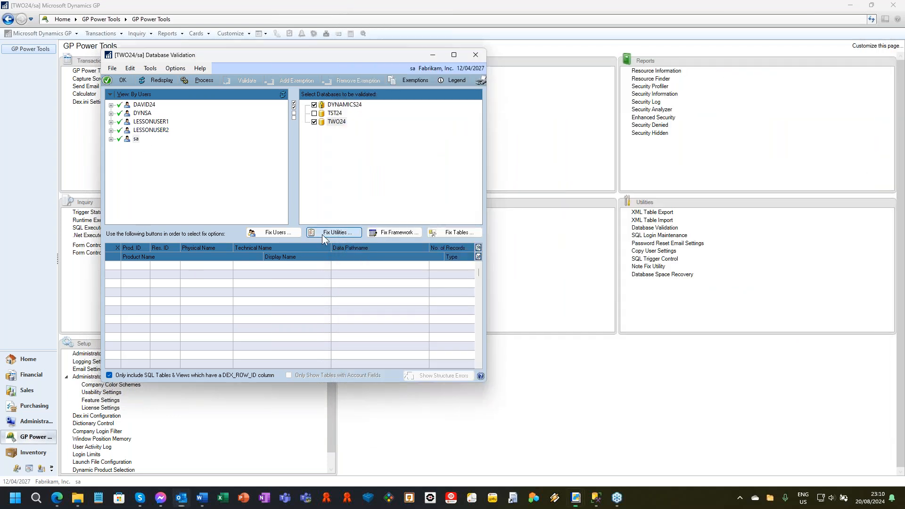
left_click(426, 279)
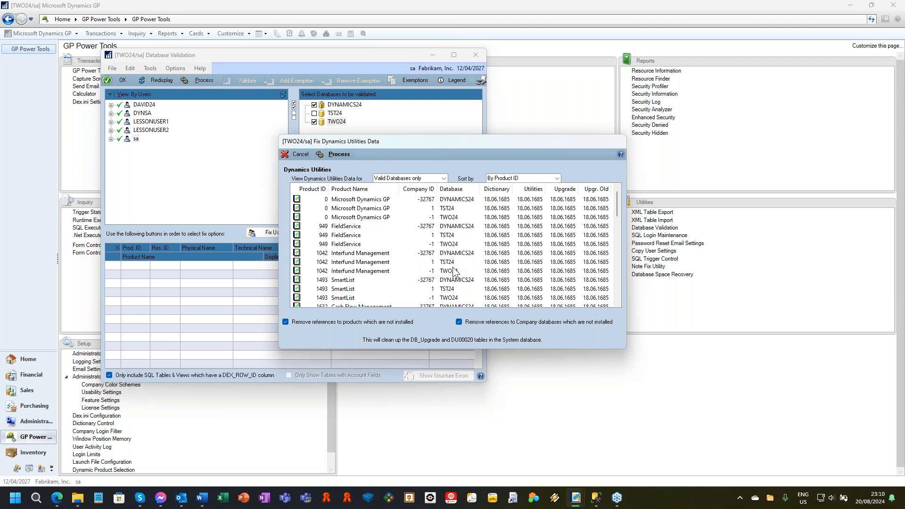
left_click(398, 183)
left_click(401, 194)
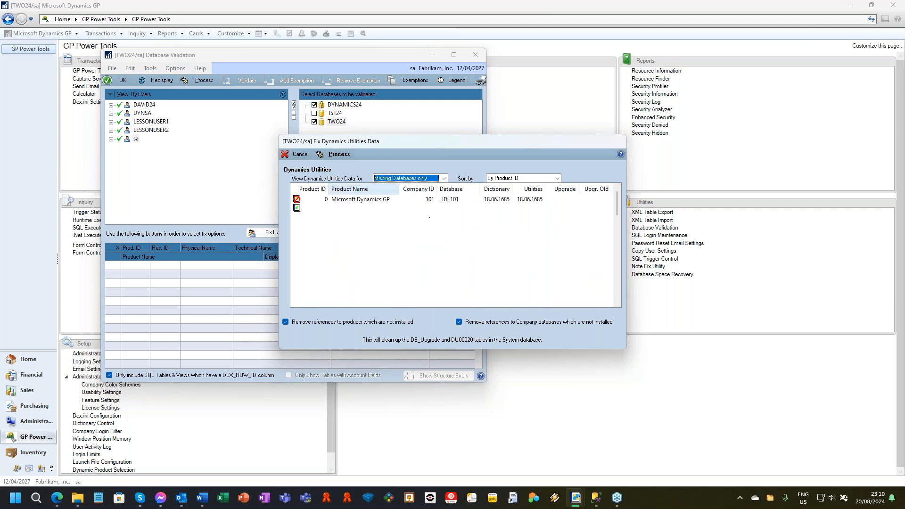
scroll(390, 268, "down", 3)
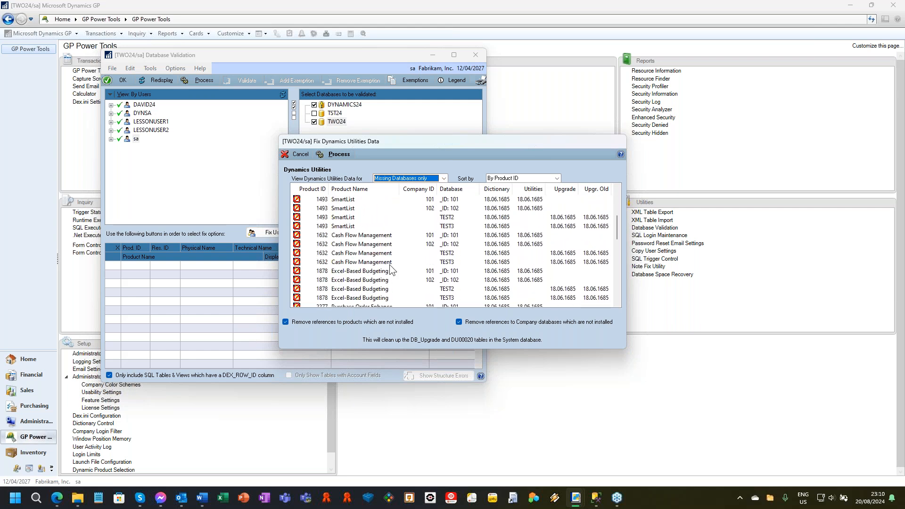
scroll(390, 269, "down", 3)
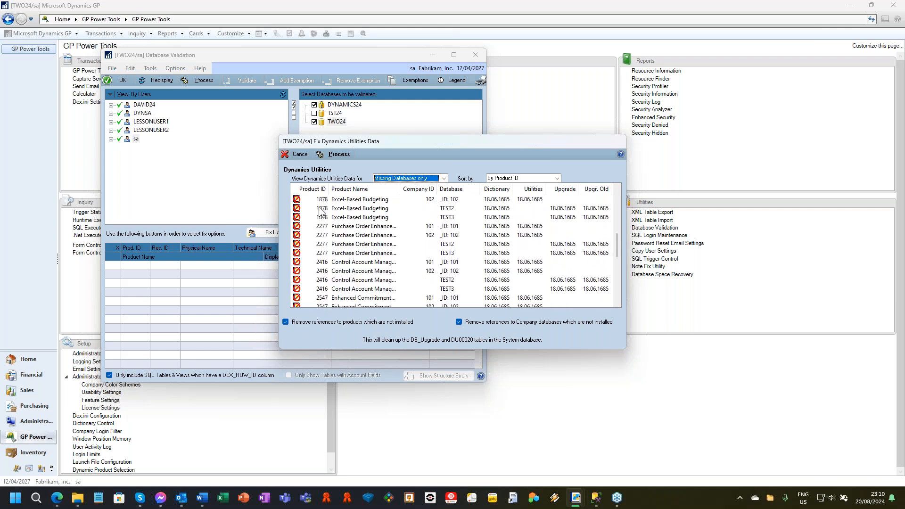
left_click(337, 157)
left_click(427, 278)
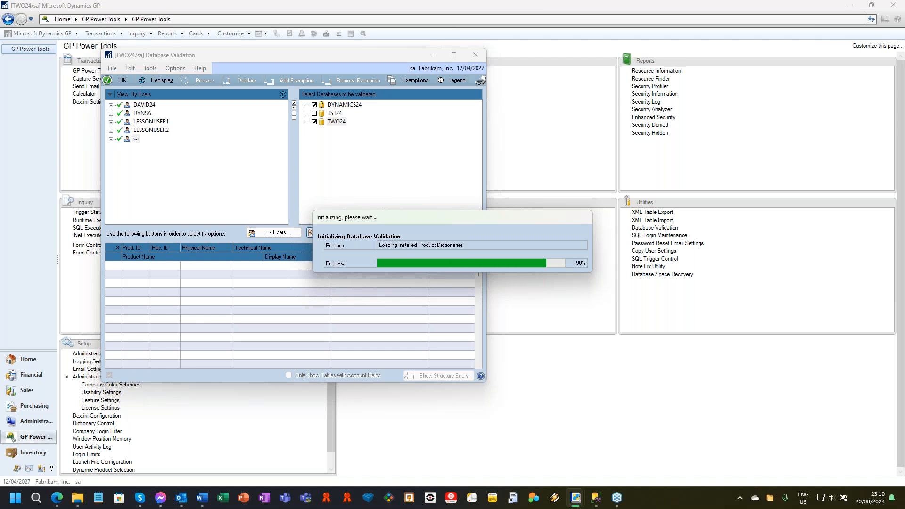
Open Fix Account Framework, review the DYNAMICS24 segment settings, and process the system database update to match the application account framework.
left_click(407, 237)
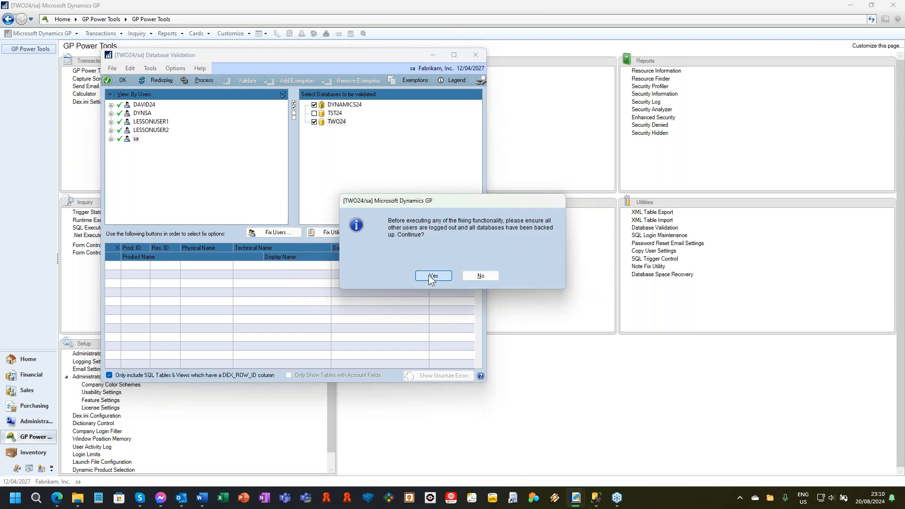
left_click(430, 278)
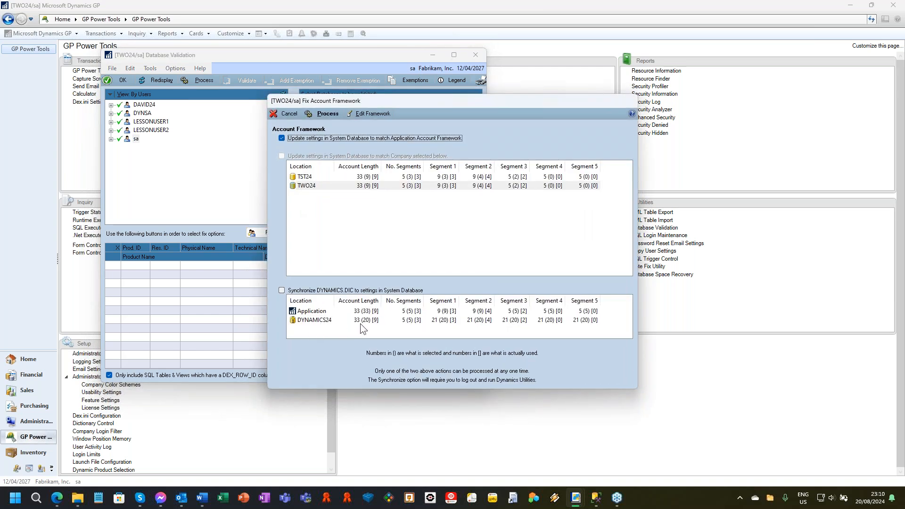
left_click(342, 323)
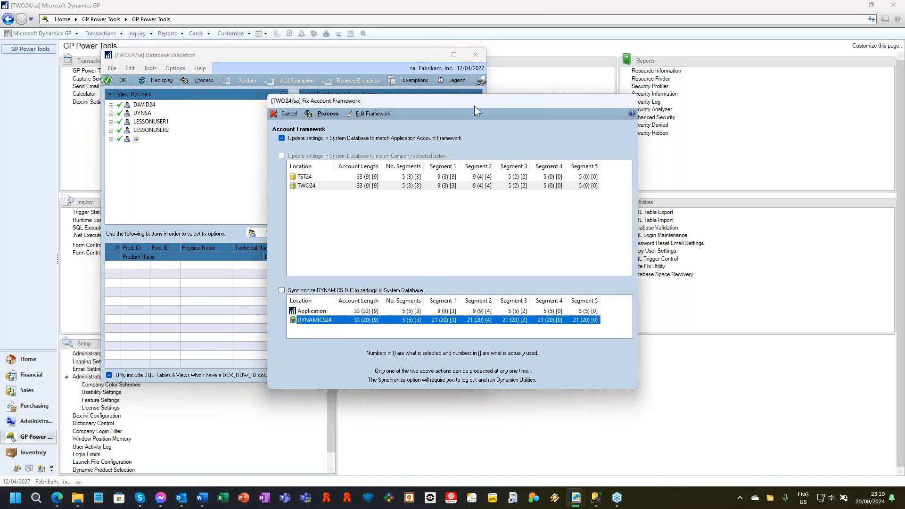
left_click_drag(475, 103, 546, 57)
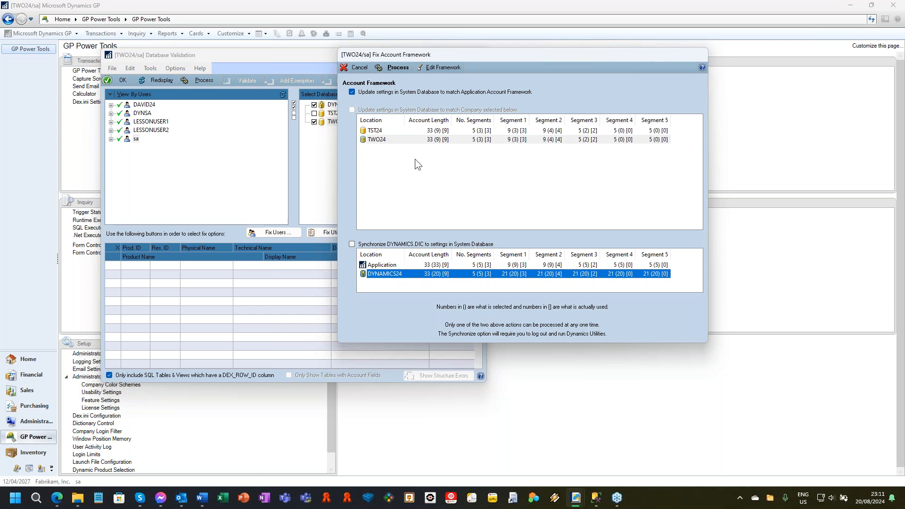
left_click(446, 67)
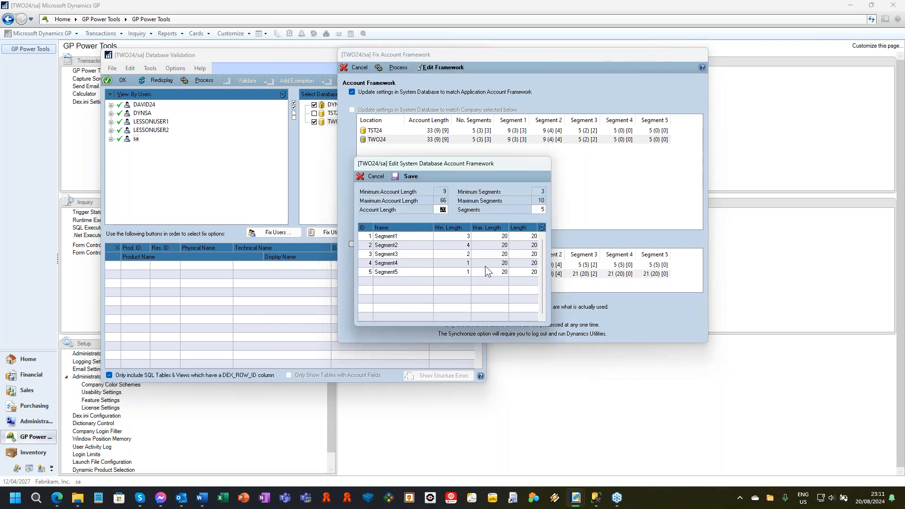
left_click(375, 177)
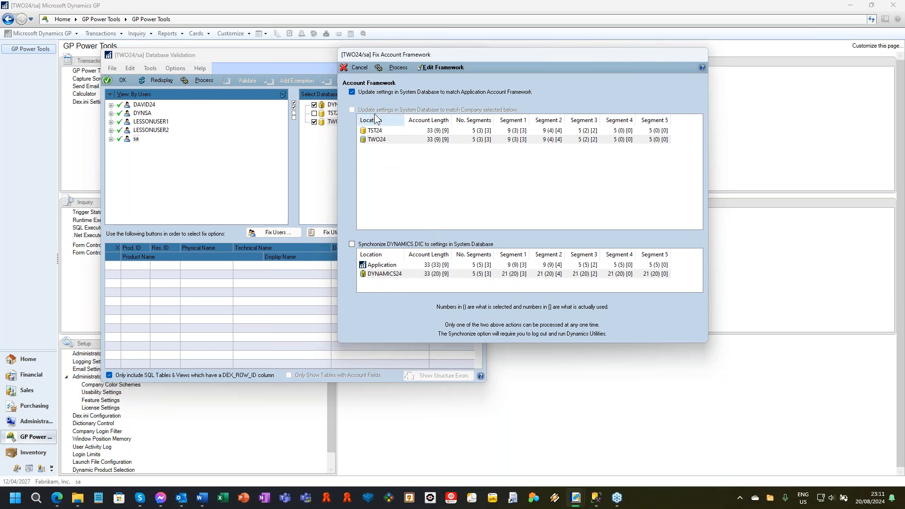
left_click(398, 67)
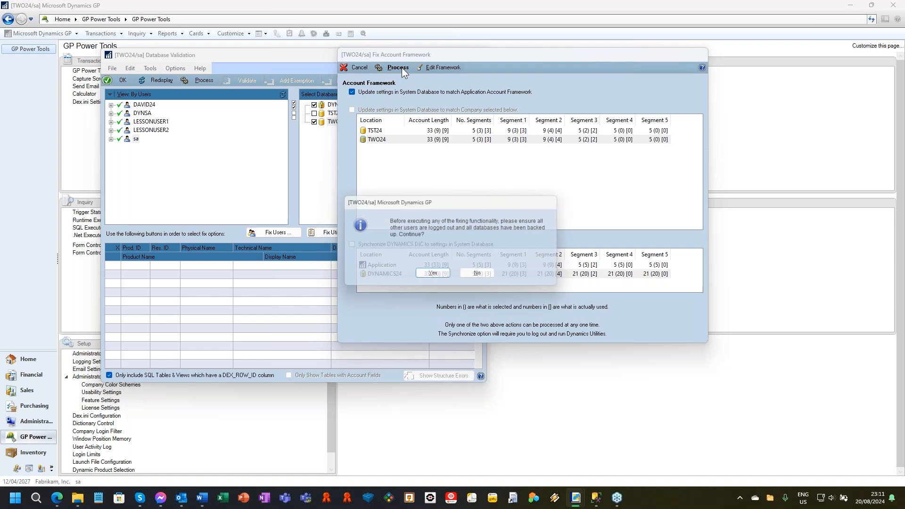
left_click(439, 274)
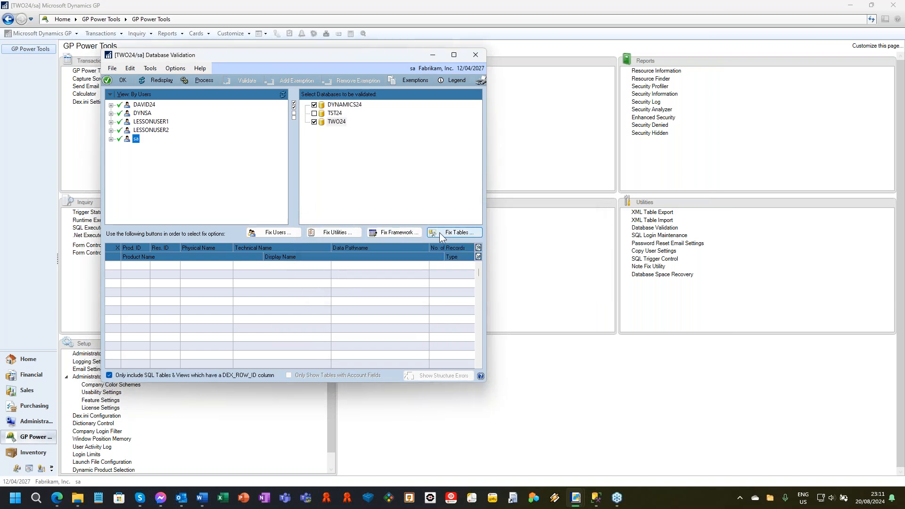
Open Fix Tables to view its fixing options, and close it without processing.
left_click(453, 234)
left_click(431, 277)
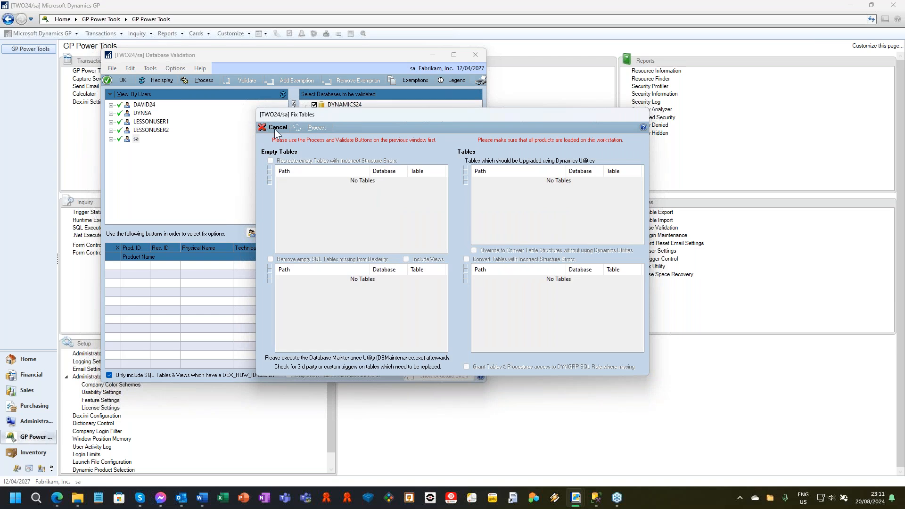
left_click(275, 131)
Process the DYNAMICS24 and TWO24 databases, and exclude the found tables of TWO24 from validation.
left_click(199, 79)
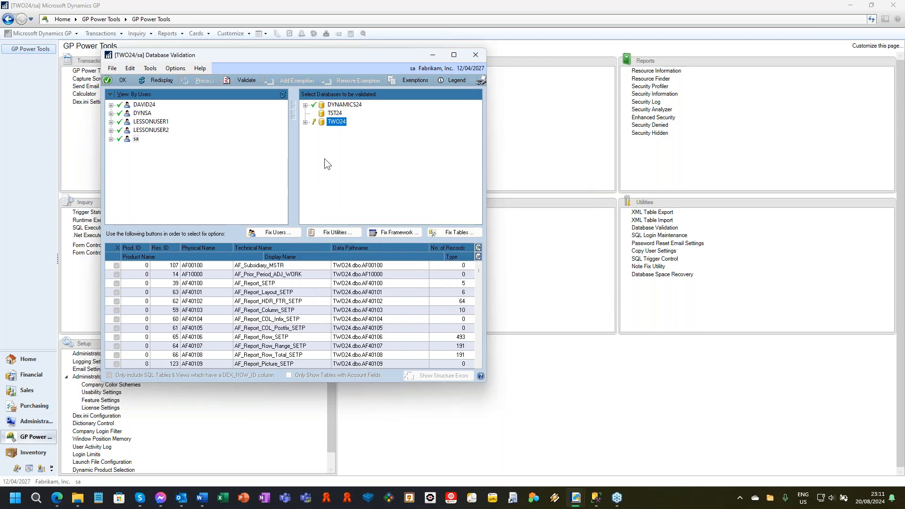
left_click(305, 122)
left_click(305, 105)
left_click(314, 113)
left_click(314, 172)
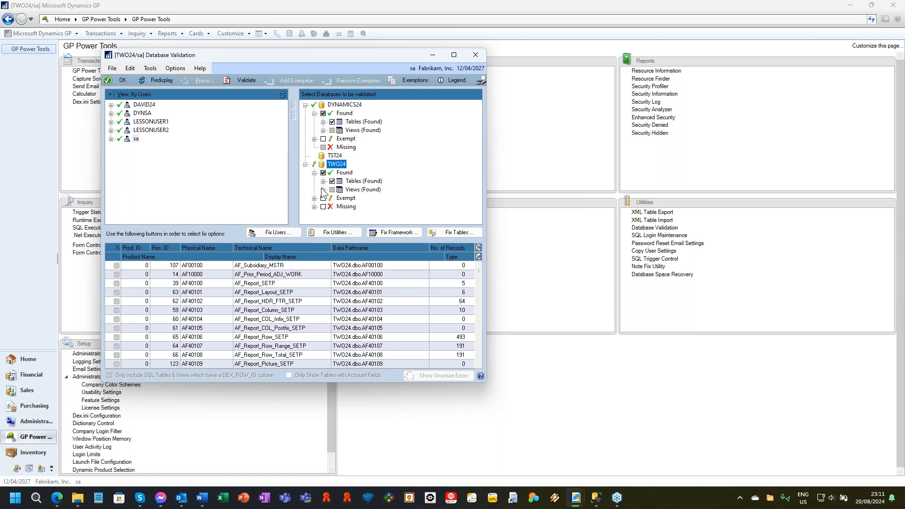
left_click(323, 173)
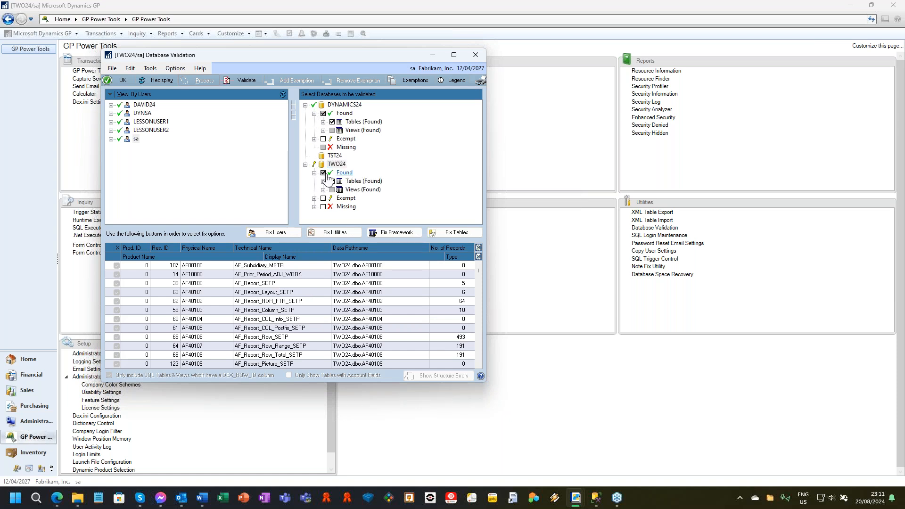
Validate the DYNAMICS24 tables found in both Dexterity and SQL, and output the Database Validation Report to screen only.
left_click(323, 122)
left_click(340, 130)
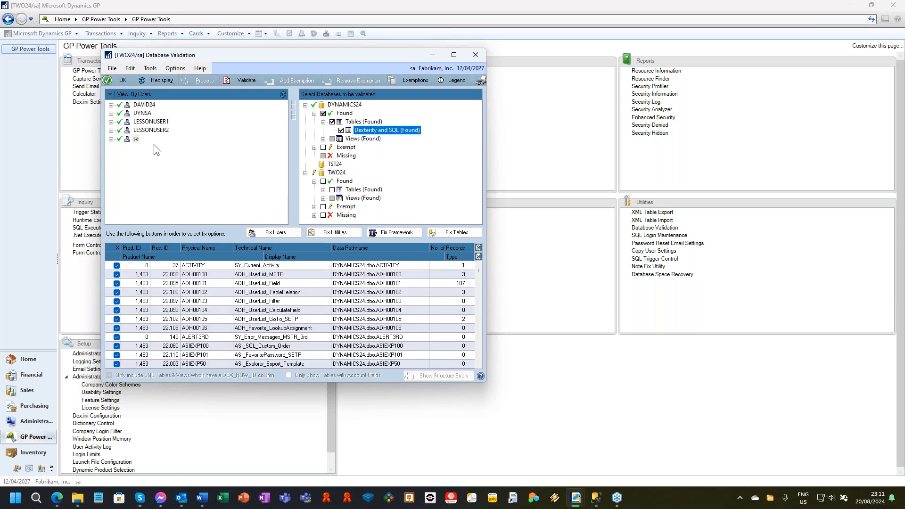
left_click(240, 81)
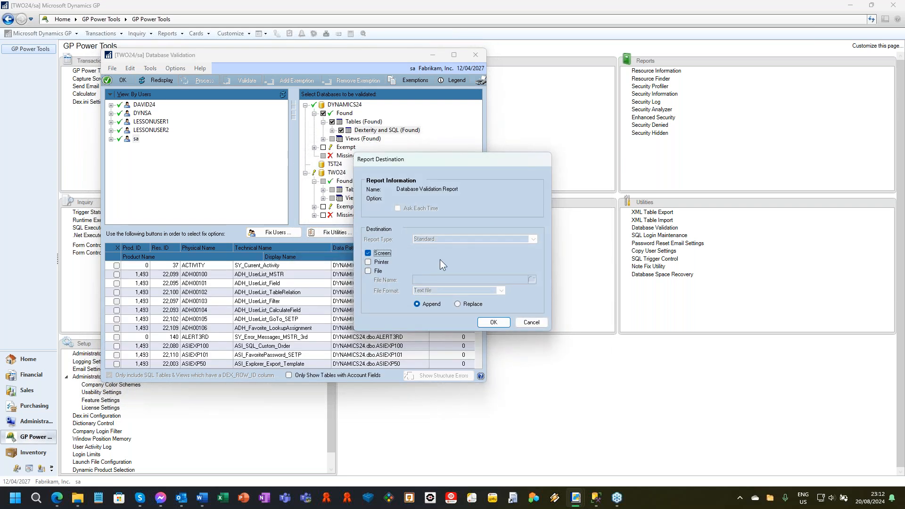
left_click(504, 320)
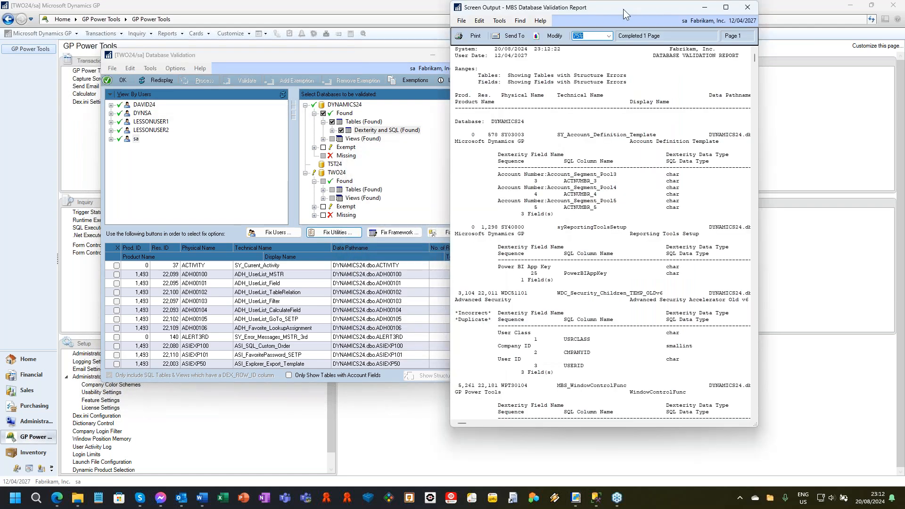
Enlarge the Database Validation Report window to examine the table structure errors, and close the report.
left_click_drag(622, 9, 379, 42)
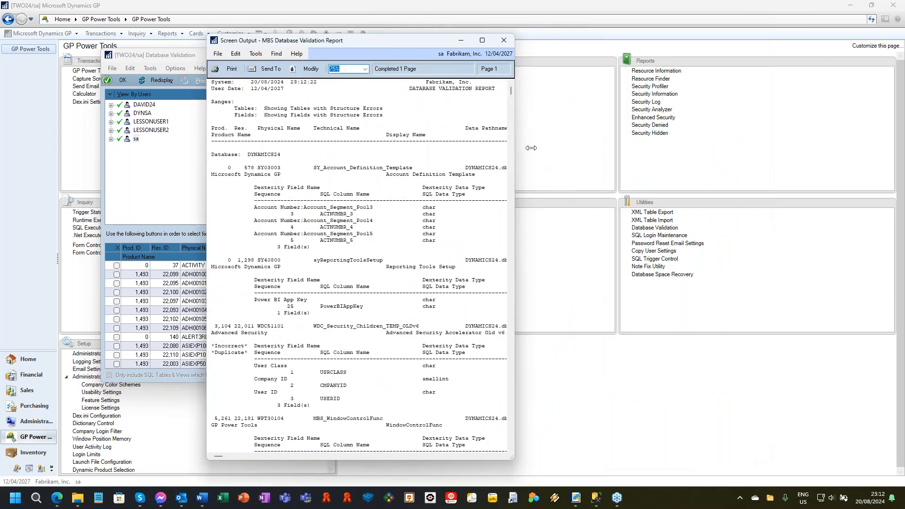
left_click_drag(516, 148, 692, 148)
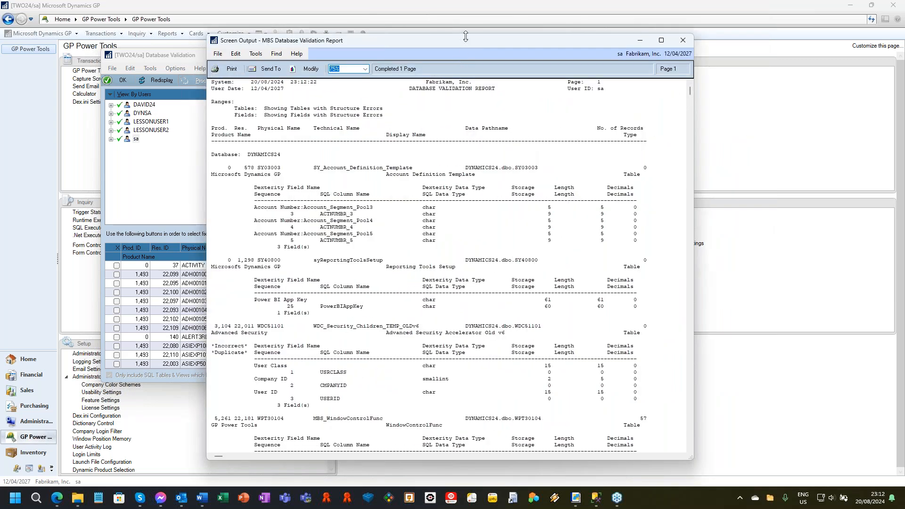
left_click_drag(458, 41, 353, 39)
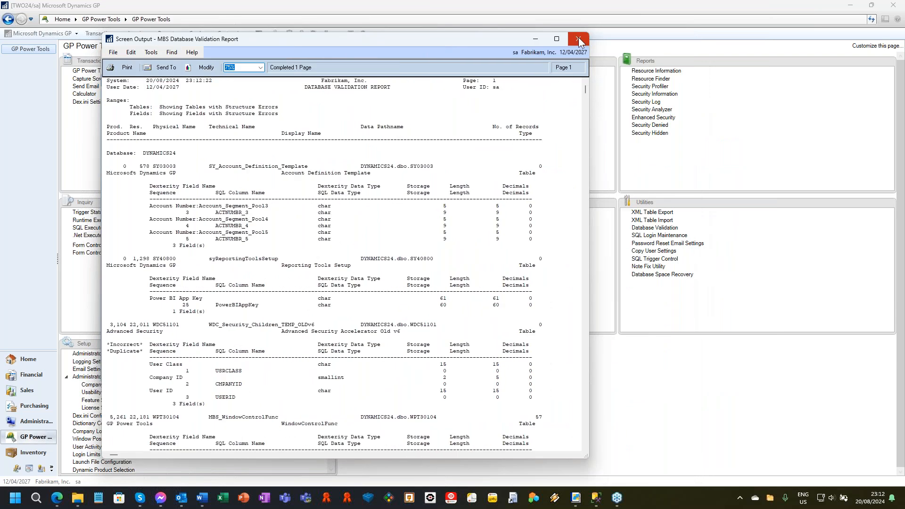
left_click(578, 38)
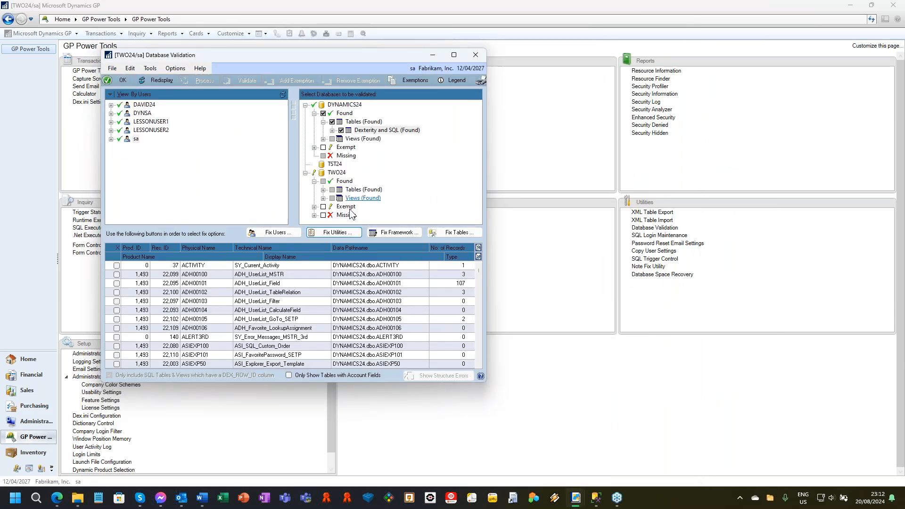
Examine the Incorrect Duplicate, Structure Incorrect and Structure Correct groups among the DYNAMICS24 tables found in Dexterity and SQL.
double_click(379, 130)
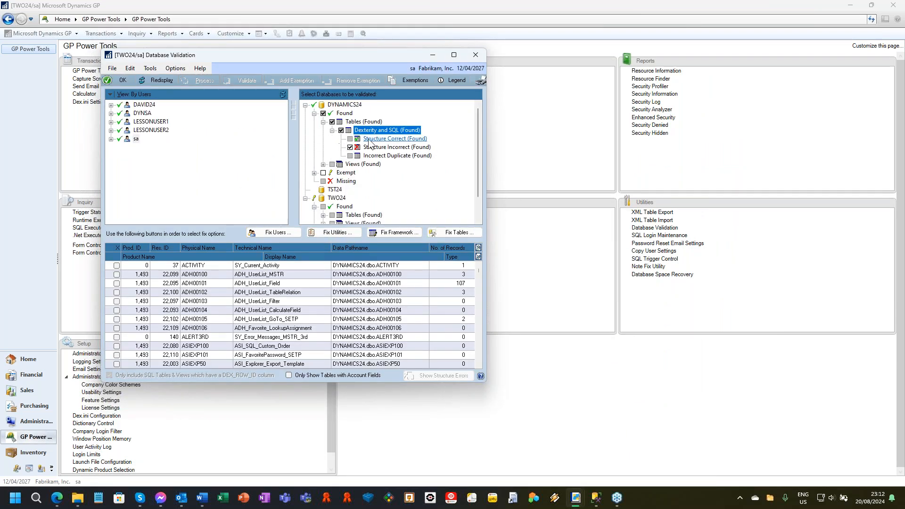
left_click(392, 155)
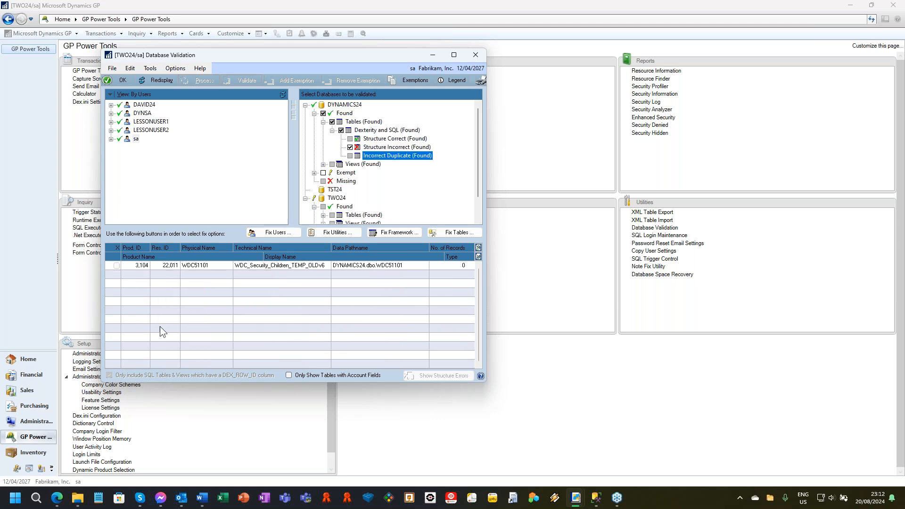
left_click(276, 266)
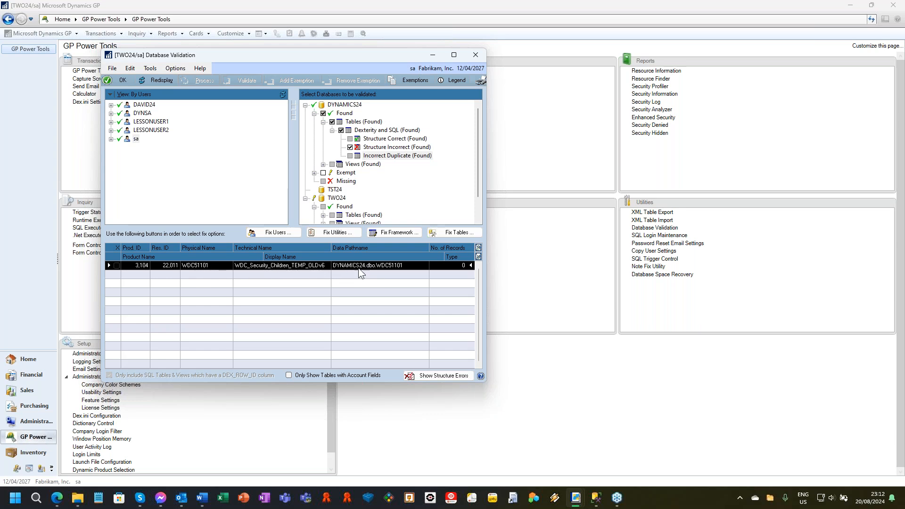
left_click(391, 148)
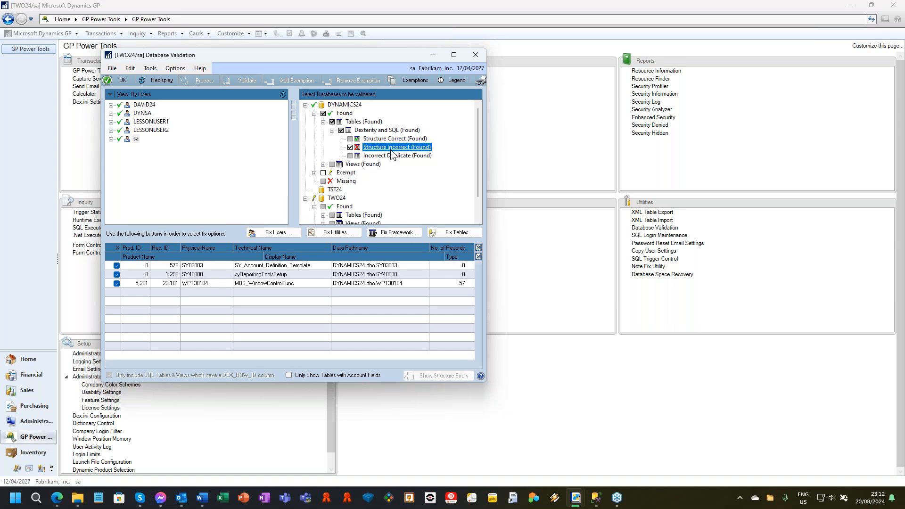
left_click(393, 139)
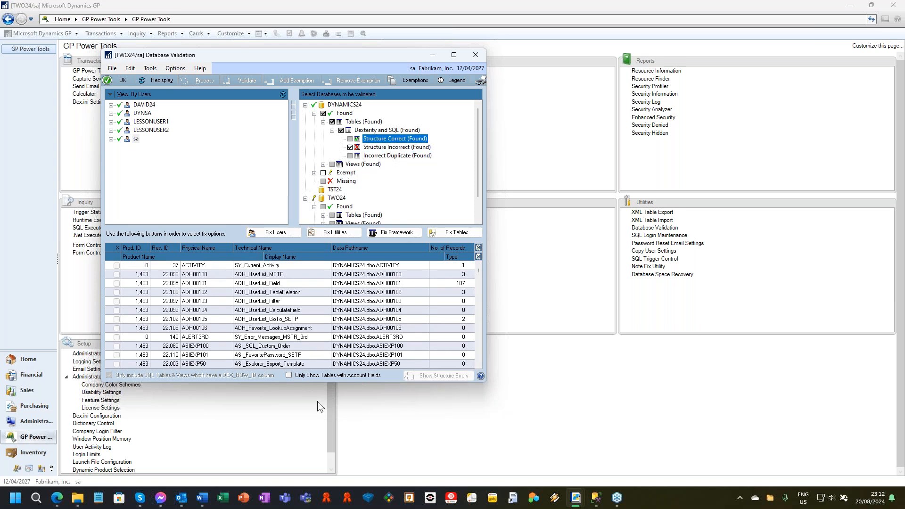
left_click(391, 147)
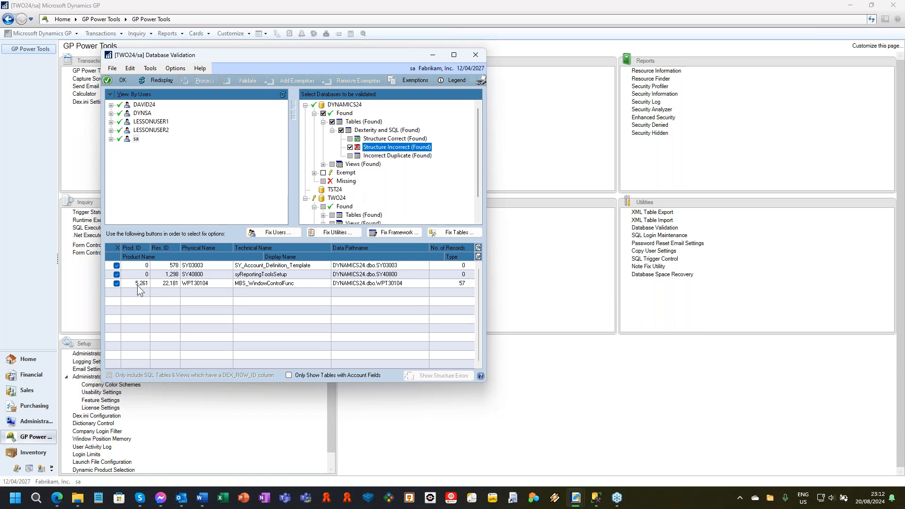
Show the field-level structure errors of the SY03003 and SY40800 tables in DYNAMICS24.
left_click(361, 267)
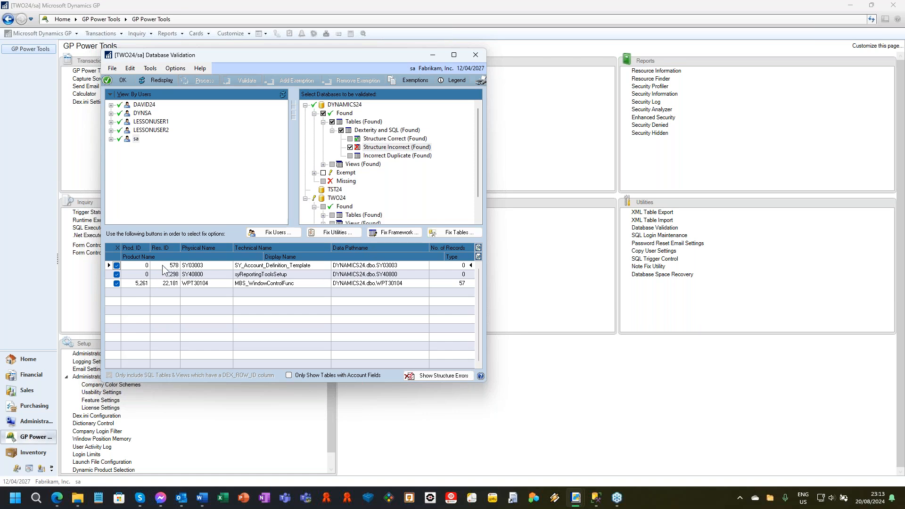
left_click(441, 376)
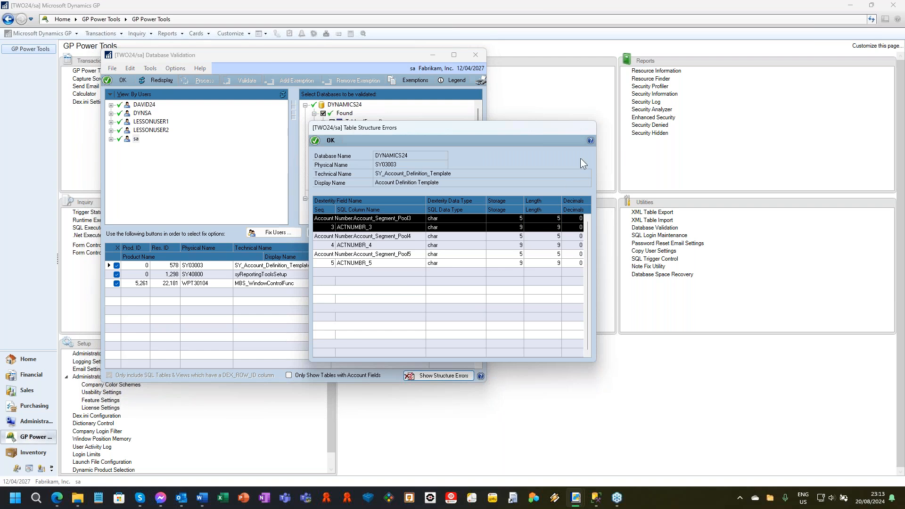
left_click(324, 140)
left_click(222, 276)
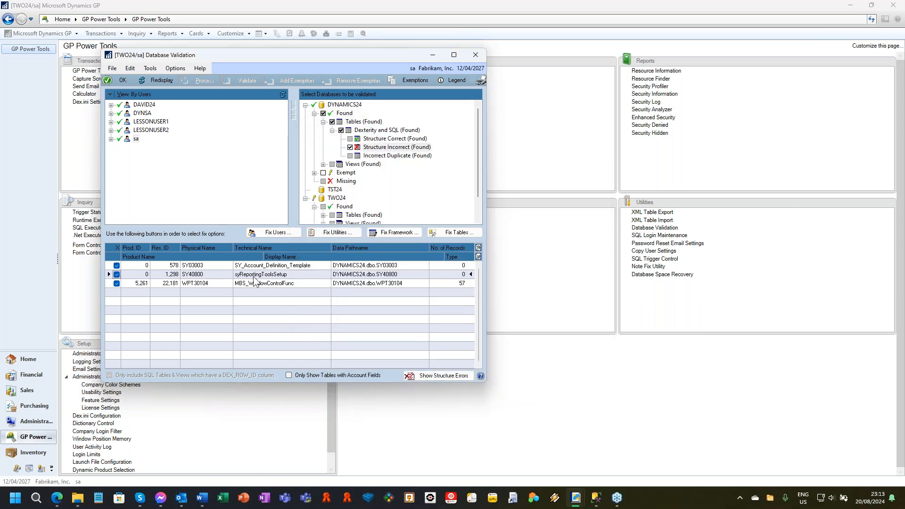
left_click(439, 376)
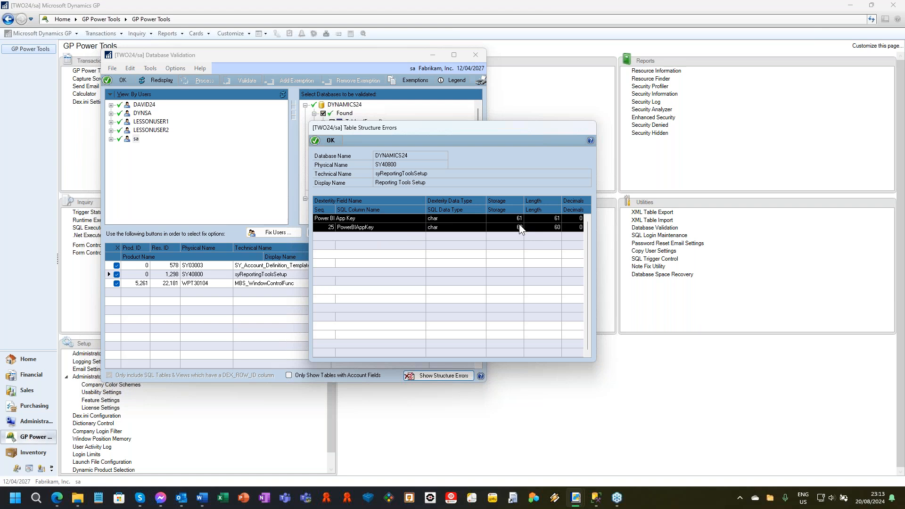
left_click(324, 141)
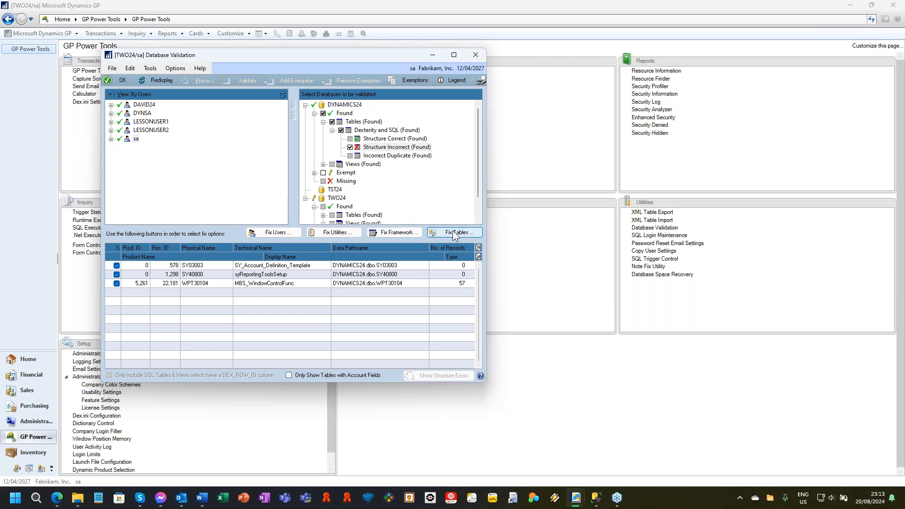
Run Fix Tables with the category options and DYNGRP access granting enabled, leaving every individual table unmarked.
left_click(450, 232)
left_click(426, 276)
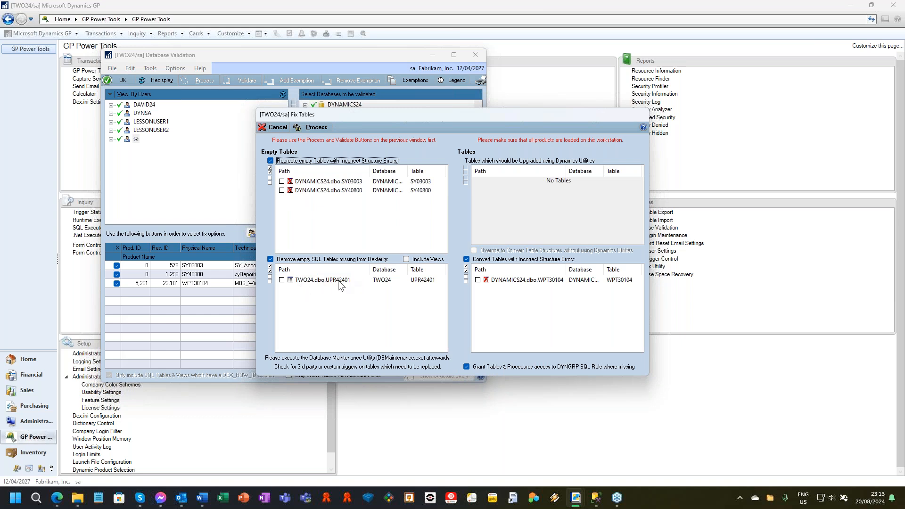
left_click(332, 282)
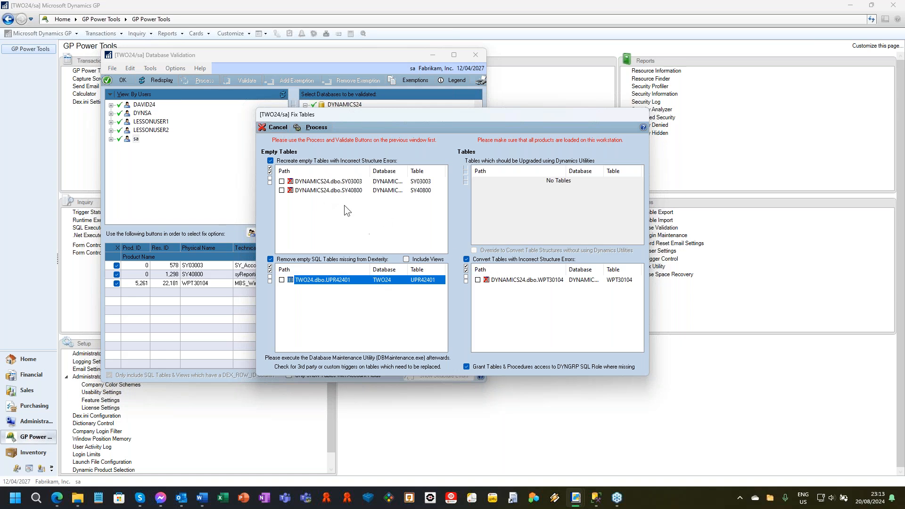
left_click(327, 128)
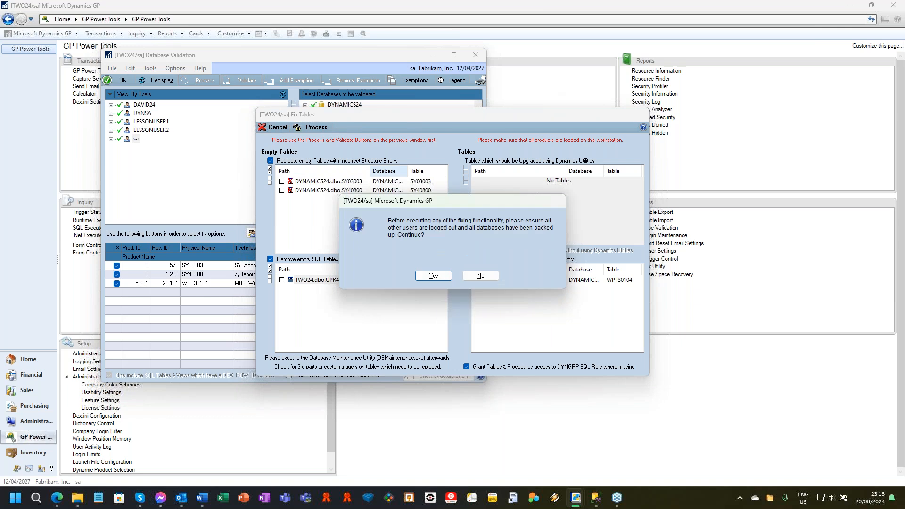
left_click(433, 278)
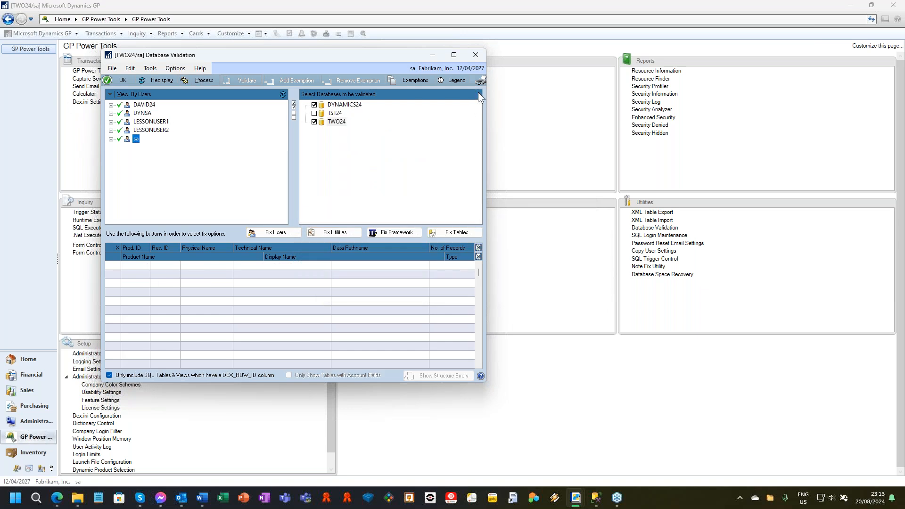
Close Database Validation, output the Database Validation Log to screen, and close the report after reviewing the fixes.
left_click(476, 54)
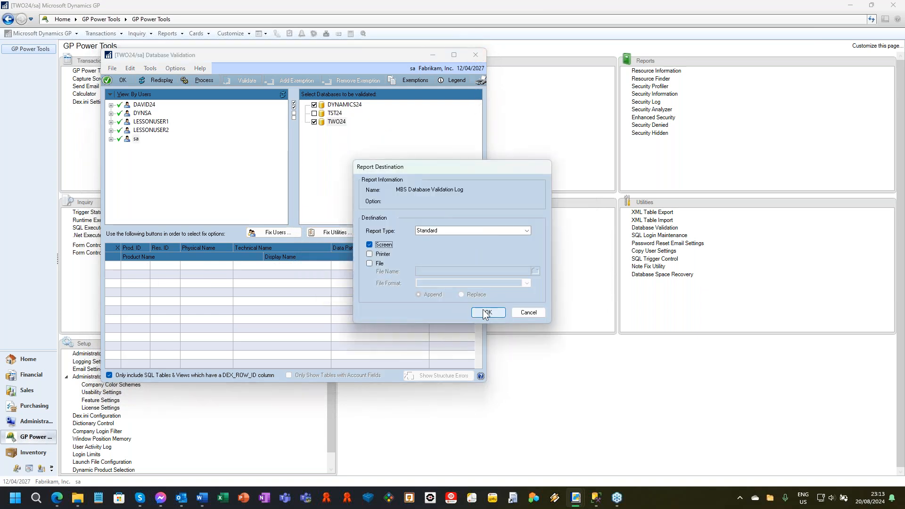
left_click(484, 311)
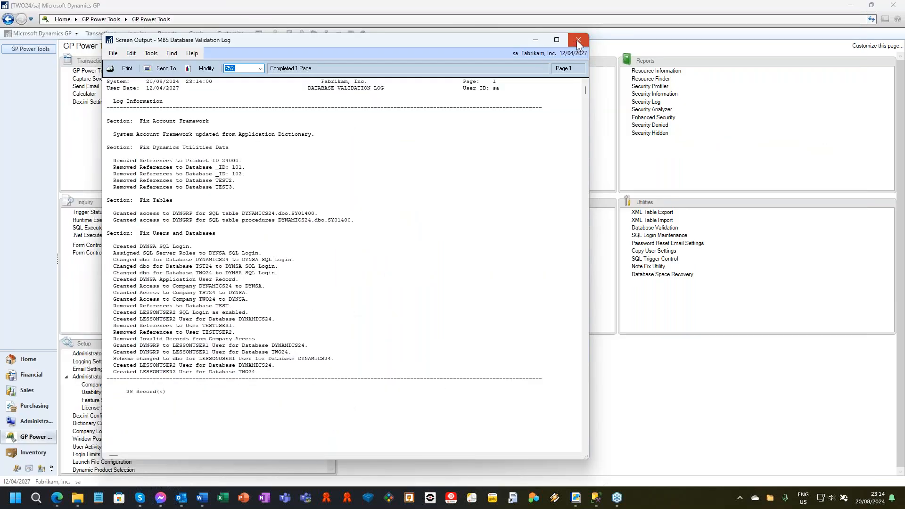
left_click(578, 41)
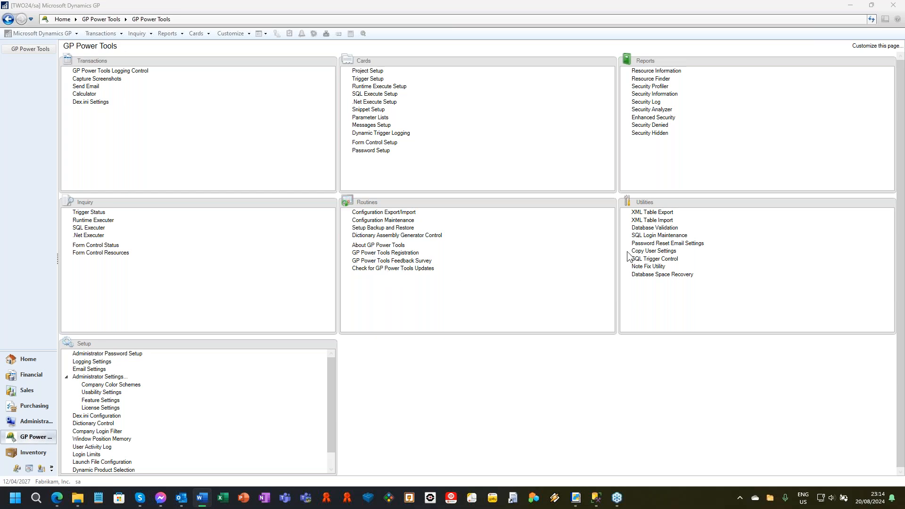
In SQL Login Maintenance, mark LESSONUSER1 and LESSONUSER2 and enable resetting user passwords with automatic password generation.
left_click(646, 236)
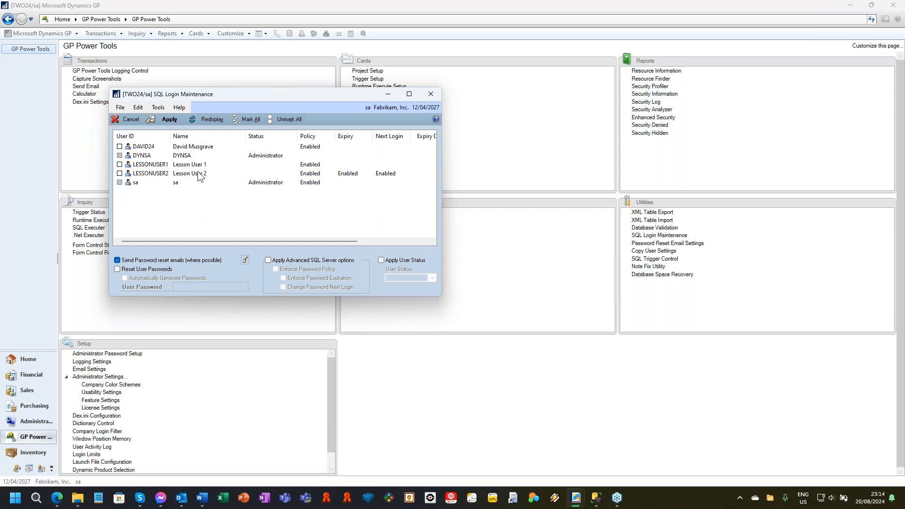
left_click_drag(258, 101, 300, 102)
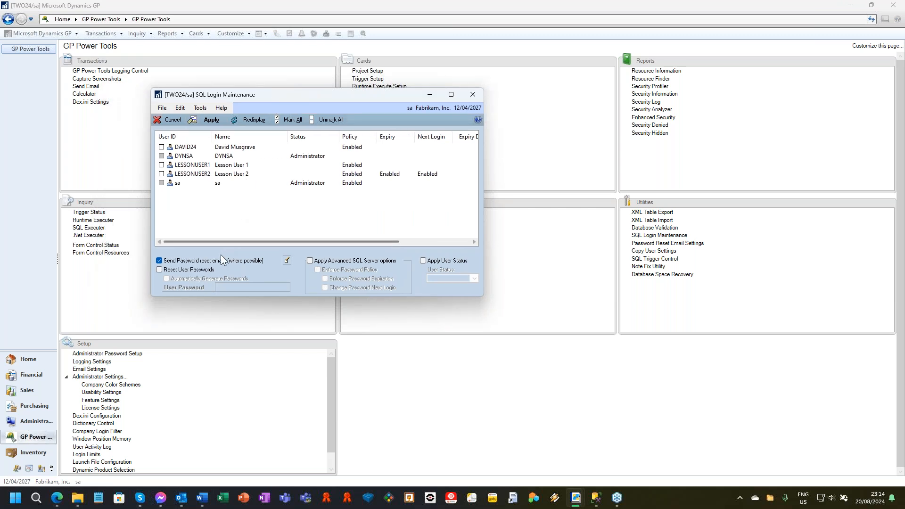
left_click(161, 165)
left_click(161, 174)
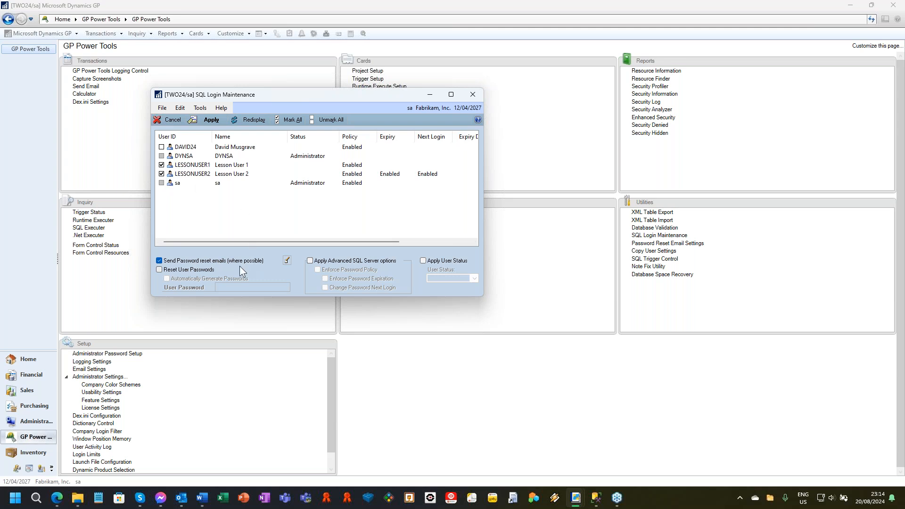
left_click(169, 269)
left_click(184, 280)
Enable the advanced SQL Server options Enforce Password Policy, Enforce Password Expiration and Change Password Next Login.
left_click(310, 261)
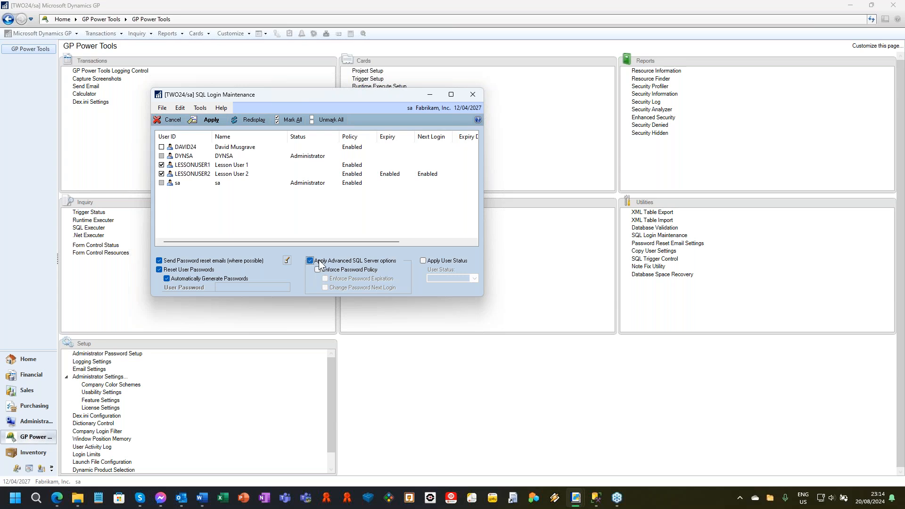
left_click(317, 270)
left_click(325, 279)
left_click(335, 288)
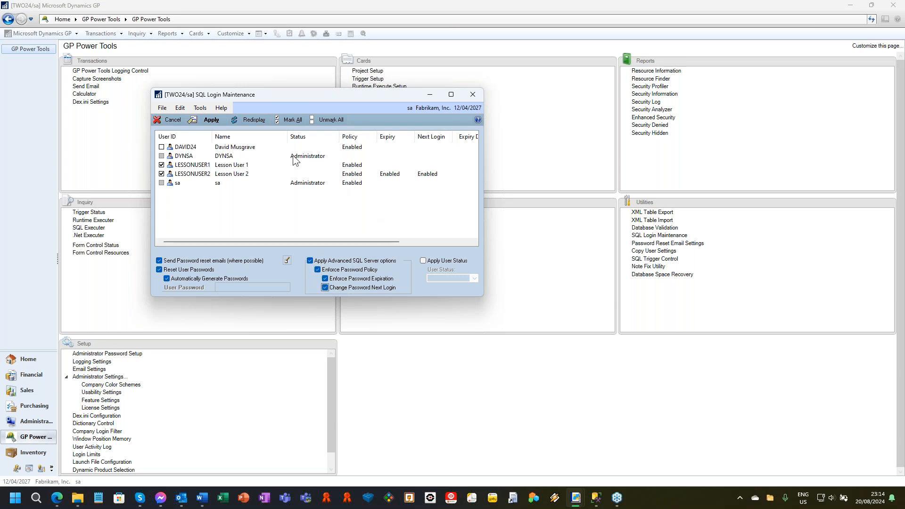
Apply the login changes to the marked users, output the Database Validation Passwords report to screen, and close it.
left_click(211, 120)
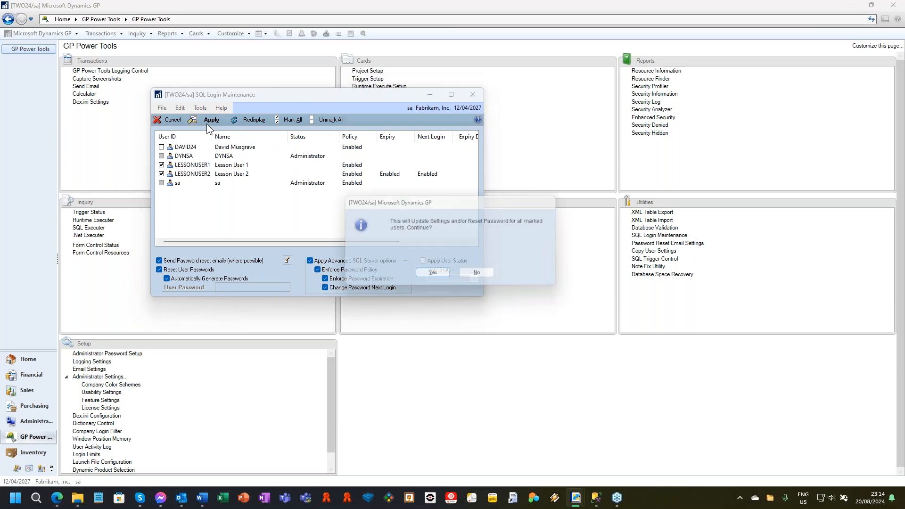
left_click(433, 275)
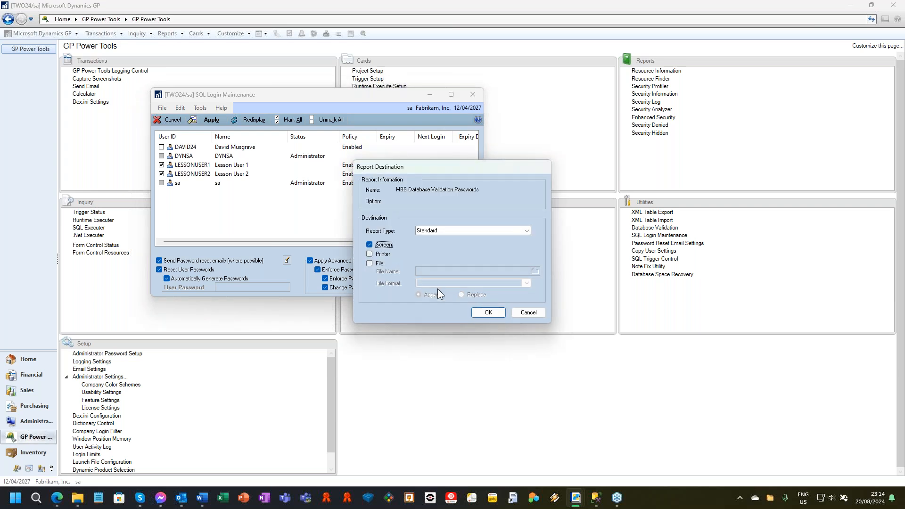
left_click(488, 312)
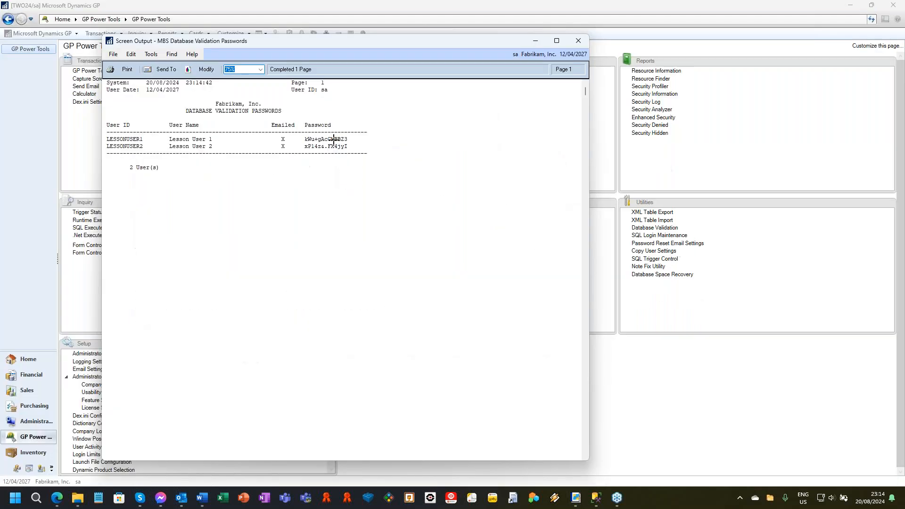
left_click(582, 42)
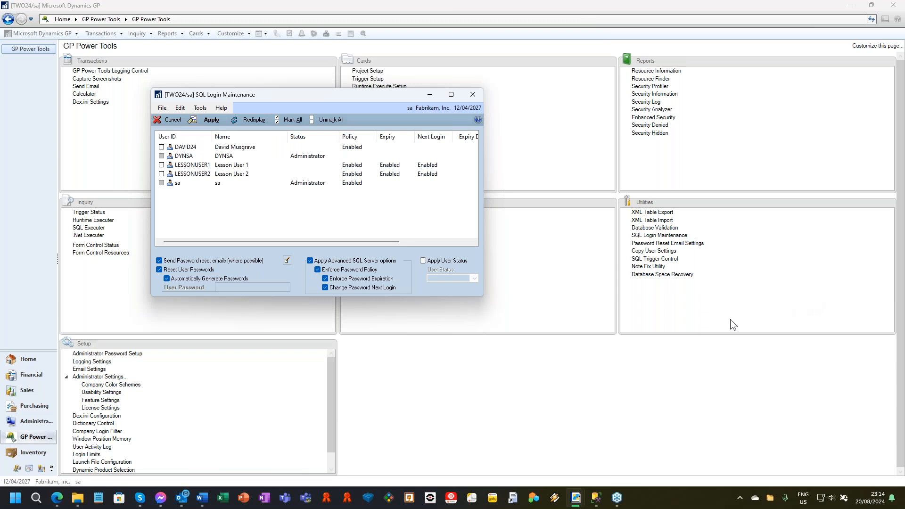
Review the logins' policy, expiry, next login, user status and class columns, and close SQL Login Maintenance.
left_click(793, 418)
left_click_drag(258, 243, 394, 182)
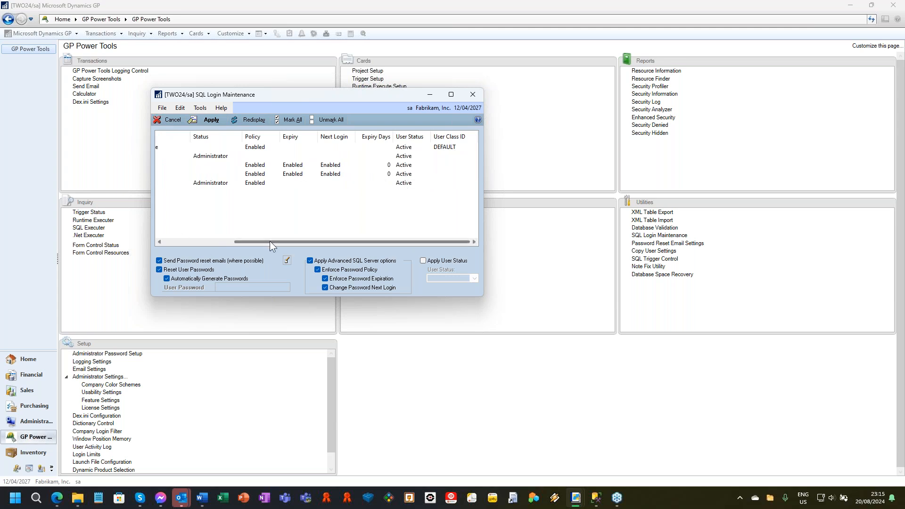
left_click_drag(274, 242, 205, 241)
left_click(259, 146)
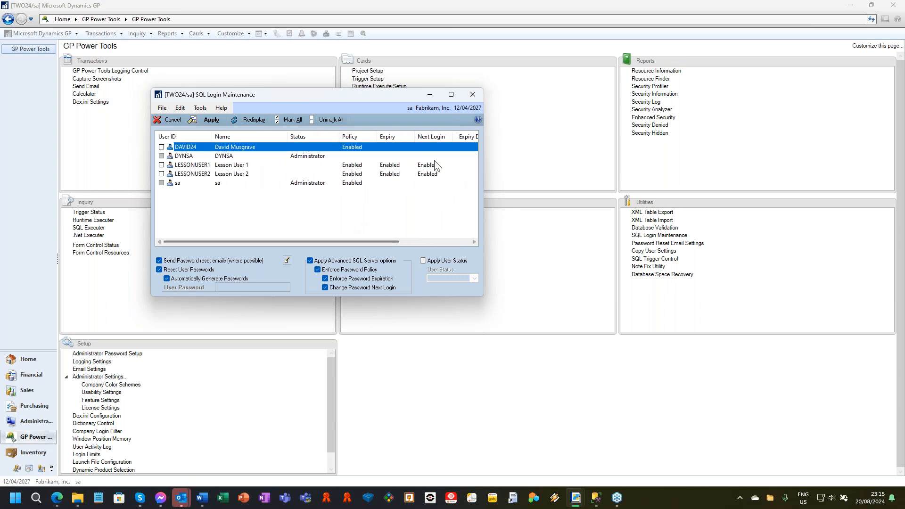
left_click(470, 95)
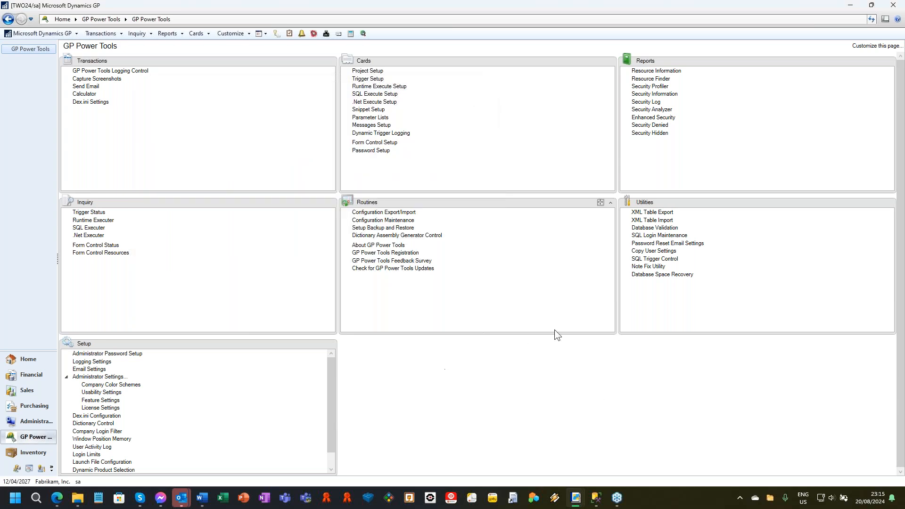
Open the Note Fix Utility, include the test company alongside Fabrikam, Inc., and process the note indexes.
left_click(652, 266)
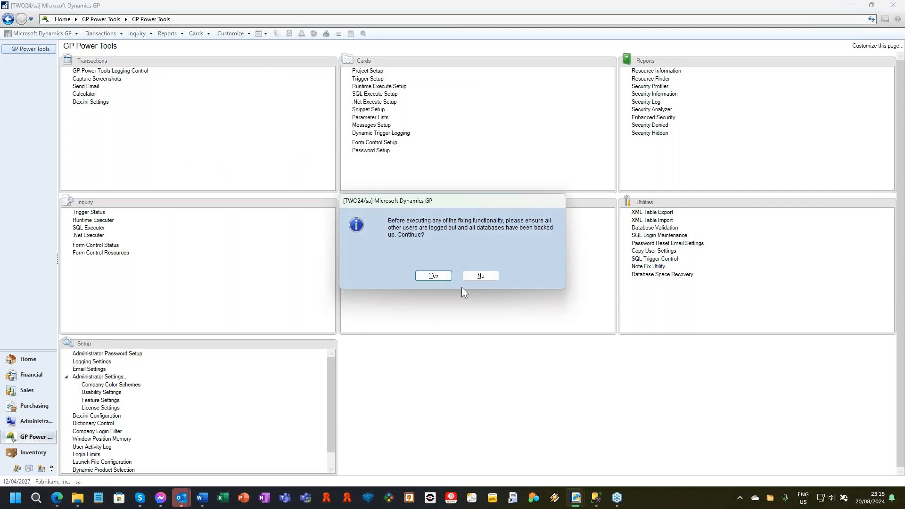
left_click(437, 277)
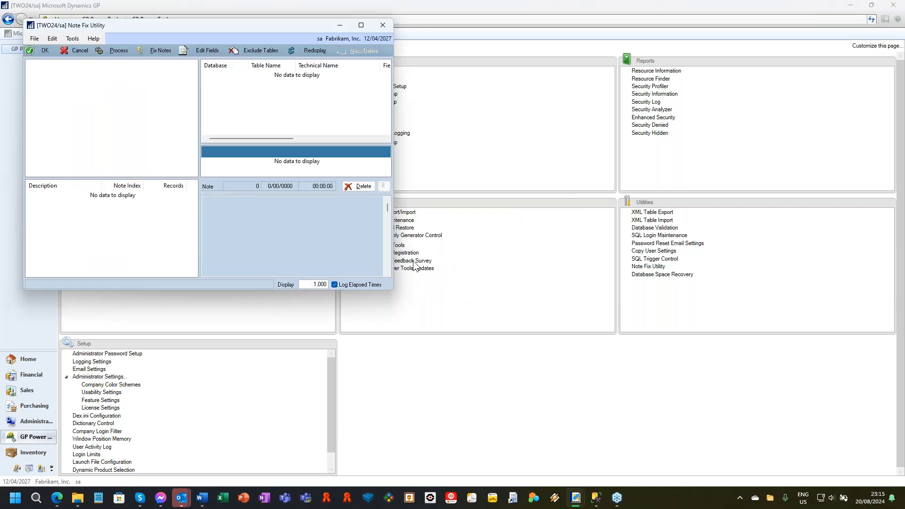
left_click_drag(197, 26, 430, 55)
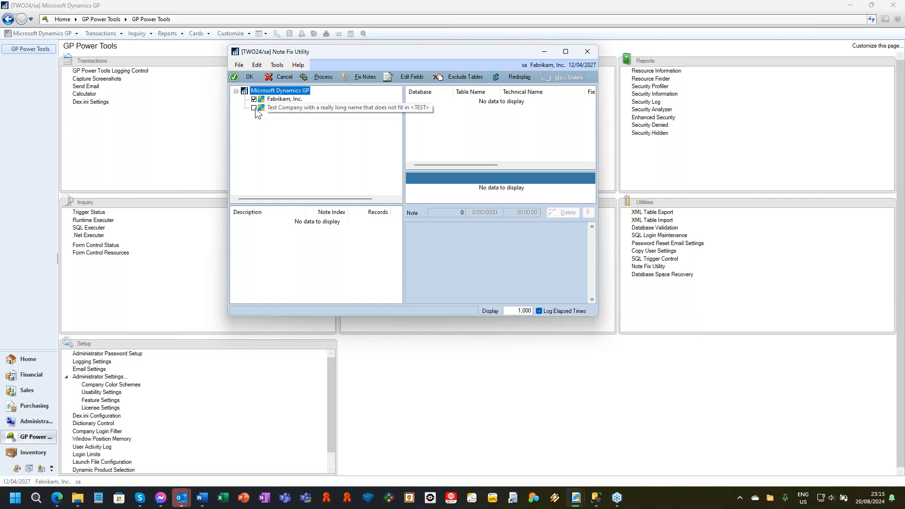
left_click(255, 108)
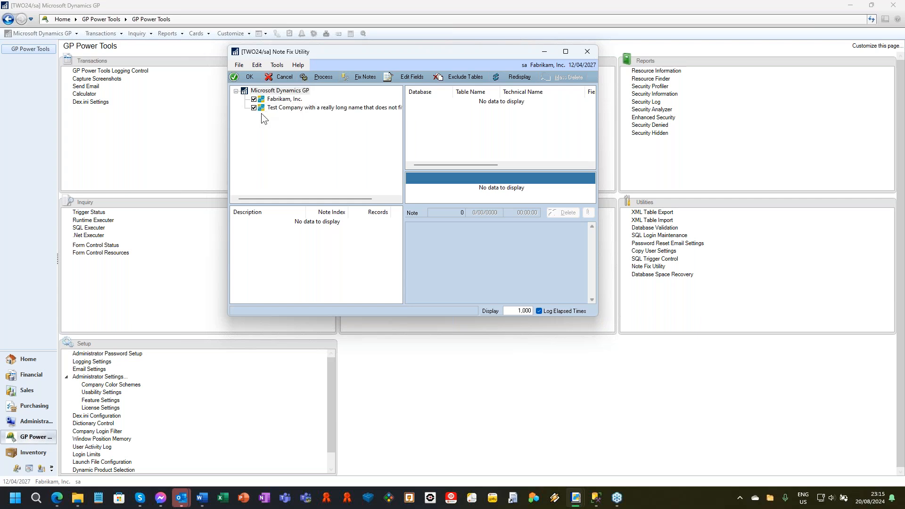
left_click(318, 78)
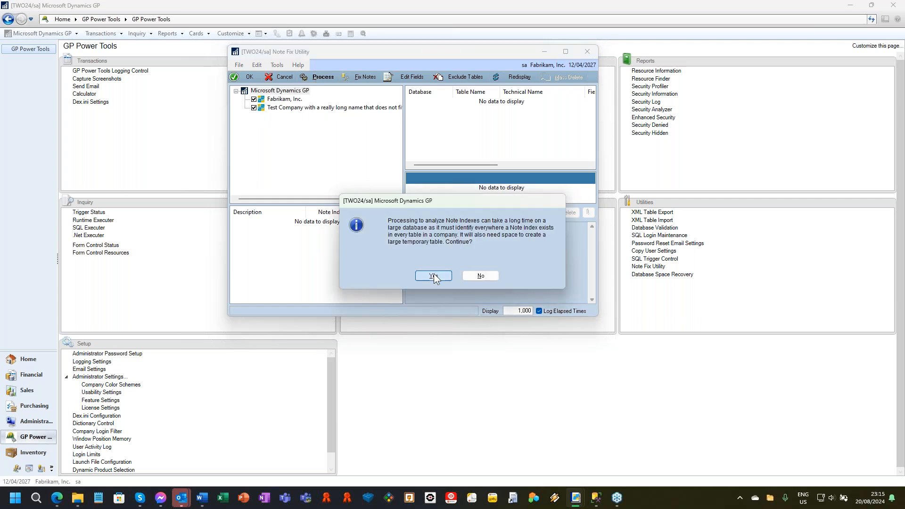
left_click(436, 276)
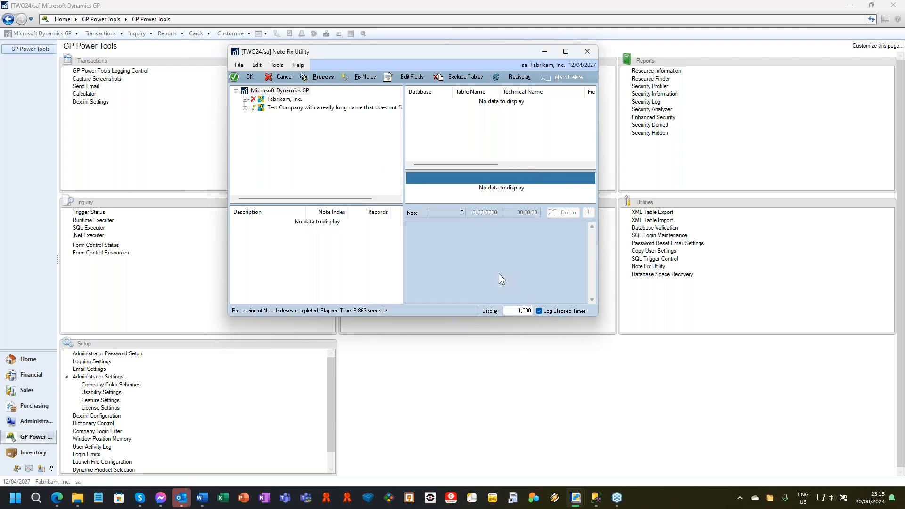
Expand both companies' note index results and examine Fabrikam's Note with no Note Index, Orphaned, Used Duplicate and Duplicate categories.
left_click(244, 107)
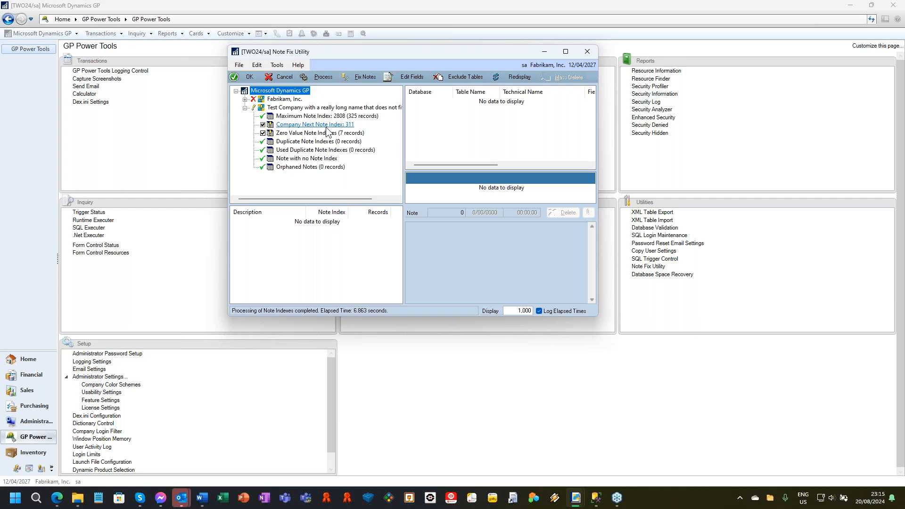
left_click(245, 99)
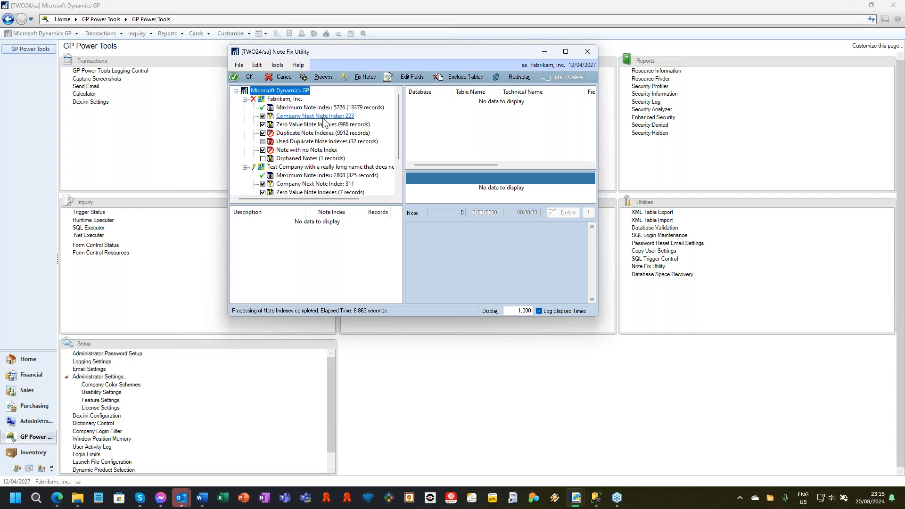
left_click(314, 150)
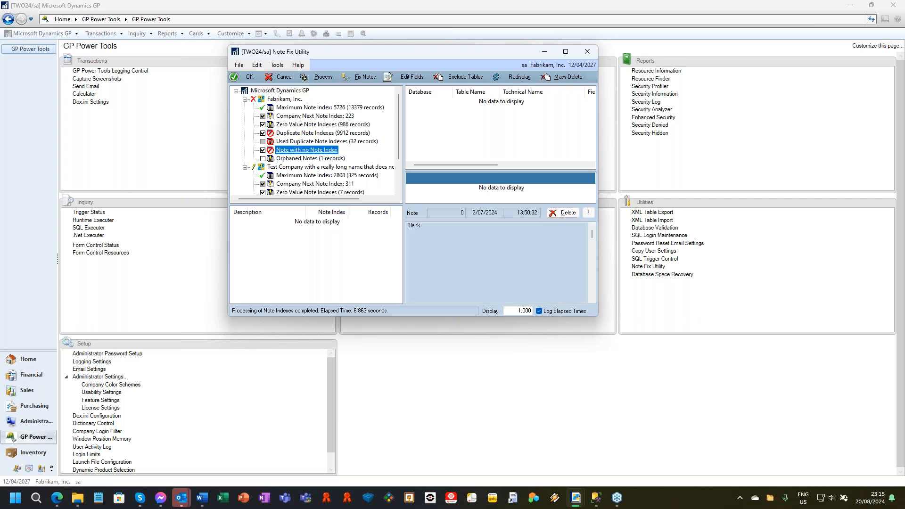
left_click(301, 160)
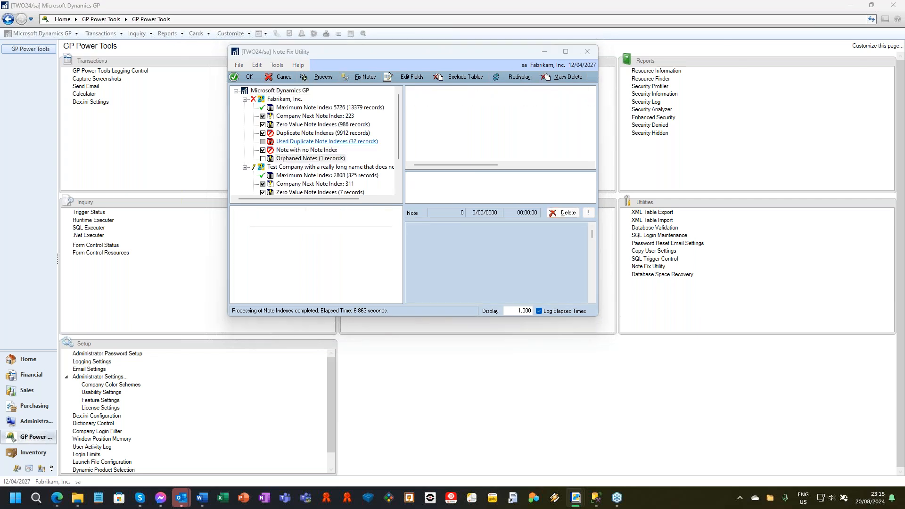
left_click(320, 142)
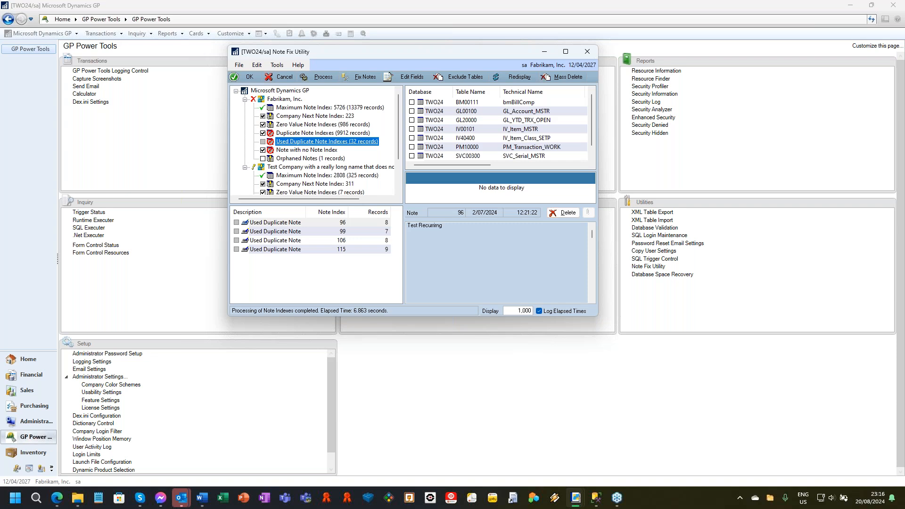
left_click(335, 134)
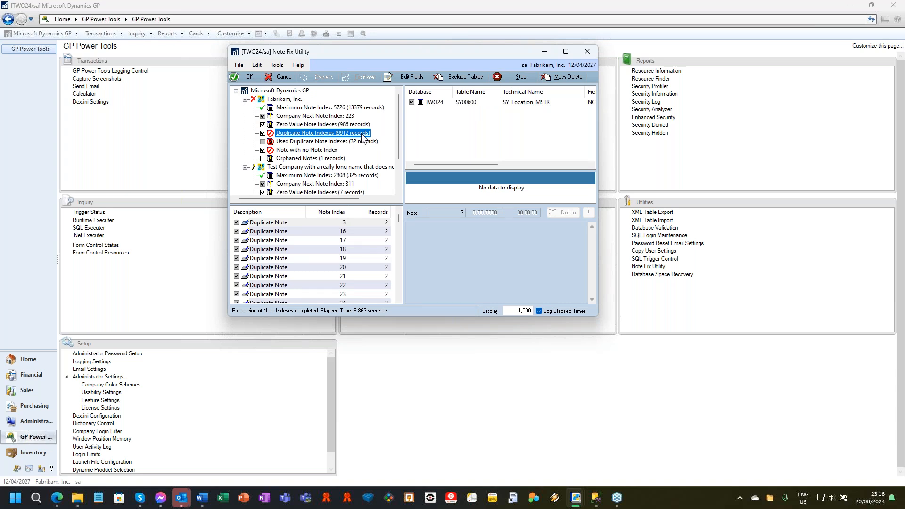
Enlarge the Note Fix Utility window and show the IV40400 and IV00101 records that share used duplicate note index 96.
left_click(318, 142)
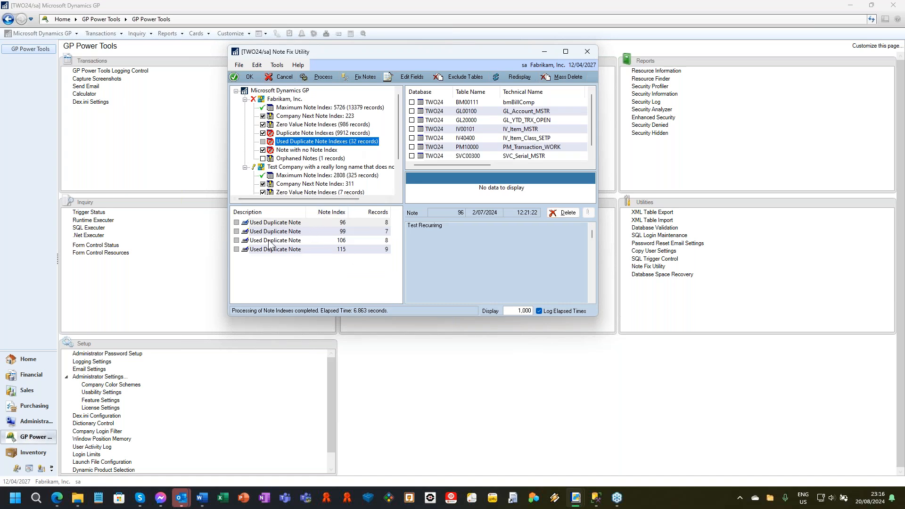
left_click(345, 223)
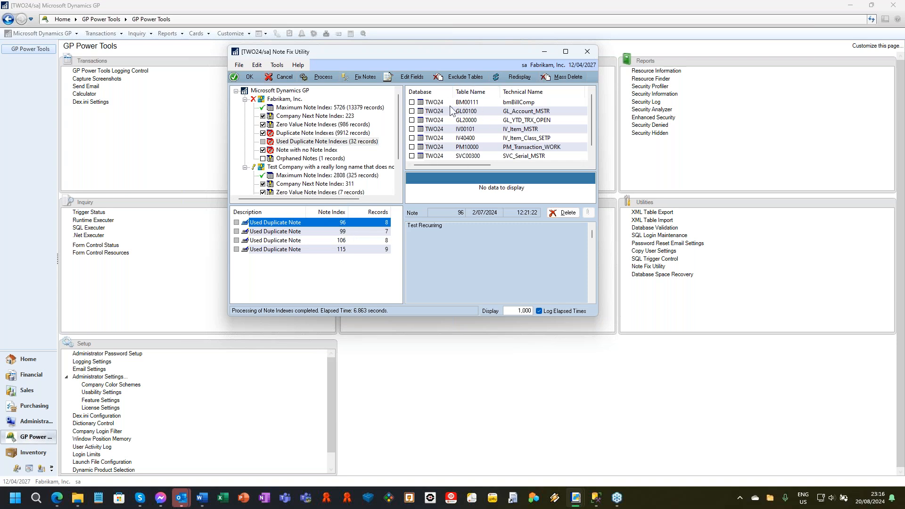
left_click(450, 138)
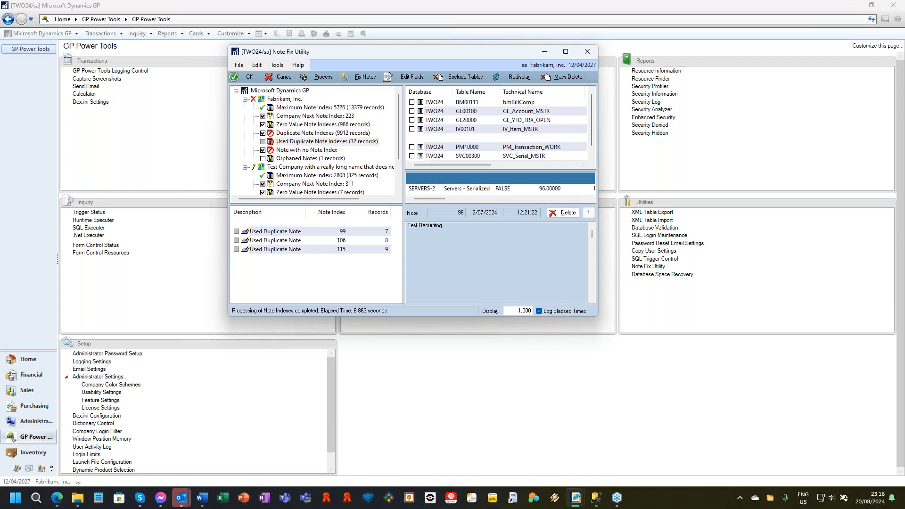
left_click_drag(596, 314, 832, 309)
left_click_drag(422, 226, 442, 226)
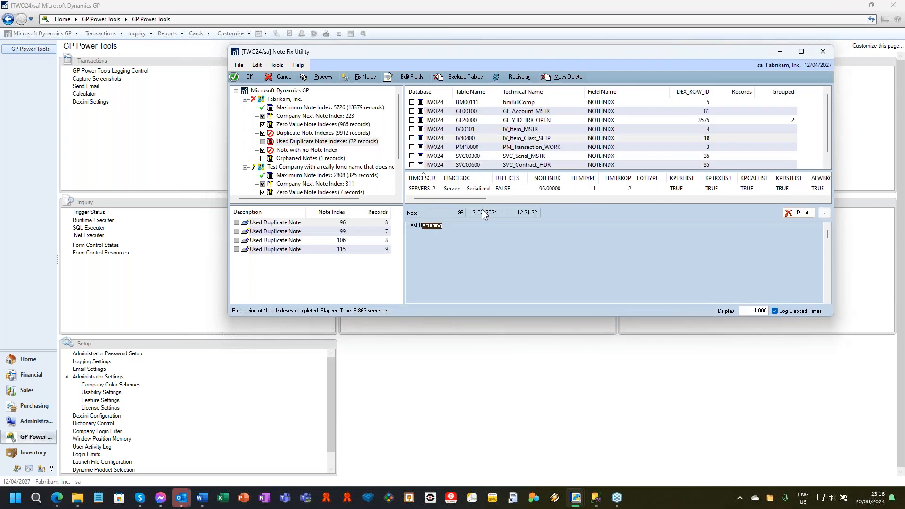
scroll(512, 138, "down", 1)
scroll(499, 140, "up", 1)
left_click(510, 131)
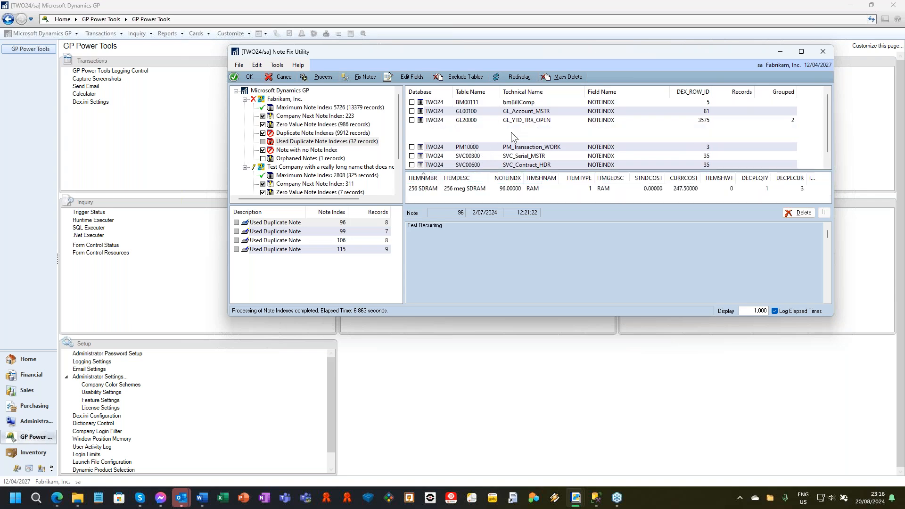
Show the GL00100, GL20000 and PM10000 records that share used duplicate note index 96.
left_click(516, 114)
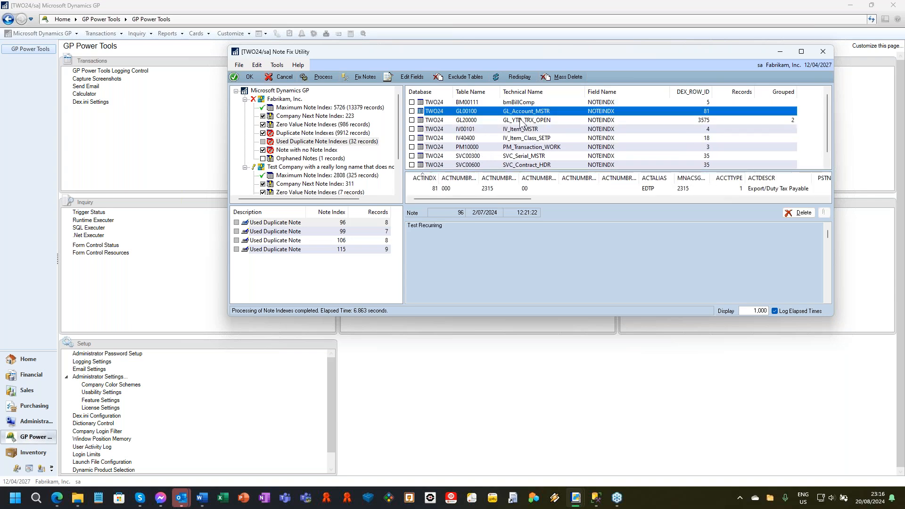
left_click(519, 120)
left_click(509, 146)
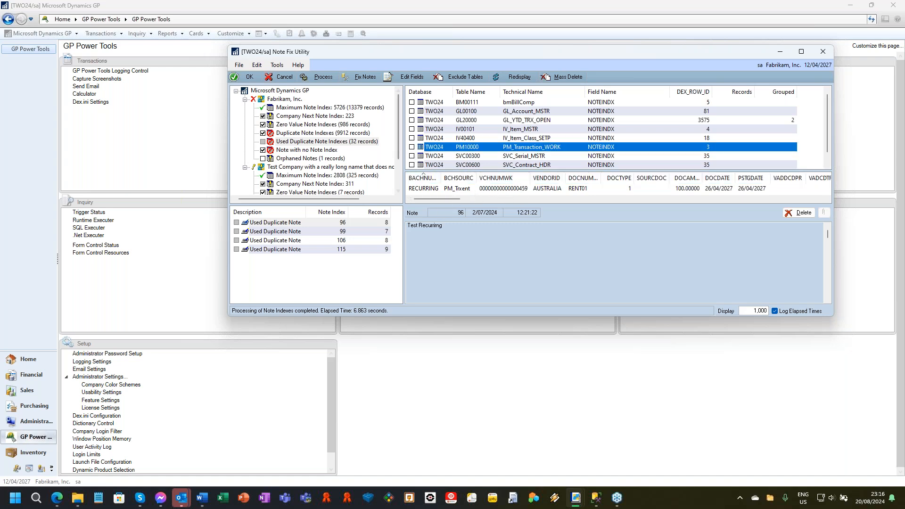
Review Fabrikam's Zero Value Note Indexes by table, narrow the Note Fix Utility window, and close it.
left_click(321, 125)
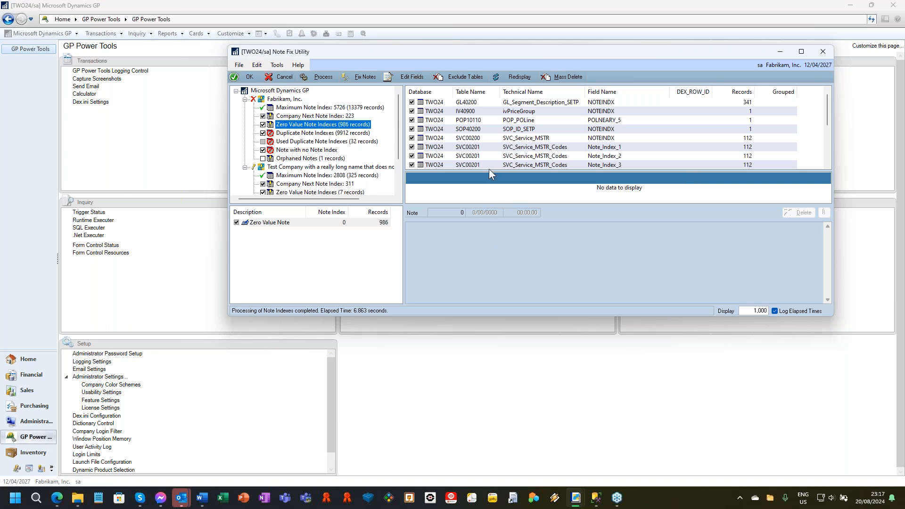
left_click_drag(498, 54, 385, 55)
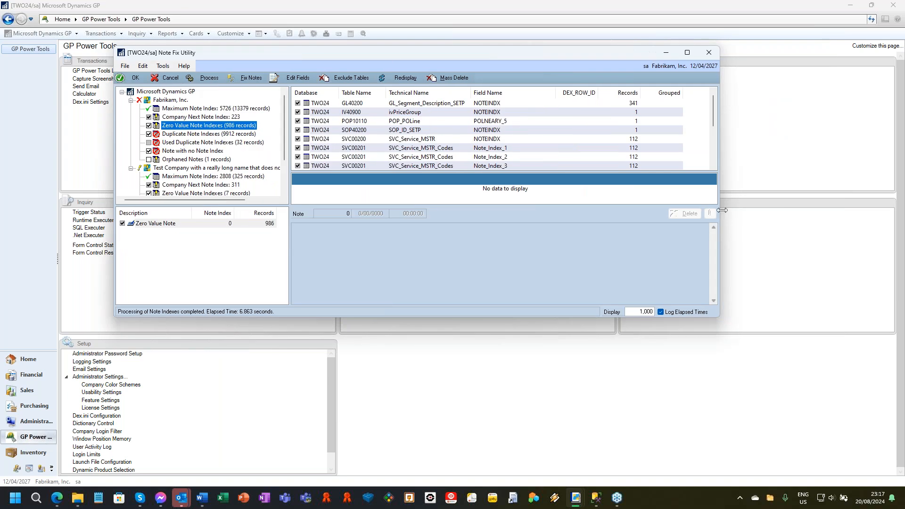
left_click_drag(719, 210, 595, 239)
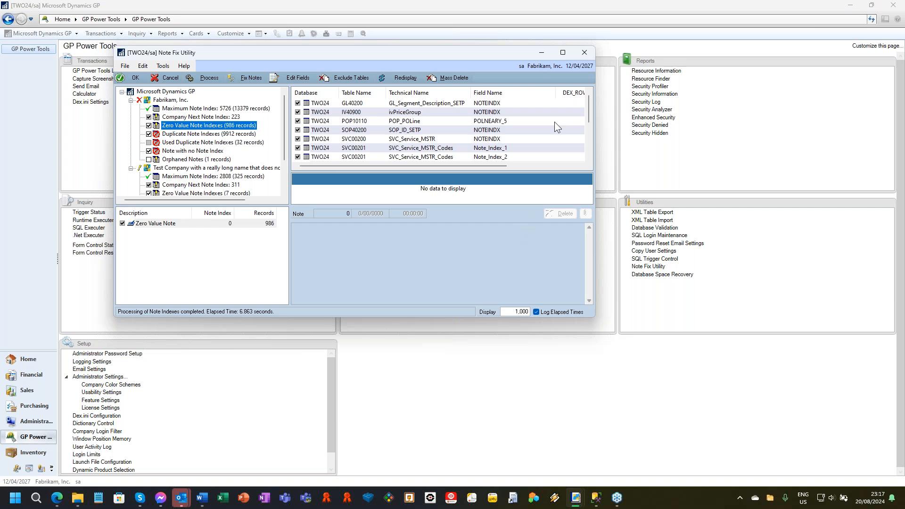
left_click(589, 53)
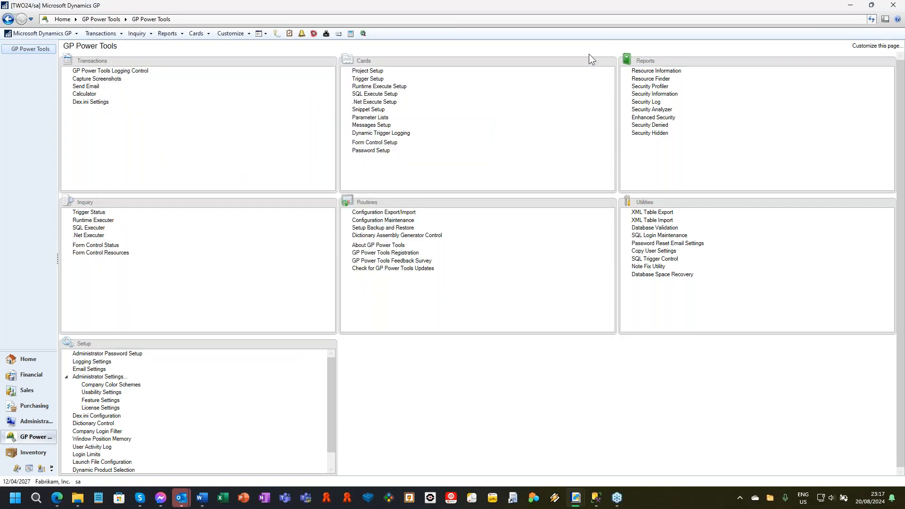
Open Database Space Recovery and sort the TWO24 heap tables by record count, largest first.
left_click(664, 276)
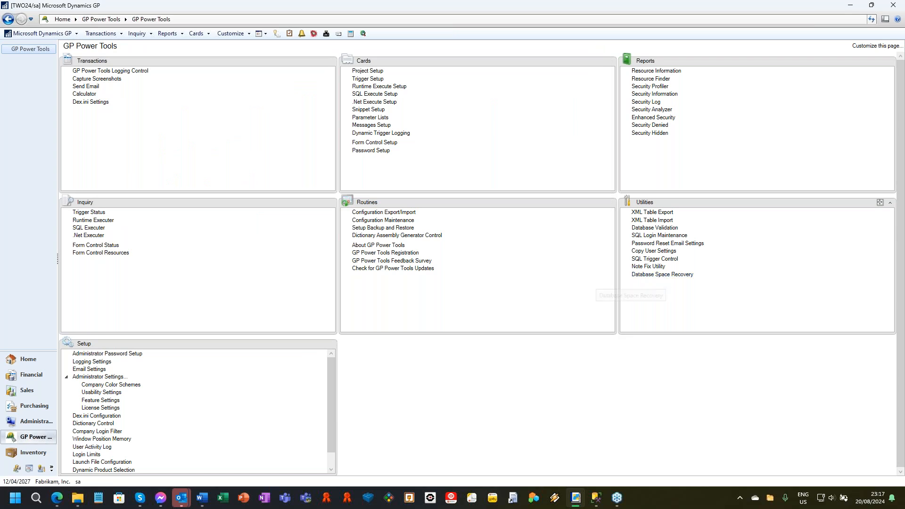
left_click(416, 278)
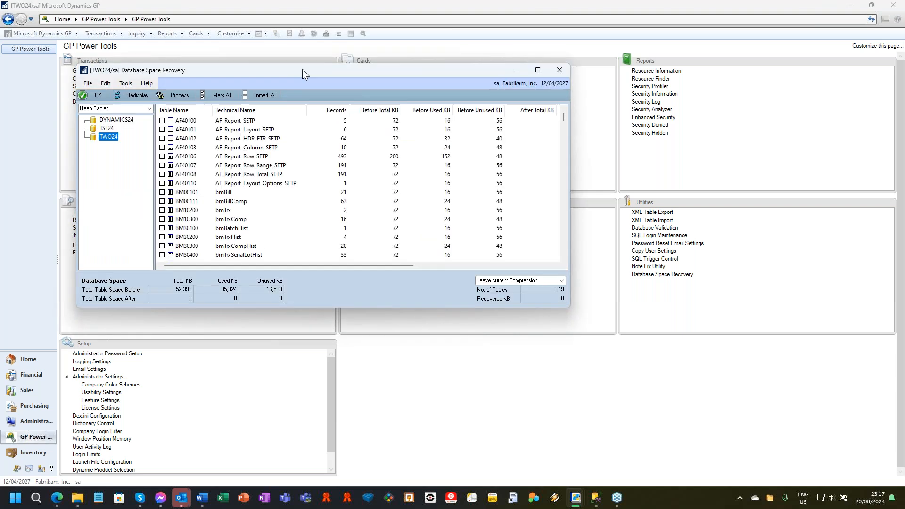
left_click_drag(302, 69, 454, 87)
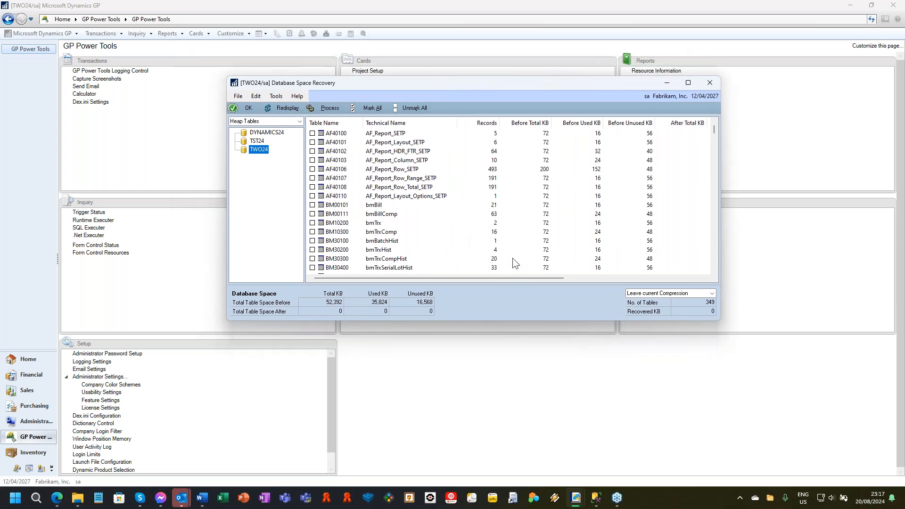
left_click(481, 124)
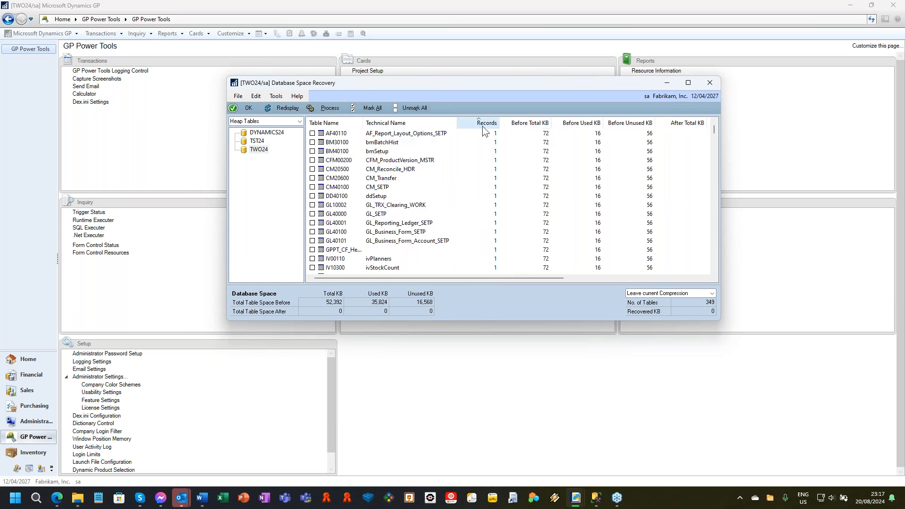
left_click(482, 125)
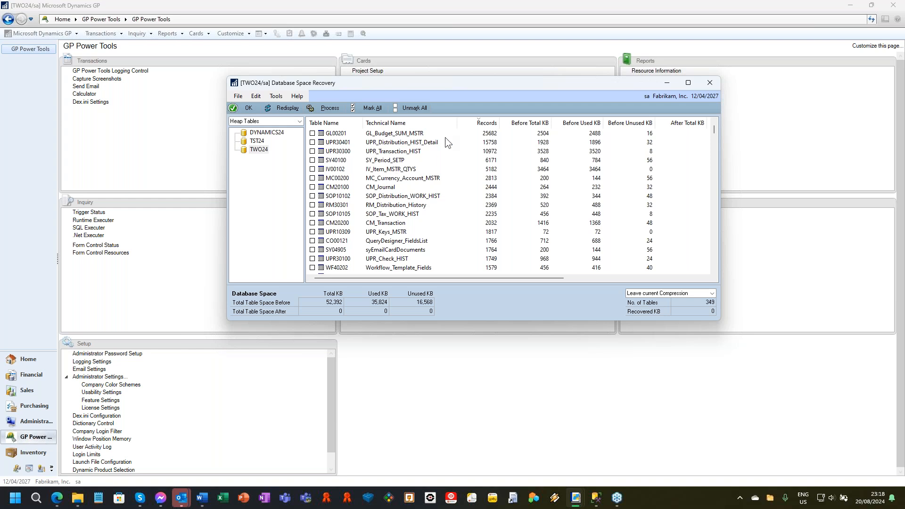
Mark tables GL00201, UPR30401, UPR30300, SY40100 and IV00102 for space recovery.
left_click(312, 133)
left_click(312, 142)
left_click(312, 151)
left_click(312, 160)
left_click(380, 134)
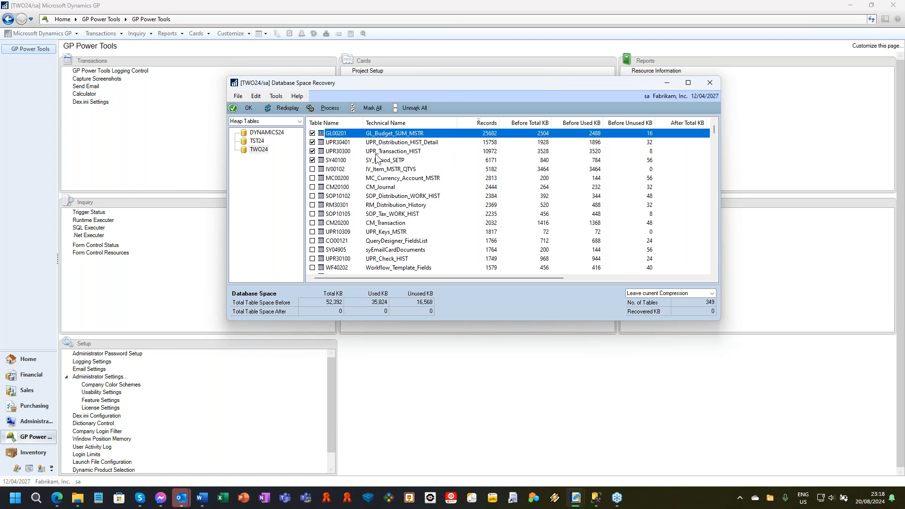
left_click(377, 160, "shift")
left_click(386, 169, "shift")
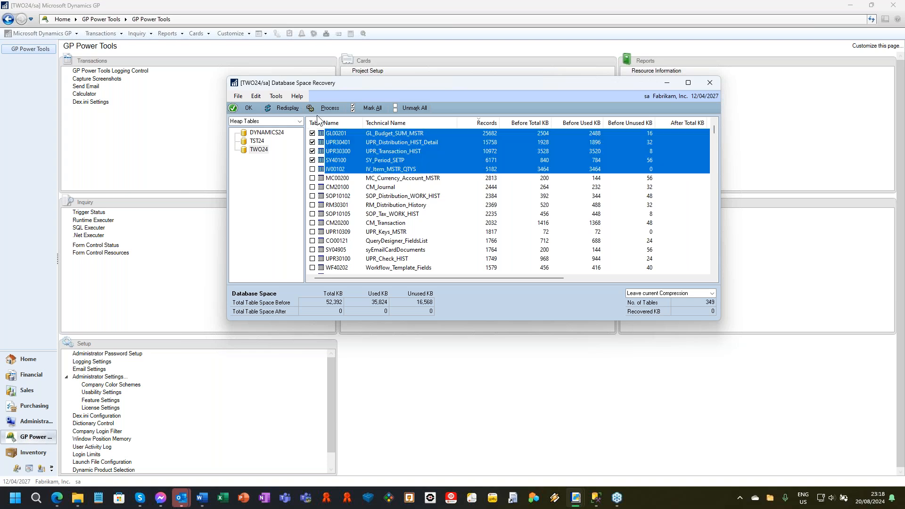
left_click(371, 108)
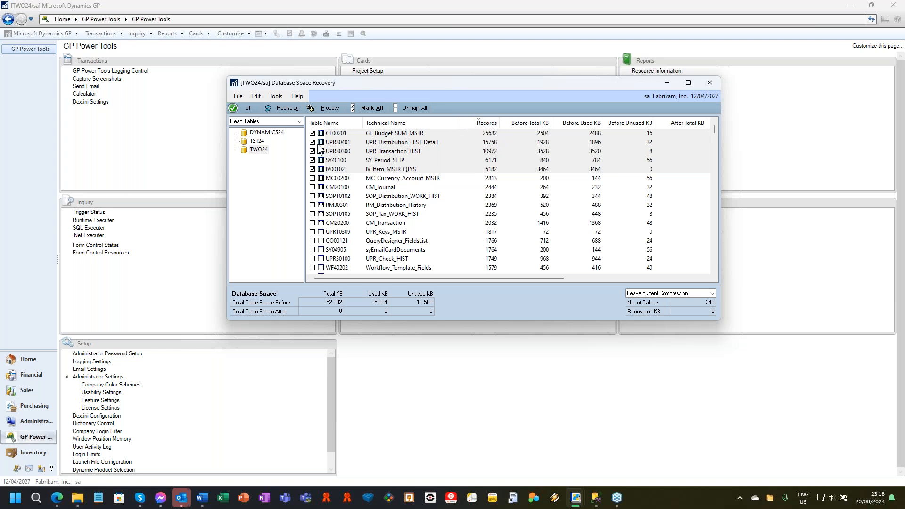
Keep the table type as Heap Tables and process the five marked tables with Add Page Compression.
left_click(299, 122)
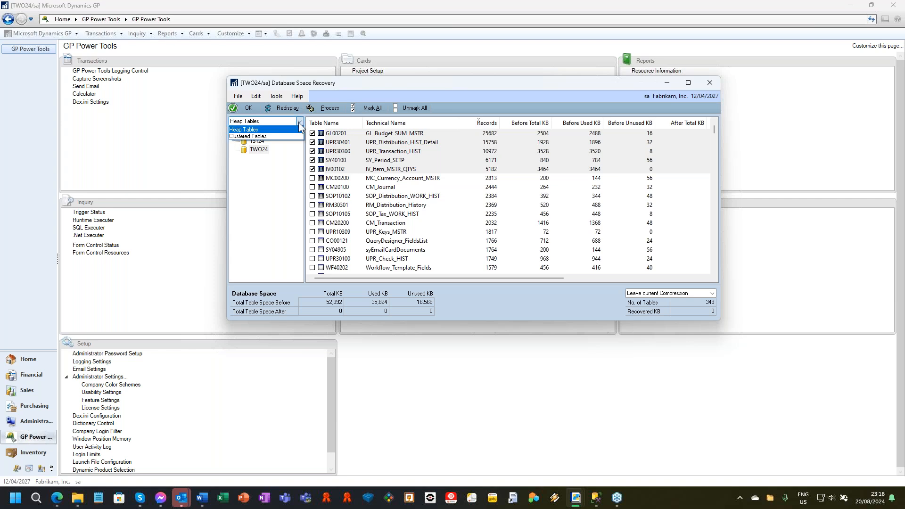
left_click(299, 126)
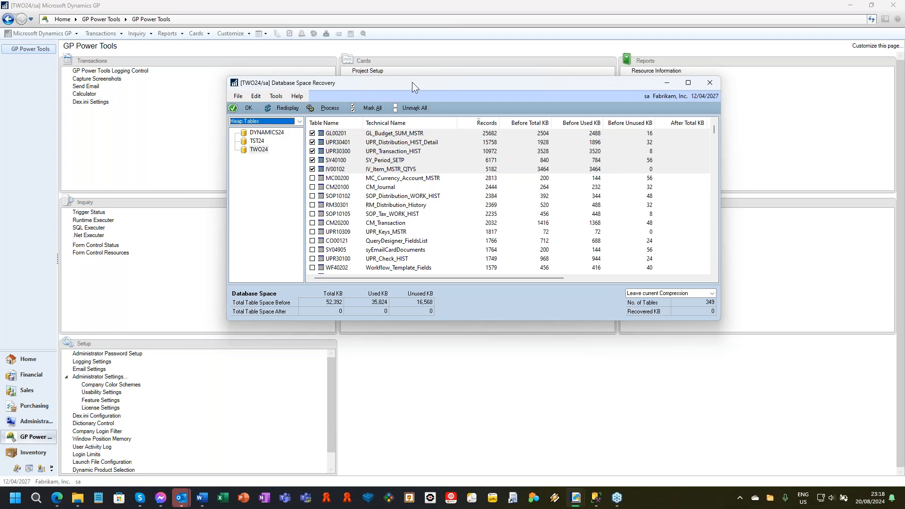
left_click(682, 296)
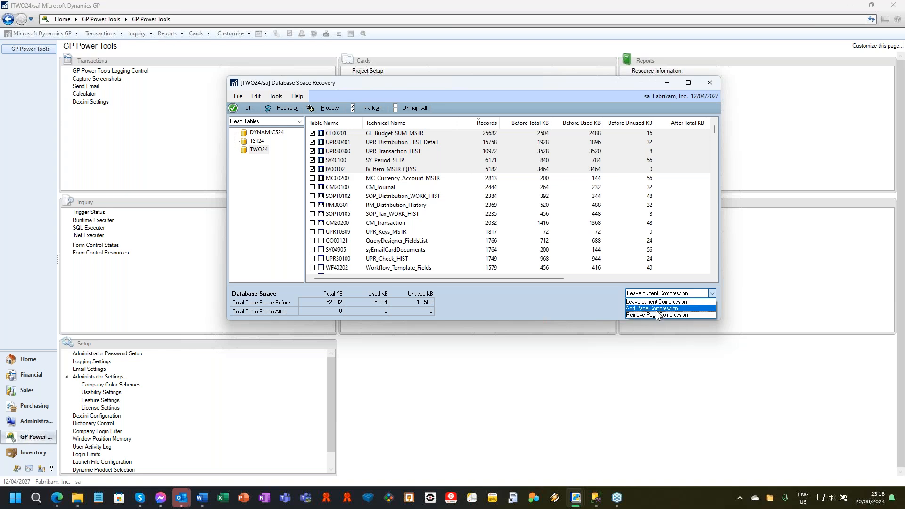
left_click(656, 309)
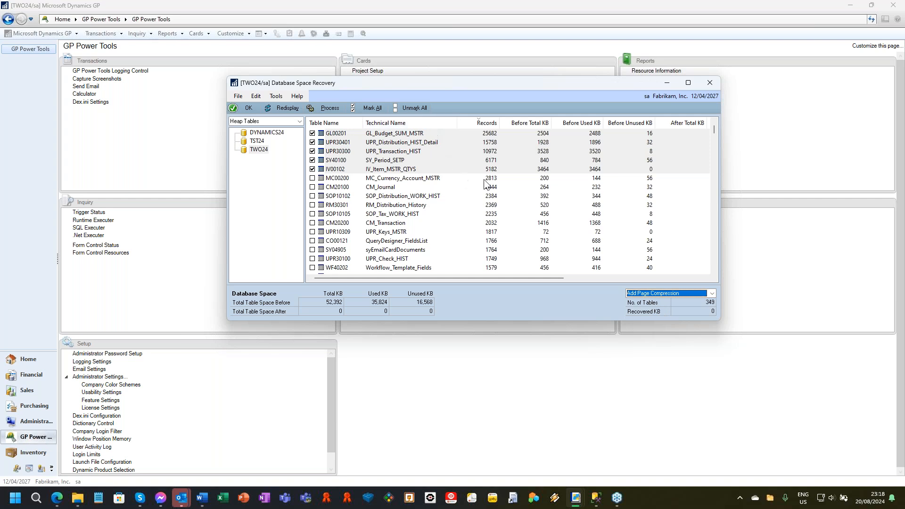
left_click(329, 108)
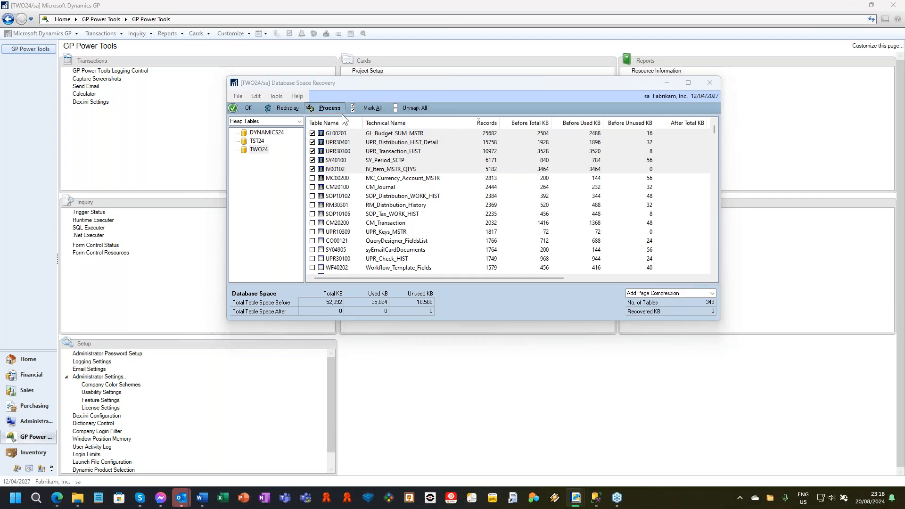
left_click(473, 278)
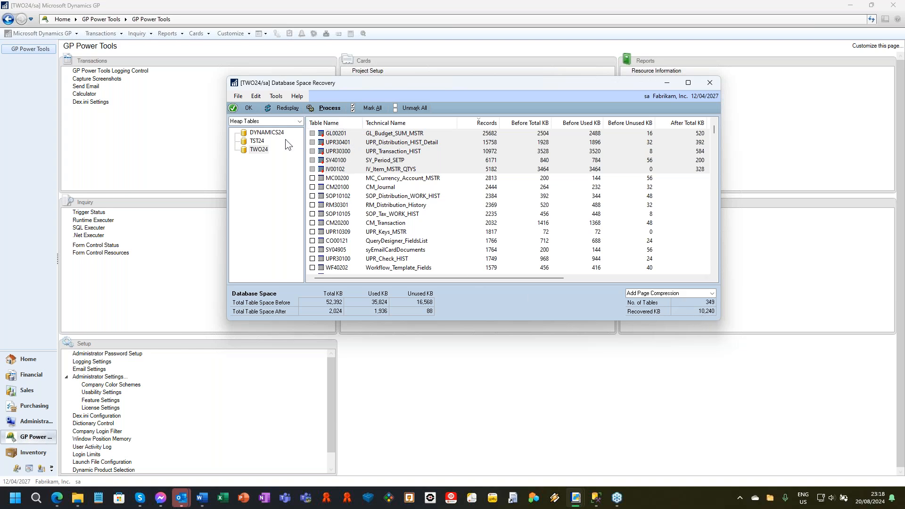
Redisplay the TWO24 heap tables and mark GL00201, UPR30401, UPR30300, SY40100 and IV00102 again.
left_click(288, 108)
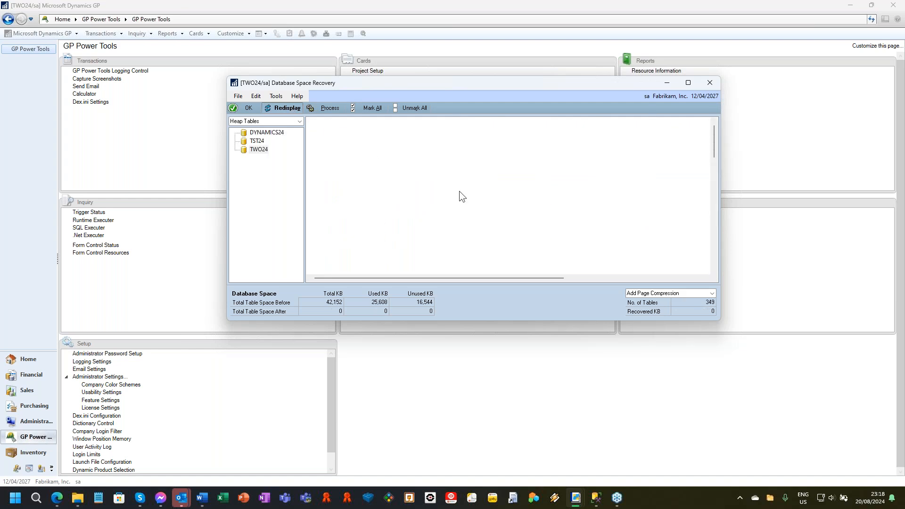
left_click(312, 134)
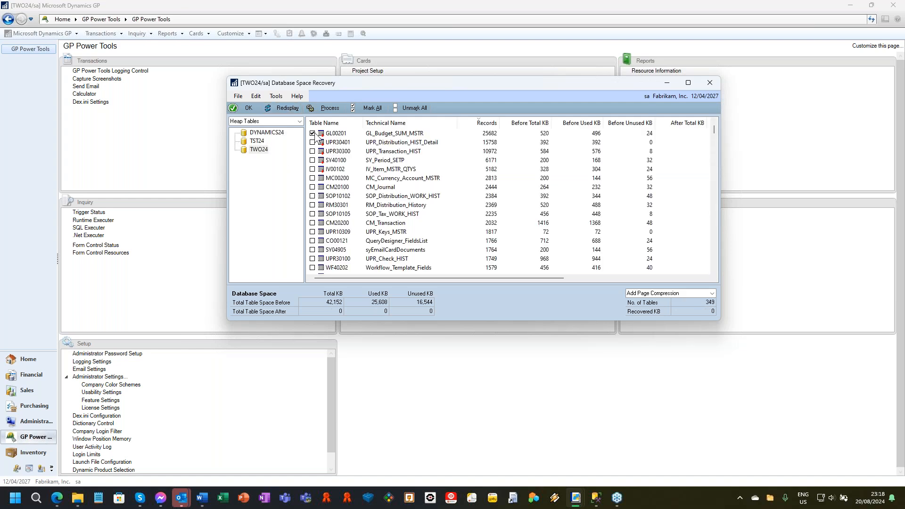
left_click(342, 137)
left_click(350, 170, "shift")
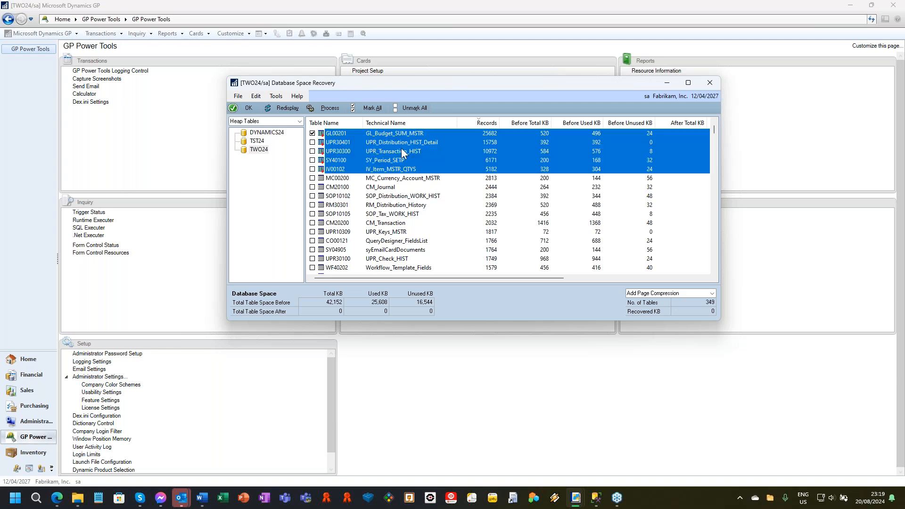
left_click(366, 108)
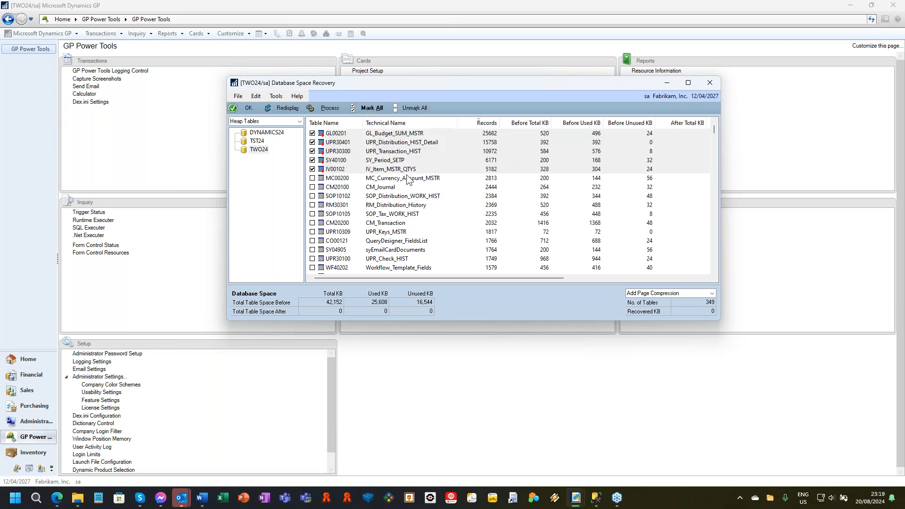
Process the five marked tables with Remove Page Compression and close Database Space Recovery.
left_click(662, 293)
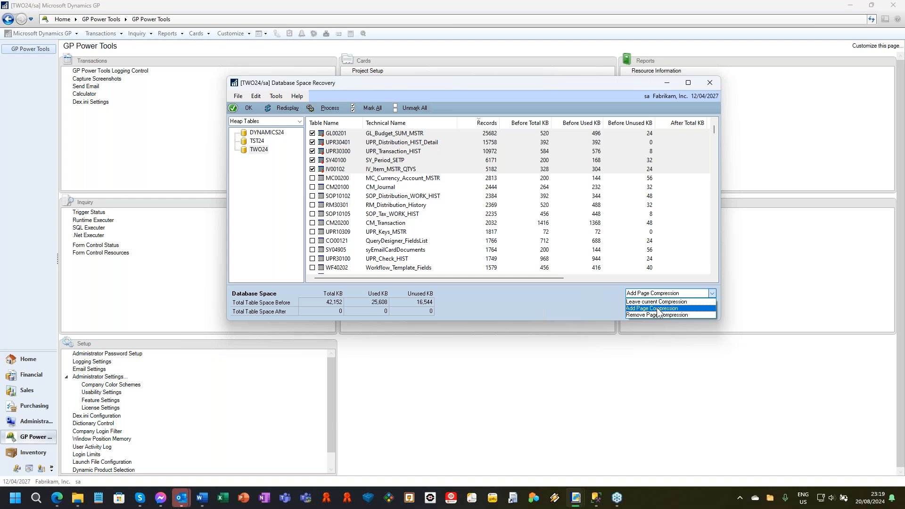
left_click(662, 314)
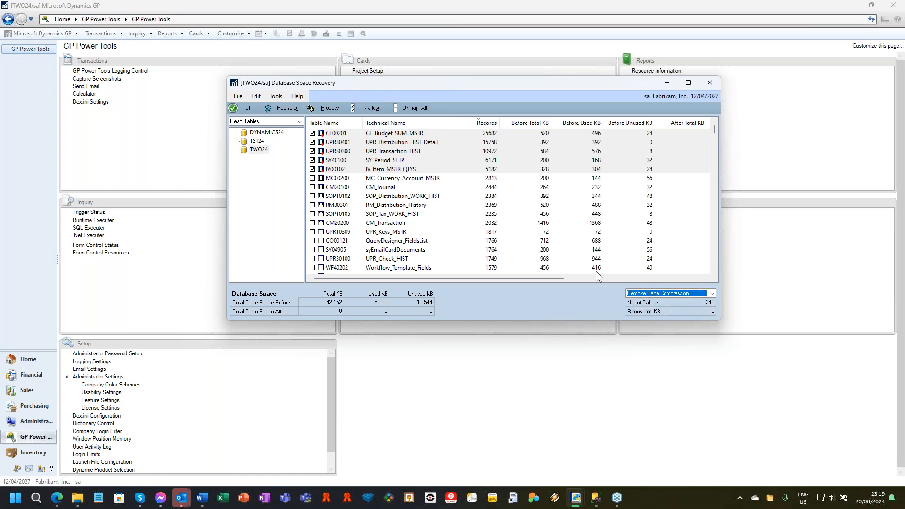
left_click(329, 108)
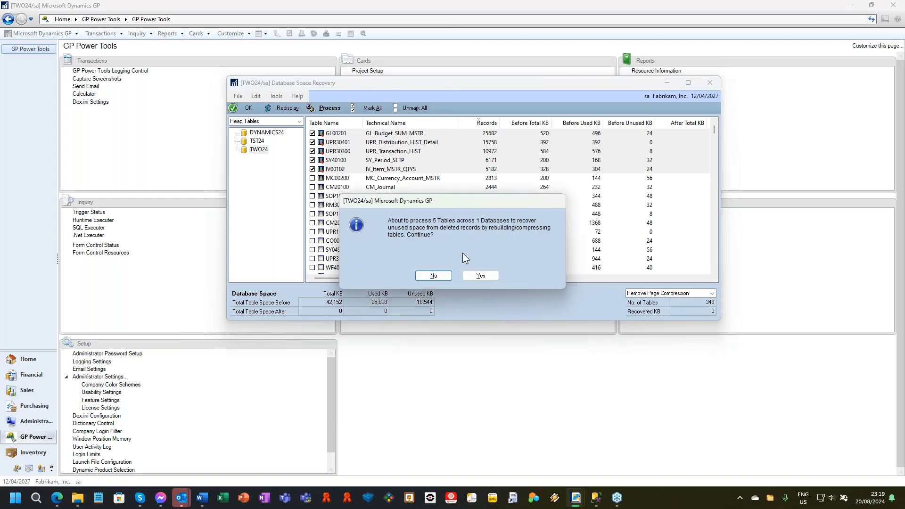
left_click(471, 275)
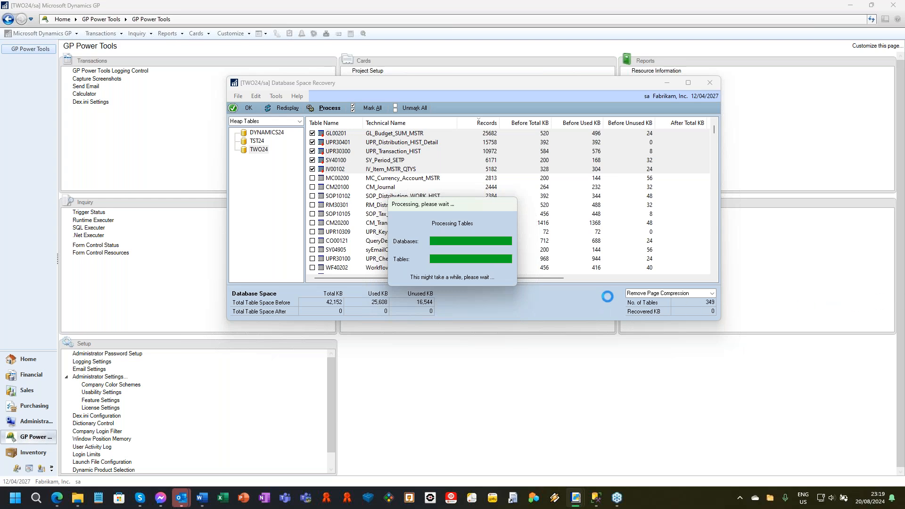
left_click(709, 83)
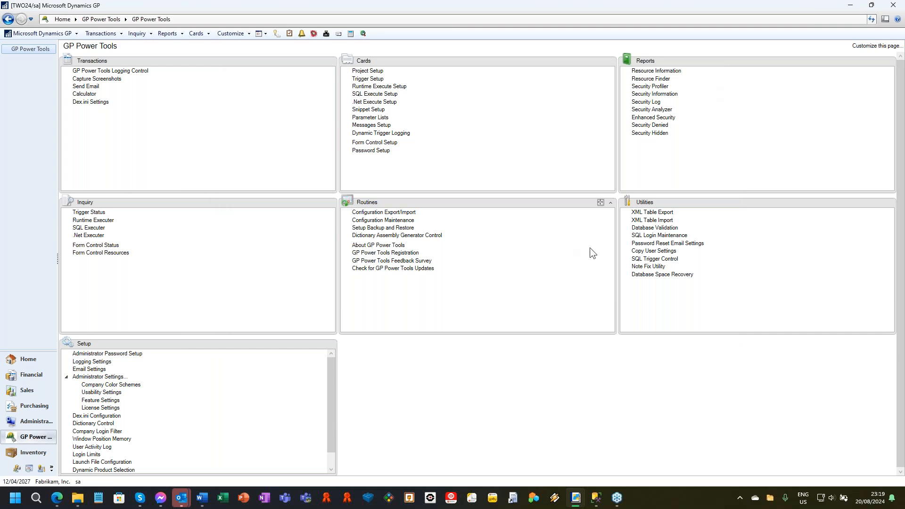